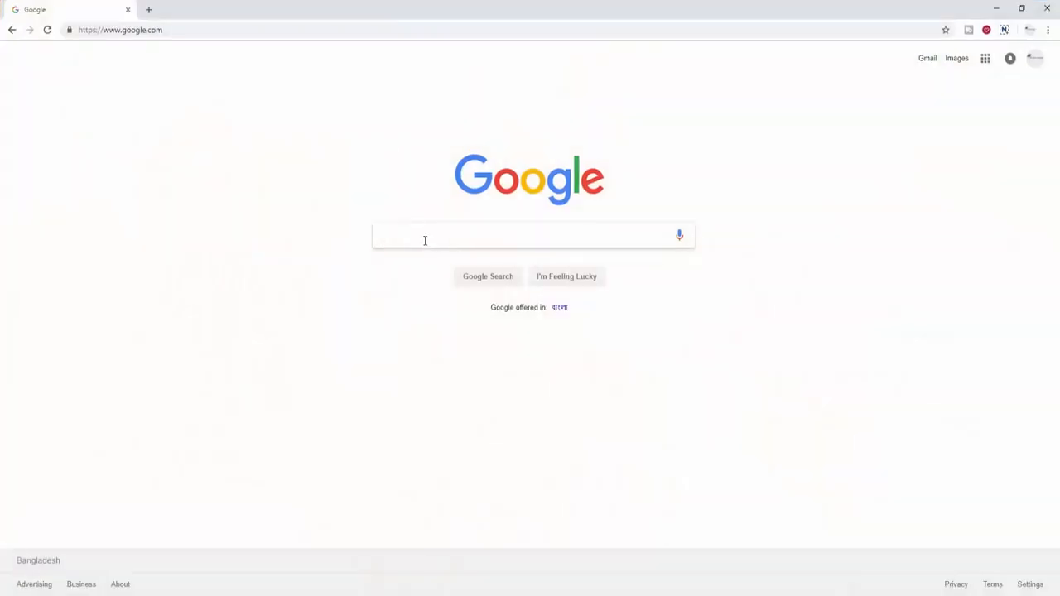
- Search Google Images for 'stationary', then refine the query to 'stationery design'
{"action": "type", "text": "ationa"}
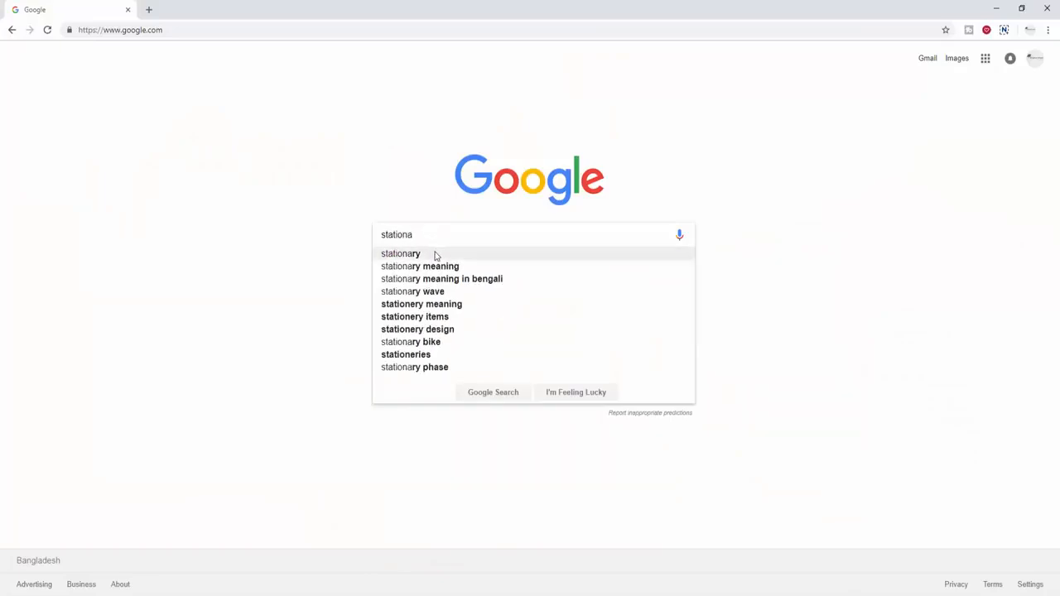
{"action": "left_click", "coordinate": [433, 255]}
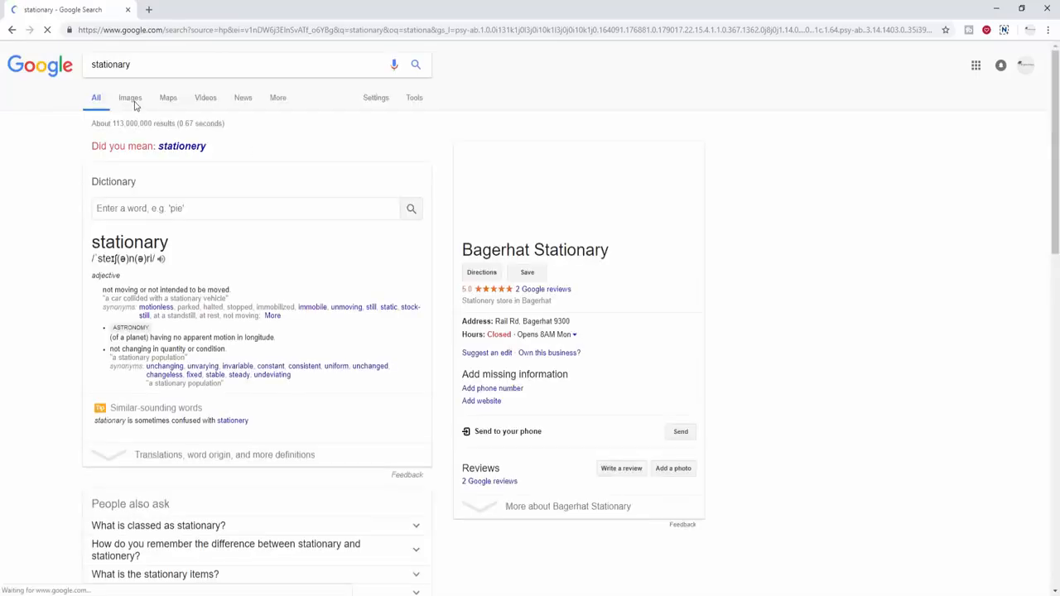
{"action": "left_click", "coordinate": [140, 101]}
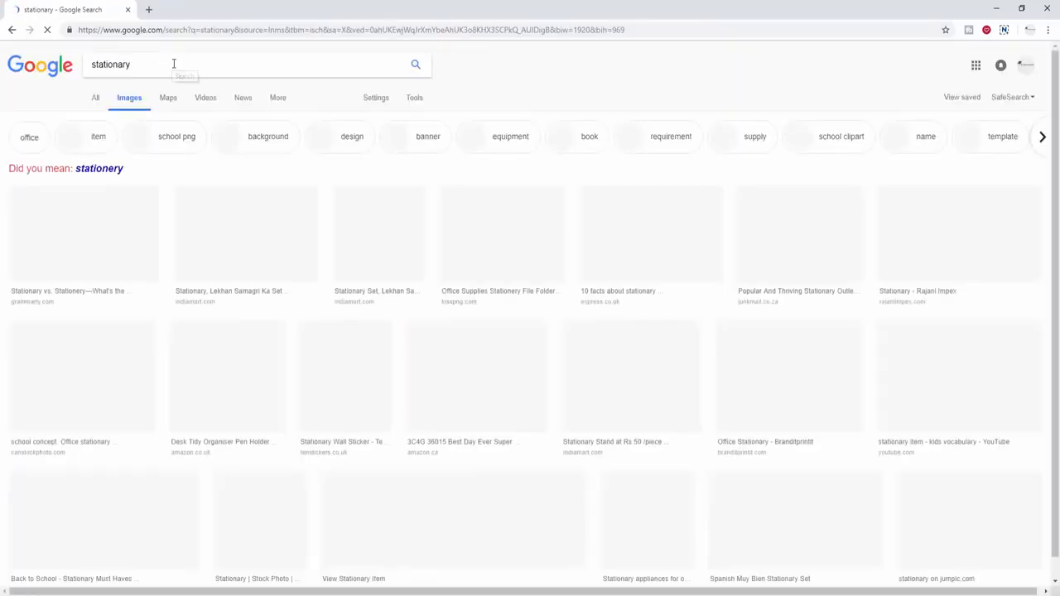
{"action": "left_click", "coordinate": [181, 63]}
{"action": "type", "text": "design"}
{"action": "key", "text": "Return"}
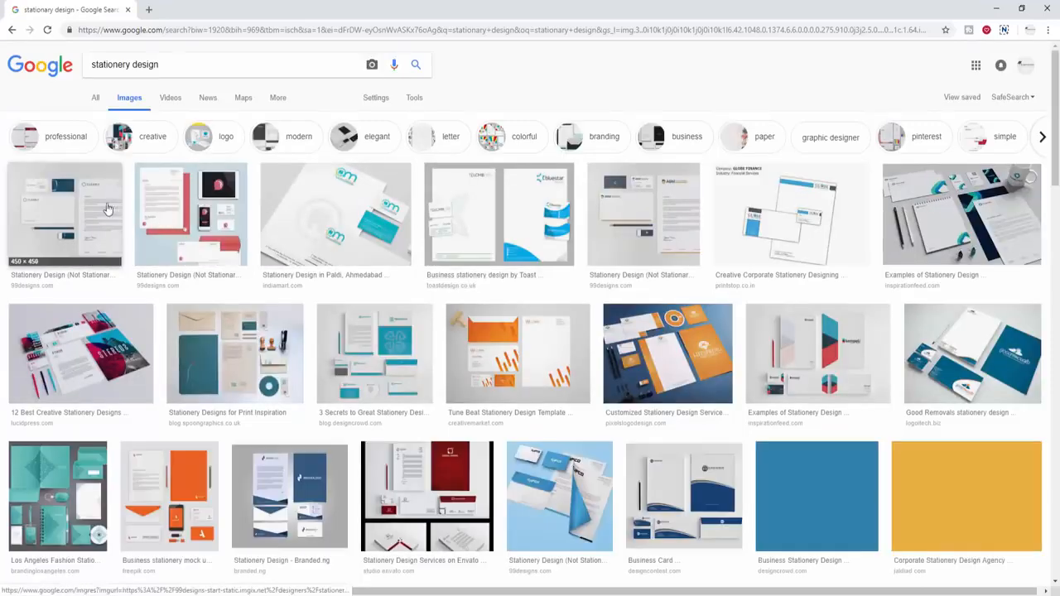
{"action": "left_click", "coordinate": [77, 203]}
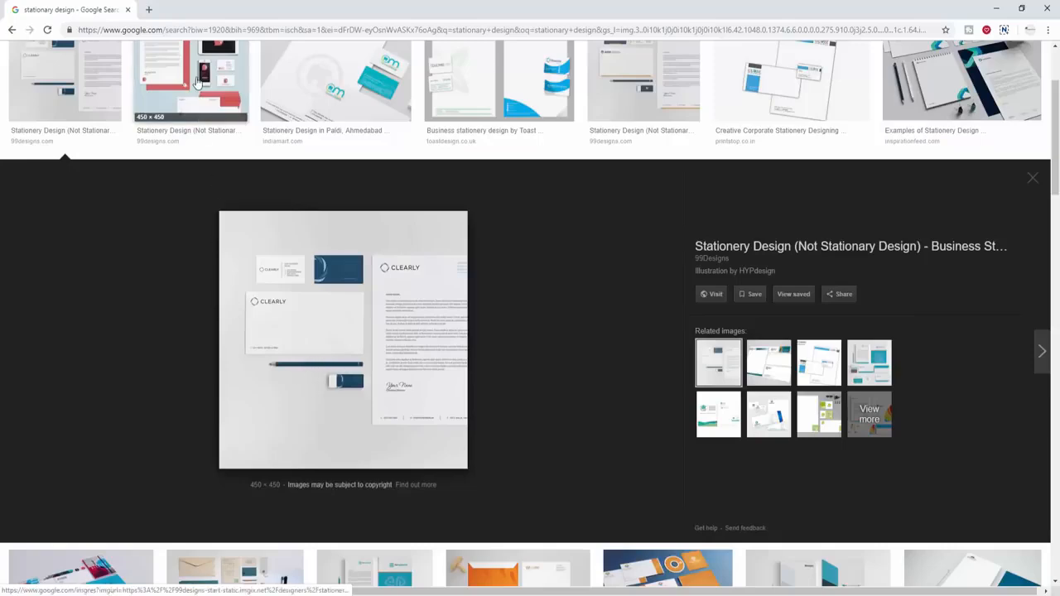
{"action": "scroll", "coordinate": [337, 214], "scroll_direction": "up", "scroll_amount": 3}
{"action": "left_click", "coordinate": [337, 213]}
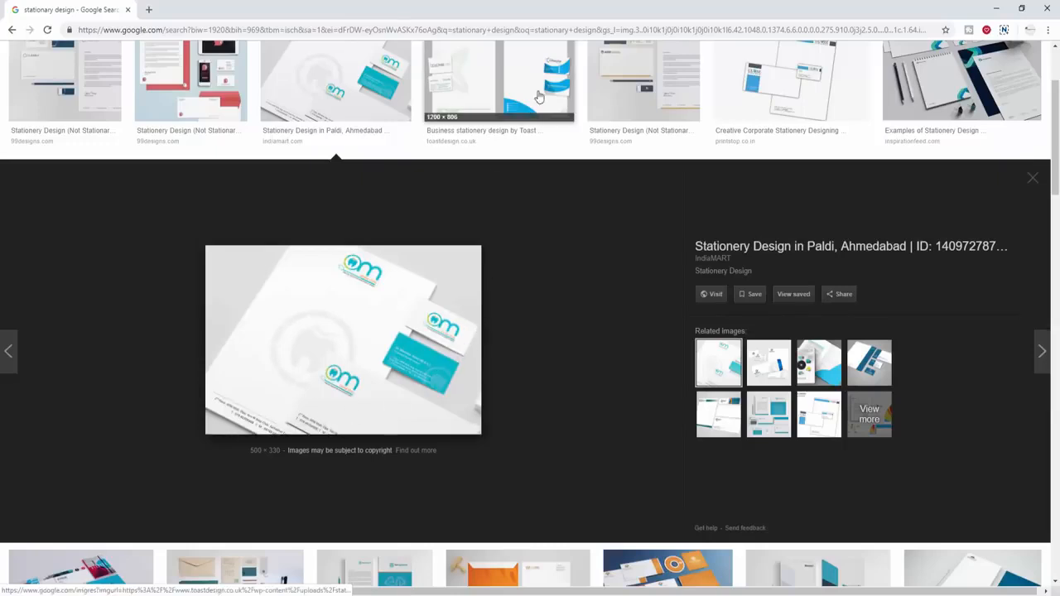
{"action": "left_click", "coordinate": [489, 82]}
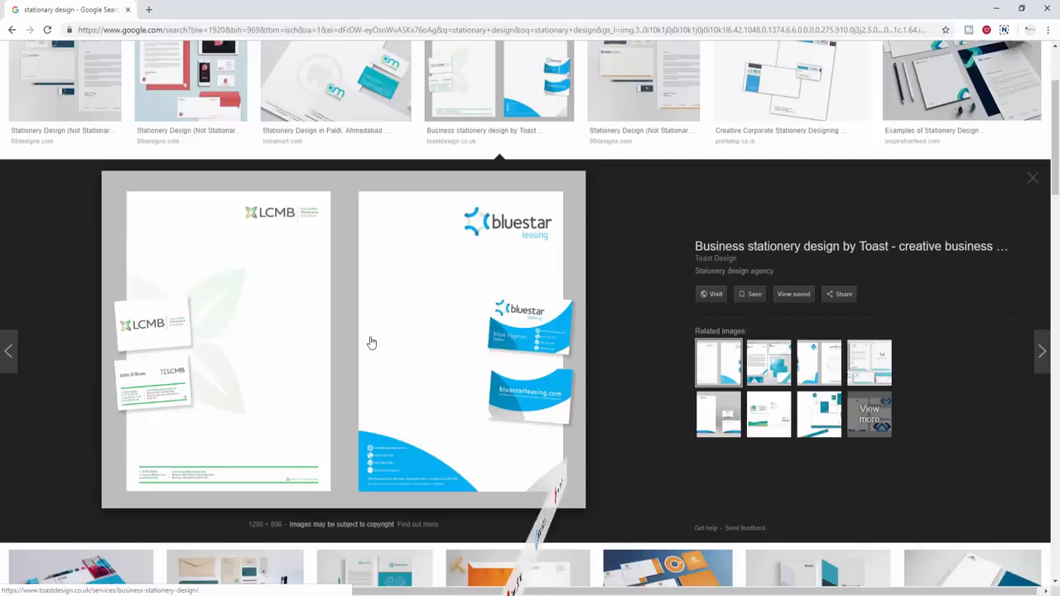
{"action": "scroll", "coordinate": [462, 286], "scroll_direction": "up", "scroll_amount": 3}
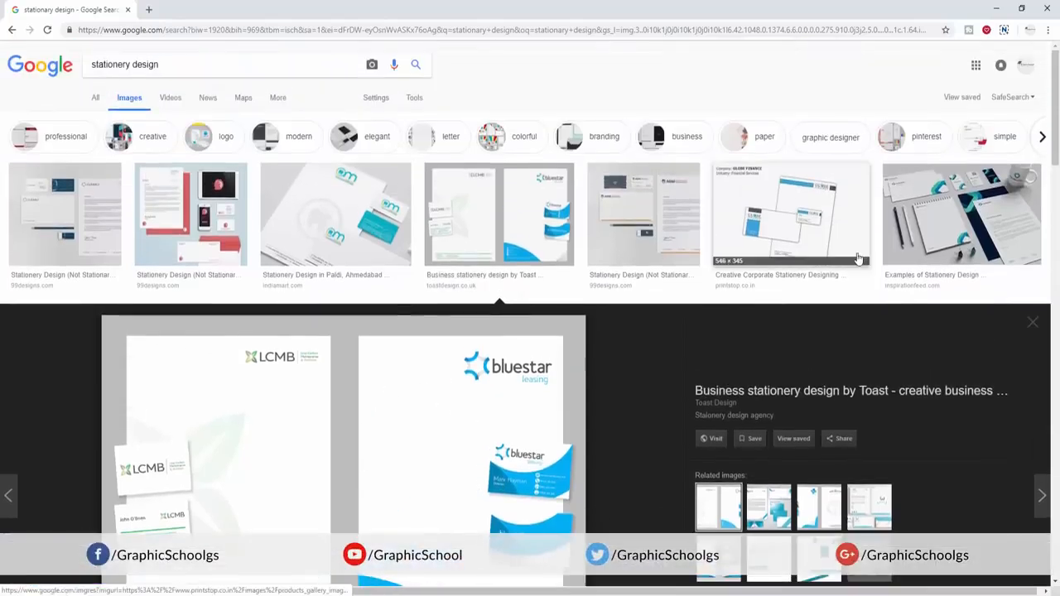
{"action": "left_click", "coordinate": [895, 244]}
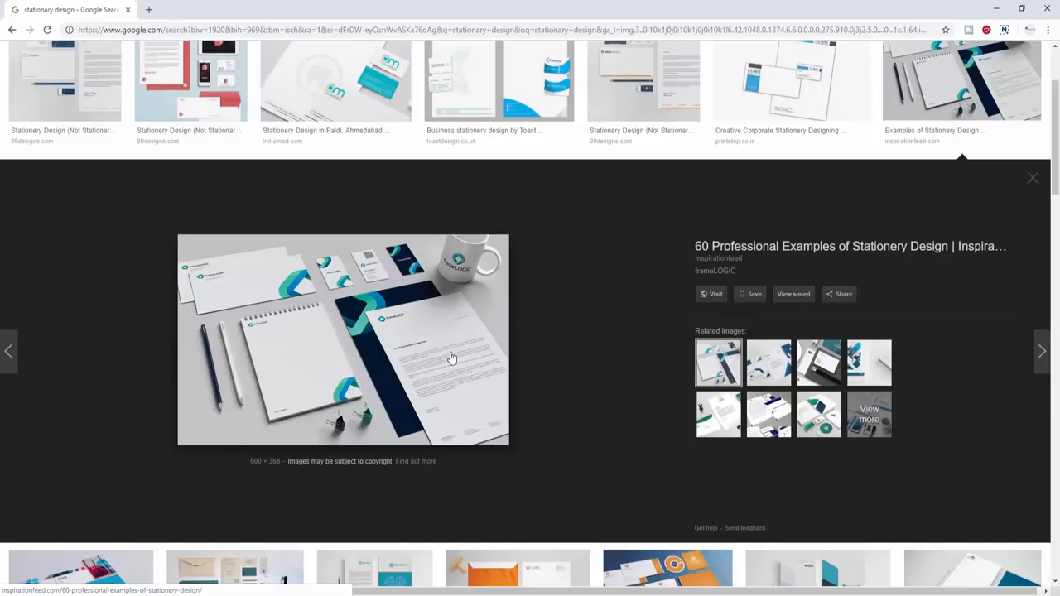
{"action": "scroll", "coordinate": [436, 359], "scroll_direction": "down", "scroll_amount": 3}
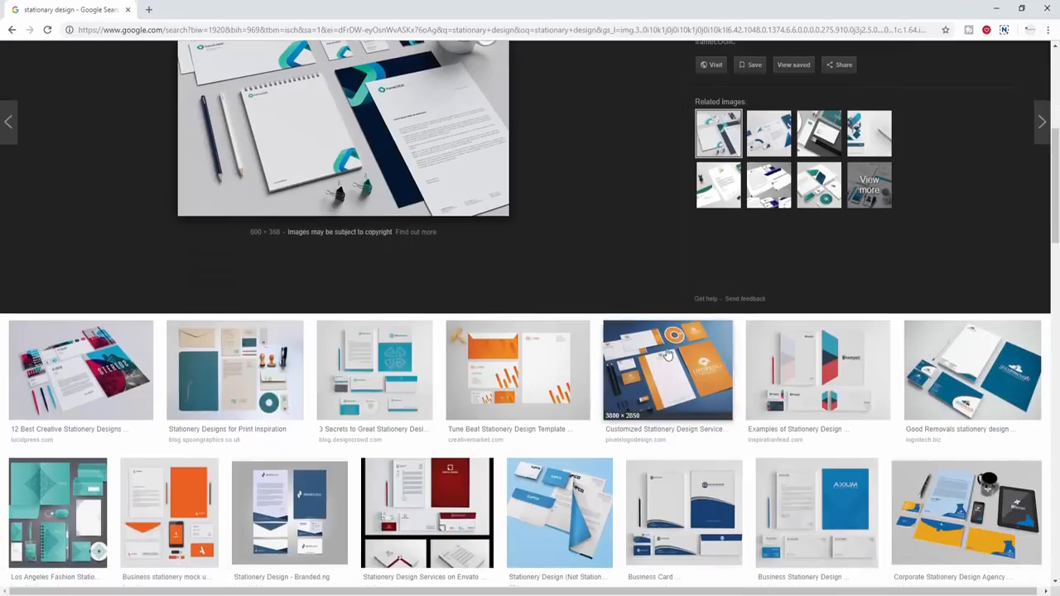
{"action": "left_click", "coordinate": [669, 355]}
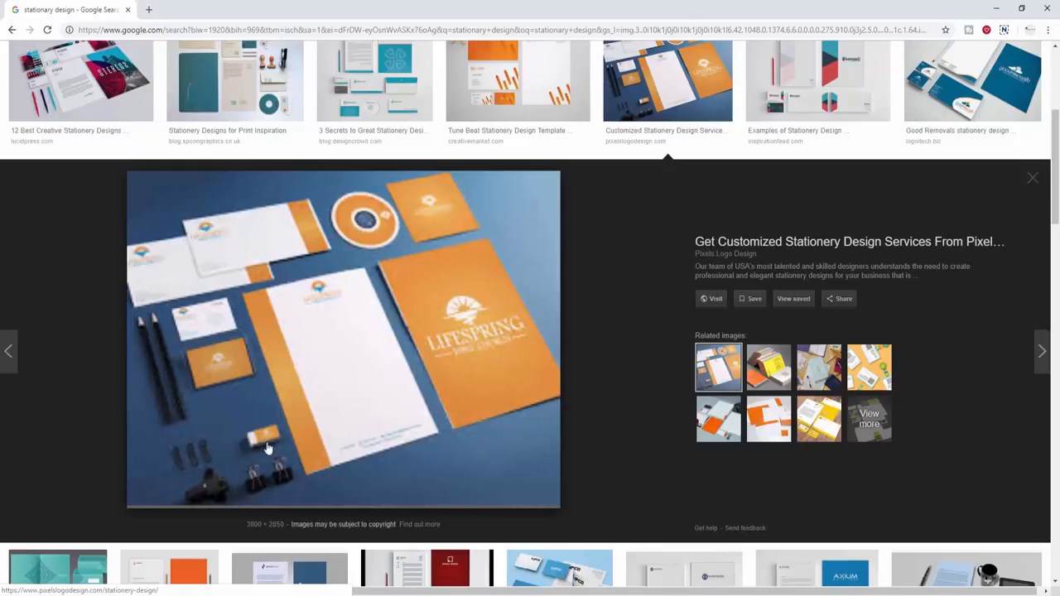
{"action": "scroll", "coordinate": [268, 452], "scroll_direction": "down", "scroll_amount": 2}
{"action": "scroll", "coordinate": [374, 266], "scroll_direction": "down", "scroll_amount": 4}
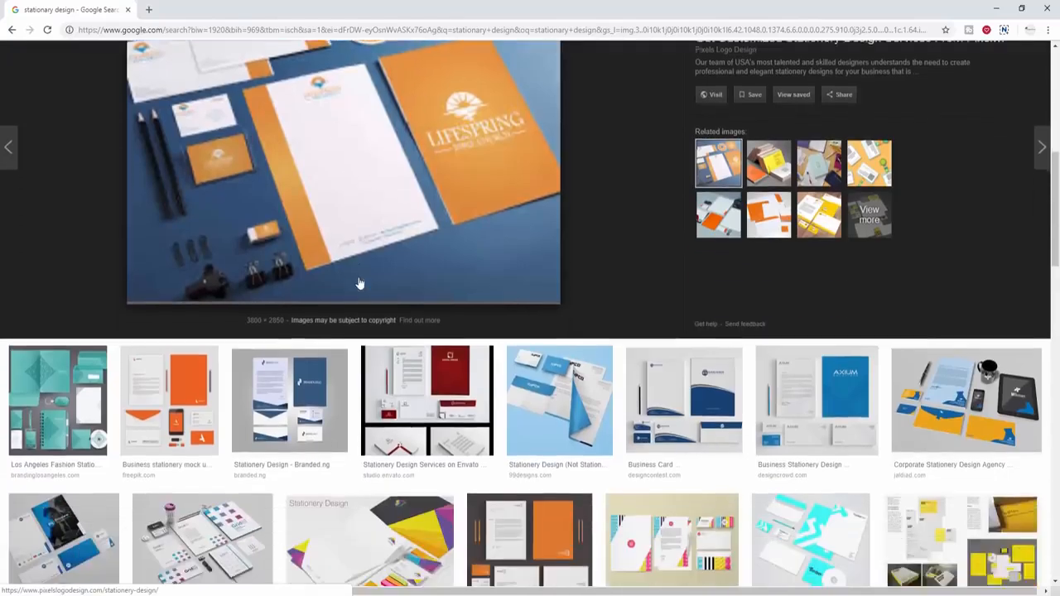
{"action": "scroll", "coordinate": [339, 319], "scroll_direction": "up", "scroll_amount": 1}
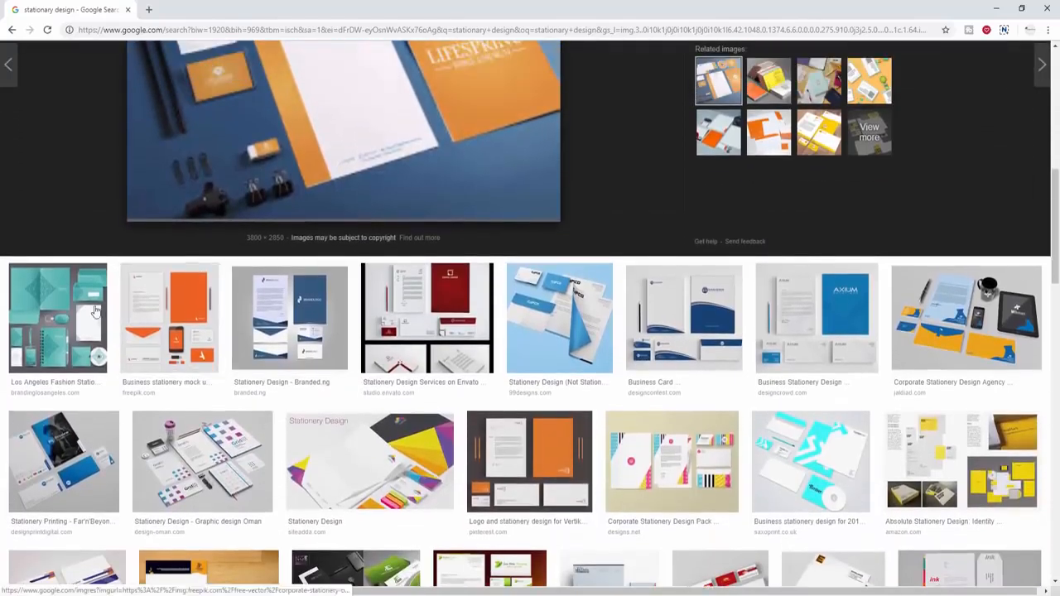
{"action": "left_click", "coordinate": [167, 315]}
{"action": "scroll", "coordinate": [410, 439], "scroll_direction": "up", "scroll_amount": 1}
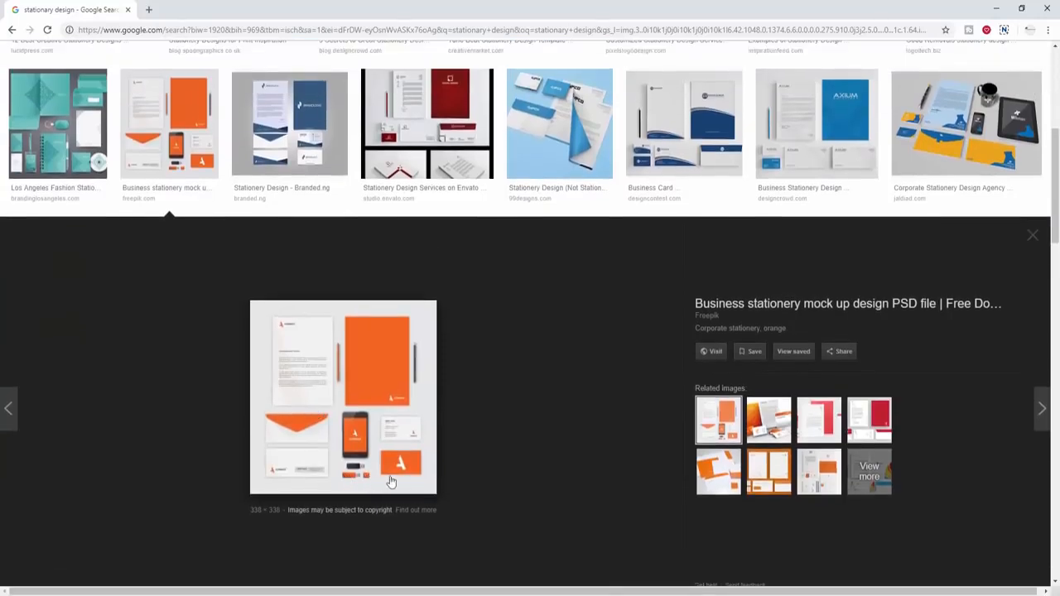
{"action": "scroll", "coordinate": [384, 442], "scroll_direction": "up", "scroll_amount": 1}
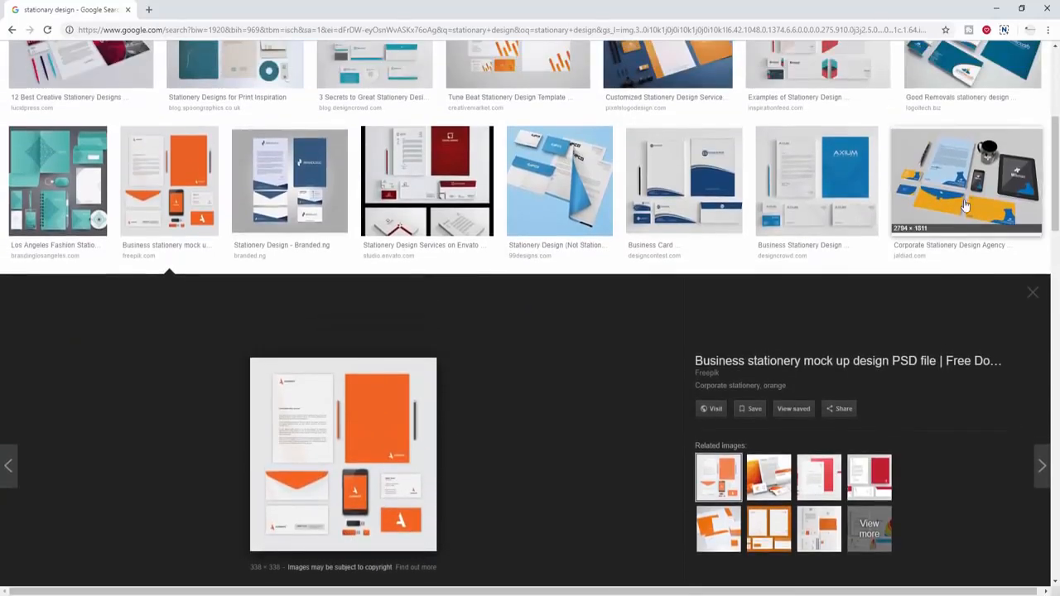
{"action": "left_click", "coordinate": [966, 199]}
{"action": "scroll", "coordinate": [714, 351], "scroll_direction": "up", "scroll_amount": 3}
{"action": "left_click", "coordinate": [1032, 347]}
{"action": "scroll", "coordinate": [314, 246], "scroll_direction": "up", "scroll_amount": 3}
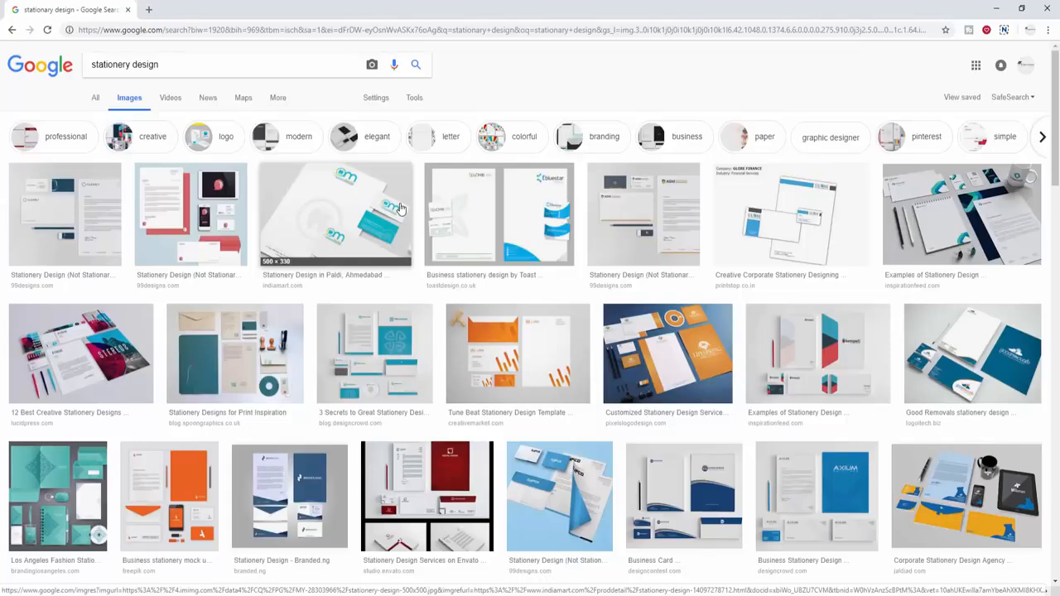
- Preview the first stationery result, then the Paldi and Toast bluestar designs
{"action": "left_click", "coordinate": [66, 214]}
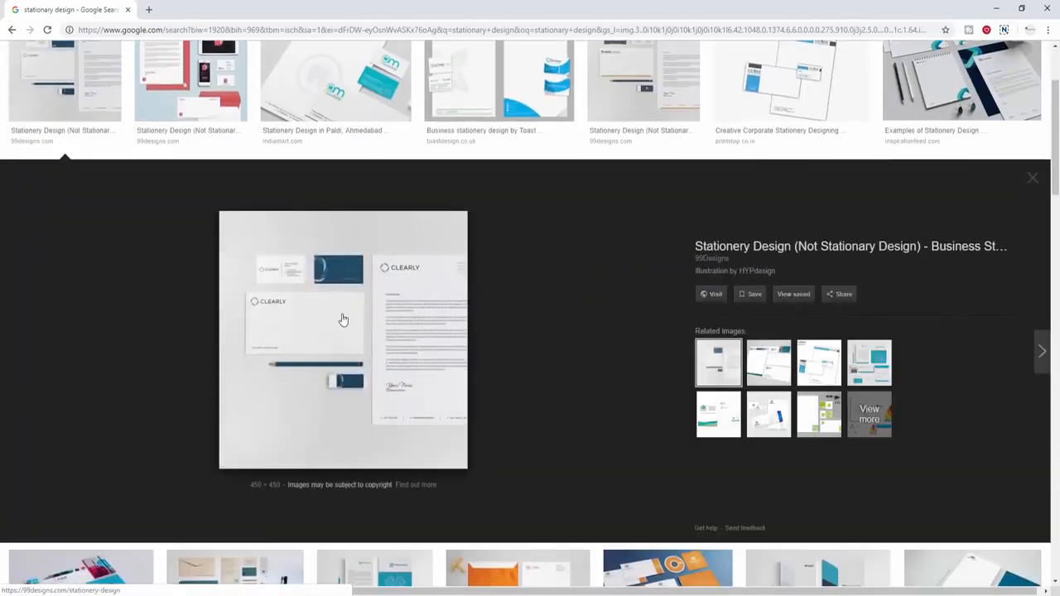
{"action": "left_click", "coordinate": [1033, 178]}
{"action": "scroll", "coordinate": [691, 311], "scroll_direction": "up", "scroll_amount": 2}
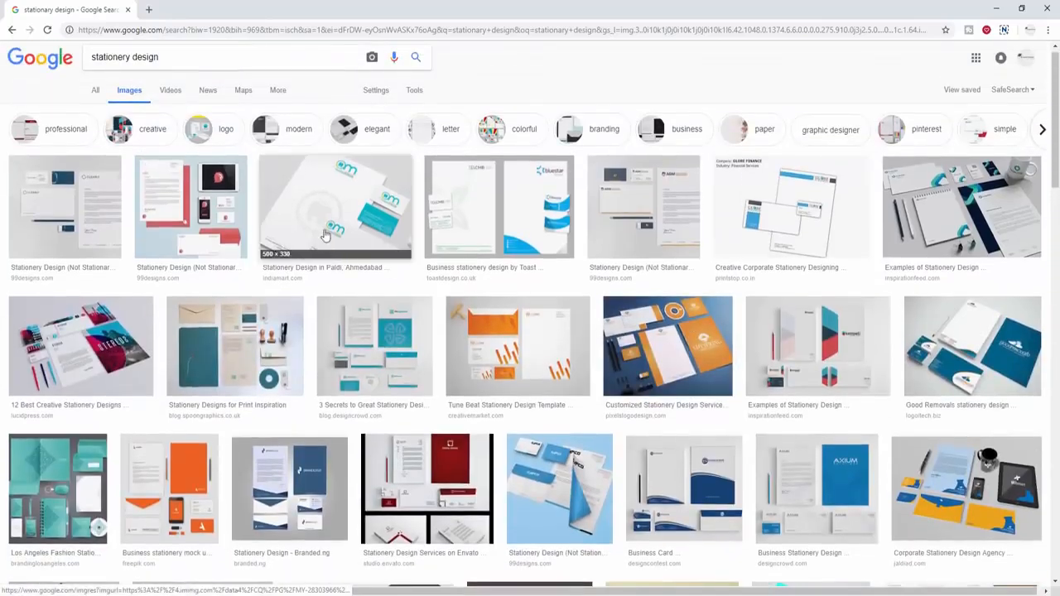
{"action": "left_click", "coordinate": [85, 205]}
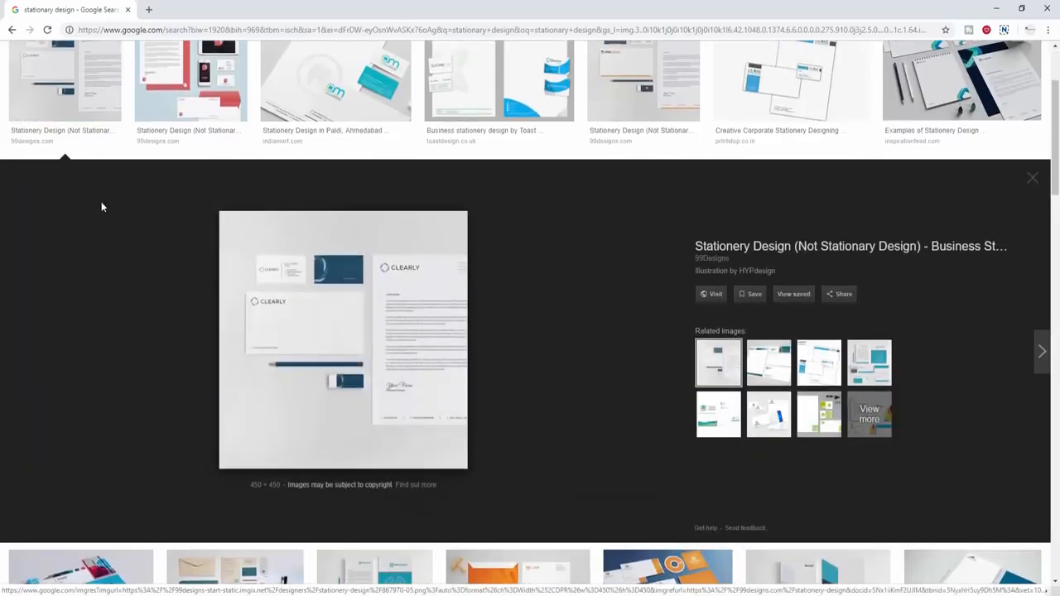
{"action": "scroll", "coordinate": [395, 294], "scroll_direction": "up", "scroll_amount": 1}
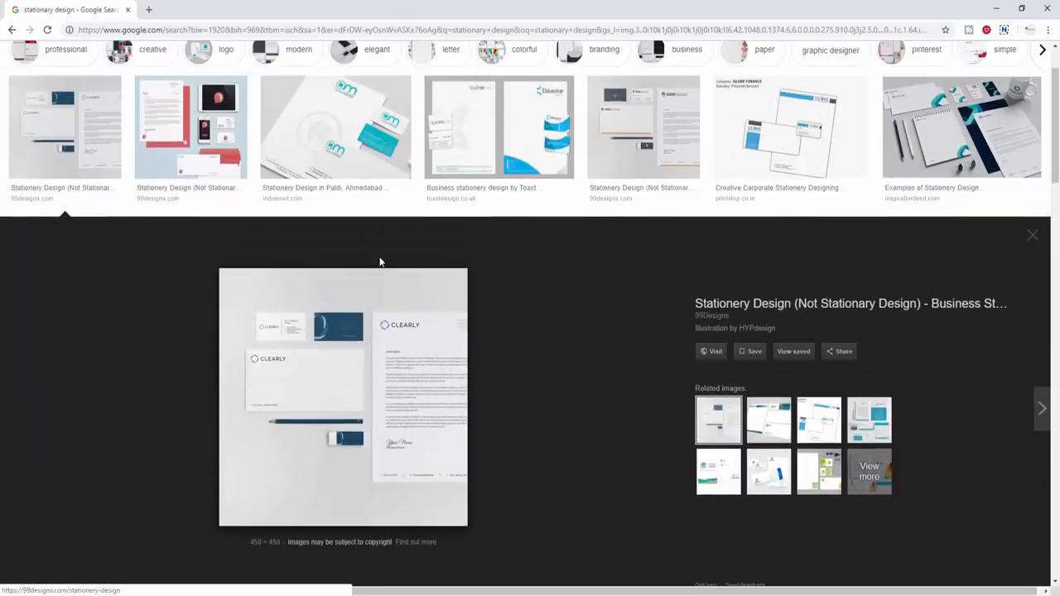
{"action": "left_click", "coordinate": [336, 141]}
{"action": "scroll", "coordinate": [411, 299], "scroll_direction": "up", "scroll_amount": 1}
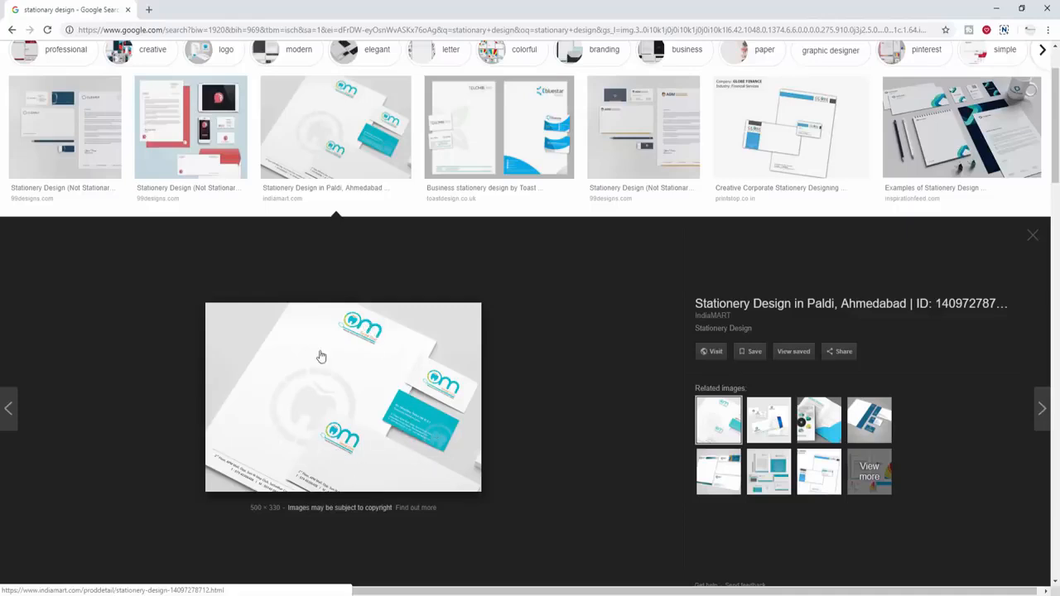
{"action": "left_click", "coordinate": [497, 149]}
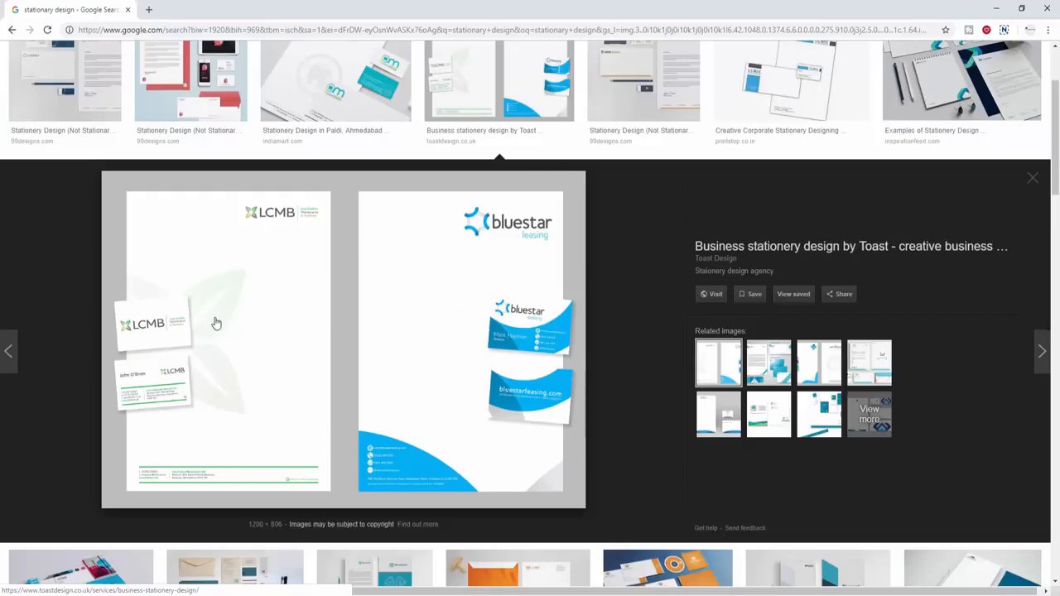
{"action": "scroll", "coordinate": [213, 327], "scroll_direction": "up", "scroll_amount": 1}
- Preview the 99designs AGM, Tune Beat, orange business and green consulting stationery designs
{"action": "left_click", "coordinate": [643, 82]}
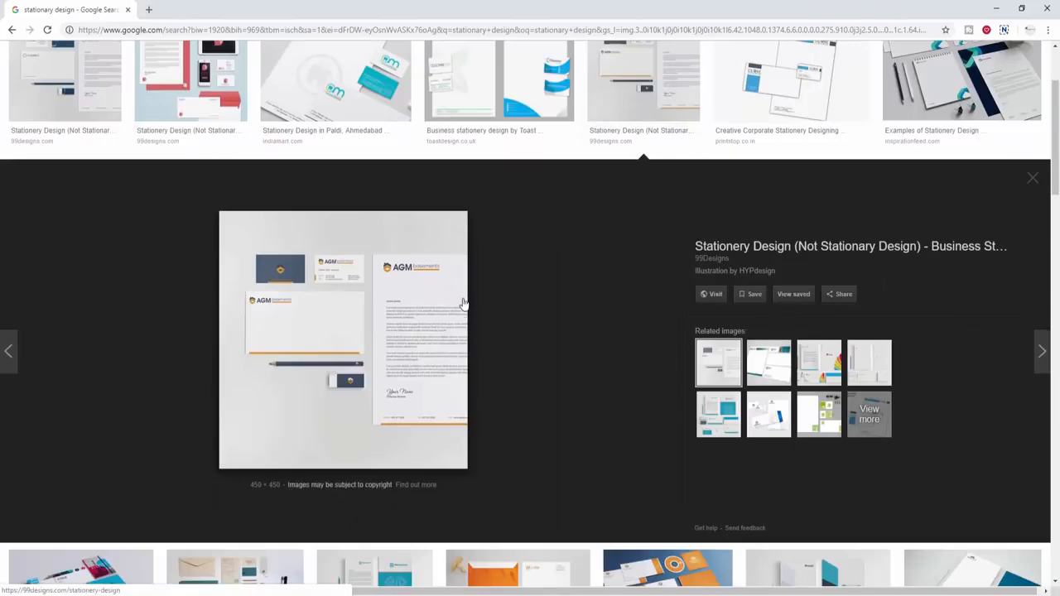
{"action": "scroll", "coordinate": [464, 303], "scroll_direction": "down", "scroll_amount": 5}
{"action": "left_click", "coordinate": [492, 300]}
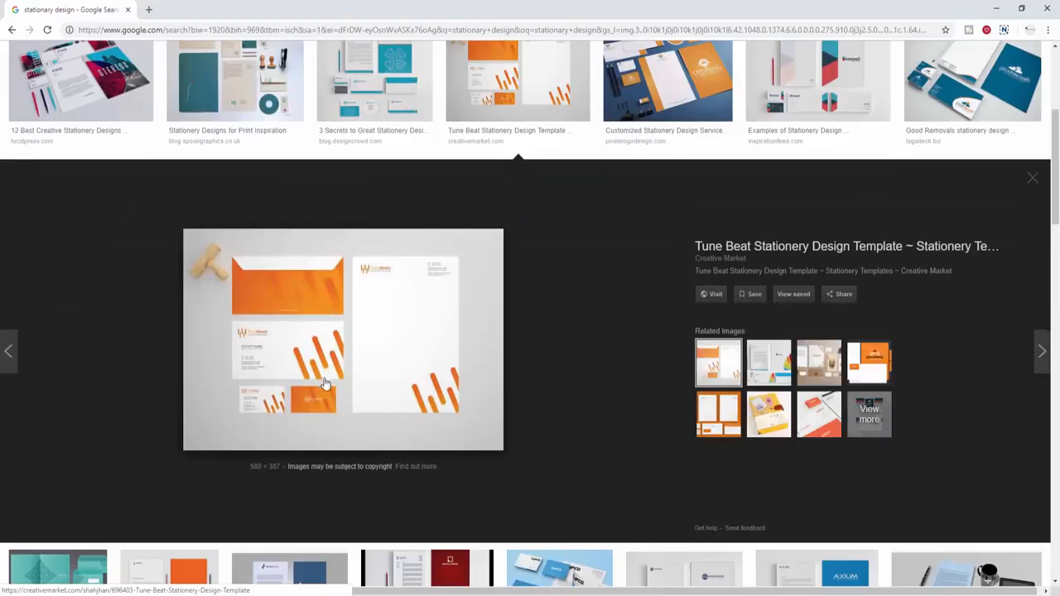
{"action": "scroll", "coordinate": [468, 372], "scroll_direction": "down", "scroll_amount": 2}
{"action": "scroll", "coordinate": [481, 360], "scroll_direction": "down", "scroll_amount": 2}
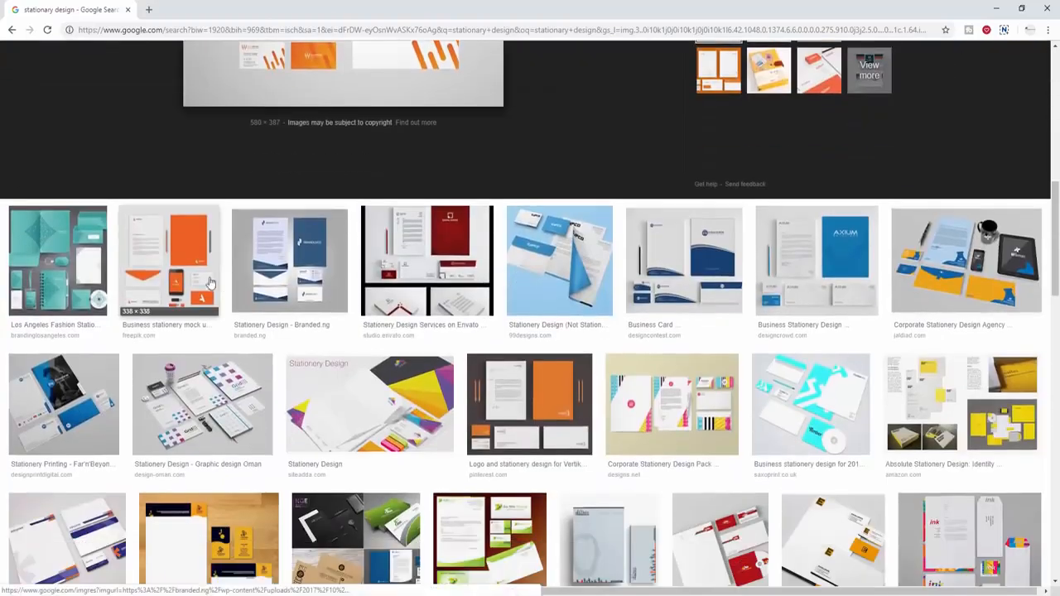
{"action": "left_click", "coordinate": [170, 257]}
{"action": "scroll", "coordinate": [389, 371], "scroll_direction": "down", "scroll_amount": 4}
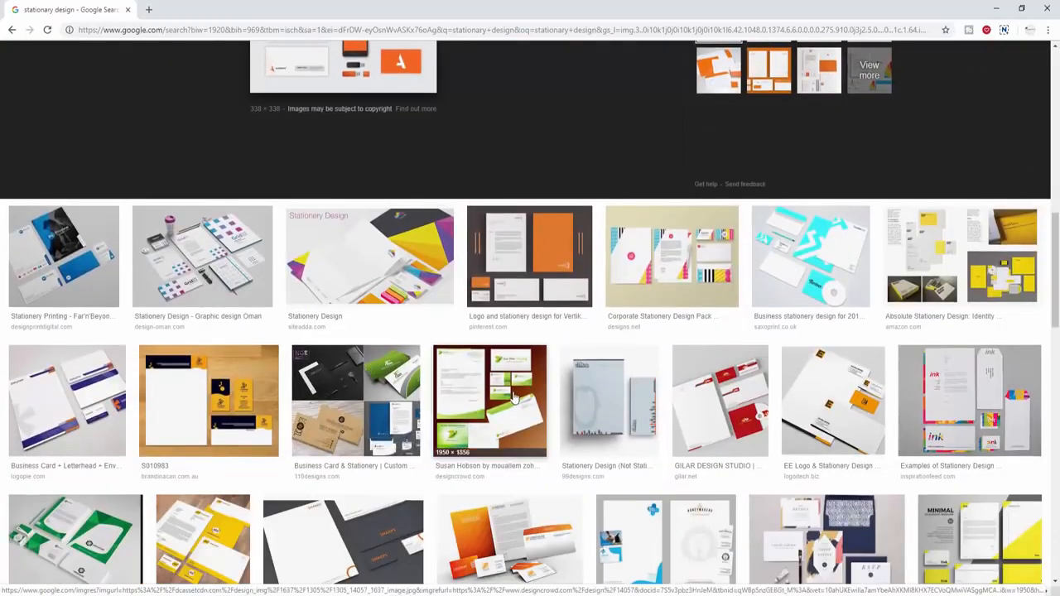
{"action": "left_click", "coordinate": [511, 397]}
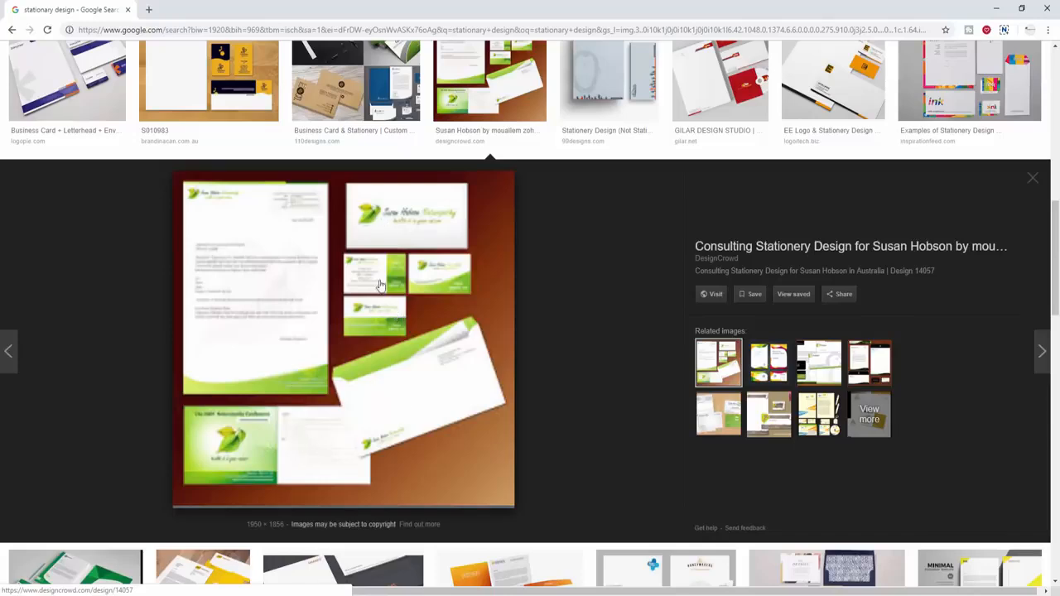
{"action": "scroll", "coordinate": [329, 447], "scroll_direction": "up", "scroll_amount": 15}
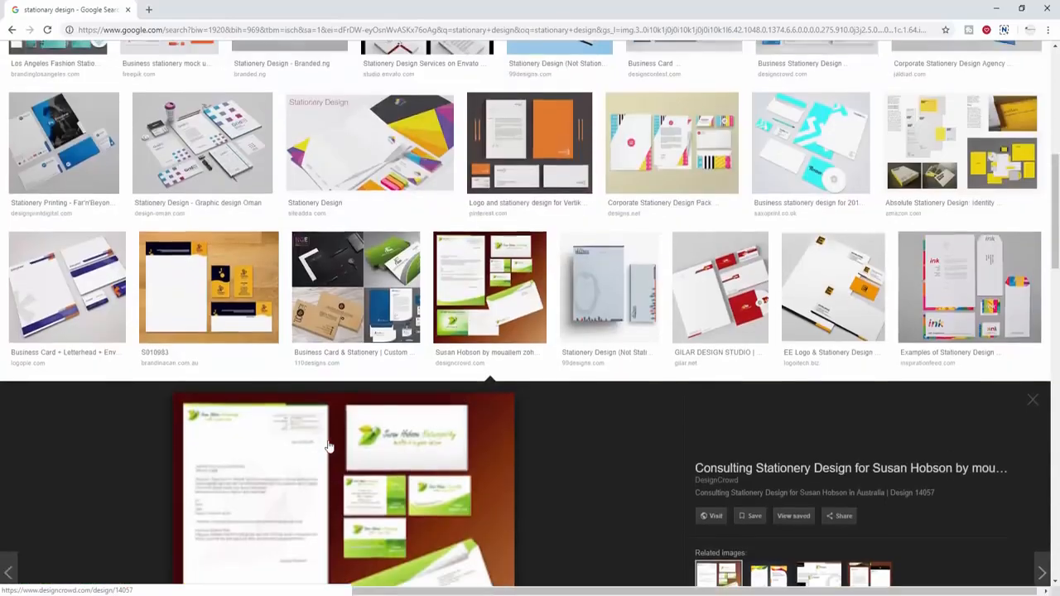
{"action": "scroll", "coordinate": [523, 284], "scroll_direction": "down", "scroll_amount": 5}
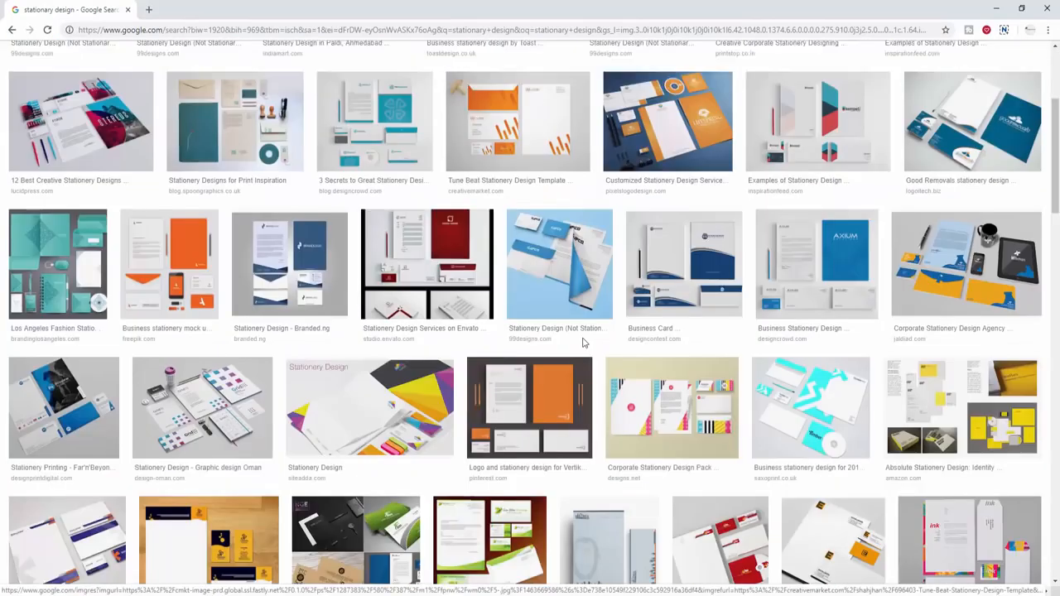
- Preview the Tune Beat, blue business card, Sawston and Goliath Graffix stationery designs
{"action": "left_click", "coordinate": [530, 97]}
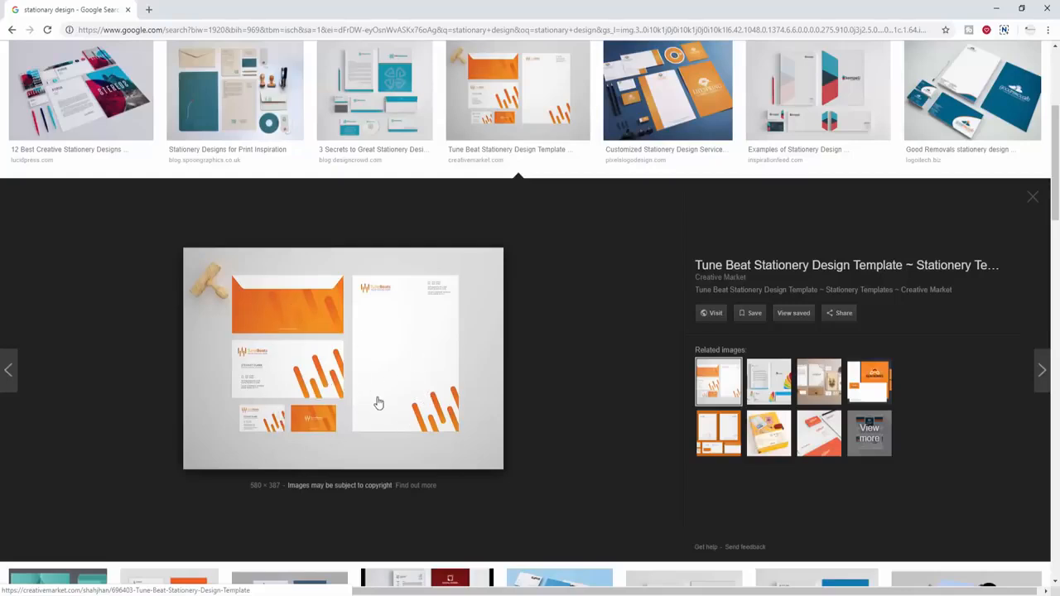
{"action": "scroll", "coordinate": [385, 408], "scroll_direction": "down", "scroll_amount": 6}
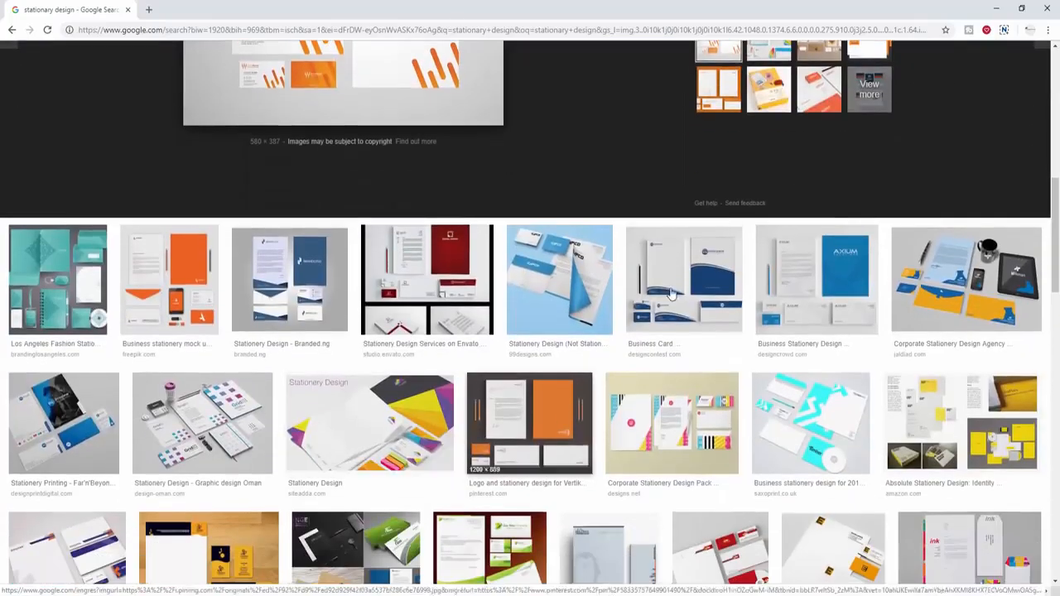
{"action": "left_click", "coordinate": [673, 294]}
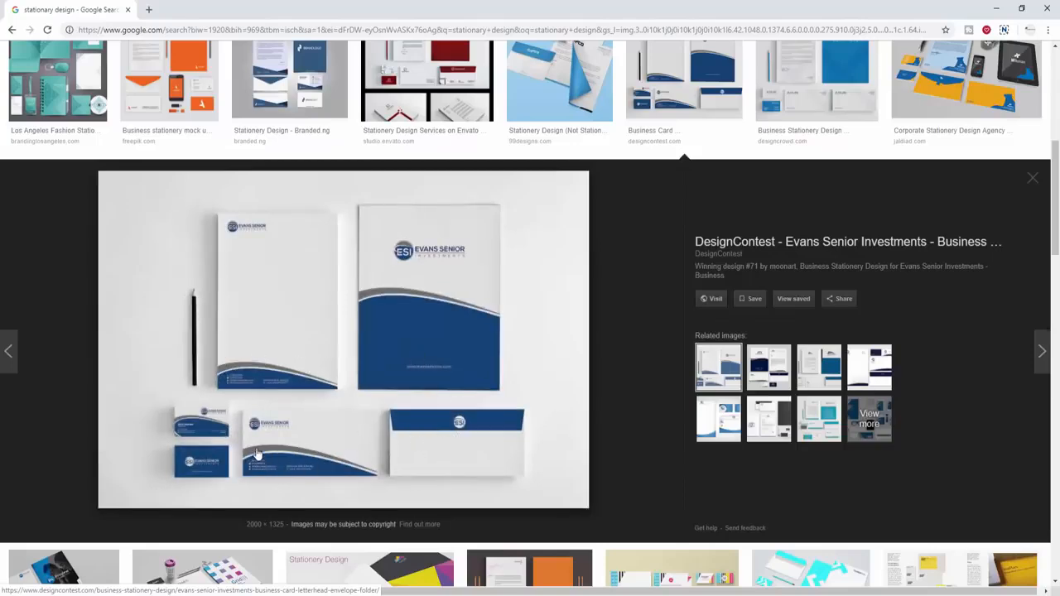
{"action": "left_click", "coordinate": [869, 366]}
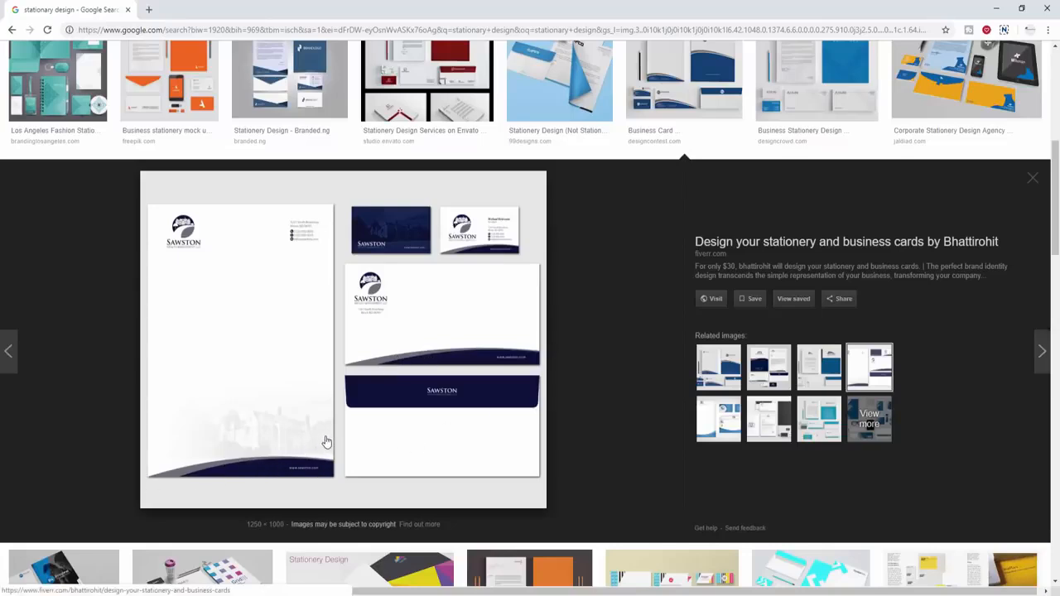
{"action": "left_click", "coordinate": [702, 418]}
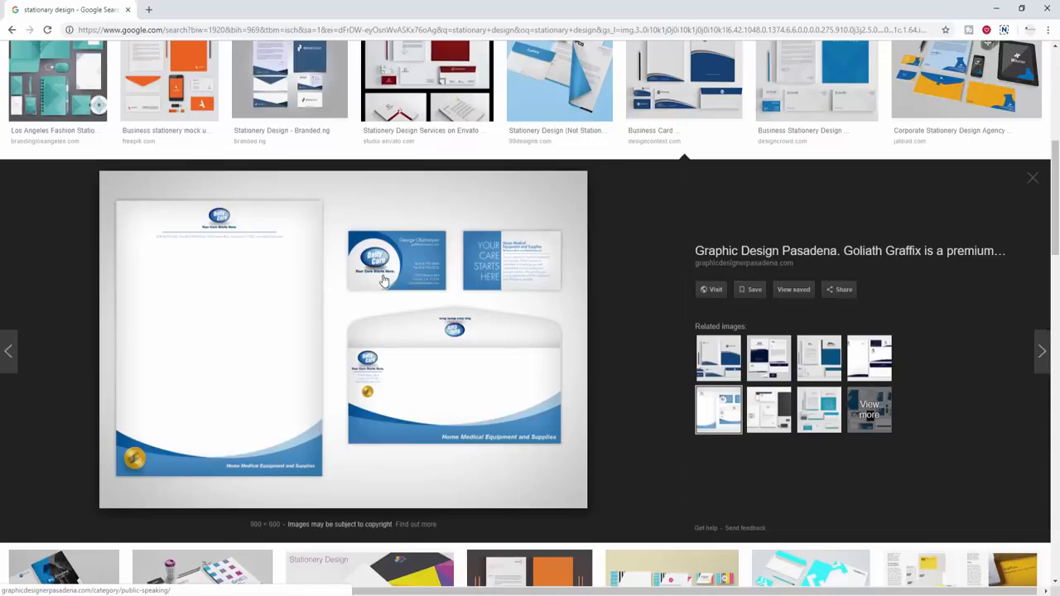
- Look at the Corporate Stationery Design Pack image, then return to the results grid top
{"action": "left_click", "coordinate": [1031, 178]}
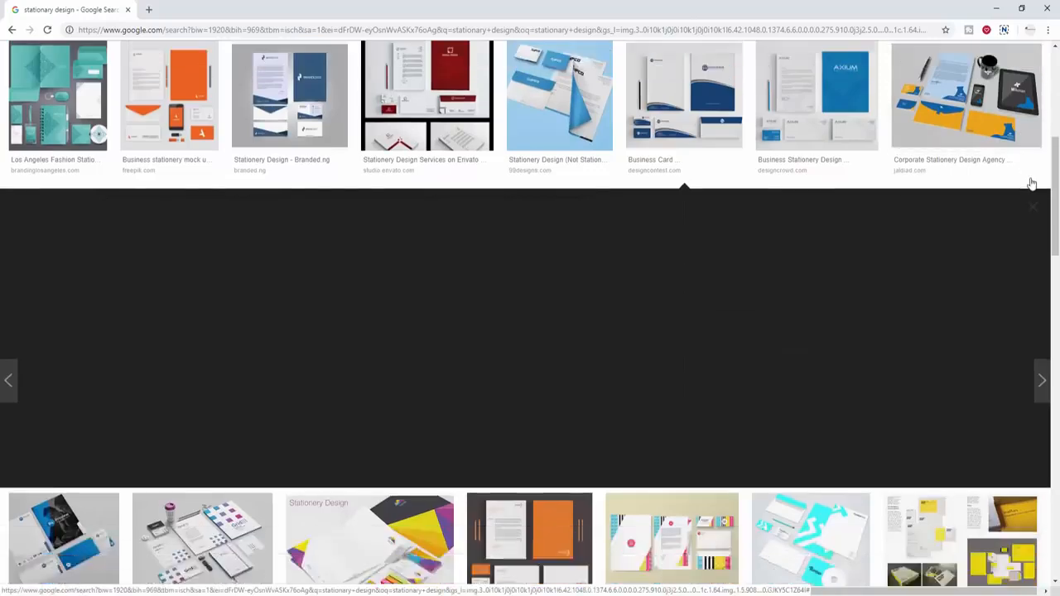
{"action": "left_click", "coordinate": [622, 303]}
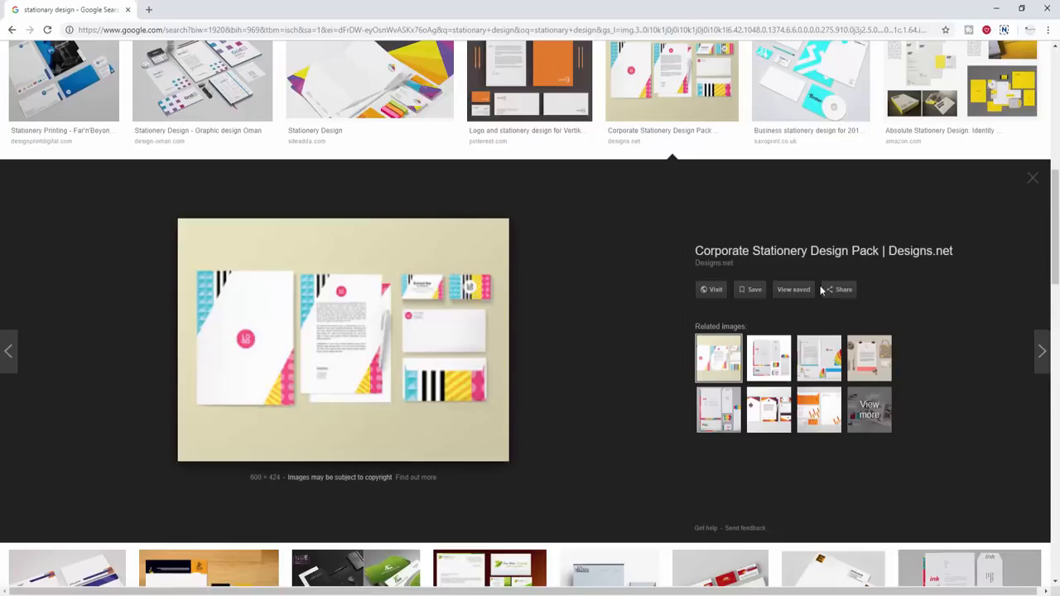
{"action": "left_click", "coordinate": [1032, 178]}
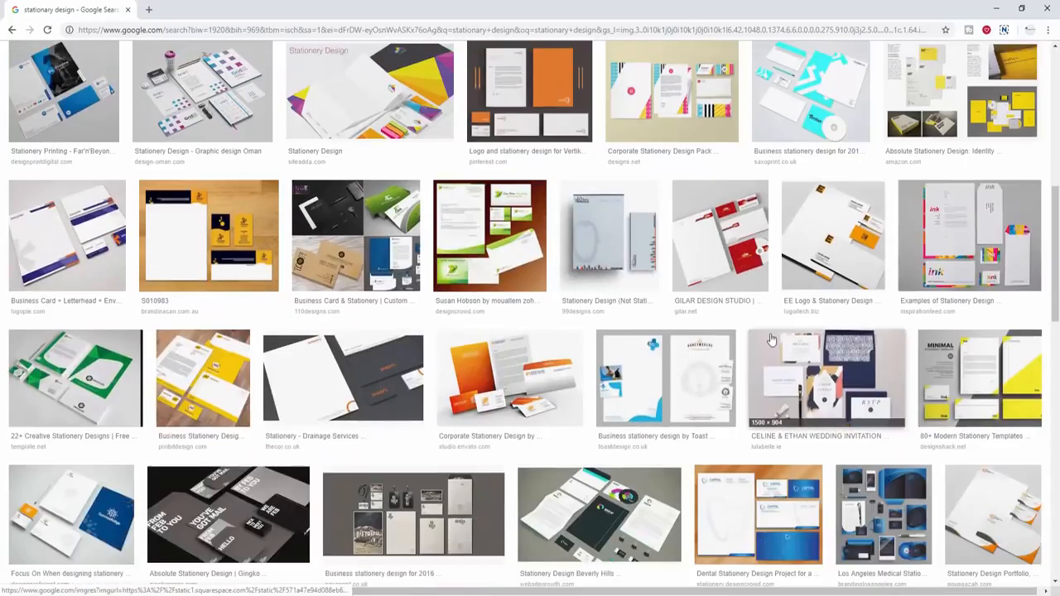
{"action": "scroll", "coordinate": [770, 340], "scroll_direction": "up", "scroll_amount": 5}
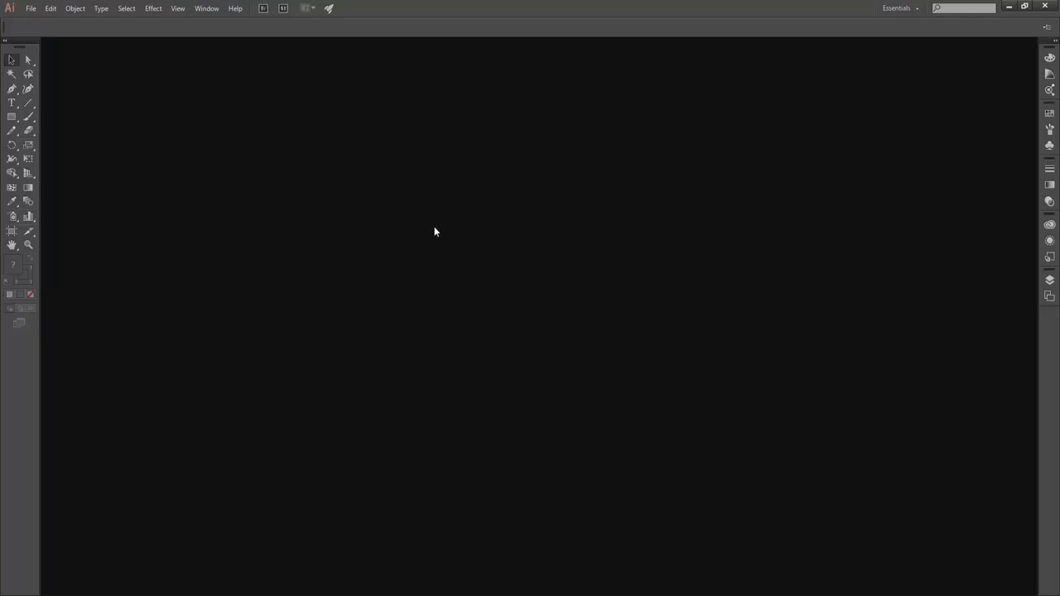
- Create a 'business card' document: 1 artboard, inches, 3.5 × 2 in, 0.125 in bleed
{"action": "key", "text": "ctrl+n"}
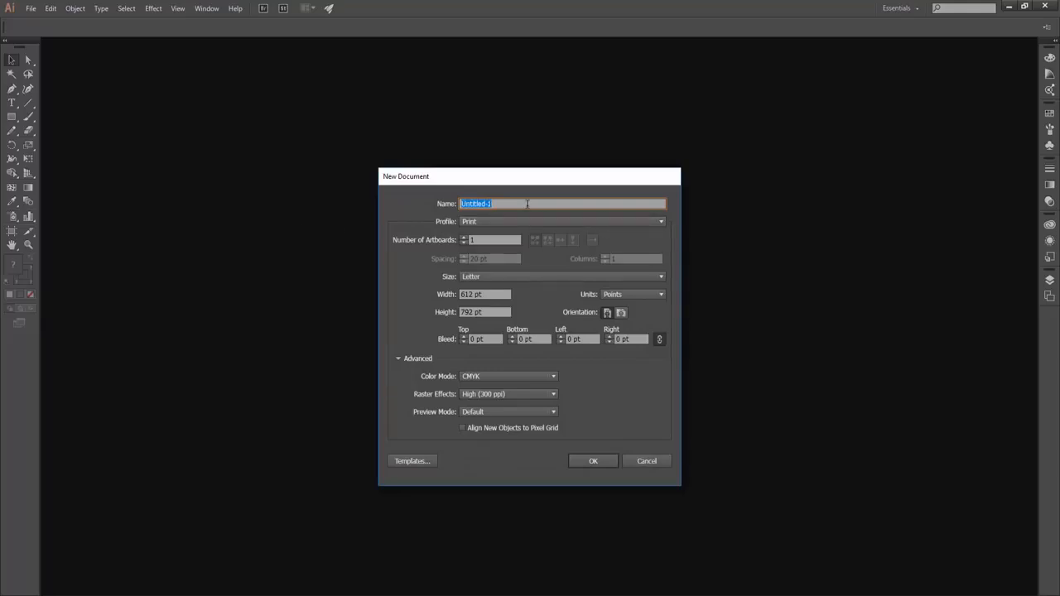
{"action": "type", "text": "business card"}
{"action": "left_click", "coordinate": [464, 237]}
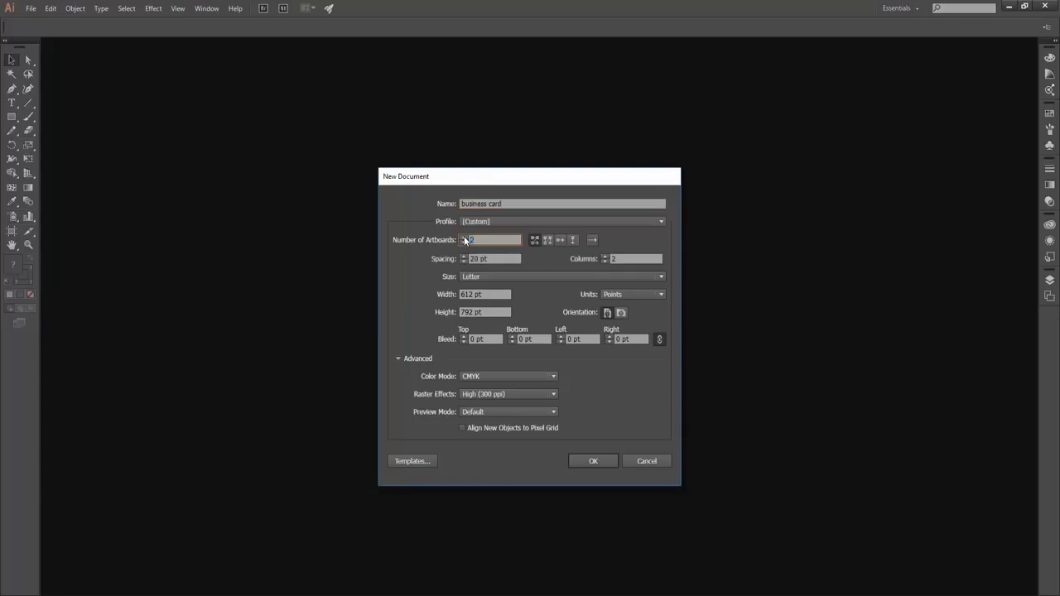
{"action": "left_click", "coordinate": [464, 242]}
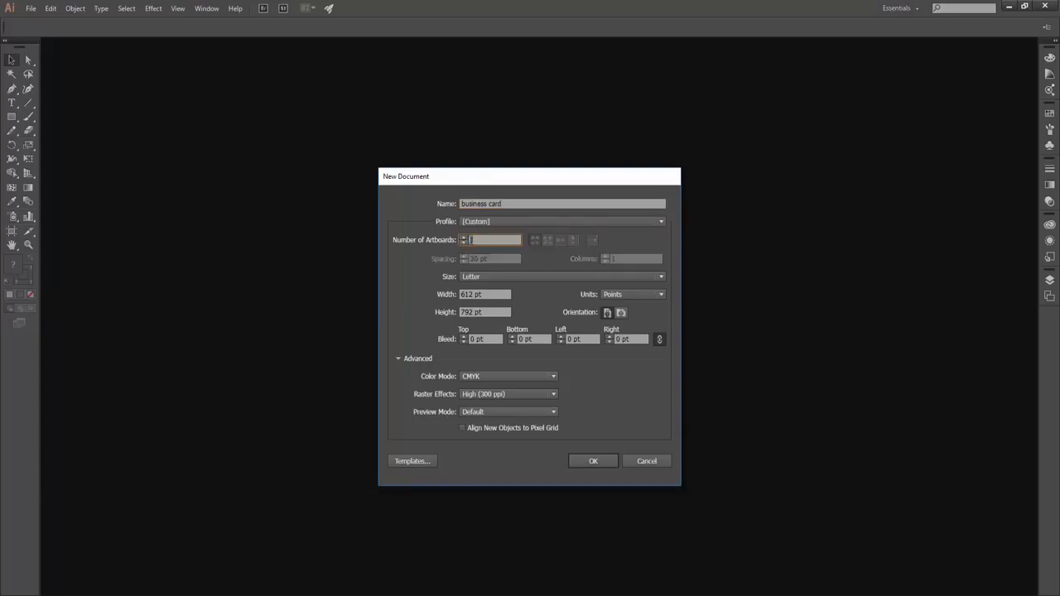
{"action": "left_click", "coordinate": [610, 294]}
{"action": "left_click", "coordinate": [625, 334]}
{"action": "left_click", "coordinate": [498, 294]}
{"action": "type", "text": "3.5"}
{"action": "key", "text": "Tab"}
{"action": "type", "text": "2"}
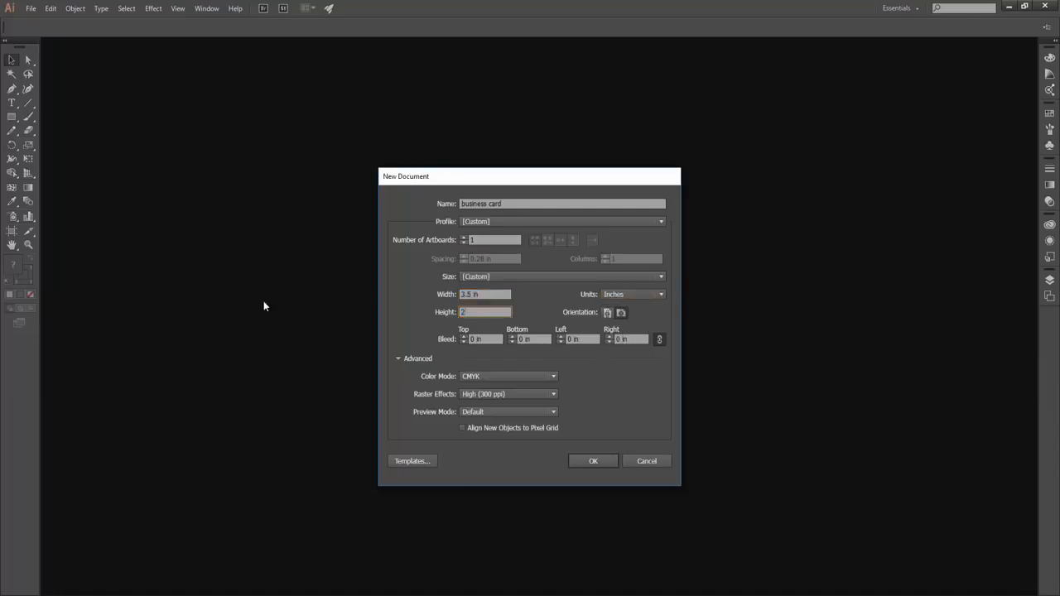
{"action": "left_click", "coordinate": [495, 339]}
{"action": "type", "text": ".125"}
{"action": "left_click", "coordinate": [537, 340]}
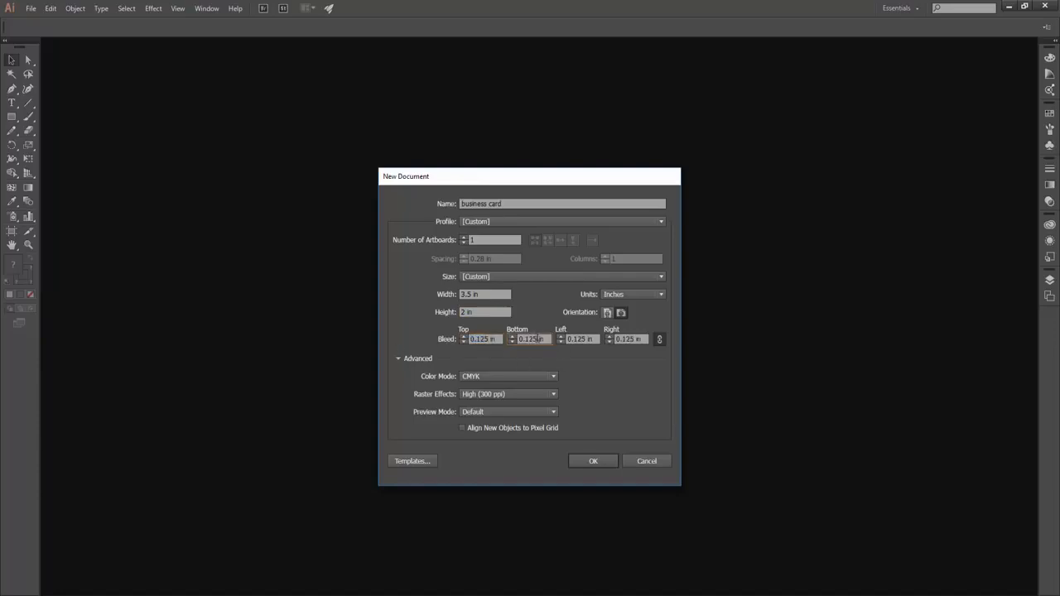
{"action": "left_click", "coordinate": [591, 465]}
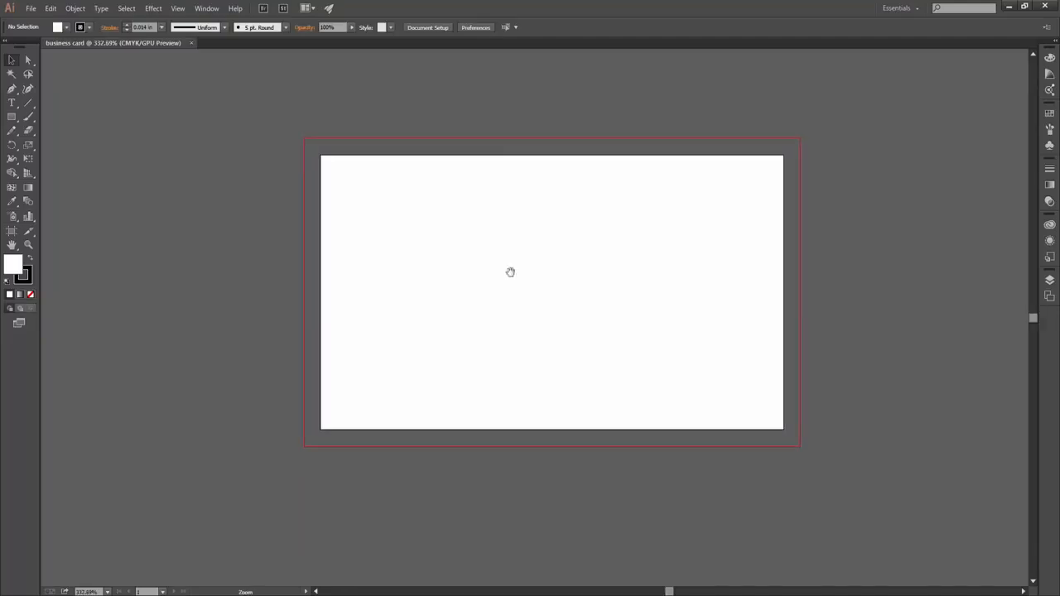
- Draw a rectangle over the entire artboard with no stroke and a black fill
{"action": "left_click", "coordinate": [11, 116]}
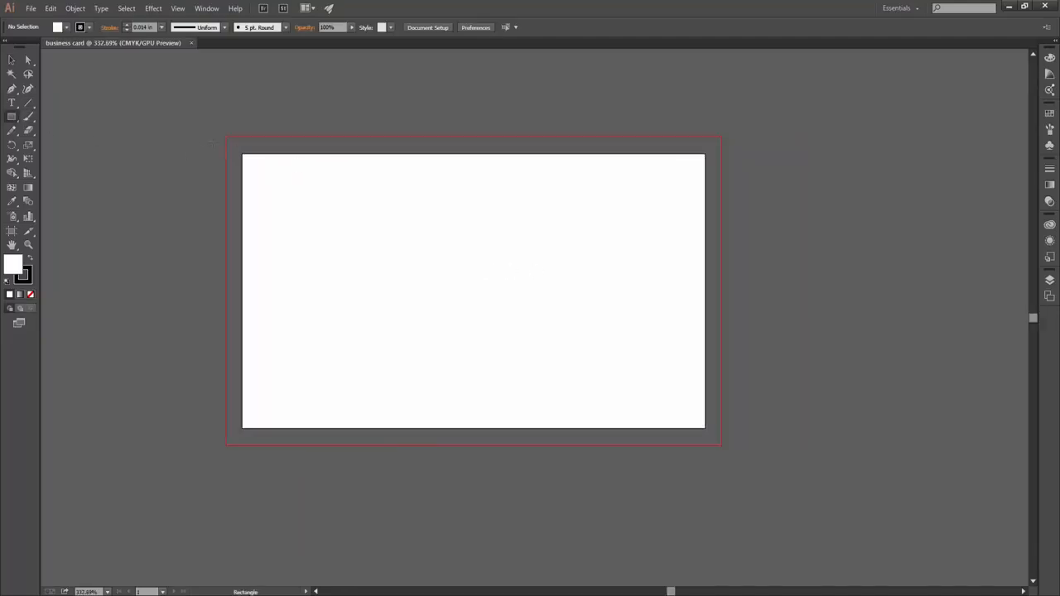
{"action": "left_click", "coordinate": [58, 28]}
{"action": "left_click", "coordinate": [8, 47]}
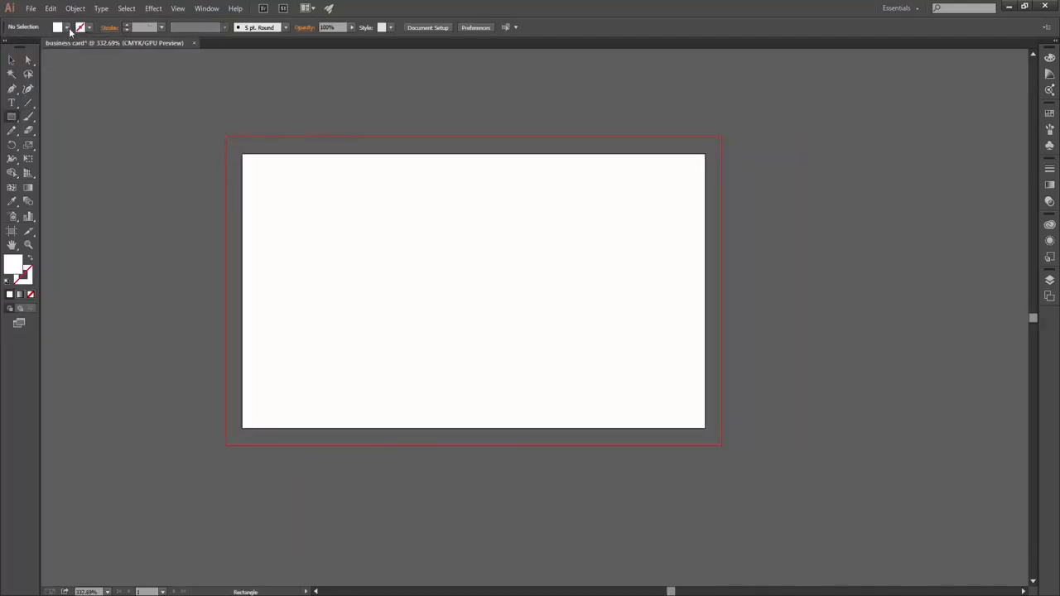
{"action": "left_click", "coordinate": [37, 47]}
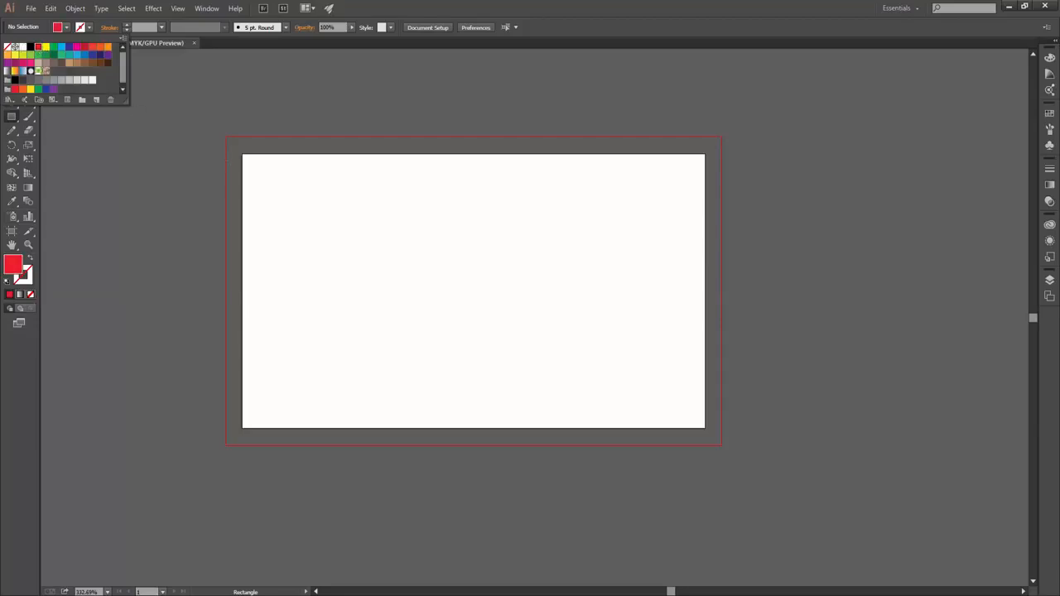
{"action": "left_click", "coordinate": [242, 153]}
{"action": "left_click_drag", "start_coordinate": [243, 153], "coordinate": [705, 428]}
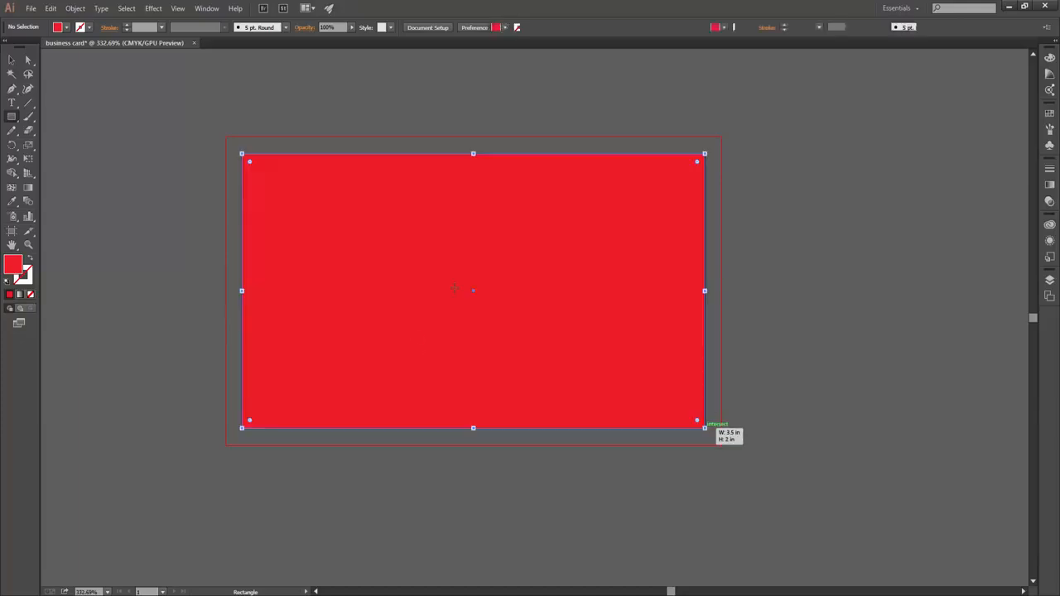
{"action": "left_click", "coordinate": [65, 30]}
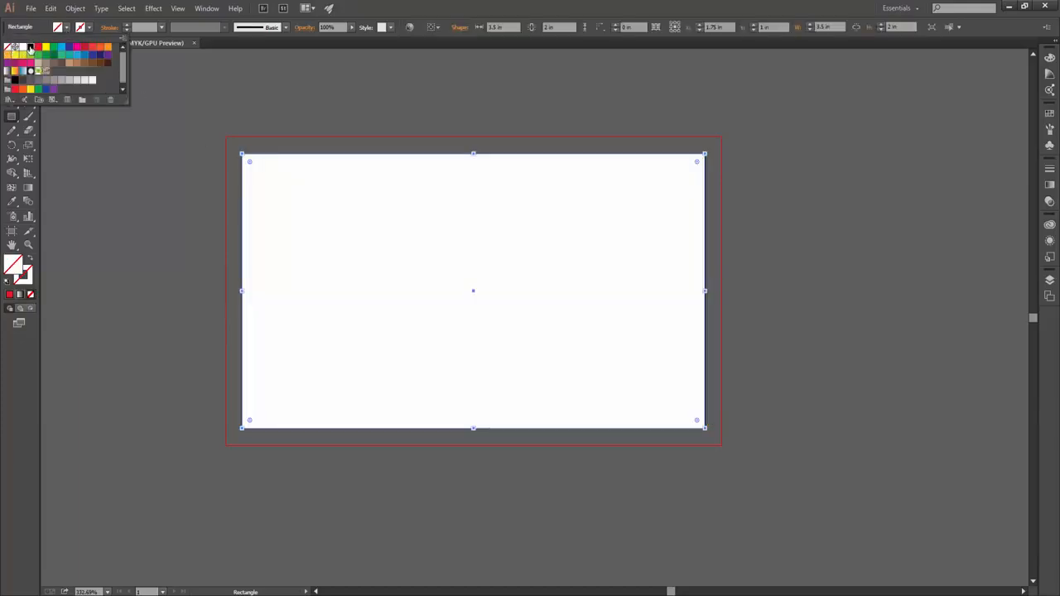
{"action": "left_click", "coordinate": [25, 47]}
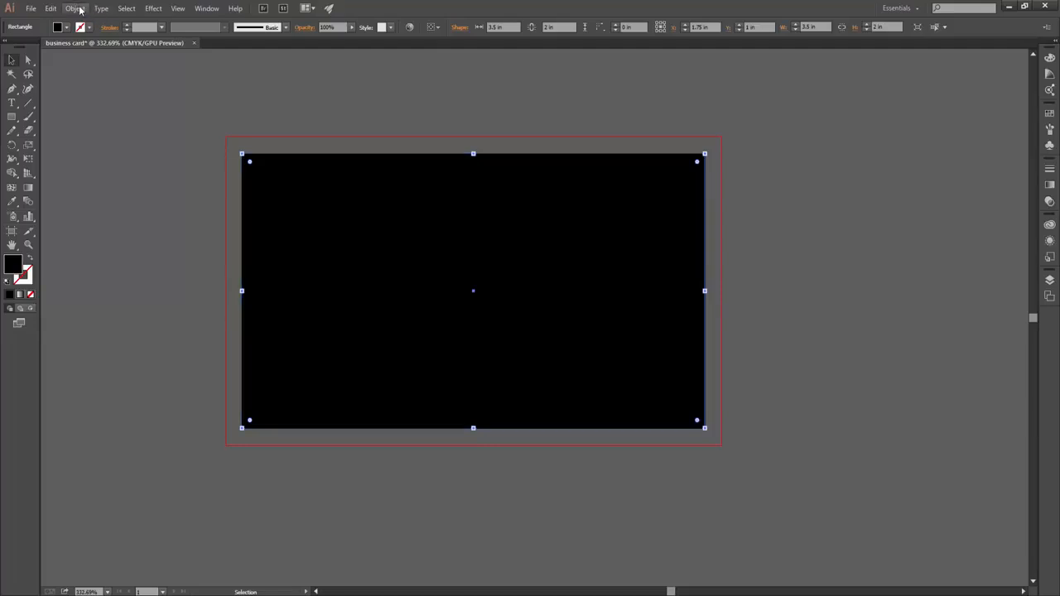
- Make an inward Offset Path copy of the black card rectangle
{"action": "left_click", "coordinate": [75, 9]}
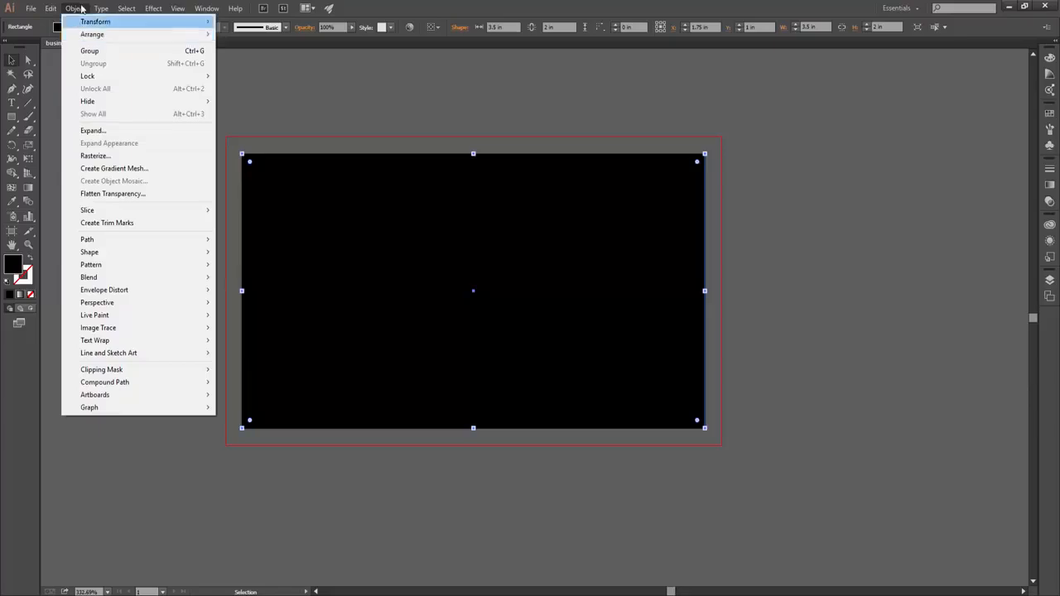
{"action": "left_click", "coordinate": [76, 8]}
{"action": "left_click", "coordinate": [325, 110]}
{"action": "left_click", "coordinate": [395, 253]}
{"action": "left_click", "coordinate": [315, 137]}
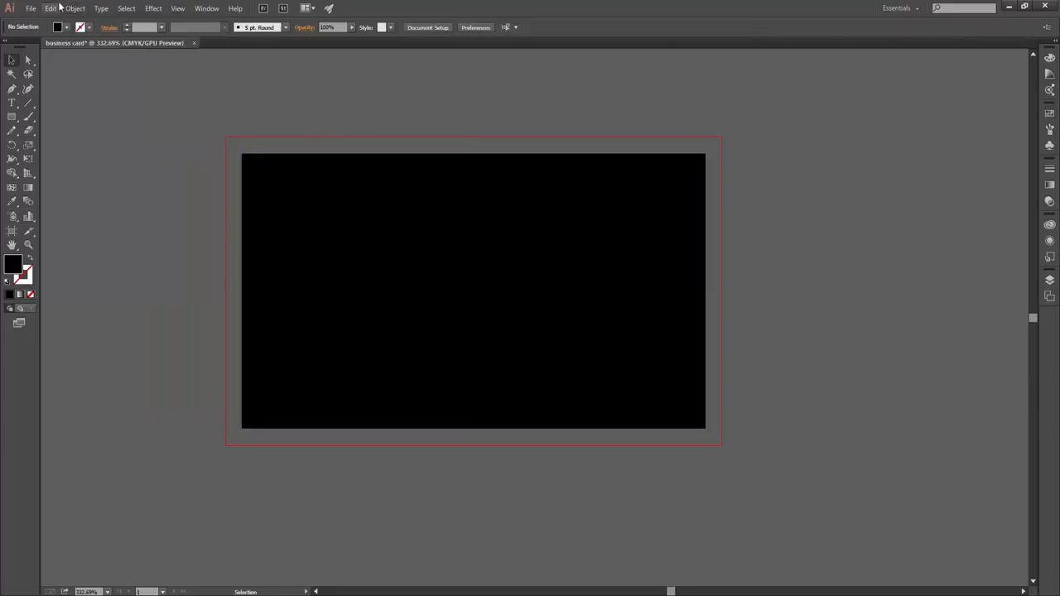
{"action": "left_click", "coordinate": [300, 194]}
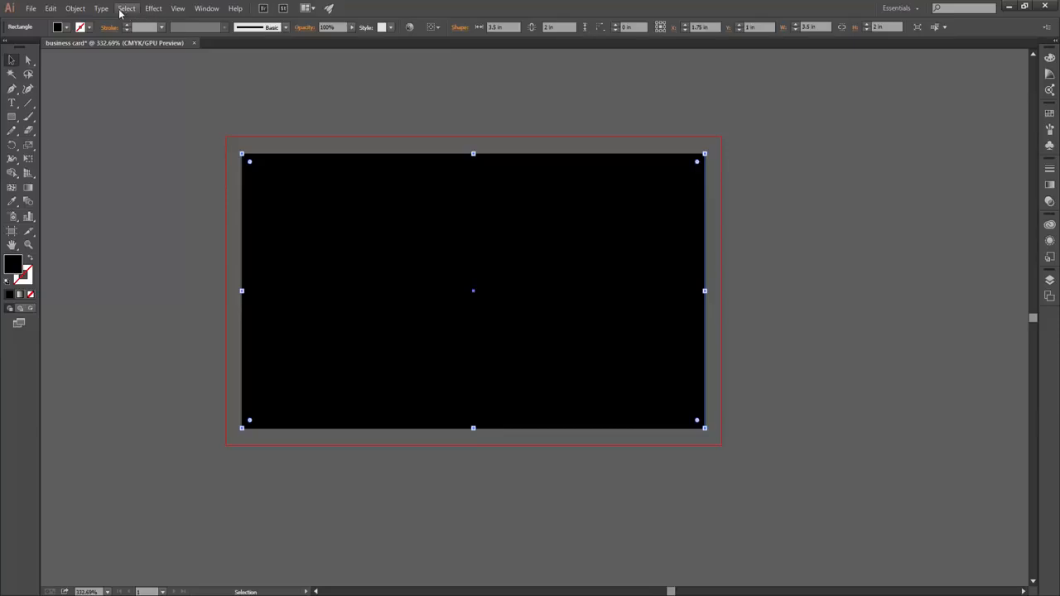
{"action": "left_click", "coordinate": [75, 9]}
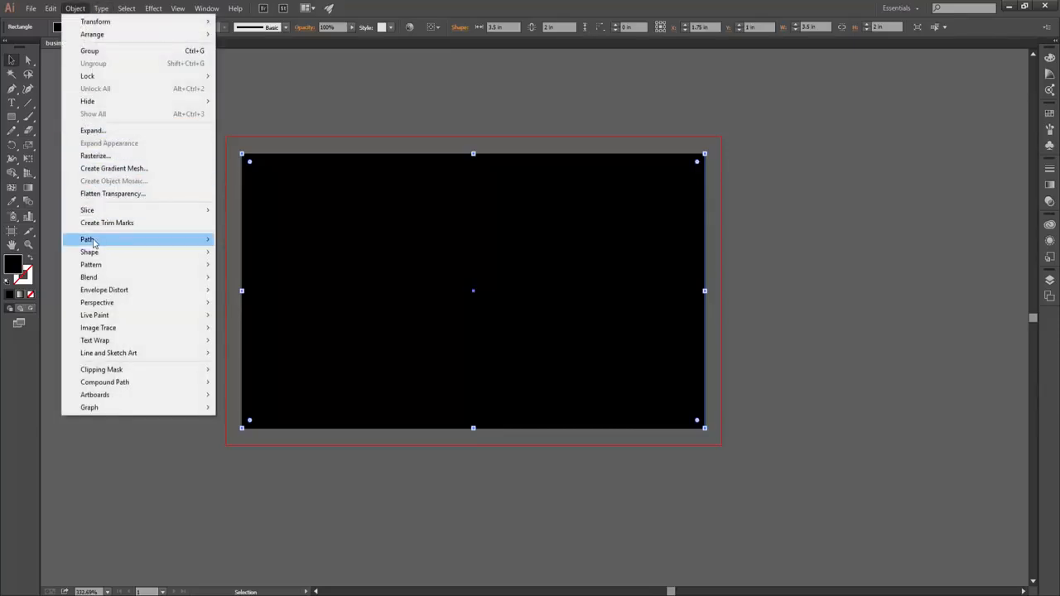
{"action": "mouse_move", "coordinate": [93, 241]}
{"action": "left_click", "coordinate": [253, 280]}
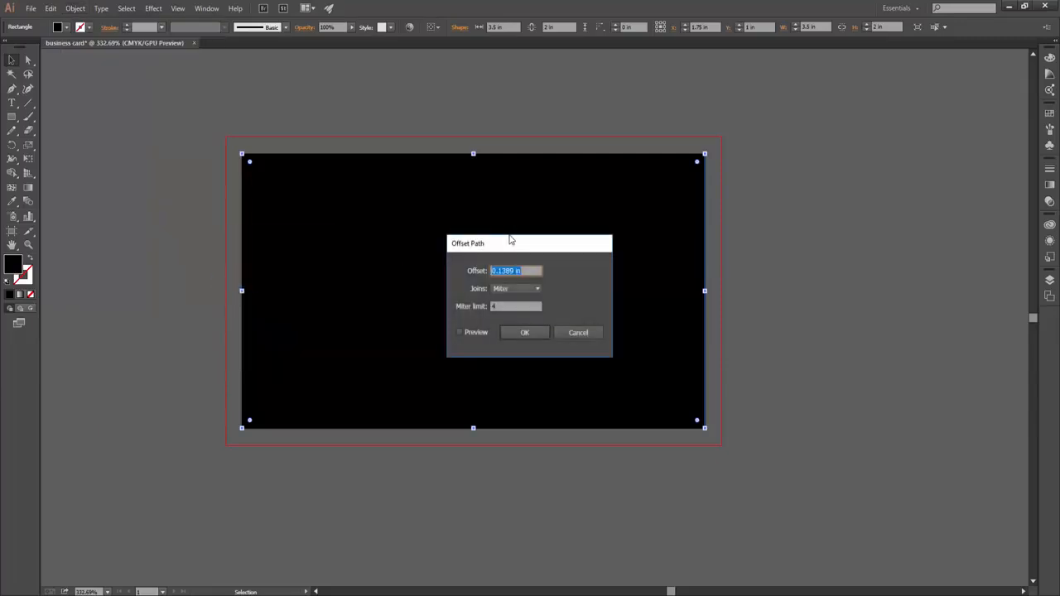
{"action": "type", "text": "-.125"}
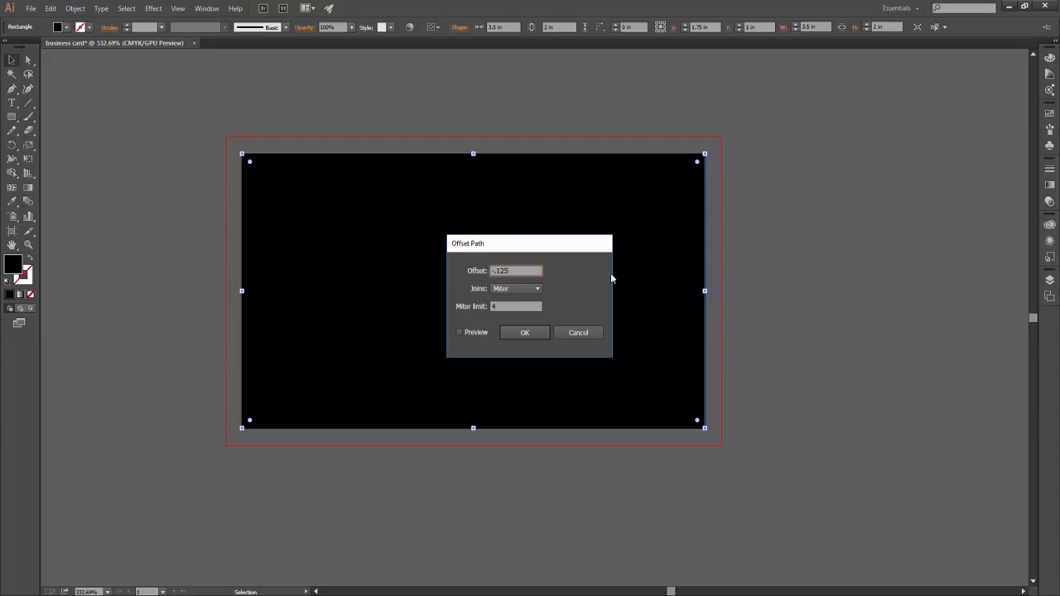
{"action": "left_click", "coordinate": [465, 334]}
{"action": "left_click", "coordinate": [522, 332]}
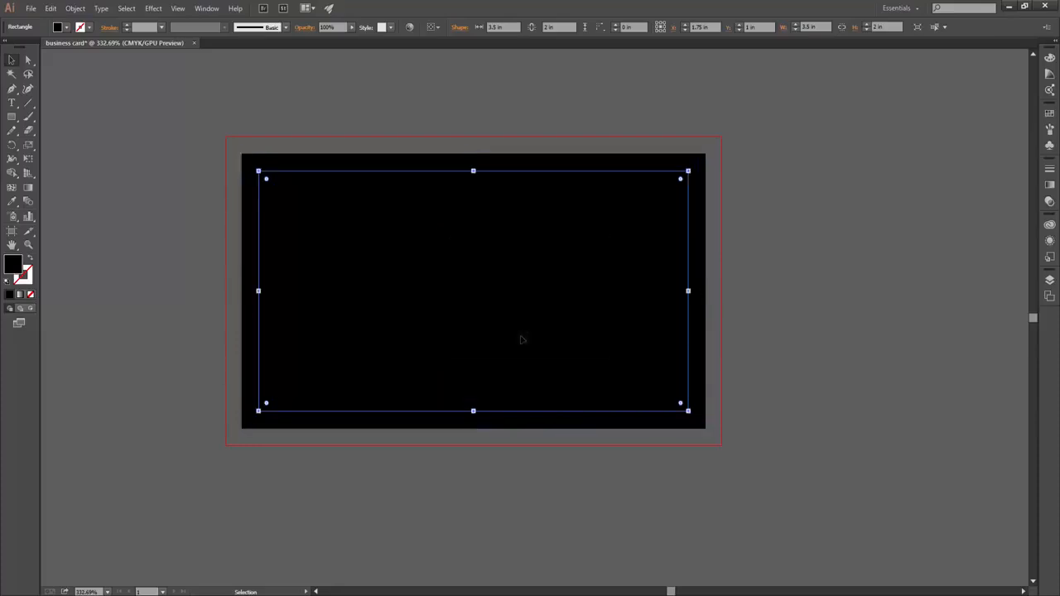
- Turn the inset rectangle into a guide and lock the guides
{"action": "right_click", "coordinate": [379, 174]}
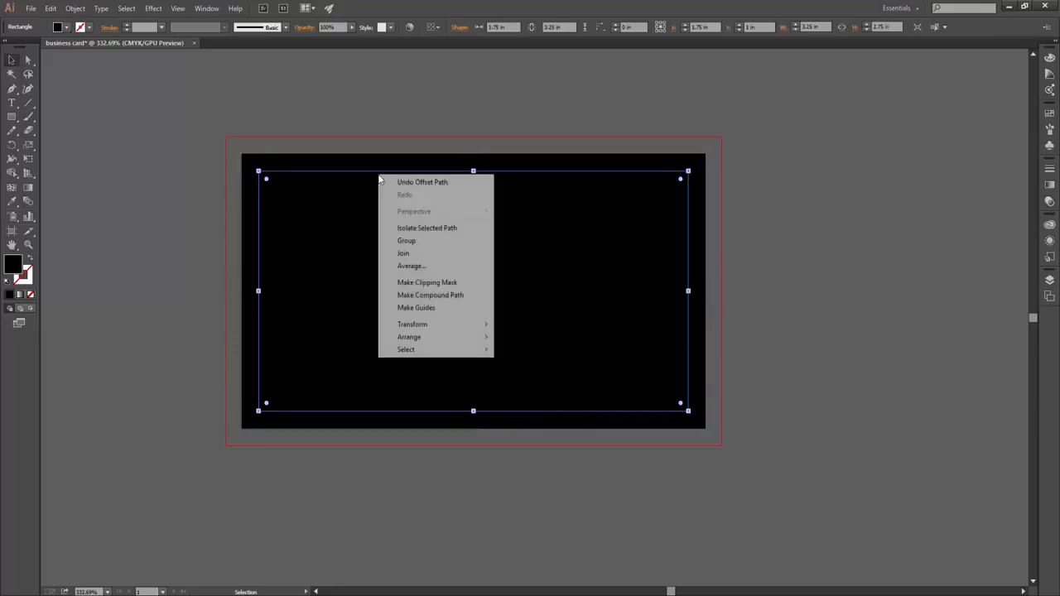
{"action": "left_click", "coordinate": [414, 310]}
{"action": "right_click", "coordinate": [334, 177]}
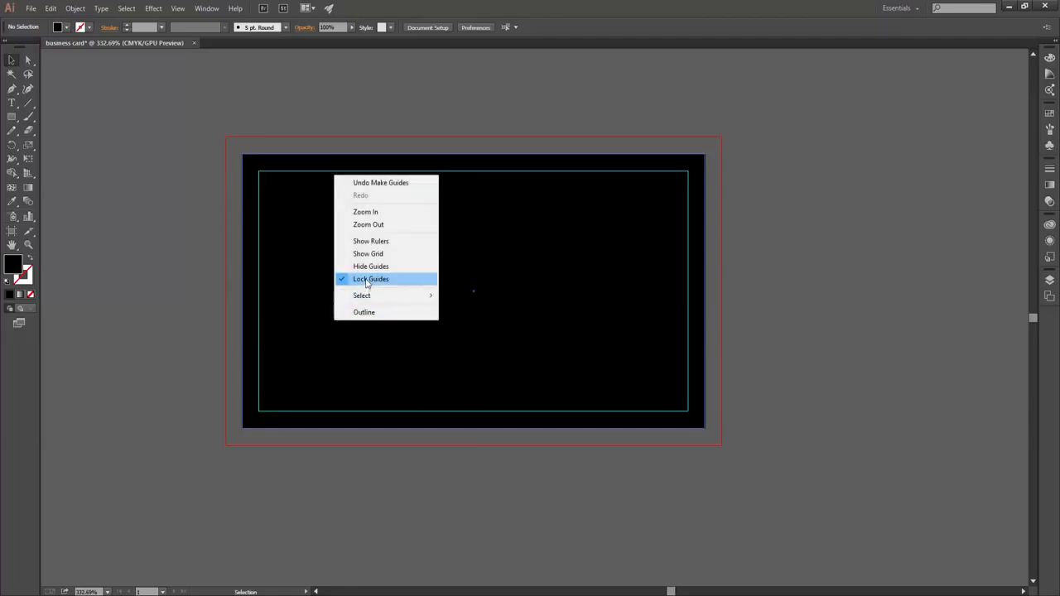
{"action": "left_click", "coordinate": [299, 217]}
- Stretch the background rectangle to the bleed line, fill it white, and lock it
{"action": "left_click_drag", "start_coordinate": [242, 154], "coordinate": [226, 137]}
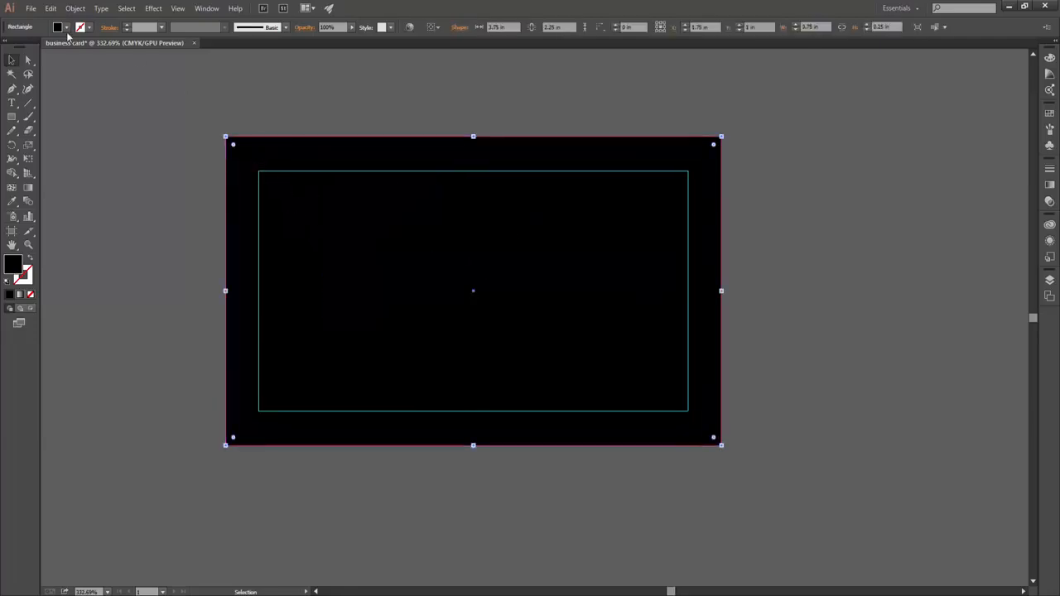
{"action": "left_click", "coordinate": [67, 28]}
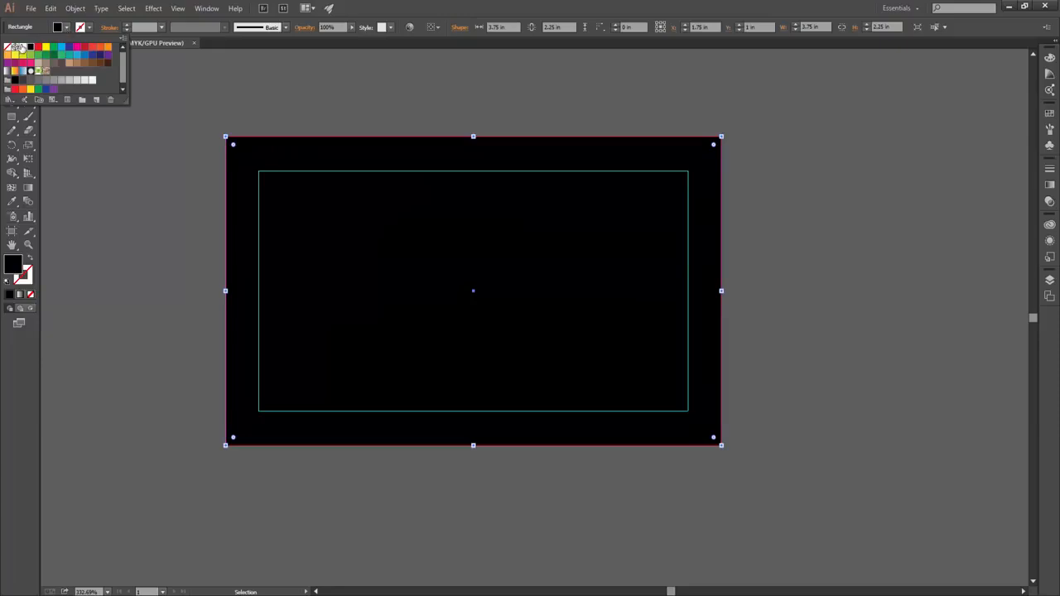
{"action": "left_click", "coordinate": [19, 47]}
{"action": "left_click", "coordinate": [157, 207]}
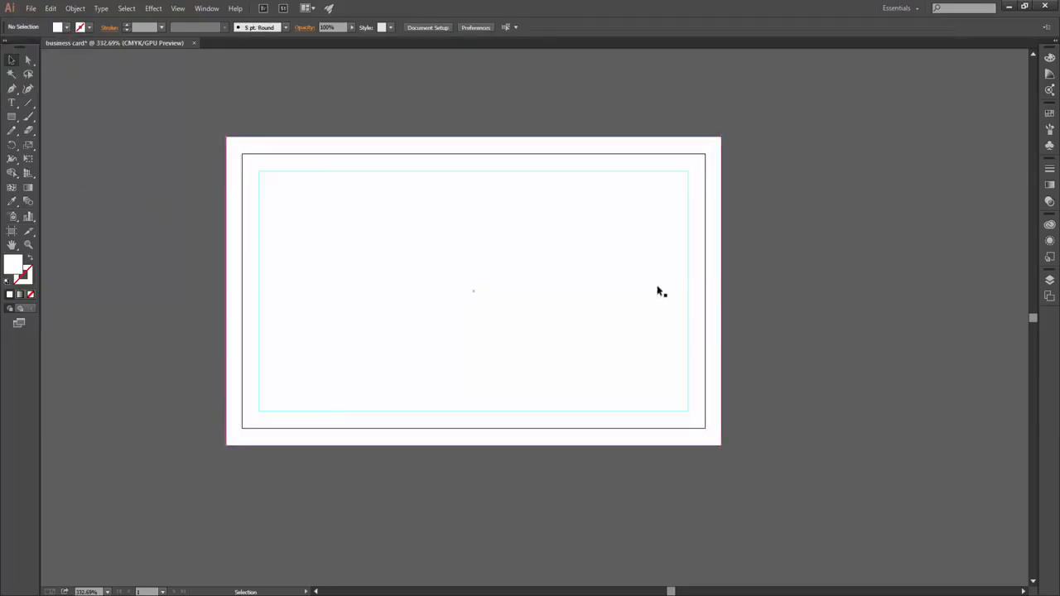
{"action": "left_click", "coordinate": [608, 239]}
{"action": "left_click", "coordinate": [75, 8]}
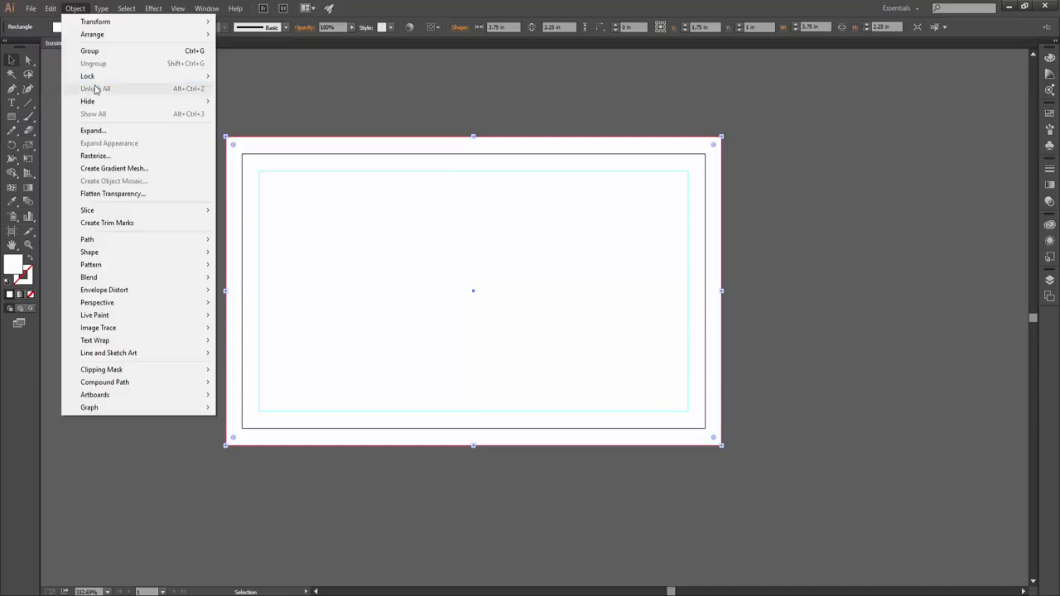
{"action": "left_click", "coordinate": [249, 76]}
{"action": "key", "text": "z"}
{"action": "left_click", "coordinate": [493, 287]}
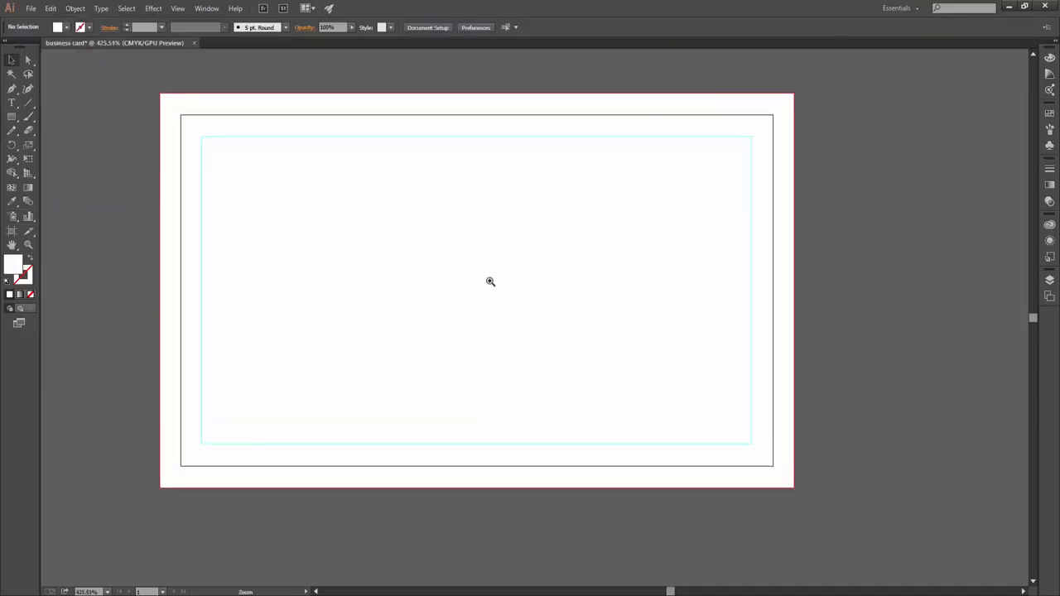
{"action": "left_click", "coordinate": [452, 254], "text": "alt"}
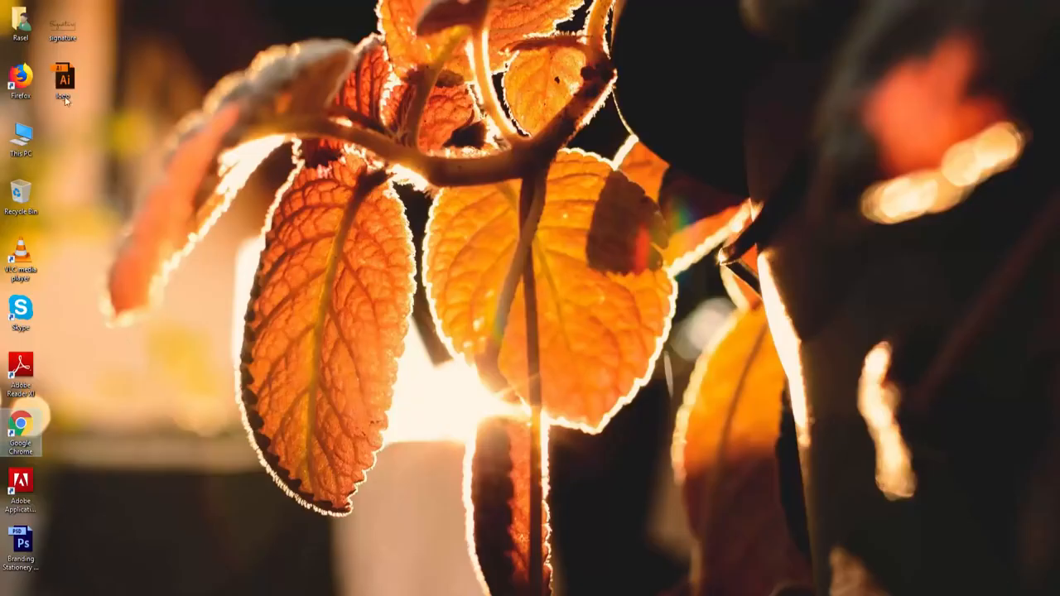
- Place the logo file on the card, shrink it, then delete it again
{"action": "left_click_drag", "start_coordinate": [66, 80], "coordinate": [498, 307]}
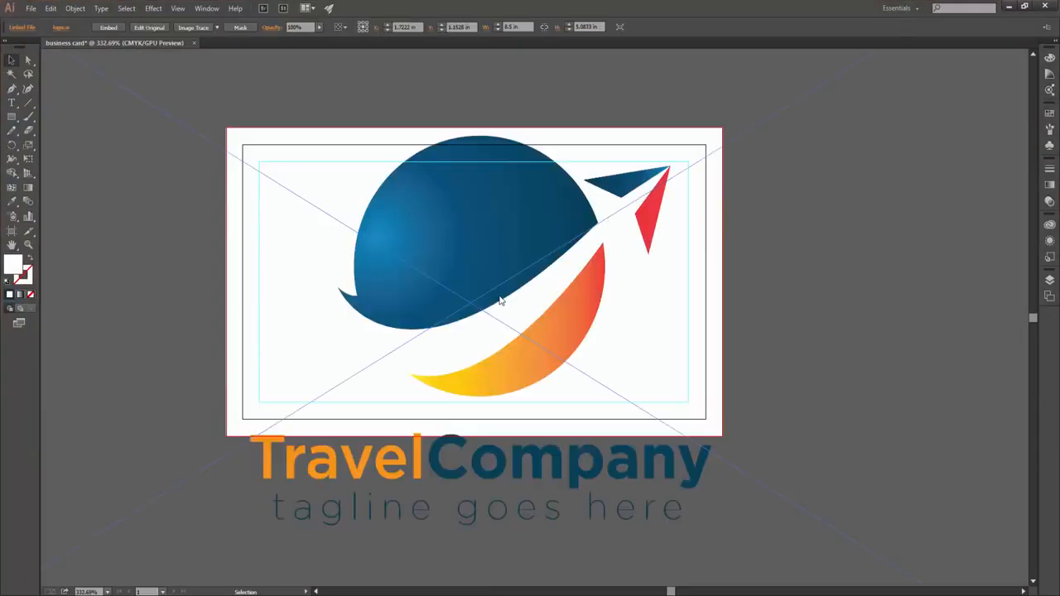
{"action": "scroll", "coordinate": [762, 248], "scroll_direction": "down", "scroll_amount": 3}
{"action": "left_click_drag", "start_coordinate": [914, 89], "coordinate": [663, 232]}
{"action": "left_click", "coordinate": [715, 241]}
{"action": "scroll", "coordinate": [591, 280], "scroll_direction": "up", "scroll_amount": 1}
{"action": "left_click", "coordinate": [592, 280]}
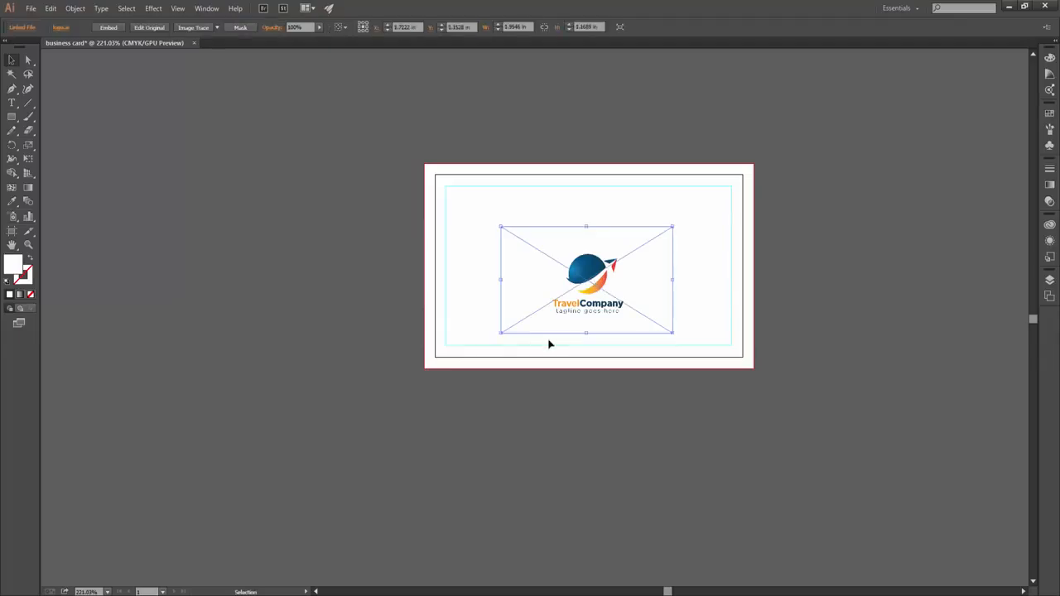
{"action": "key", "text": "Delete"}
- Cut all artwork from logo.ai and paste it into the business card document
{"action": "left_click", "coordinate": [1008, 6]}
{"action": "double_click", "coordinate": [64, 78]}
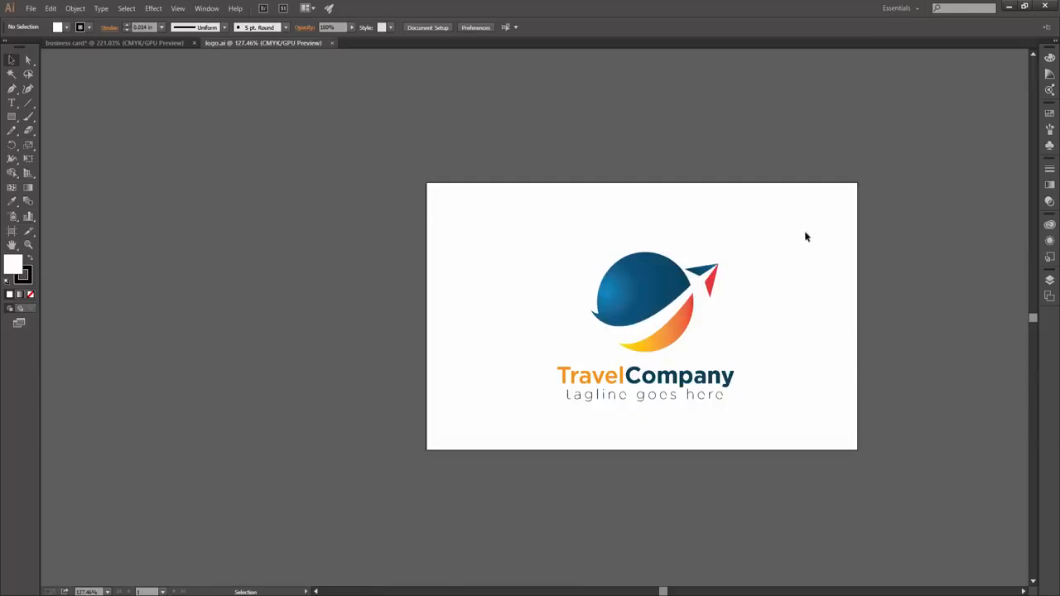
{"action": "key", "text": "ctrl+a"}
{"action": "key", "text": "ctrl+x"}
{"action": "left_click", "coordinate": [102, 42]}
{"action": "key", "text": "ctrl+v"}
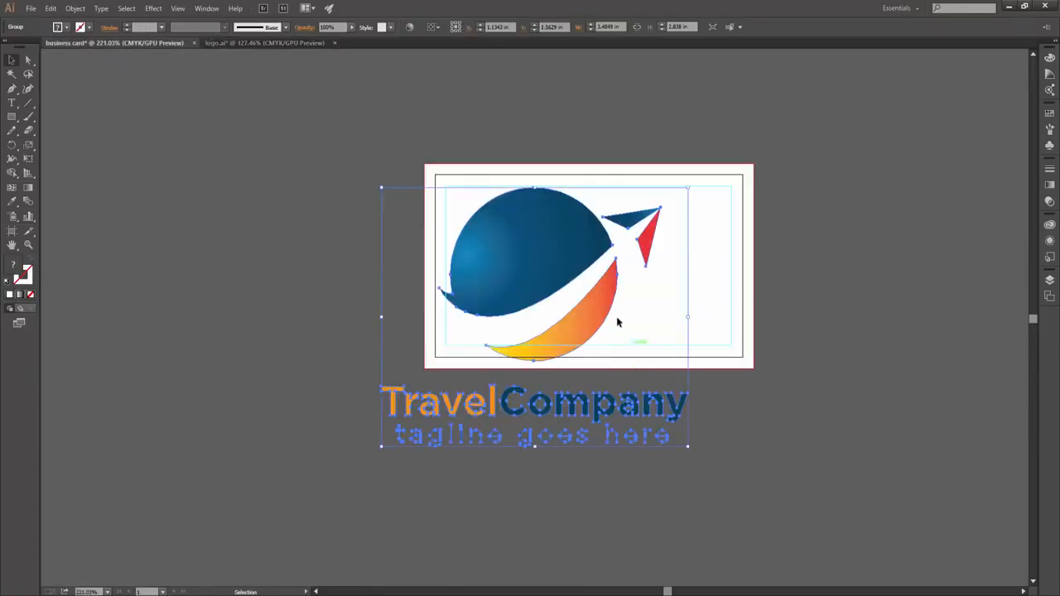
- Scale the pasted logo down and move it to the card's upper right
{"action": "left_click_drag", "start_coordinate": [688, 185], "coordinate": [572, 288]}
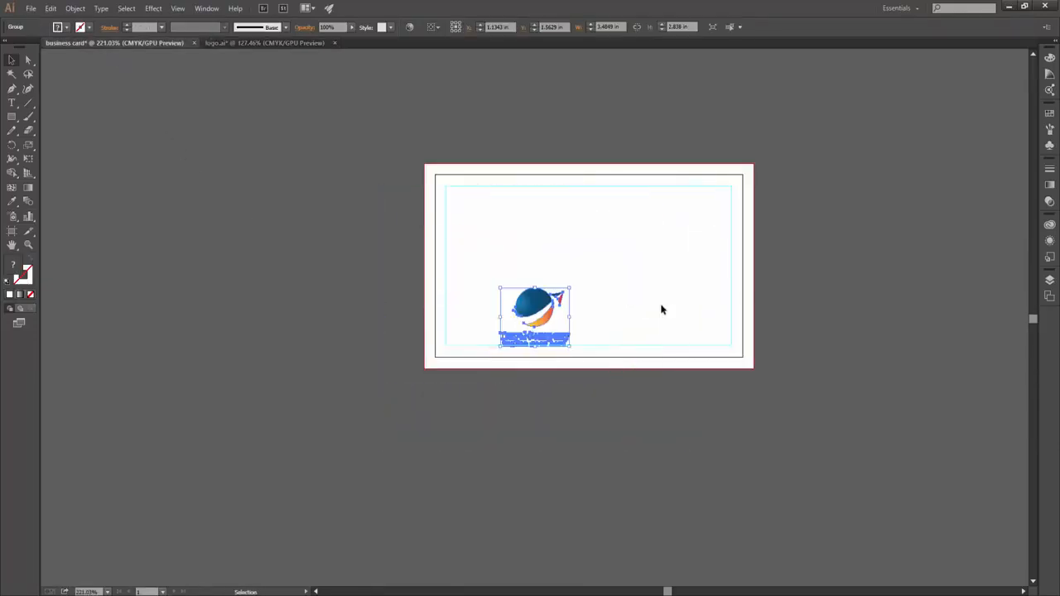
{"action": "left_click", "coordinate": [660, 307]}
{"action": "scroll", "coordinate": [675, 324], "scroll_direction": "up", "scroll_amount": 3}
{"action": "scroll", "coordinate": [571, 376], "scroll_direction": "down", "scroll_amount": 2}
{"action": "left_click_drag", "start_coordinate": [476, 387], "coordinate": [673, 257]}
{"action": "scroll", "coordinate": [639, 307], "scroll_direction": "up", "scroll_amount": 1}
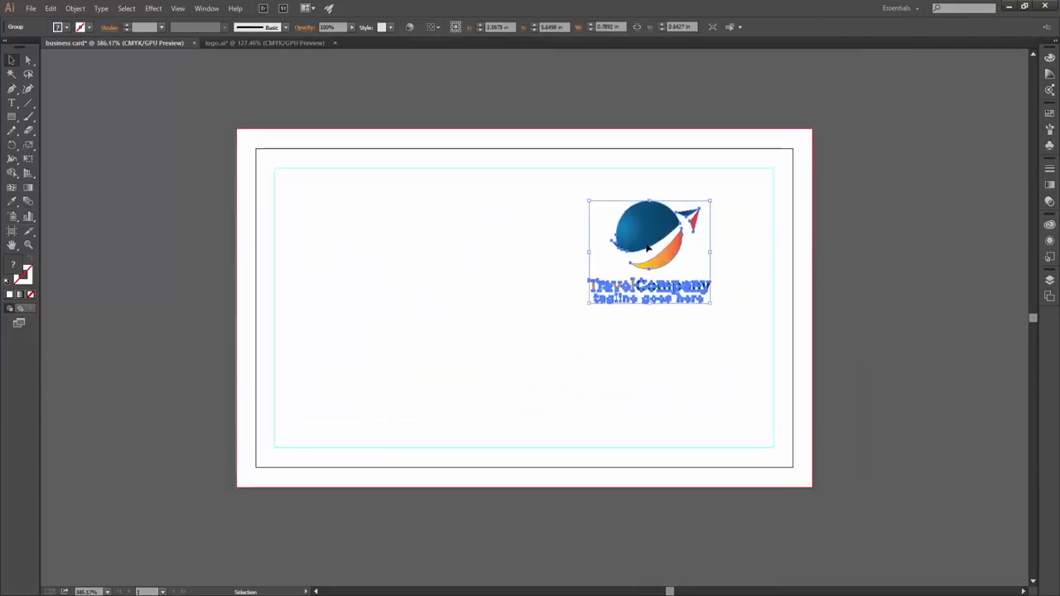
{"action": "left_click", "coordinate": [528, 334]}
{"action": "key", "text": "t"}
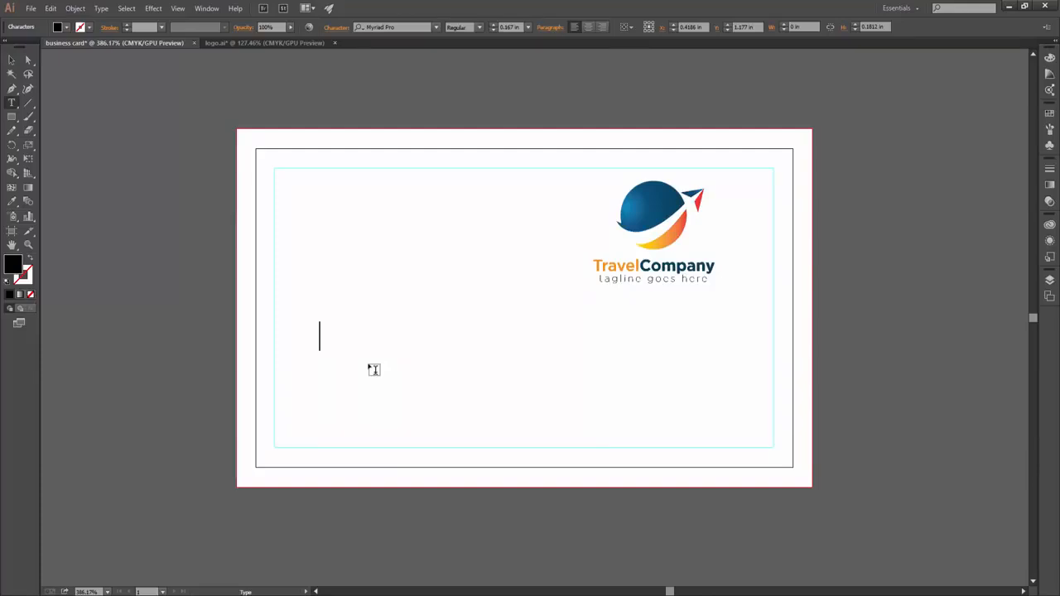
- Type the holder's name and a 'Graphic Designer' line beneath it, setting the name in Lato Bold
{"action": "key", "text": "Return"}
{"action": "type", "text": "Graphic Designer"}
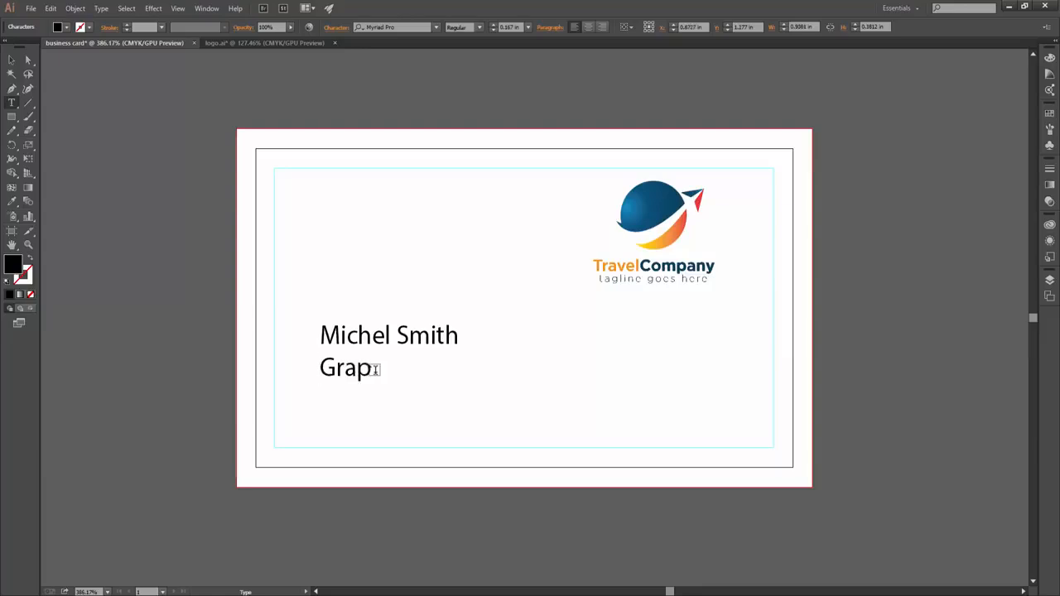
{"action": "triple_click", "coordinate": [364, 331]}
{"action": "left_click", "coordinate": [405, 27]}
{"action": "type", "text": "lat"}
{"action": "left_click", "coordinate": [377, 216]}
- Set the Graphic Designer line in Lato Medium
{"action": "triple_click", "coordinate": [414, 367]}
{"action": "left_click", "coordinate": [399, 27]}
{"action": "type", "text": "lat"}
{"action": "scroll", "coordinate": [386, 161], "scroll_direction": "down", "scroll_amount": 1}
{"action": "left_click", "coordinate": [386, 161]}
{"action": "triple_click", "coordinate": [390, 335]}
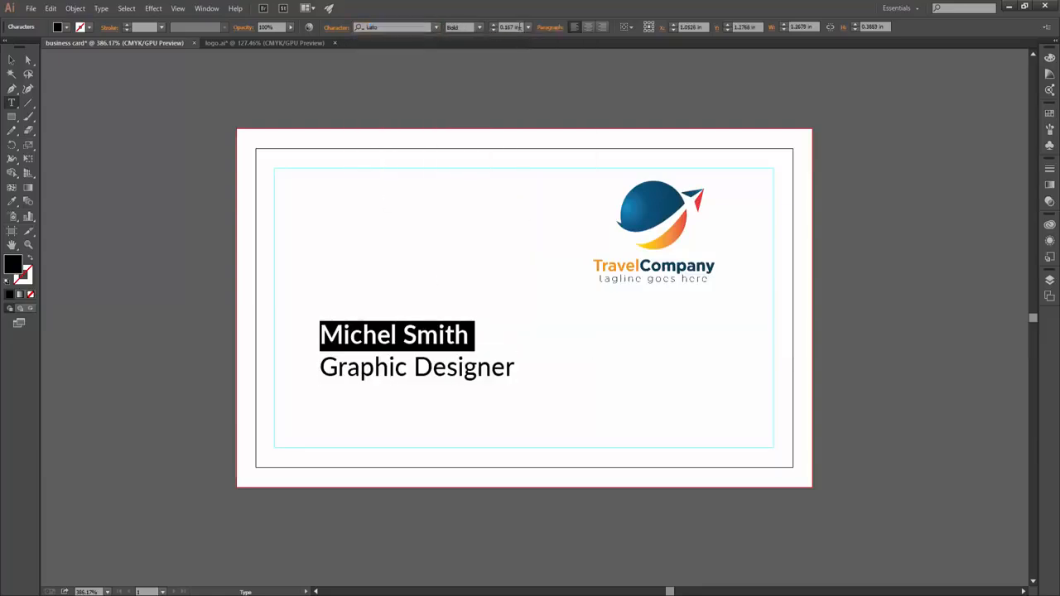
{"action": "key", "text": "Escape"}
{"action": "left_click", "coordinate": [357, 97]}
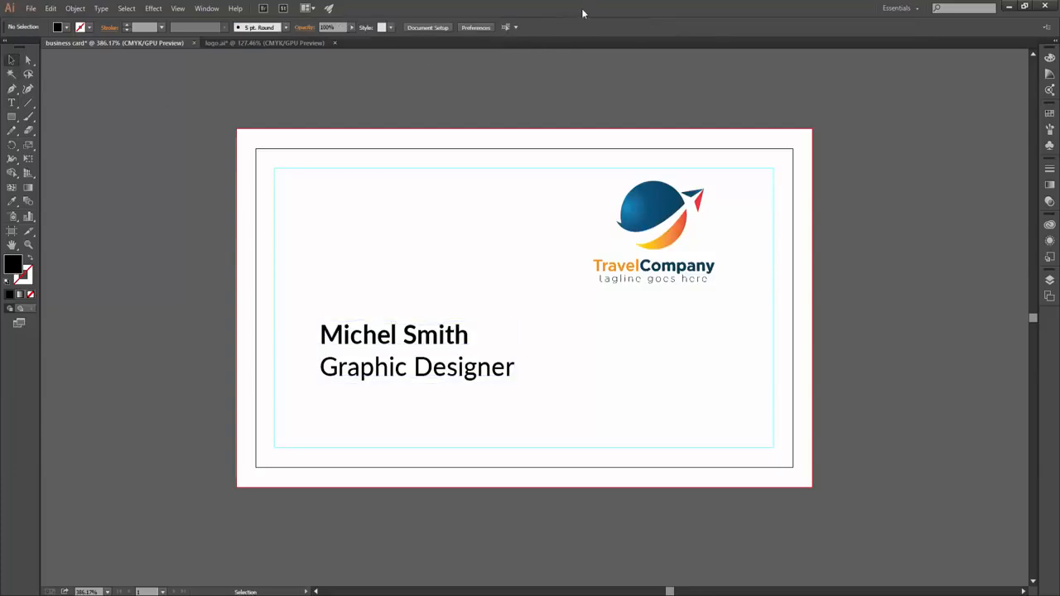
- Check the name block's line spacing options, leaving them unchanged
{"action": "left_click", "coordinate": [376, 373]}
{"action": "key", "text": "t"}
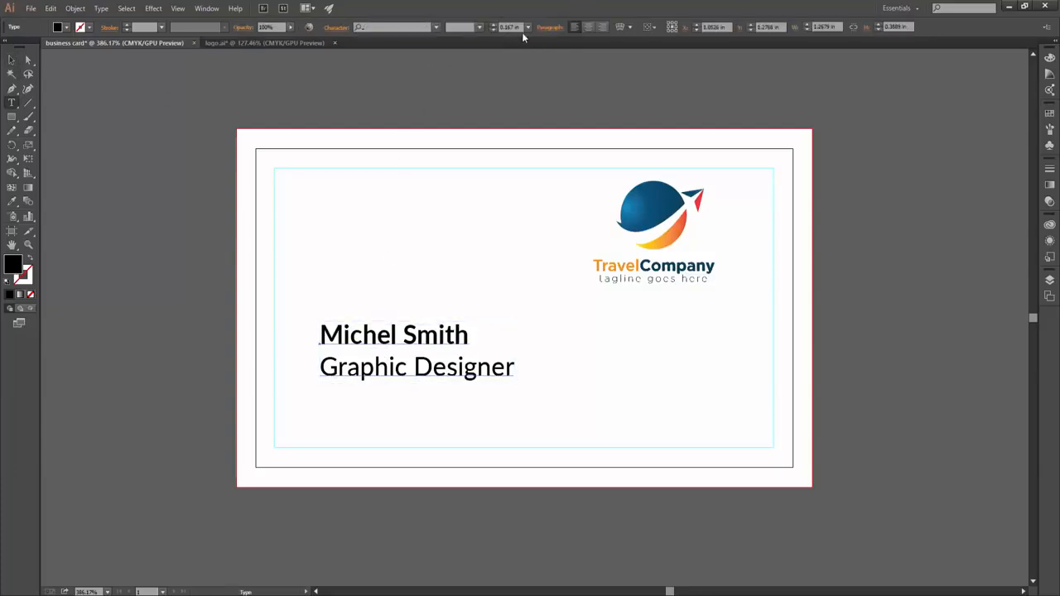
{"action": "left_click", "coordinate": [529, 27]}
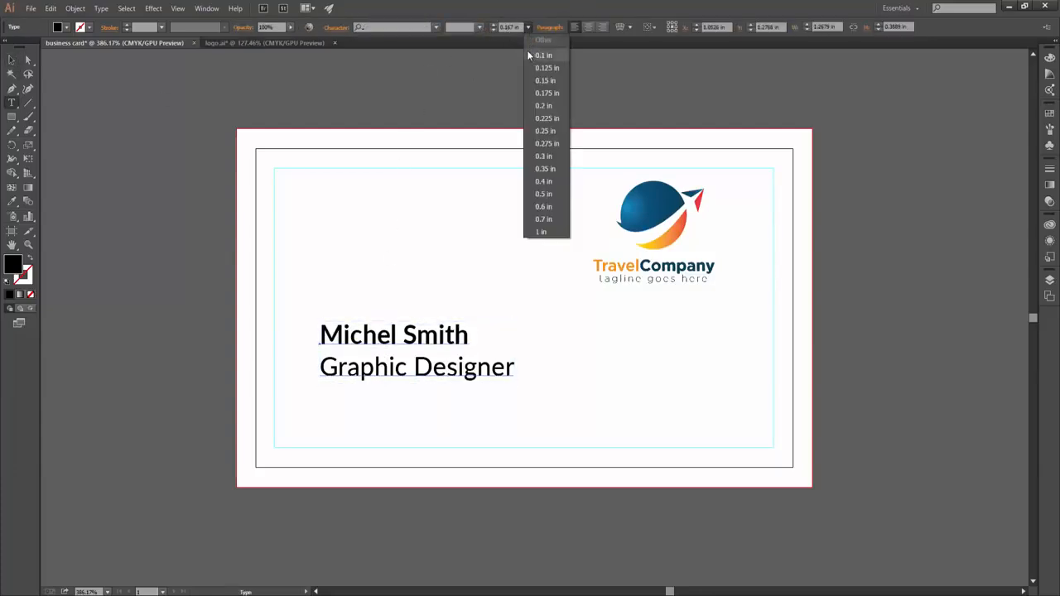
{"action": "left_click_drag", "start_coordinate": [470, 334], "coordinate": [320, 335]}
{"action": "left_click", "coordinate": [529, 27]}
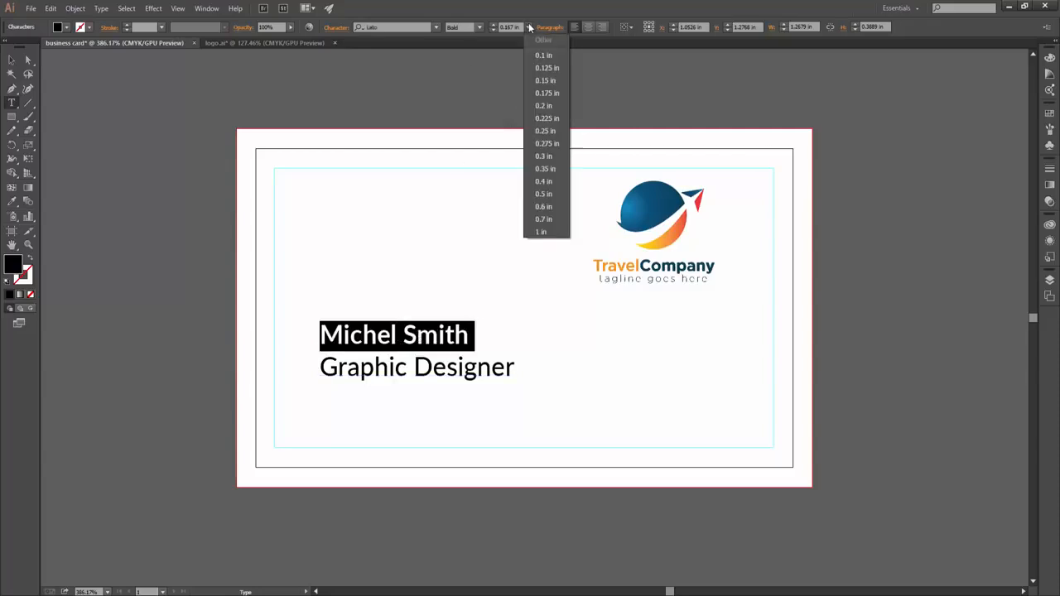
{"action": "left_click", "coordinate": [424, 352]}
{"action": "double_click", "coordinate": [425, 348]}
{"action": "left_click", "coordinate": [11, 60]}
{"action": "left_click", "coordinate": [517, 68]}
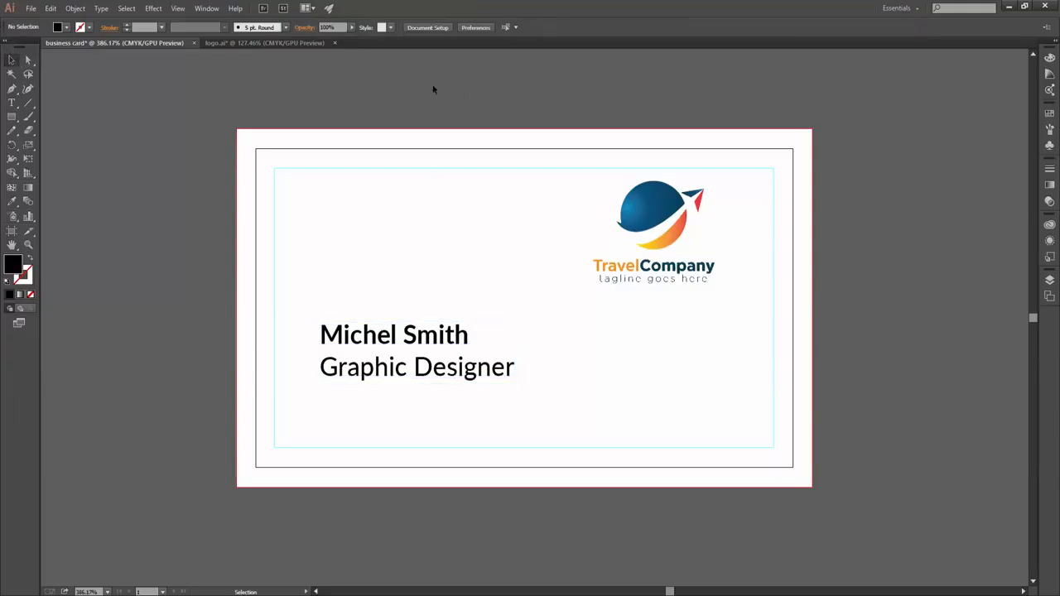
- Change the type units to Inches in the Units preferences
{"action": "left_click", "coordinate": [483, 30]}
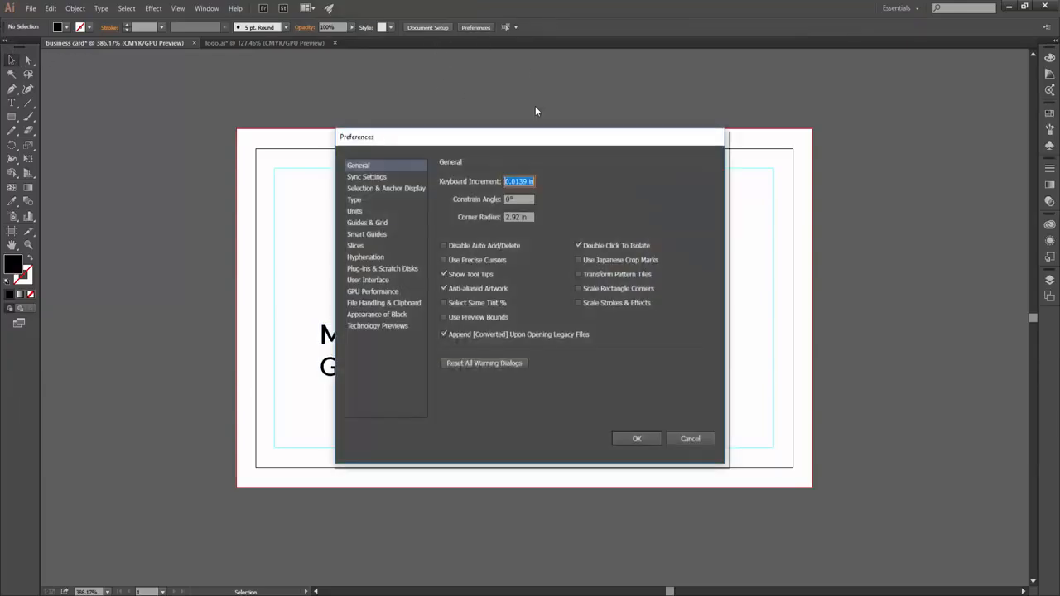
{"action": "left_click", "coordinate": [358, 201]}
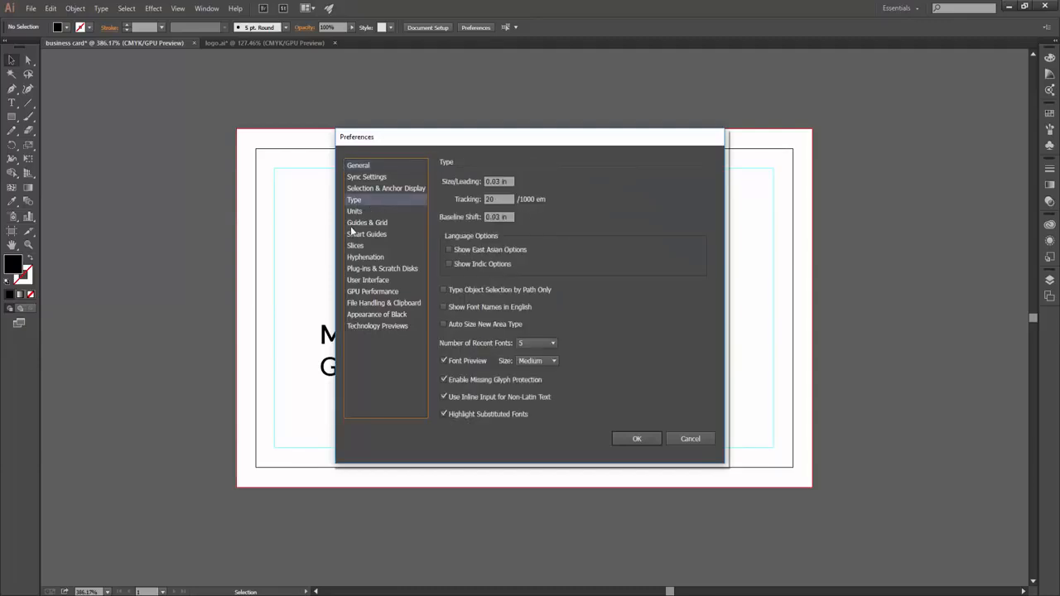
{"action": "left_click", "coordinate": [355, 211]}
{"action": "left_click", "coordinate": [531, 217]}
{"action": "left_click", "coordinate": [522, 232]}
{"action": "left_click", "coordinate": [643, 441]}
- Make the Graphic Designer line 7 pt and move the text block to the card's left side
{"action": "key", "text": "t"}
{"action": "triple_click", "coordinate": [408, 331]}
{"action": "left_click", "coordinate": [508, 26]}
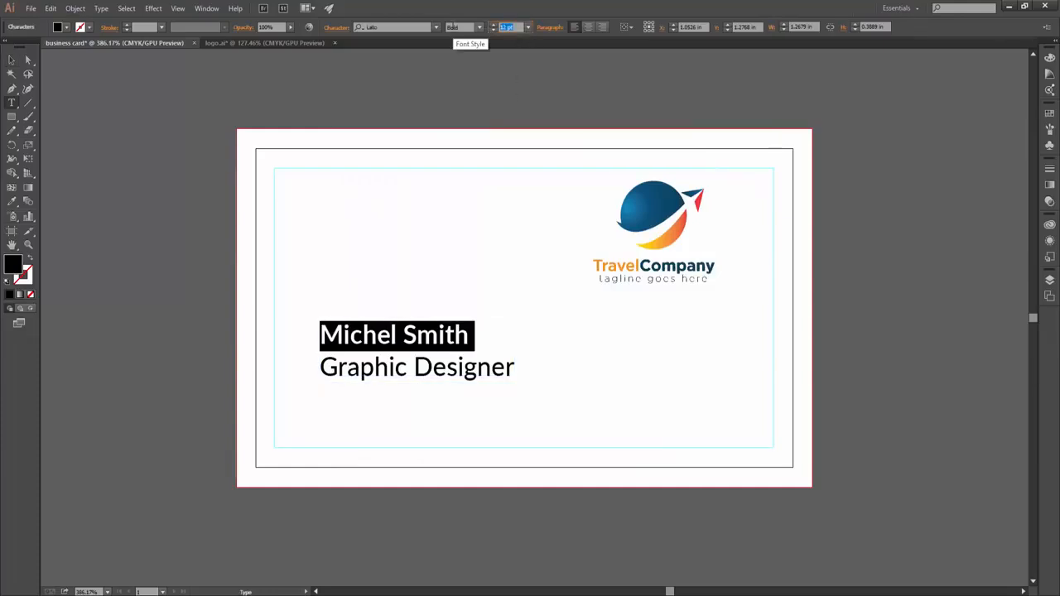
{"action": "triple_click", "coordinate": [451, 361]}
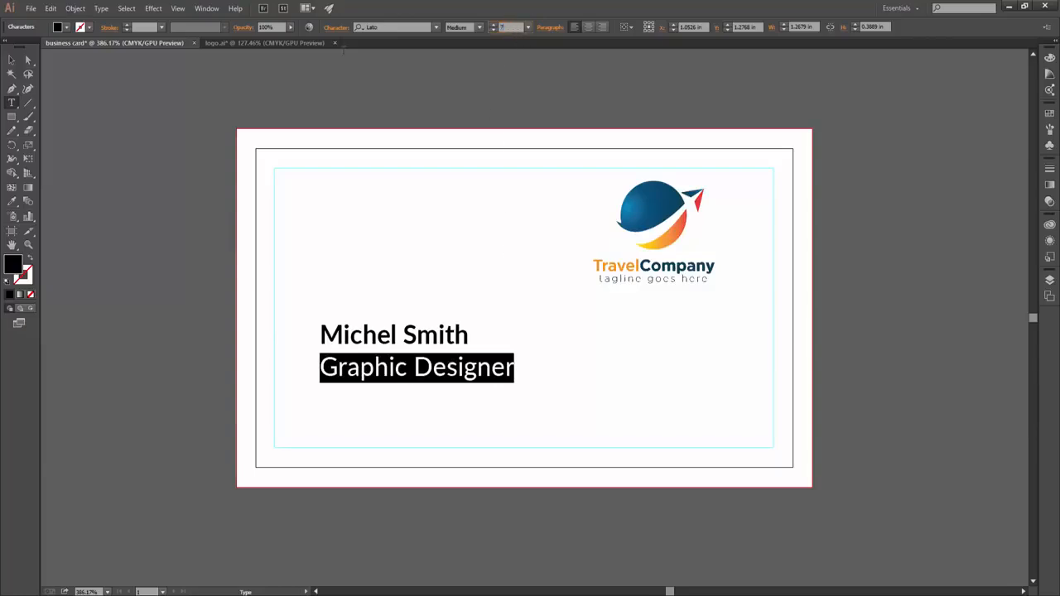
{"action": "type", "text": "7"}
{"action": "key", "text": "Return"}
{"action": "key", "text": "Escape"}
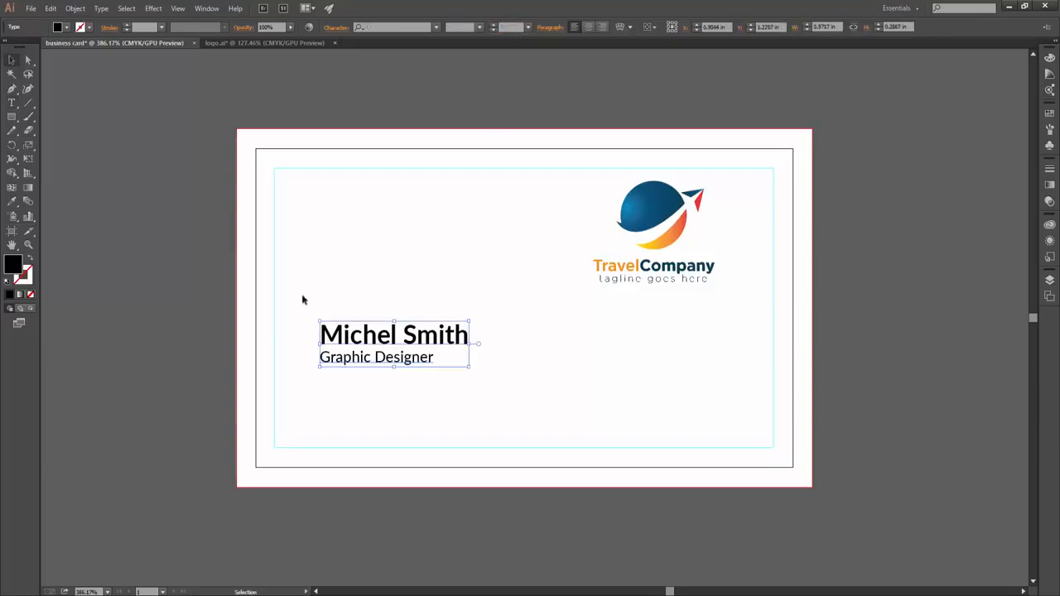
{"action": "left_click_drag", "start_coordinate": [385, 337], "coordinate": [347, 253]}
{"action": "left_click_drag", "start_coordinate": [361, 257], "coordinate": [369, 324]}
{"action": "left_click", "coordinate": [400, 406]}
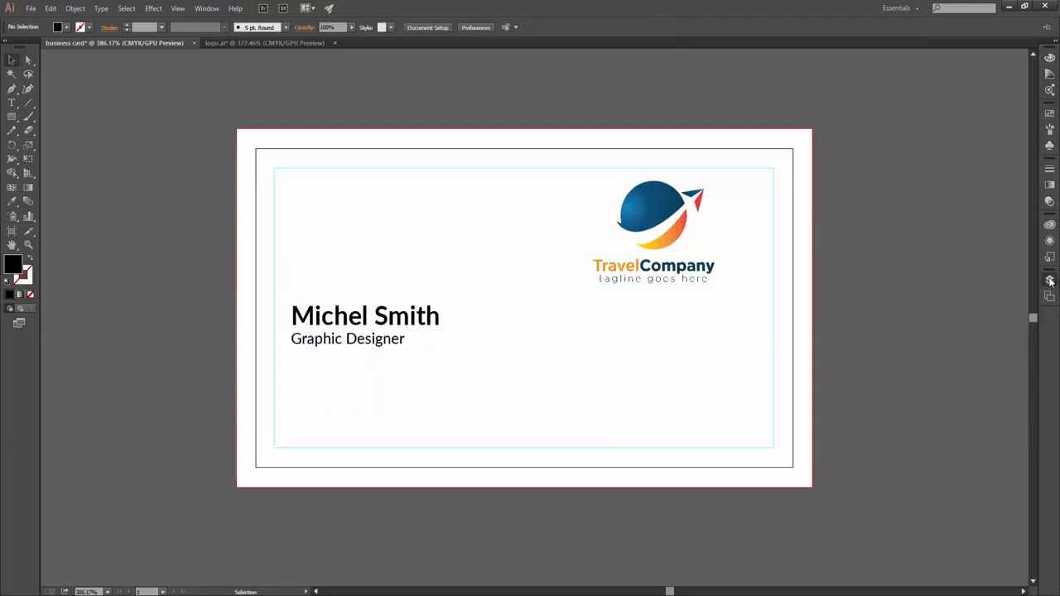
- Add a new layer named bleed
{"action": "left_click", "coordinate": [1050, 280]}
{"action": "left_click", "coordinate": [1004, 376]}
{"action": "double_click", "coordinate": [969, 287]}
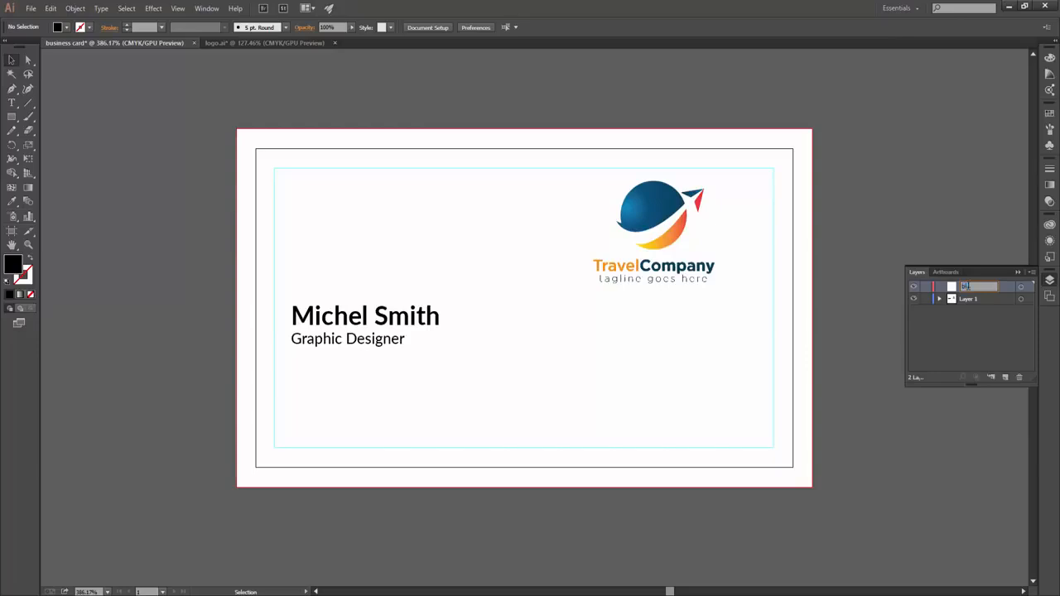
{"action": "key", "text": "Return"}
- Draw a rectangle covering the whole bleed area and fill it red
{"action": "left_click", "coordinate": [12, 117]}
{"action": "left_click_drag", "start_coordinate": [237, 129], "coordinate": [813, 488]}
{"action": "key", "text": "v"}
{"action": "left_click", "coordinate": [65, 26]}
{"action": "left_click", "coordinate": [45, 46]}
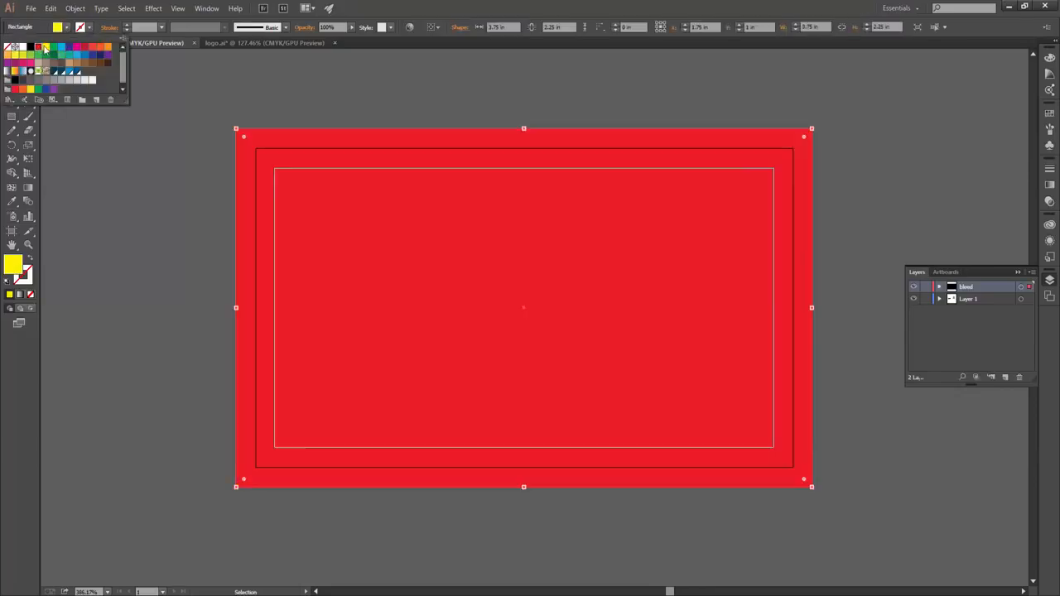
{"action": "key", "text": "ctrl+shift+a"}
{"action": "left_click", "coordinate": [249, 130]}
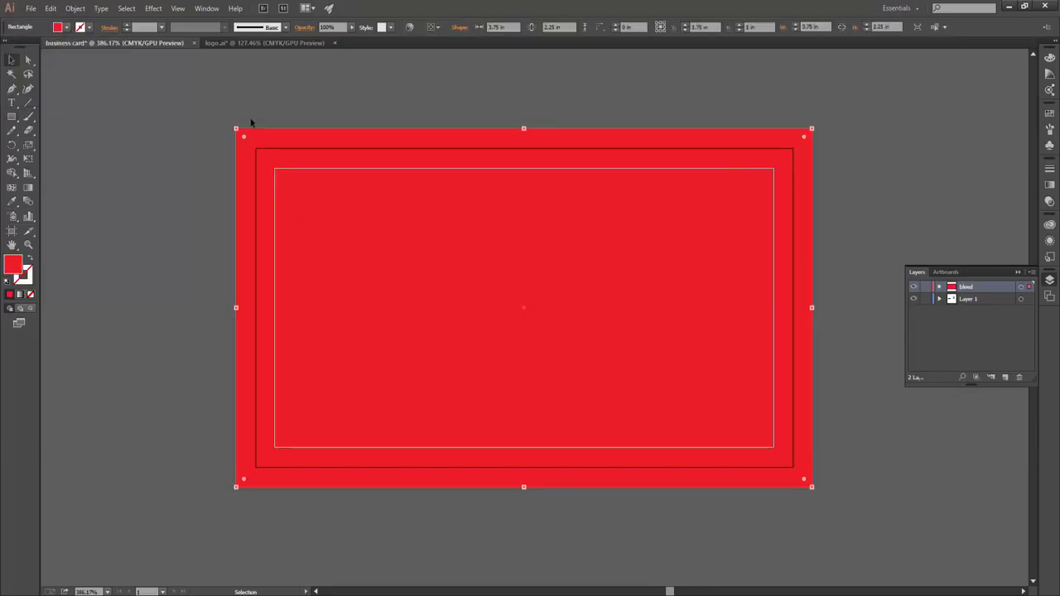
- Draw a second rectangle along the card's trim edge, then reselect the red bleed rectangle
{"action": "left_click", "coordinate": [12, 117]}
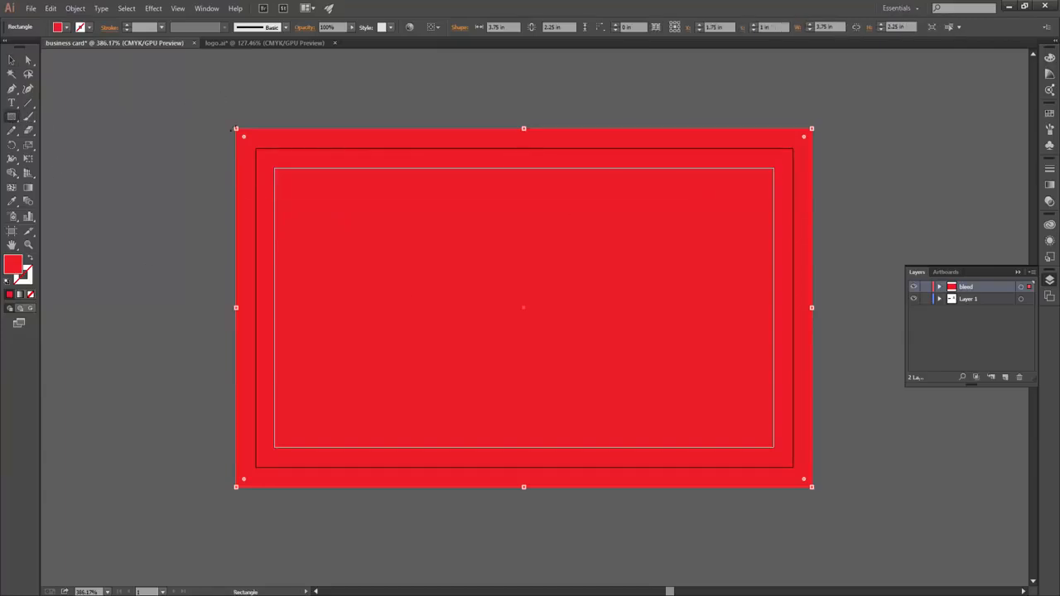
{"action": "key", "text": "v"}
{"action": "left_click", "coordinate": [130, 111]}
{"action": "left_click", "coordinate": [12, 117]}
{"action": "left_click_drag", "start_coordinate": [256, 149], "coordinate": [793, 468]}
{"action": "key", "text": "v"}
{"action": "left_click", "coordinate": [816, 136]}
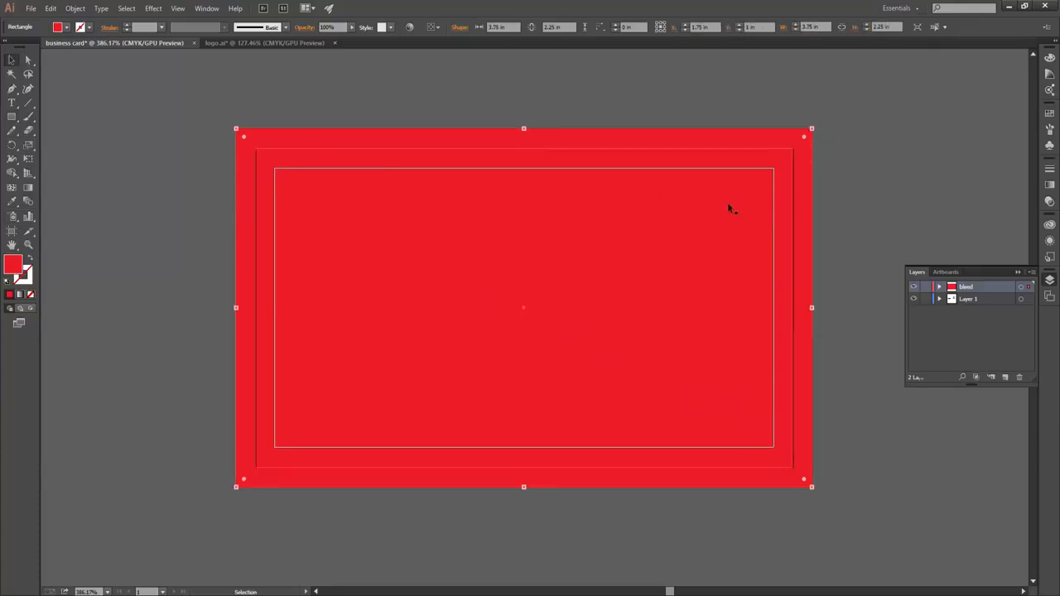
{"action": "left_click", "coordinate": [205, 8]}
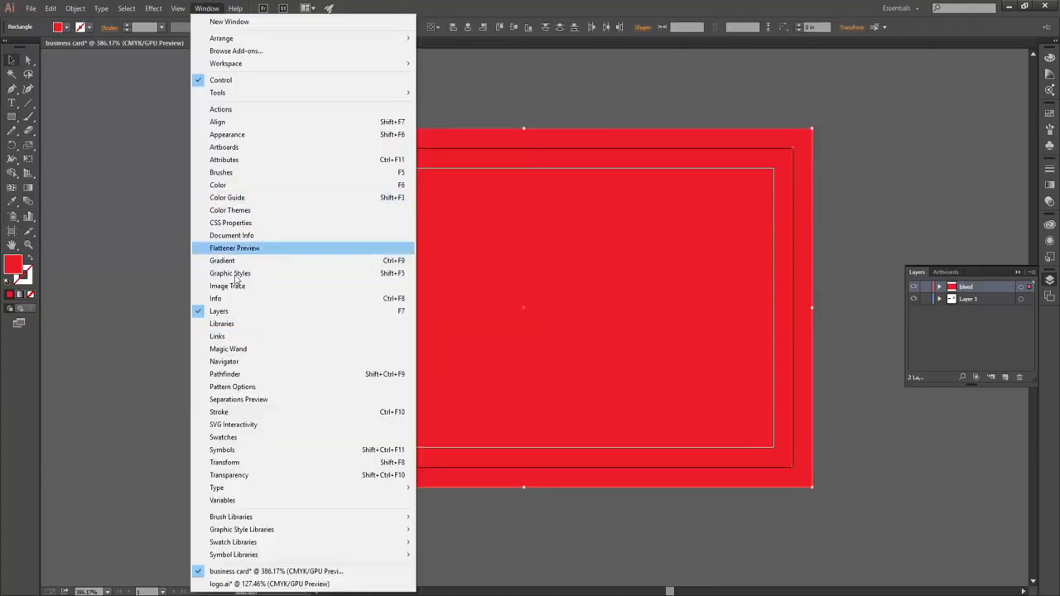
- Use Pathfinder Minus Front to cut the inner rectangle out, naming the red frame corner
{"action": "left_click", "coordinate": [225, 374]}
{"action": "left_click", "coordinate": [893, 164]}
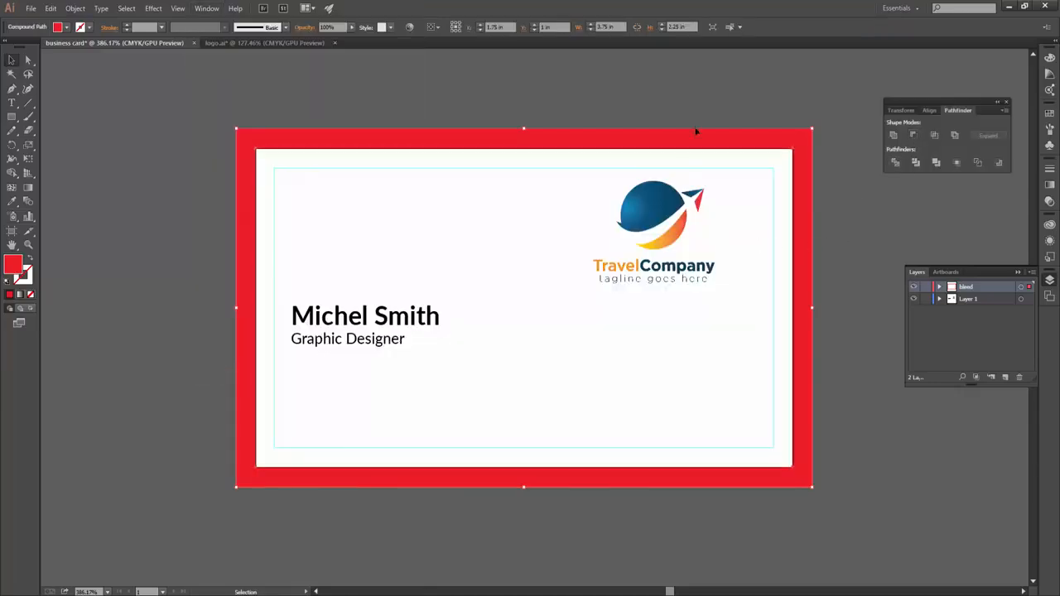
{"action": "left_click", "coordinate": [940, 287]}
{"action": "double_click", "coordinate": [984, 298]}
{"action": "type", "text": "corner"}
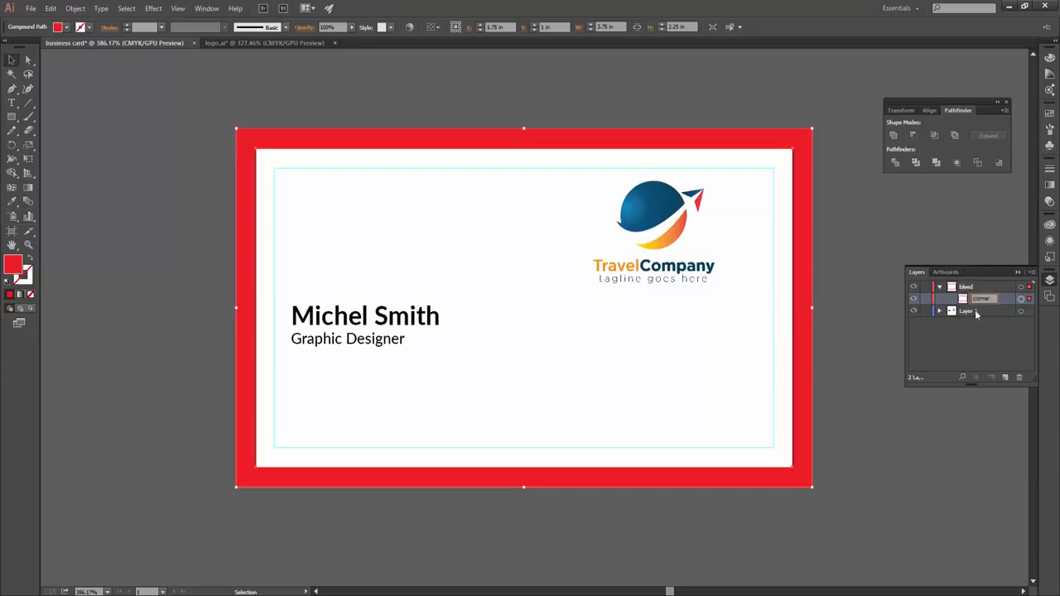
{"action": "key", "text": "Return"}
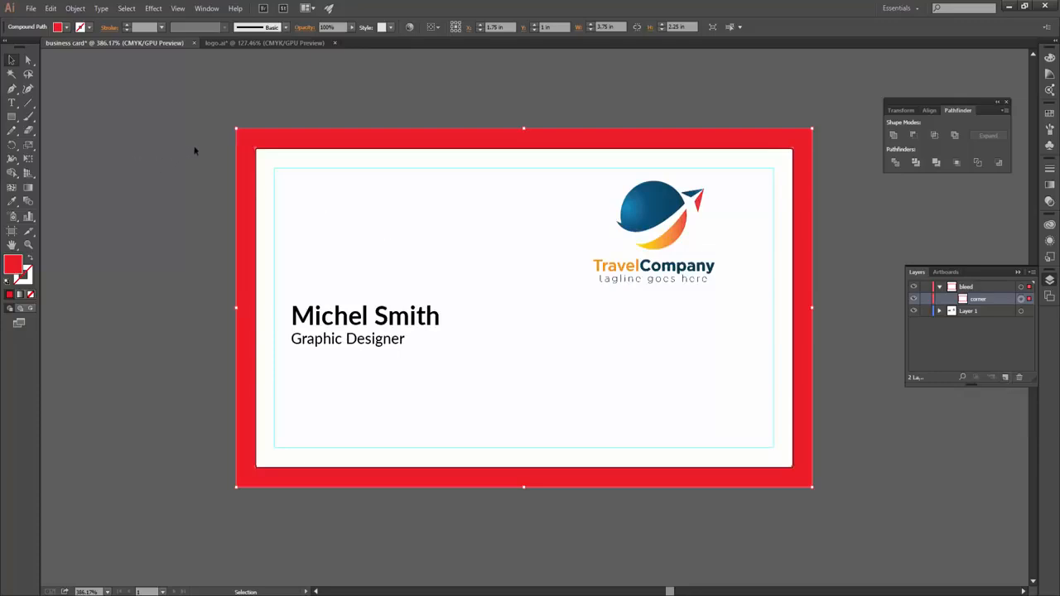
- Alt-drag a copy of the red frame and rename it rounded
{"action": "left_click_drag", "start_coordinate": [268, 147], "coordinate": [344, 149]}
{"action": "double_click", "coordinate": [979, 299]}
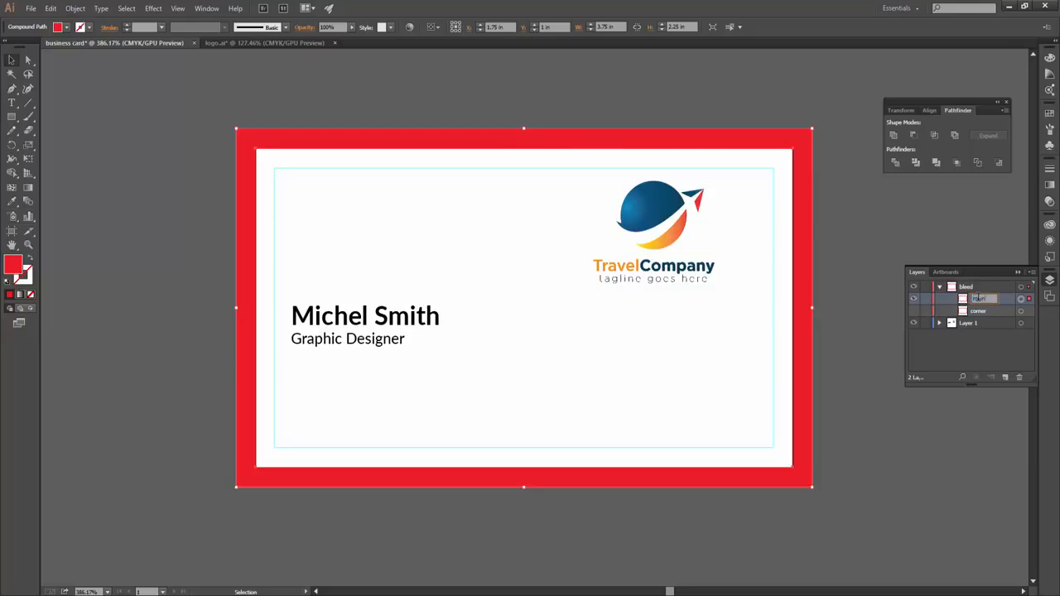
{"action": "type", "text": "rounded"}
{"action": "key", "text": "Return"}
- Select the rounded frame's four inner corner anchors and round them to a 0.16 in radius
{"action": "left_click", "coordinate": [61, 93]}
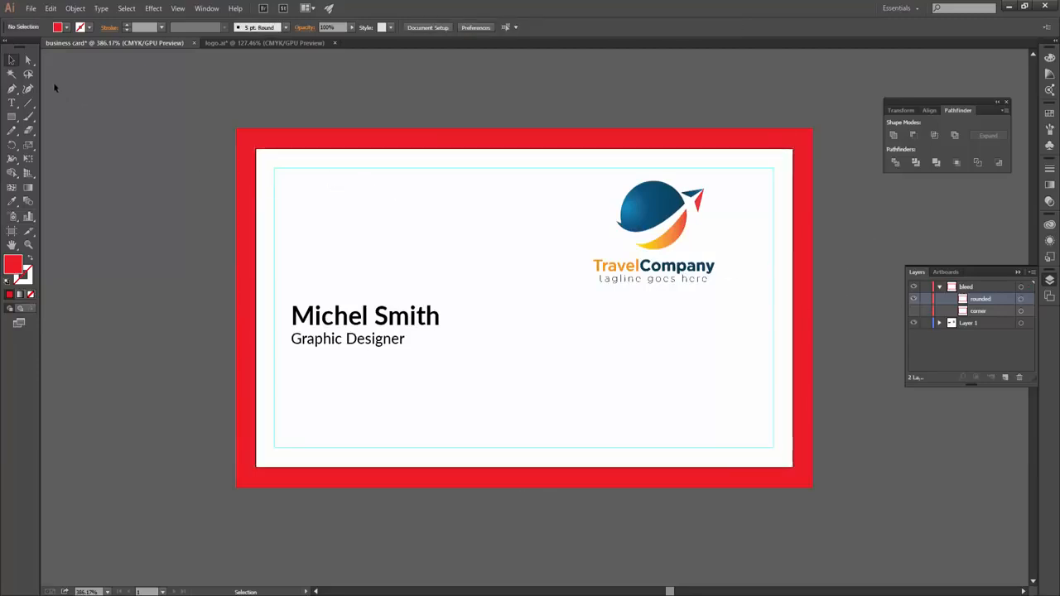
{"action": "left_click", "coordinate": [31, 59]}
{"action": "left_click", "coordinate": [234, 135]}
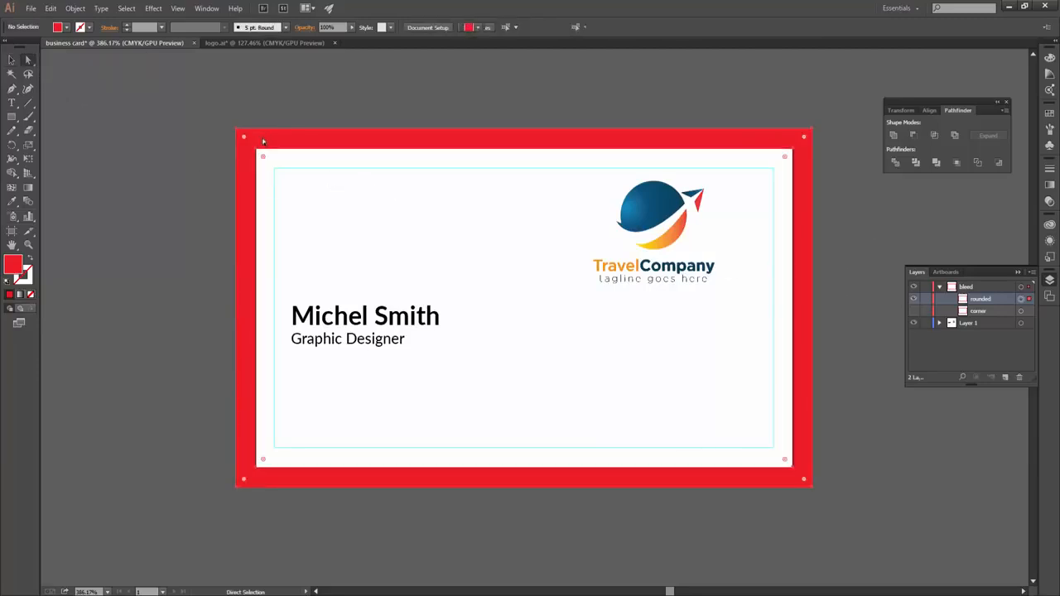
{"action": "left_click", "coordinate": [255, 151]}
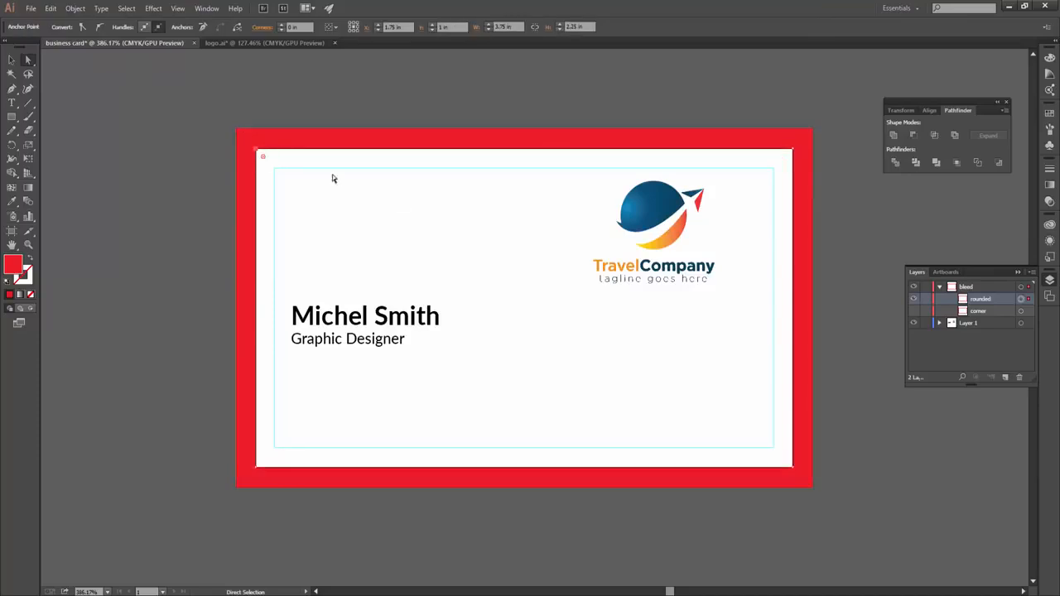
{"action": "left_click", "coordinate": [793, 149], "text": "shift"}
{"action": "left_click", "coordinate": [792, 467], "text": "shift"}
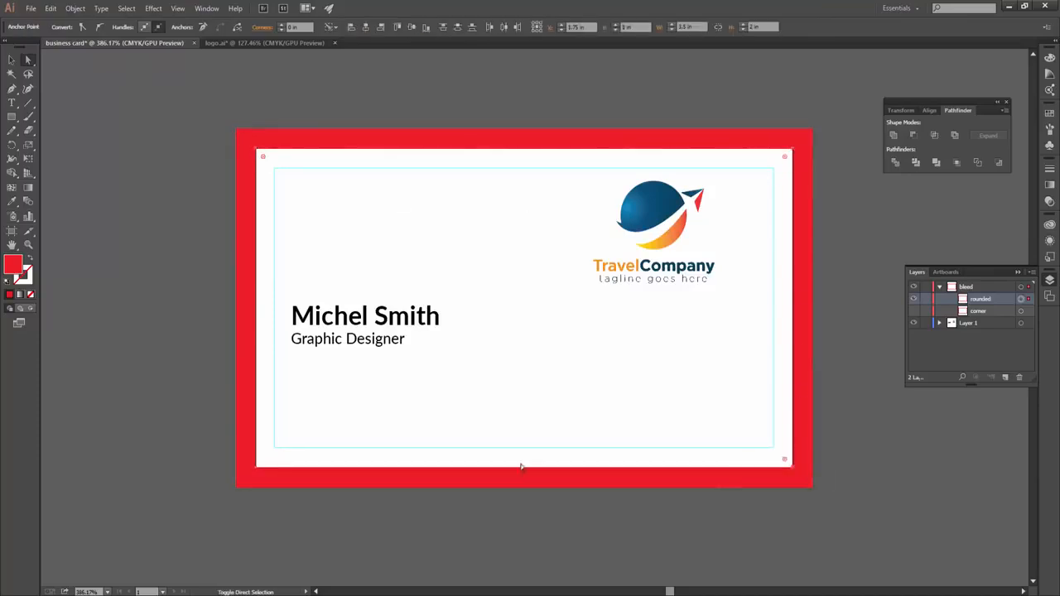
{"action": "left_click", "coordinate": [256, 469], "text": "shift"}
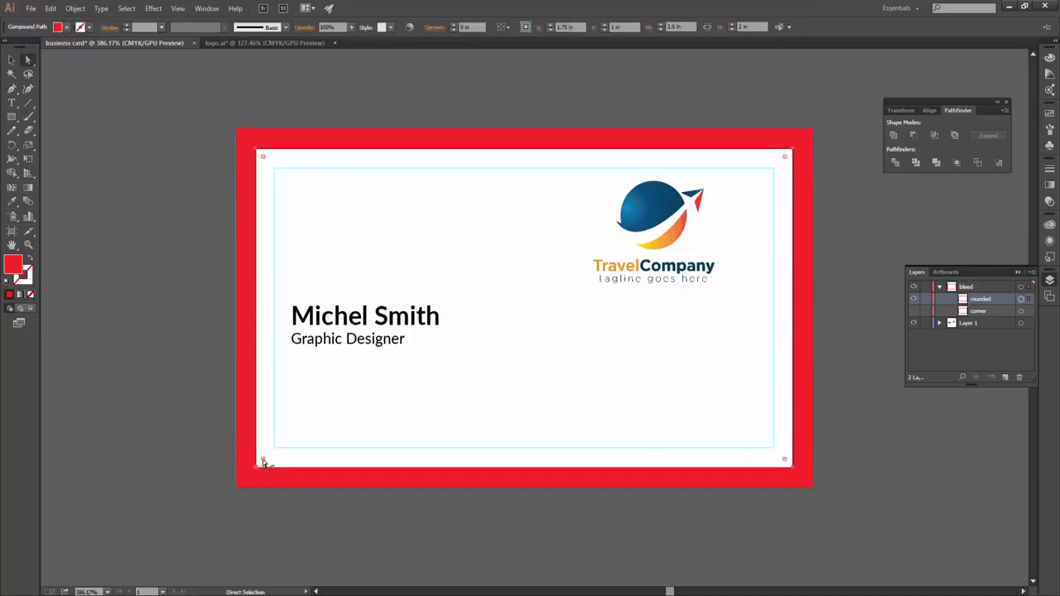
{"action": "left_click_drag", "start_coordinate": [263, 461], "coordinate": [290, 444]}
- Briefly hide and reshow the rounded frame to check the curved corners
{"action": "key", "text": "ctrl+shift+a"}
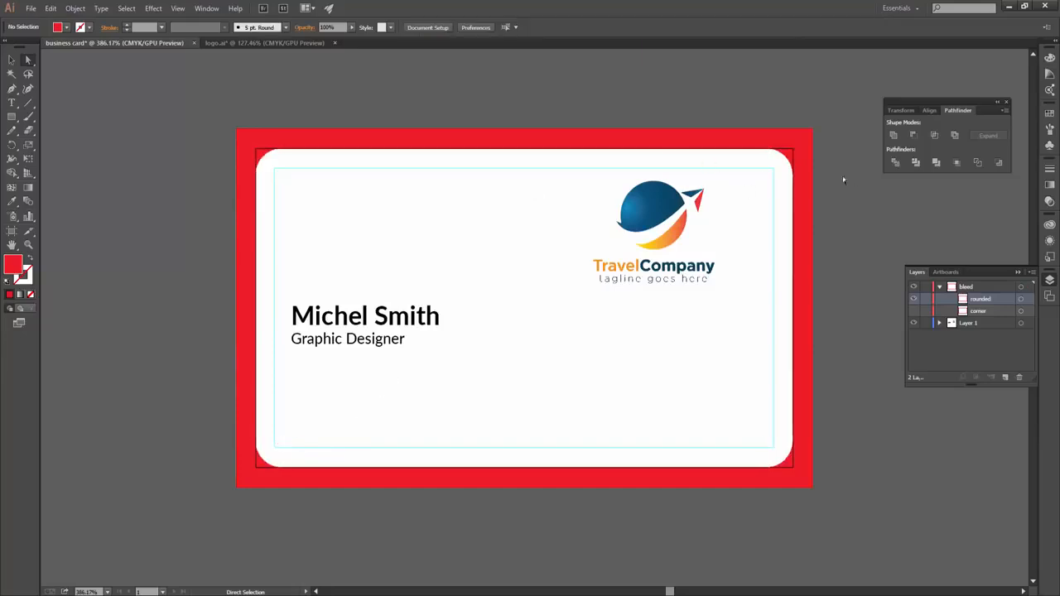
{"action": "left_click", "coordinate": [913, 299]}
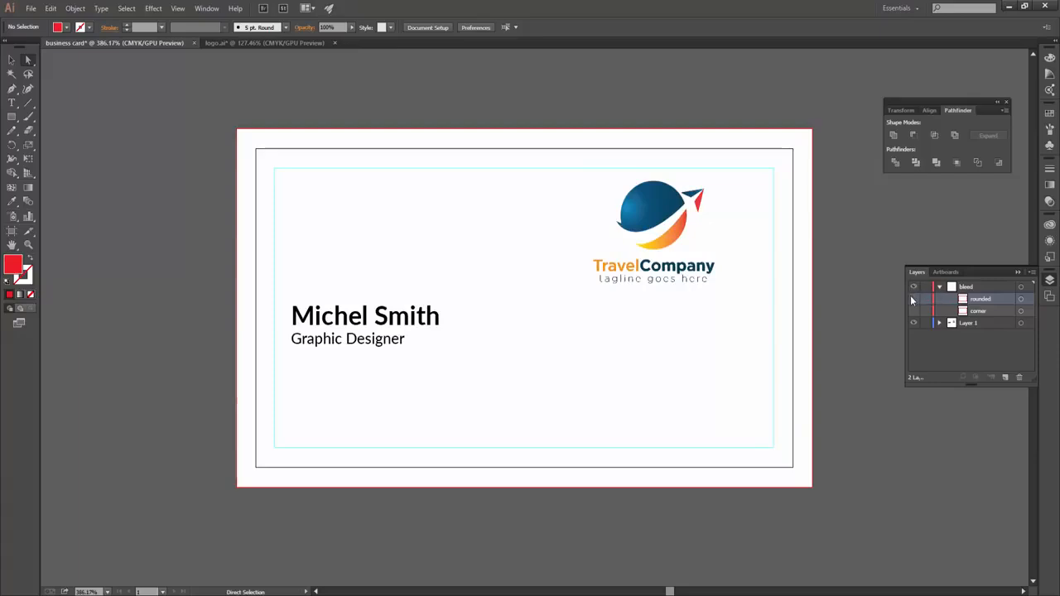
{"action": "left_click", "coordinate": [913, 299]}
{"action": "key", "text": "v"}
{"action": "left_click", "coordinate": [81, 28]}
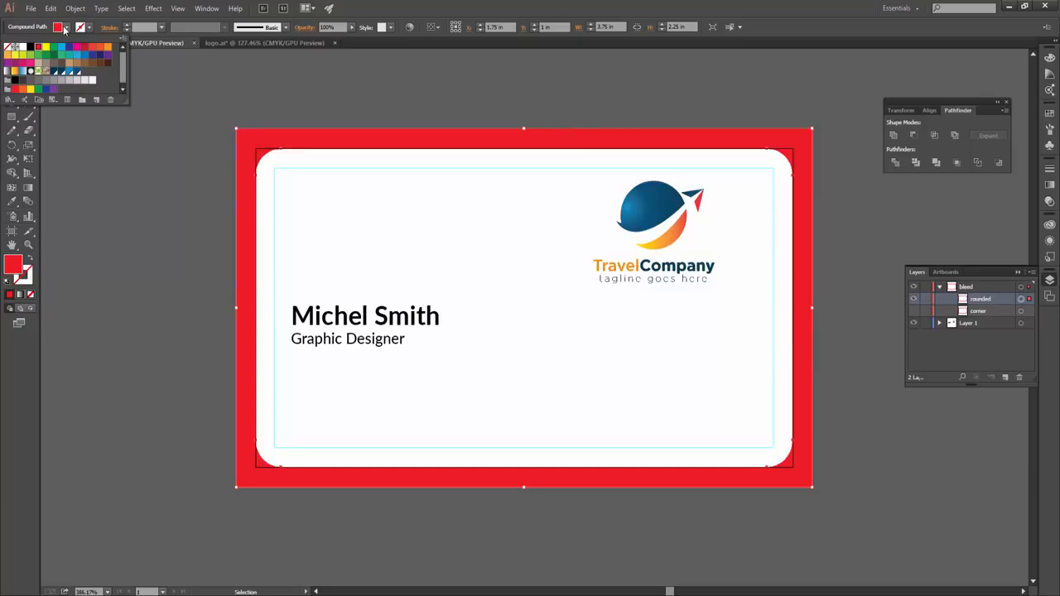
- Create a new layer named die cut
{"action": "left_click", "coordinate": [65, 30]}
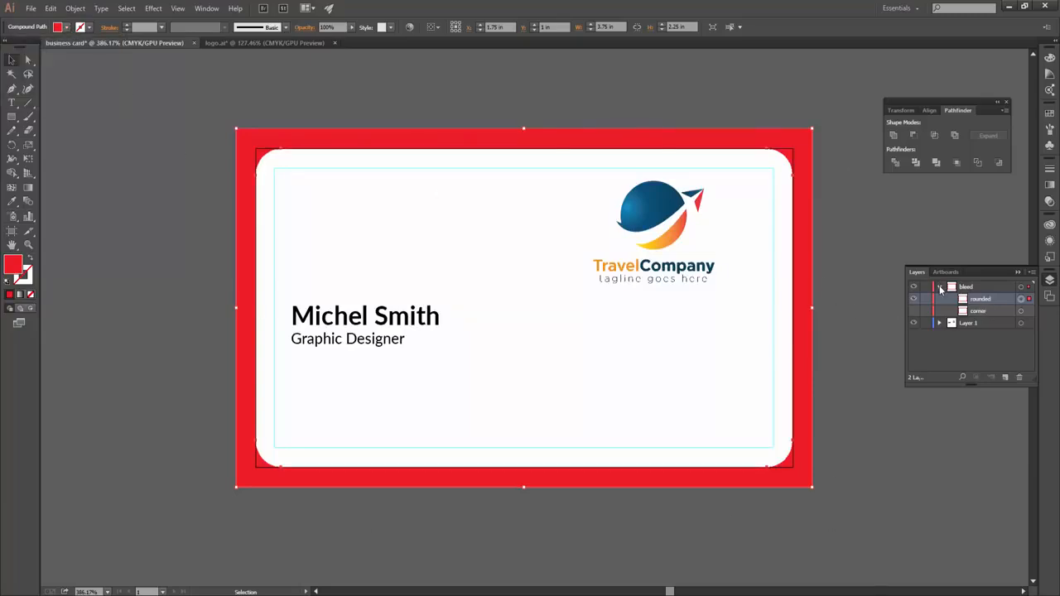
{"action": "left_click", "coordinate": [939, 286]}
{"action": "left_click", "coordinate": [1005, 378]}
{"action": "double_click", "coordinate": [986, 286]}
{"action": "key", "text": "Return"}
{"action": "double_click", "coordinate": [971, 287]}
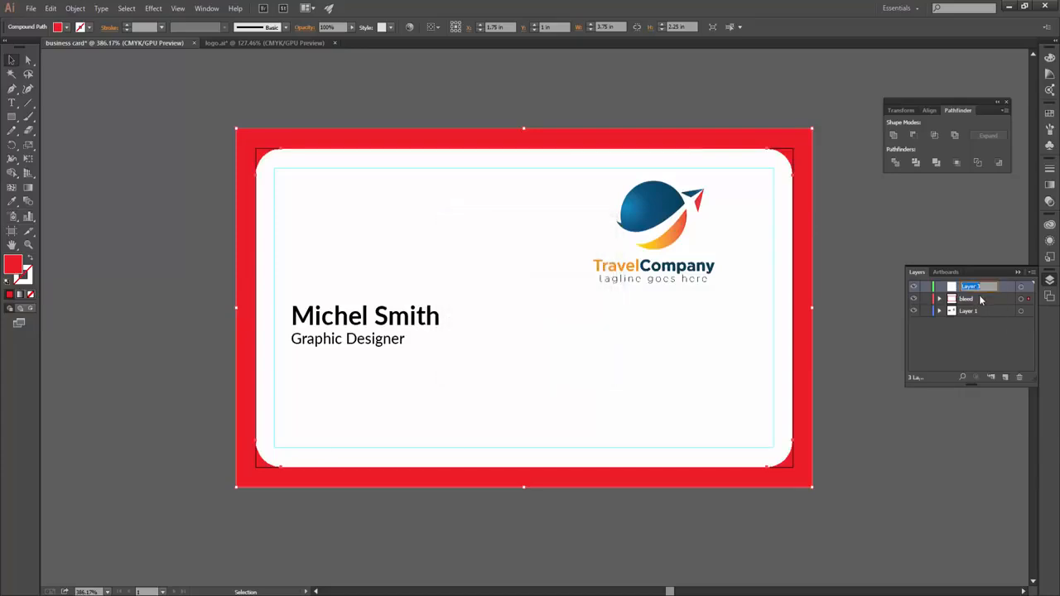
{"action": "key", "text": "Return"}
- Copy the rounded frame and move the copy into the die cut layer
{"action": "left_click", "coordinate": [940, 298]}
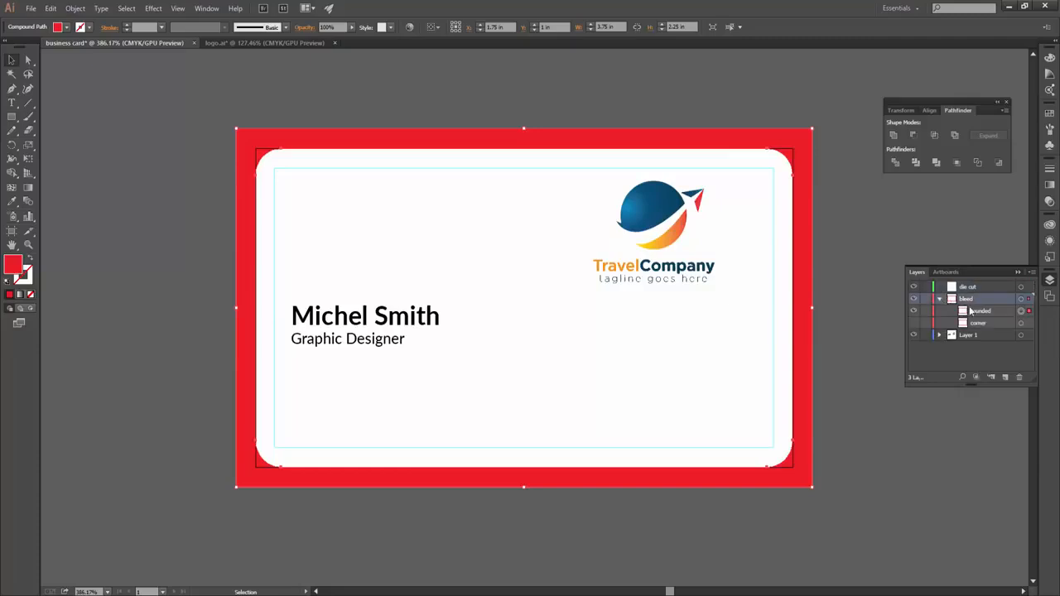
{"action": "left_click", "coordinate": [1020, 310]}
{"action": "left_click_drag", "start_coordinate": [345, 143], "coordinate": [374, 138]}
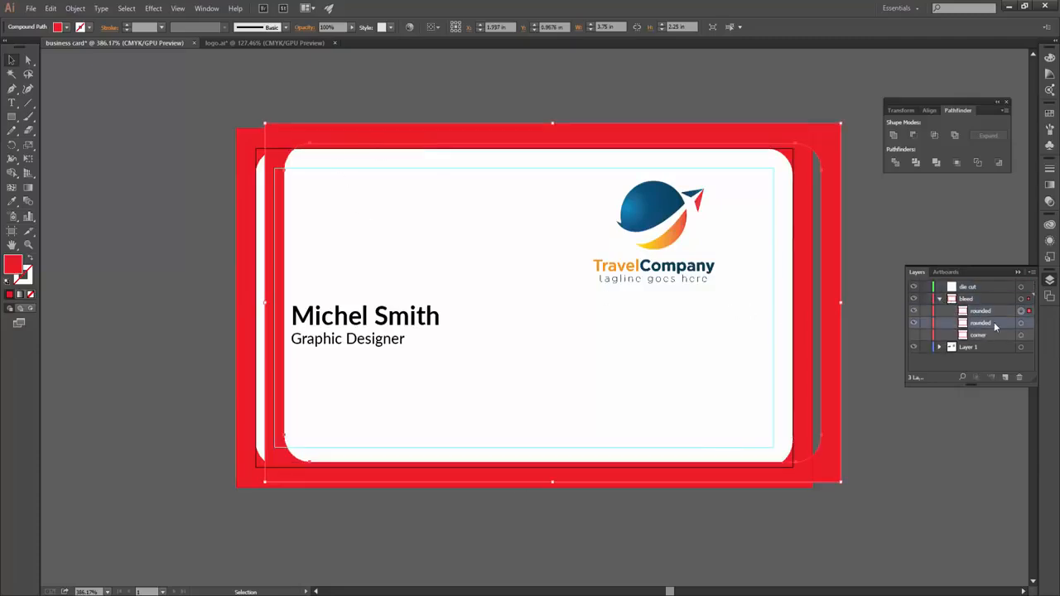
{"action": "left_click_drag", "start_coordinate": [992, 309], "coordinate": [968, 286]}
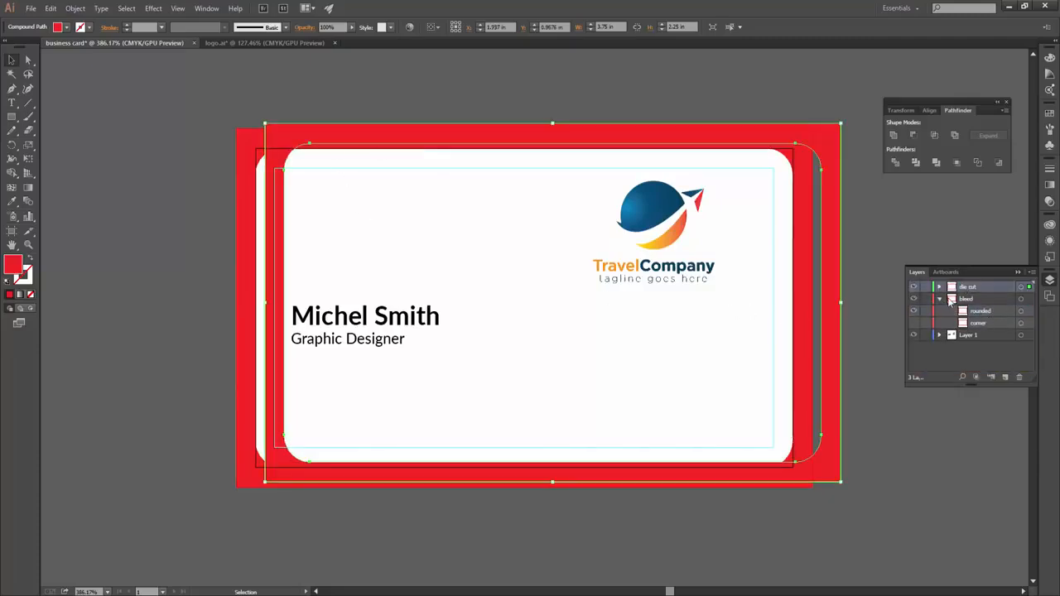
{"action": "left_click", "coordinate": [939, 298]}
{"action": "left_click", "coordinate": [939, 287]}
- Rename the copy die, hide the bleed layer, and align the die shape to the card edges
{"action": "double_click", "coordinate": [979, 300]}
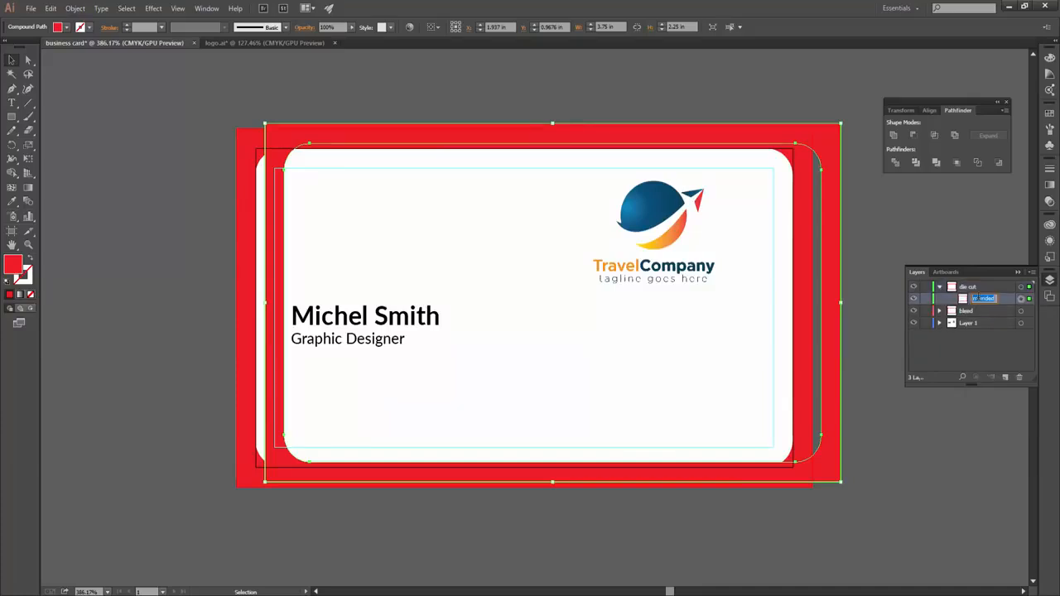
{"action": "type", "text": "di"}
{"action": "double_click", "coordinate": [975, 300]}
{"action": "left_click", "coordinate": [914, 310]}
{"action": "left_click_drag", "start_coordinate": [789, 139], "coordinate": [760, 145]}
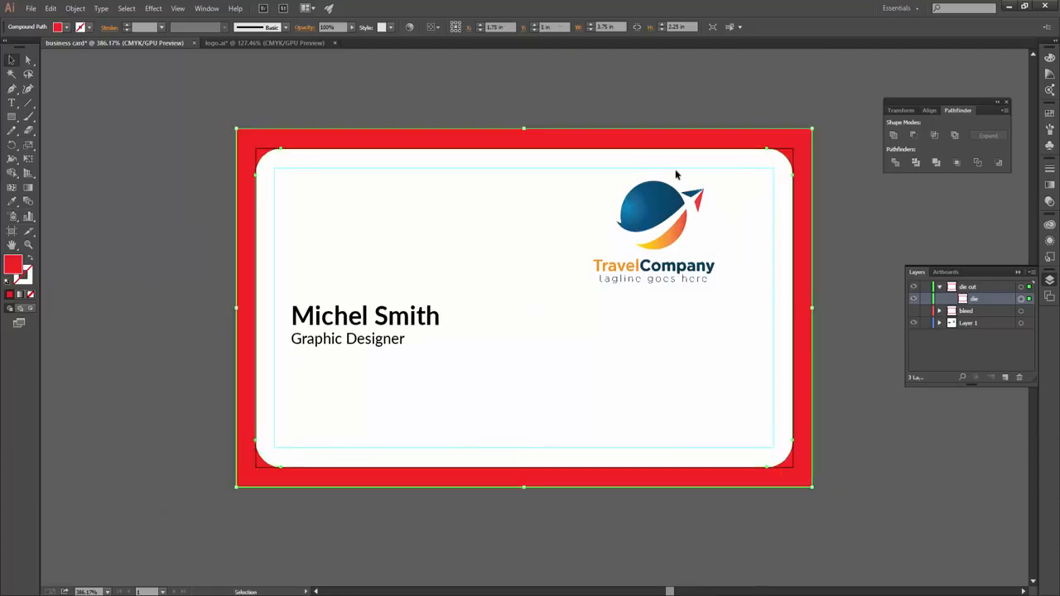
{"action": "left_click", "coordinate": [66, 27]}
- Set the die shape's fill to None with a black stroke
{"action": "left_click", "coordinate": [23, 45]}
{"action": "left_click", "coordinate": [9, 46]}
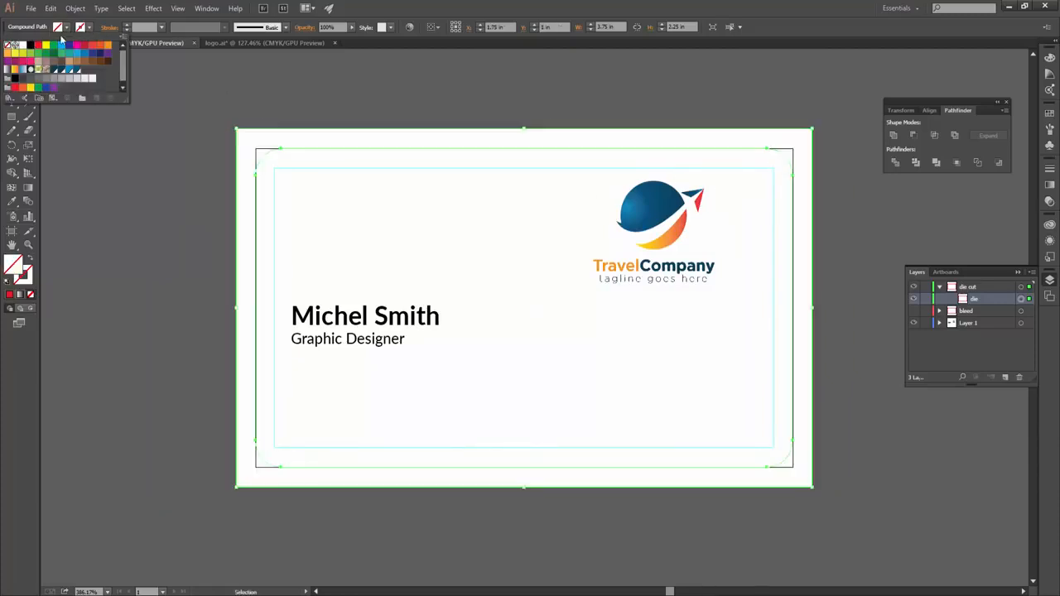
{"action": "left_click", "coordinate": [80, 27]}
{"action": "left_click", "coordinate": [30, 45]}
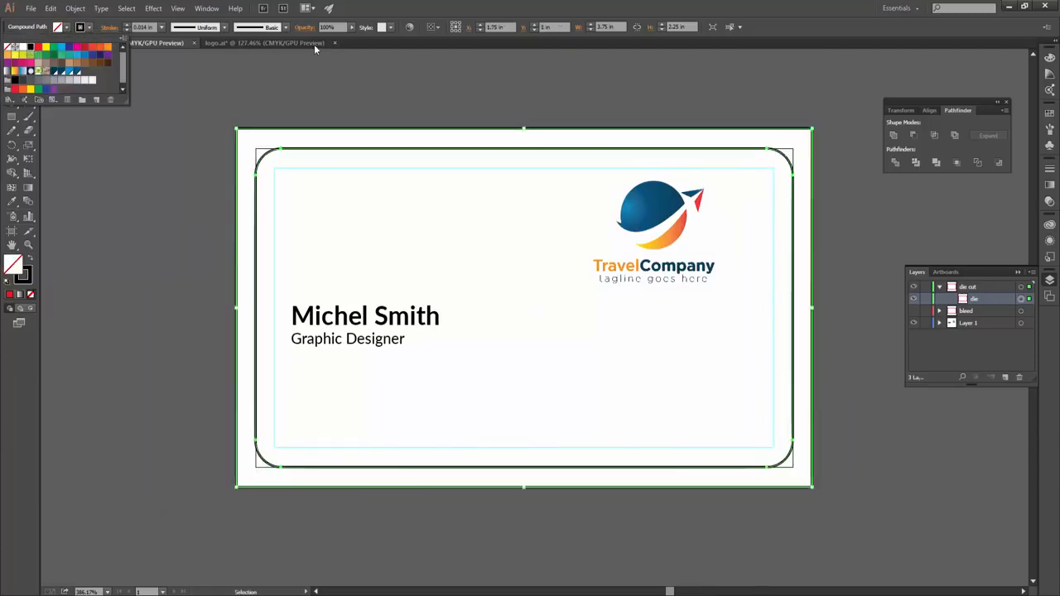
{"action": "left_click", "coordinate": [464, 96]}
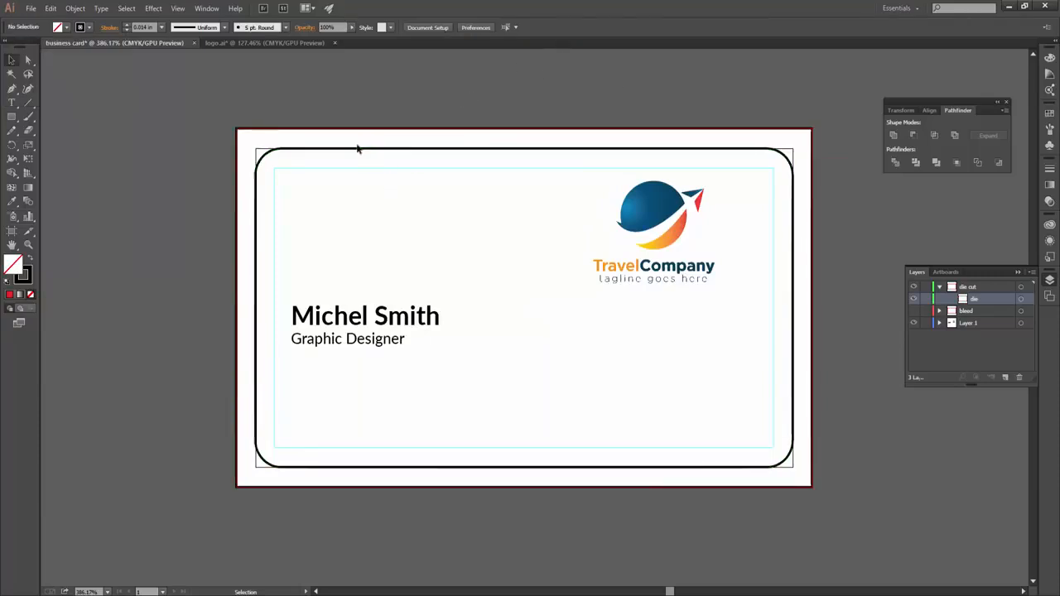
- Select the bleed rectangle's top corner anchors with Direct Selection, then deselect
{"action": "key", "text": "a"}
{"action": "left_click", "coordinate": [25, 58]}
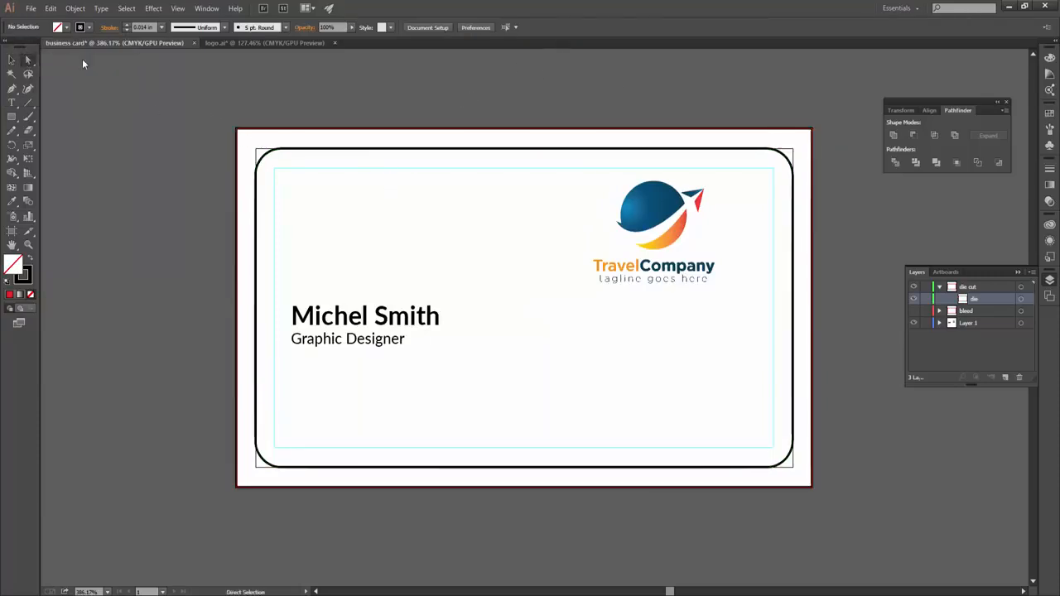
{"action": "left_click", "coordinate": [238, 130]}
{"action": "left_click", "coordinate": [813, 131], "text": "shift"}
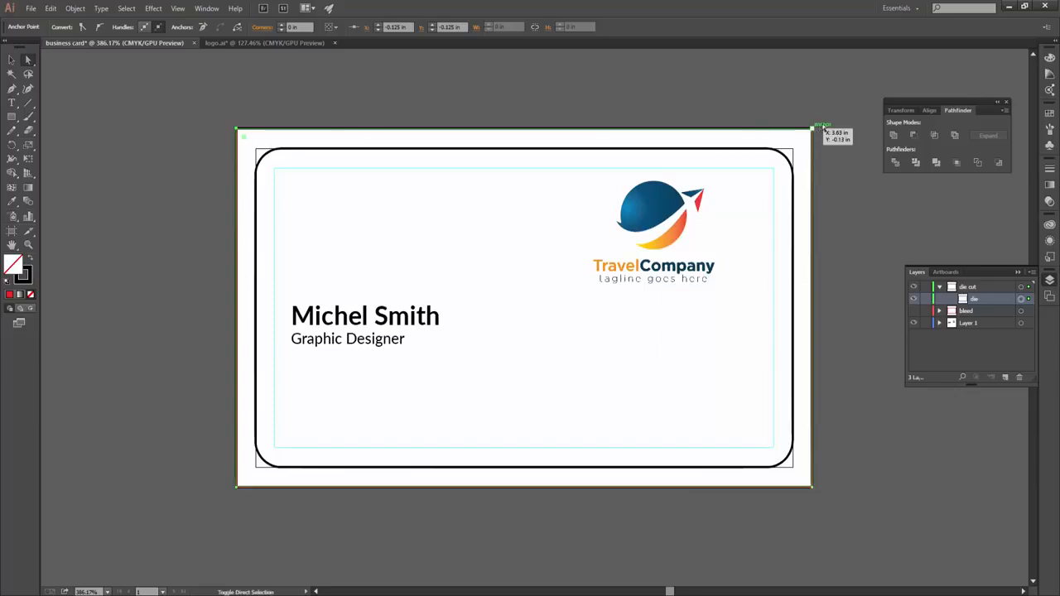
{"action": "left_click", "coordinate": [810, 136], "text": "ctrl"}
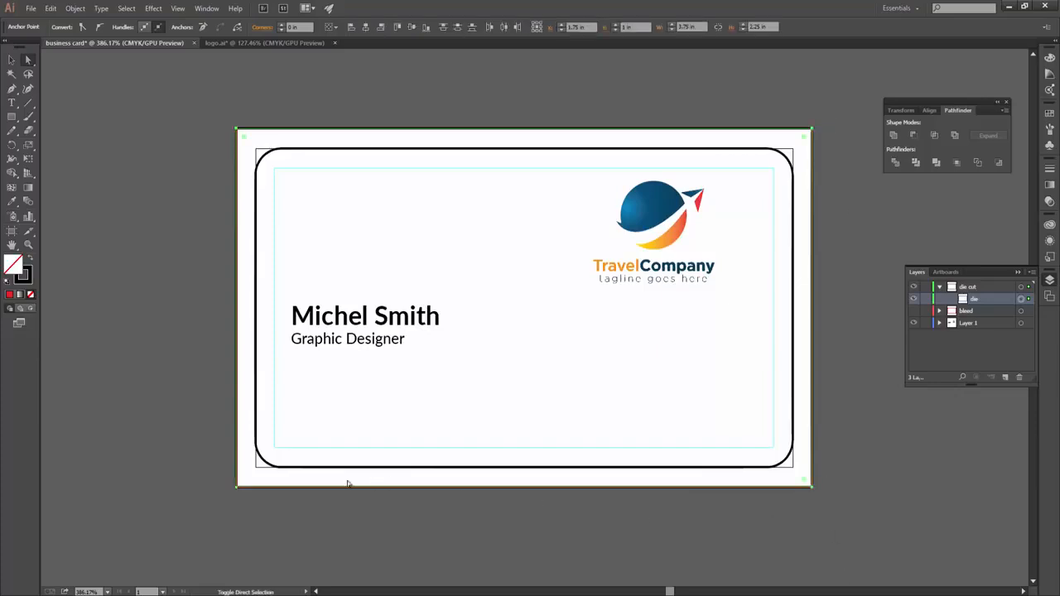
{"action": "left_click", "coordinate": [416, 491]}
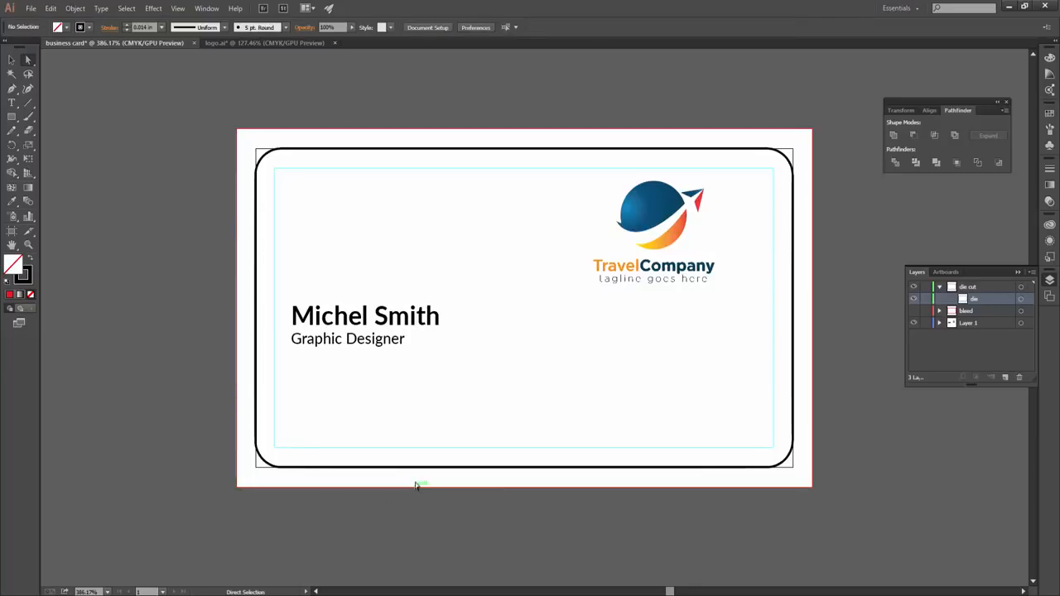
- Select the rounded die-cut outline, then collapse and hide the die cut layer
{"action": "left_click", "coordinate": [11, 59]}
{"action": "left_click", "coordinate": [323, 468]}
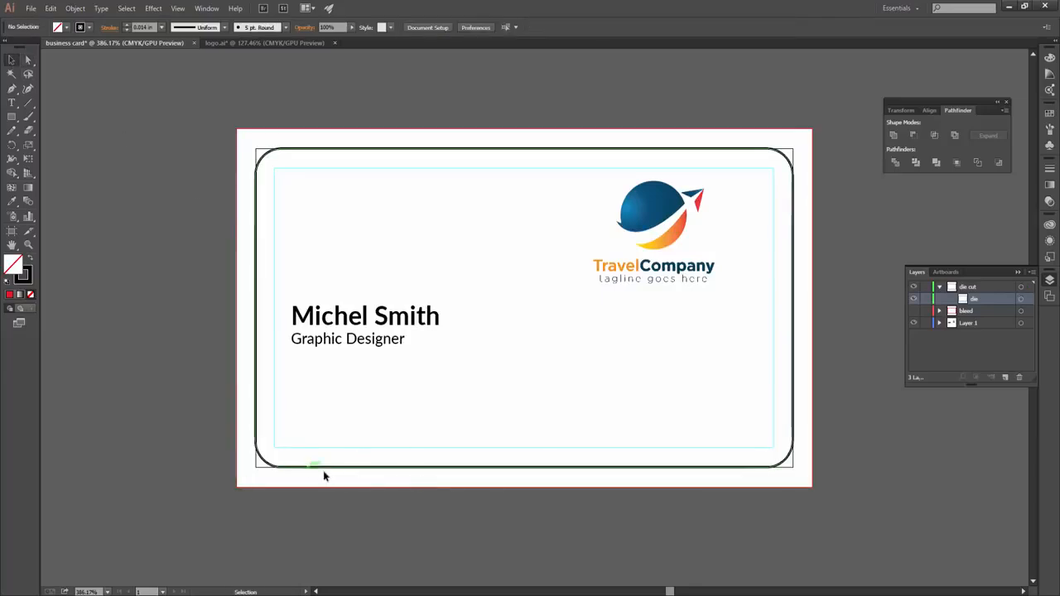
{"action": "left_click", "coordinate": [941, 287]}
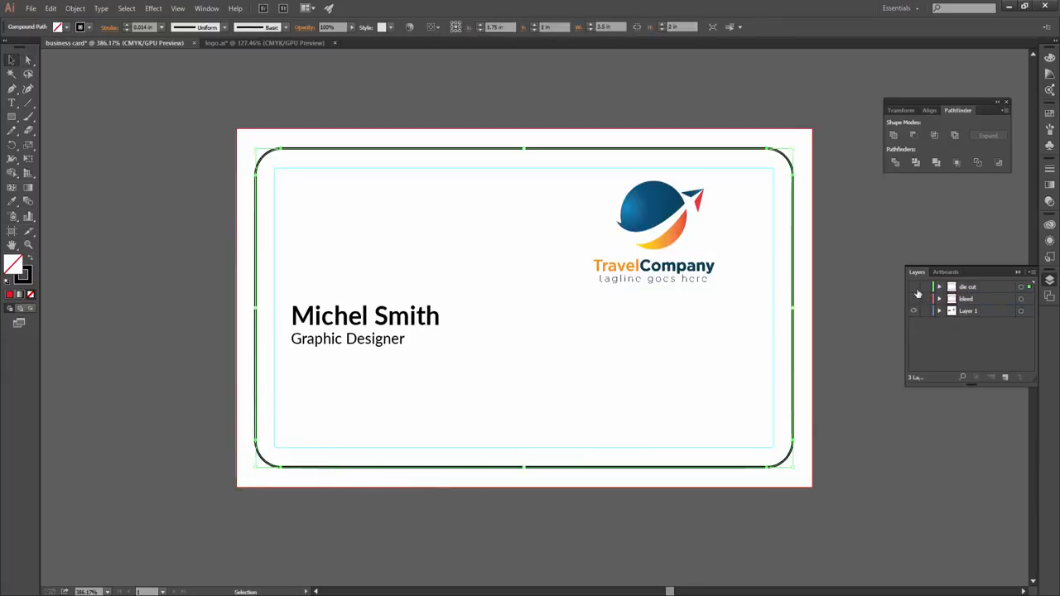
{"action": "left_click", "coordinate": [914, 286]}
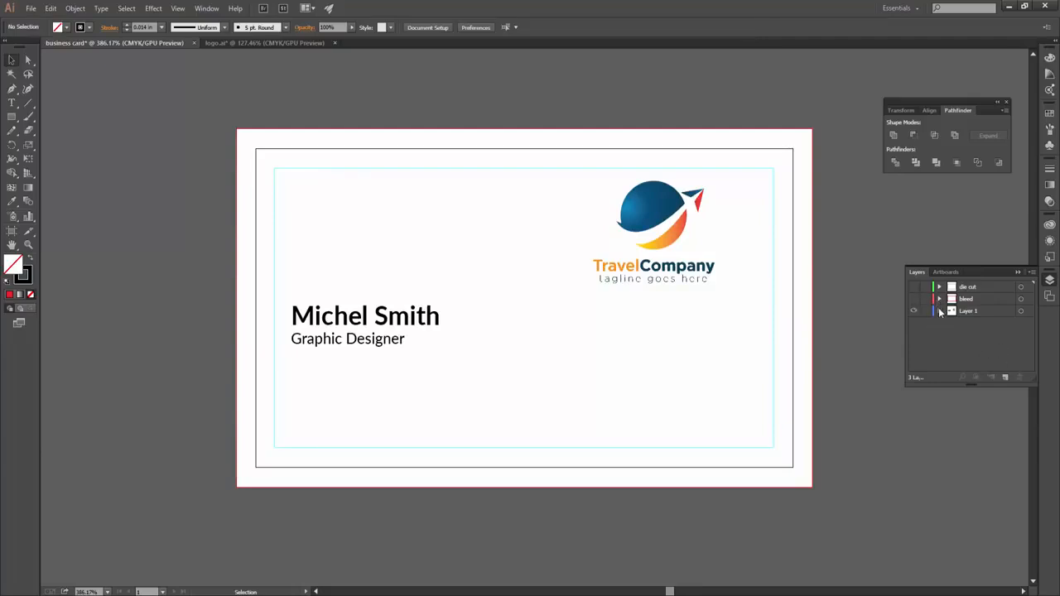
- Draw a rectangle at the card's bottom-left corner, stretched to about 2.37 in wide
{"action": "left_click", "coordinate": [940, 311]}
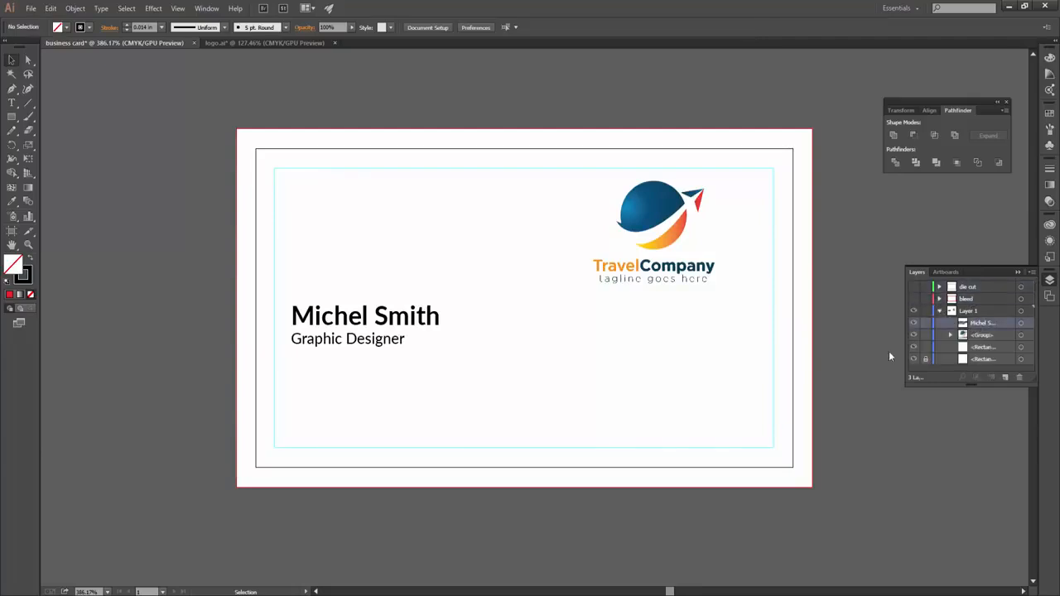
{"action": "left_click", "coordinate": [398, 340]}
{"action": "left_click", "coordinate": [458, 382]}
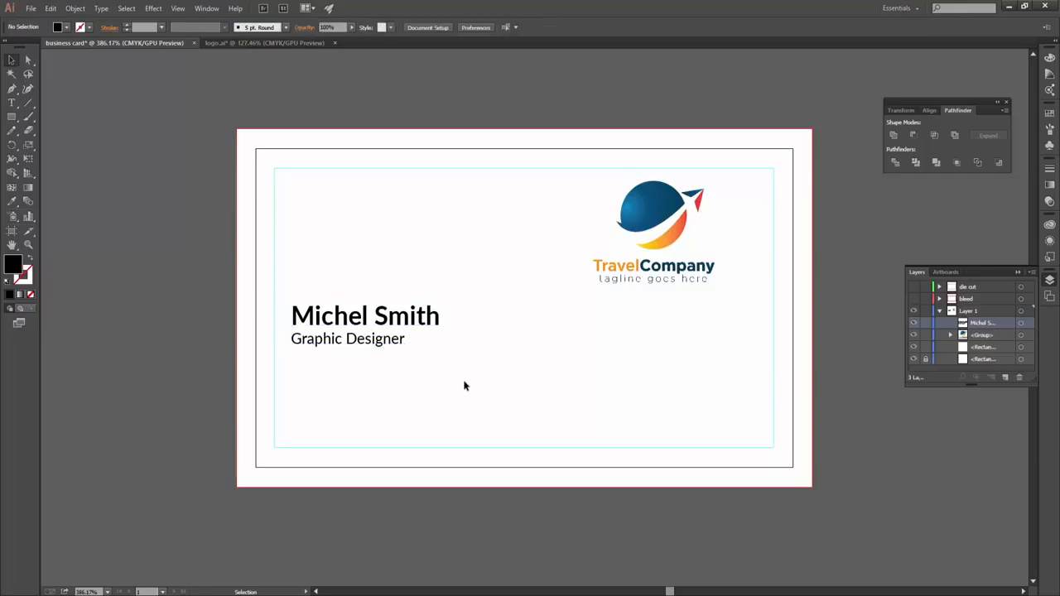
{"action": "left_click", "coordinate": [10, 118]}
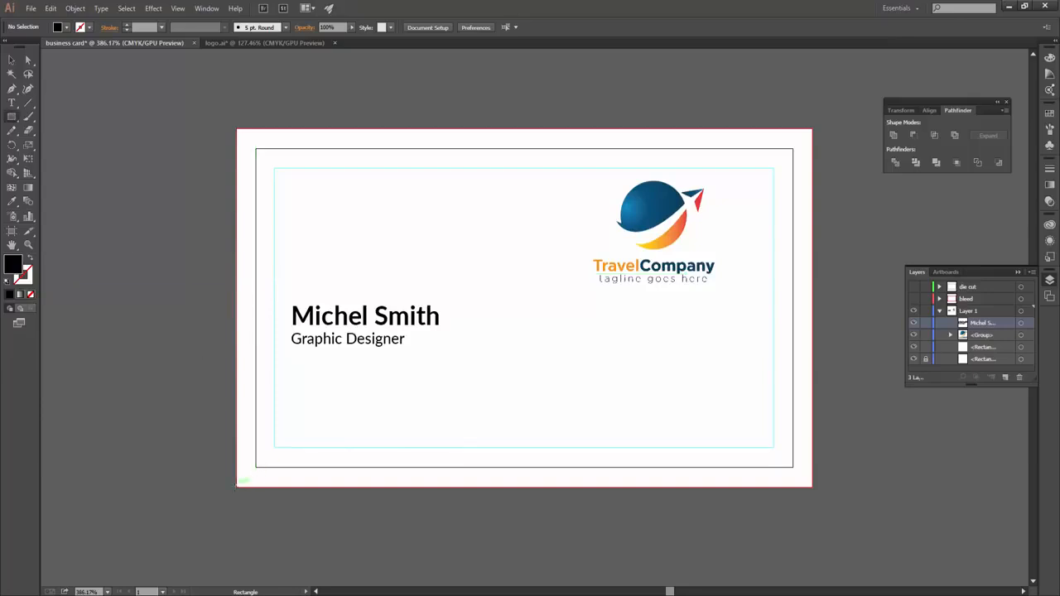
{"action": "left_click_drag", "start_coordinate": [237, 487], "coordinate": [409, 448]}
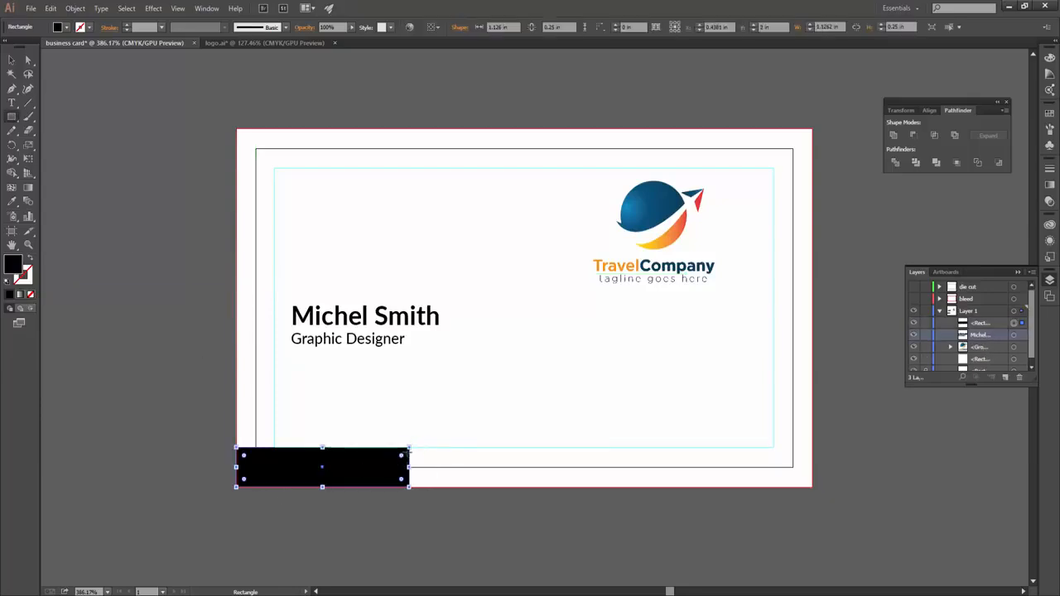
{"action": "key", "text": "v"}
{"action": "left_click_drag", "start_coordinate": [408, 467], "coordinate": [628, 529]}
- Slant the rectangle's right edge and duplicate the slanted shape to the right
{"action": "key", "text": "a"}
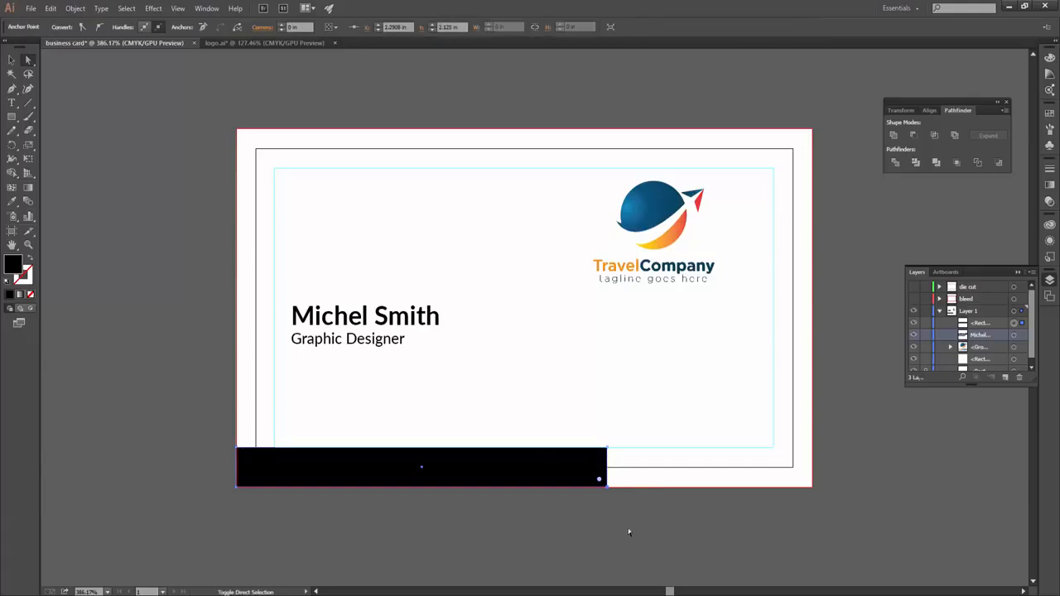
{"action": "key", "text": "shift+Left"}
{"action": "key", "text": "shift+Left"}
{"action": "key", "text": "shift+Right"}
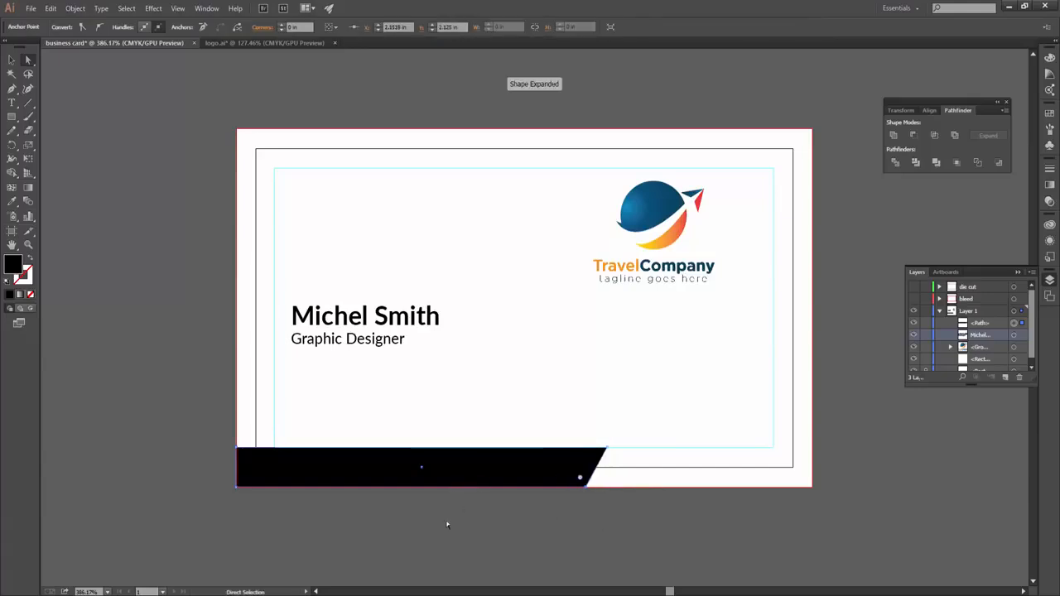
{"action": "left_click", "coordinate": [447, 473]}
{"action": "key", "text": "v"}
{"action": "left_click_drag", "start_coordinate": [327, 465], "coordinate": [706, 465]}
- Slant the duplicate's left edge to match and extend it to the card's right edge
{"action": "key", "text": "a"}
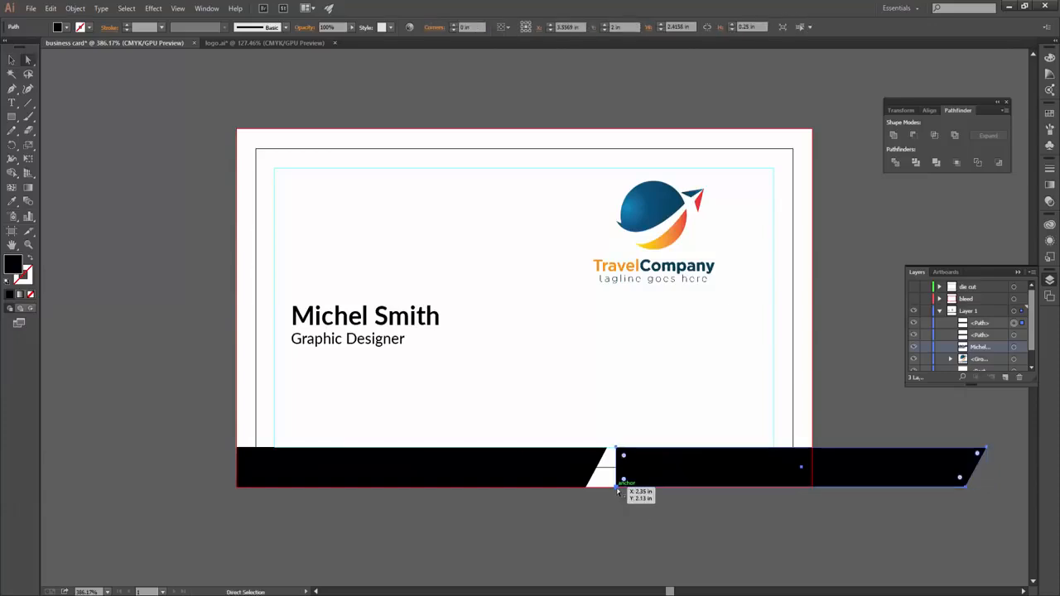
{"action": "left_click_drag", "start_coordinate": [609, 481], "coordinate": [635, 502]}
{"action": "key", "text": "shift+Left"}
{"action": "left_click", "coordinate": [606, 502]}
{"action": "left_click", "coordinate": [734, 456]}
{"action": "key", "text": "Left"}
{"action": "left_click_drag", "start_coordinate": [997, 439], "coordinate": [962, 515]}
{"action": "key", "text": "shift+Left"}
{"action": "key", "text": "shift+Left"}
{"action": "key", "text": "shift+Left"}
{"action": "key", "text": "shift+Left"}
{"action": "key", "text": "shift+Left"}
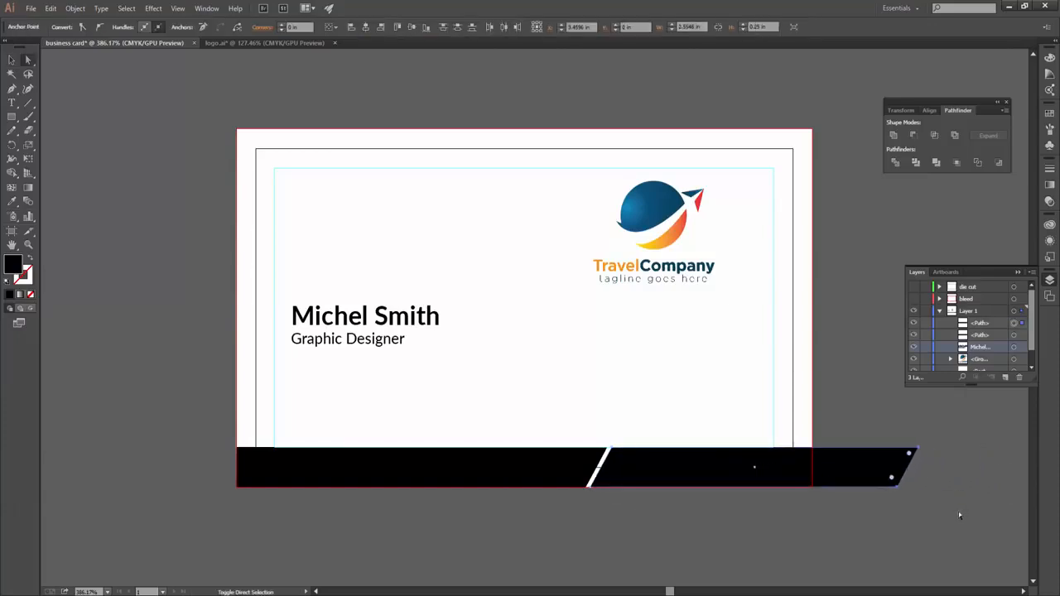
{"action": "left_click_drag", "start_coordinate": [789, 490], "coordinate": [811, 487]}
{"action": "left_click", "coordinate": [852, 532]}
- Fill the left band piece with the logo globe's blue gradient, set to Linear
{"action": "left_click", "coordinate": [593, 484]}
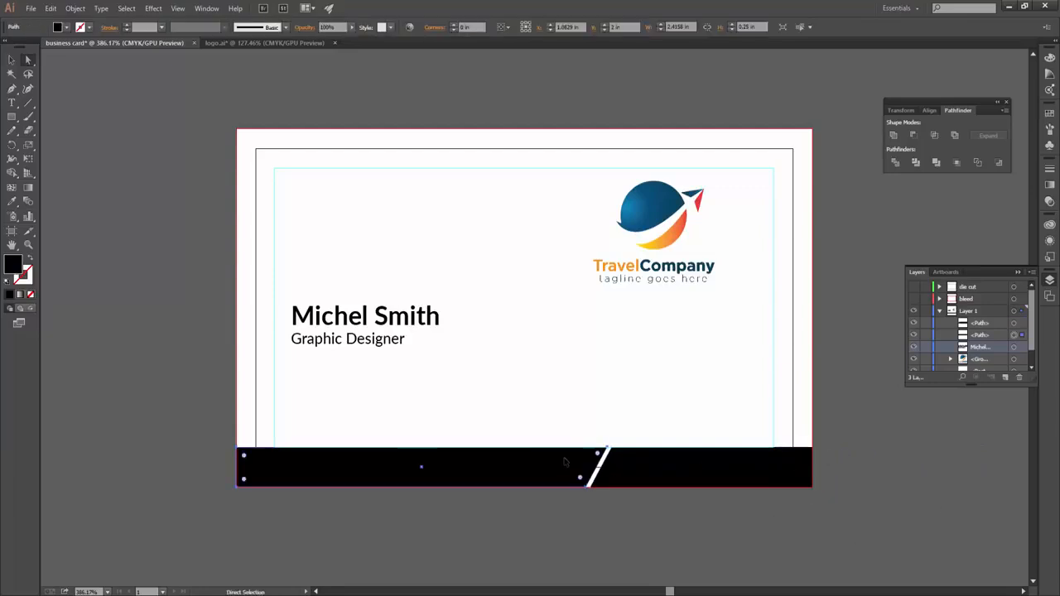
{"action": "key", "text": "i"}
{"action": "left_click", "coordinate": [654, 214]}
{"action": "key", "text": "v"}
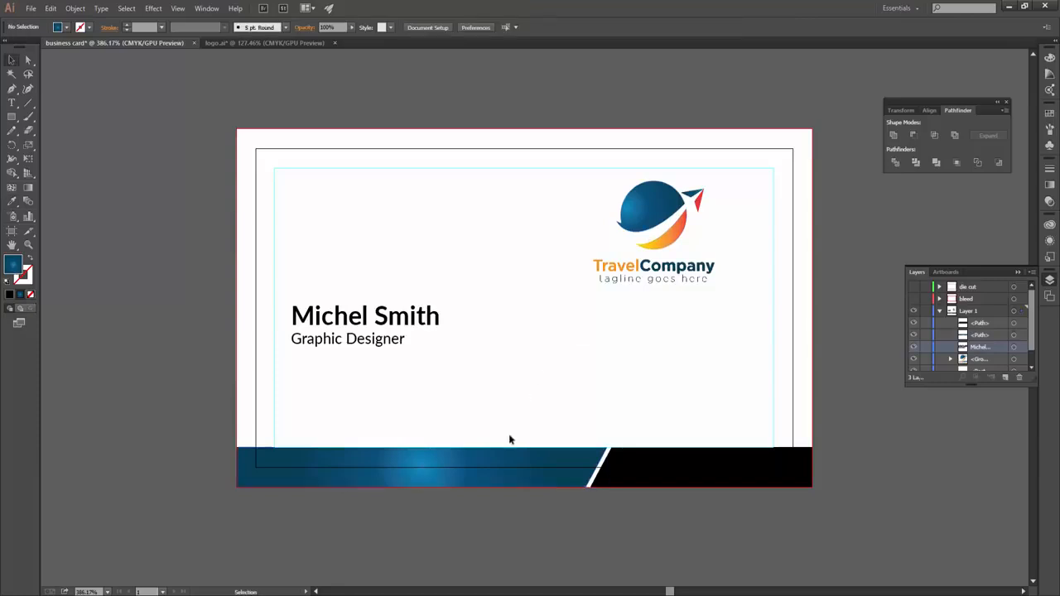
{"action": "left_click", "coordinate": [1050, 186]}
{"action": "left_click_drag", "start_coordinate": [952, 249], "coordinate": [918, 249]}
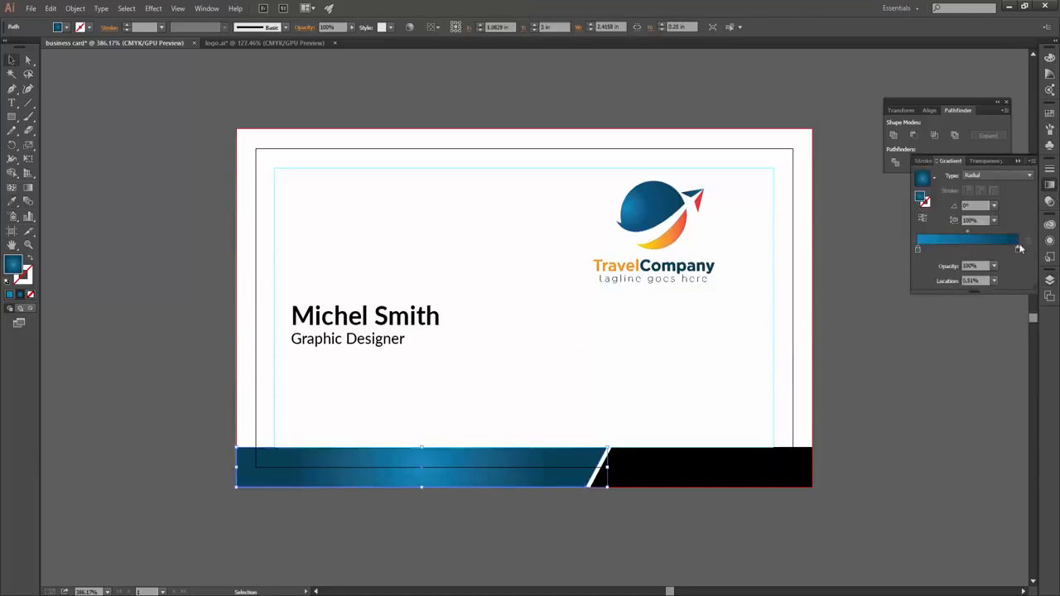
{"action": "left_click", "coordinate": [998, 174]}
{"action": "left_click", "coordinate": [986, 190]}
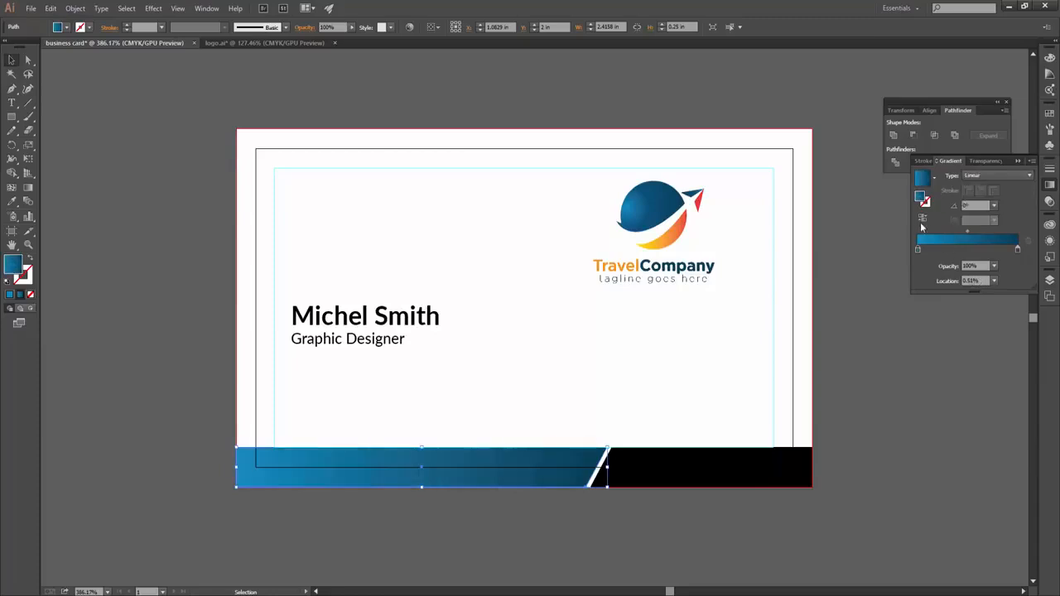
- Reverse the blue gradient, then sample the logo's yellow-to-red gradient onto the right band piece
{"action": "left_click", "coordinate": [922, 218]}
{"action": "left_click", "coordinate": [805, 472]}
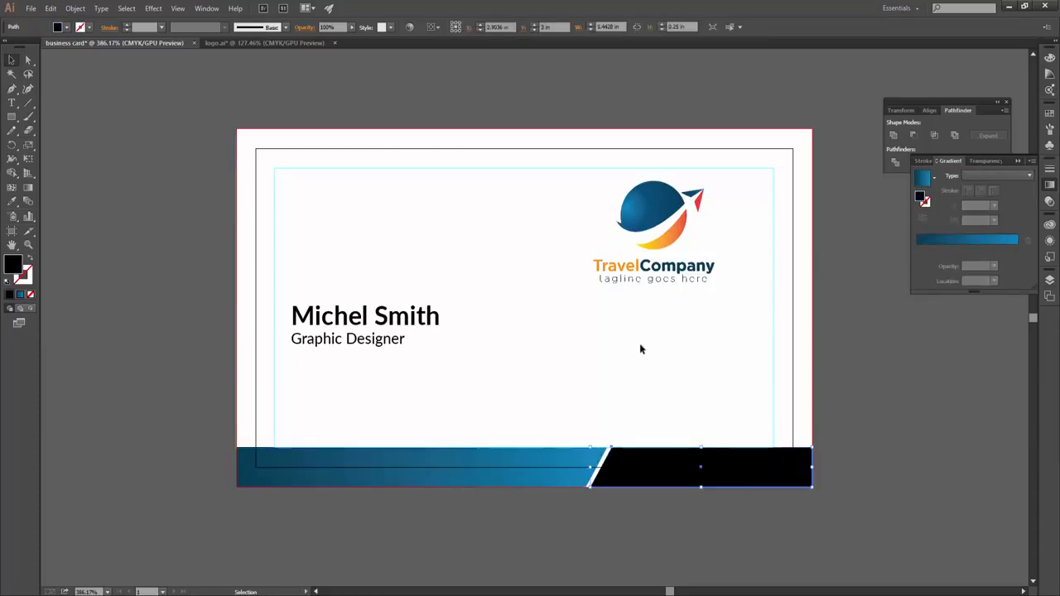
{"action": "key", "text": "i"}
{"action": "left_click", "coordinate": [655, 236]}
{"action": "key", "text": "v"}
{"action": "left_click", "coordinate": [917, 218]}
{"action": "left_click", "coordinate": [918, 218]}
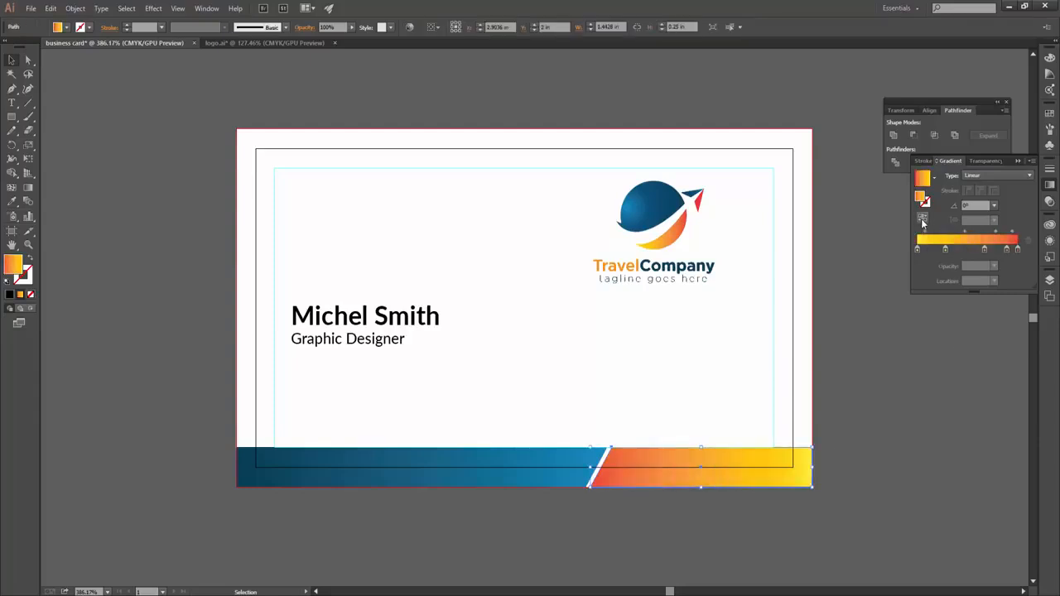
- Remove the middle gradient stops, leaving a plain yellow-to-red gradient
{"action": "left_click", "coordinate": [772, 492]}
{"action": "left_click", "coordinate": [769, 482]}
{"action": "left_click_drag", "start_coordinate": [1006, 251], "coordinate": [988, 277]}
{"action": "left_click_drag", "start_coordinate": [945, 249], "coordinate": [973, 291]}
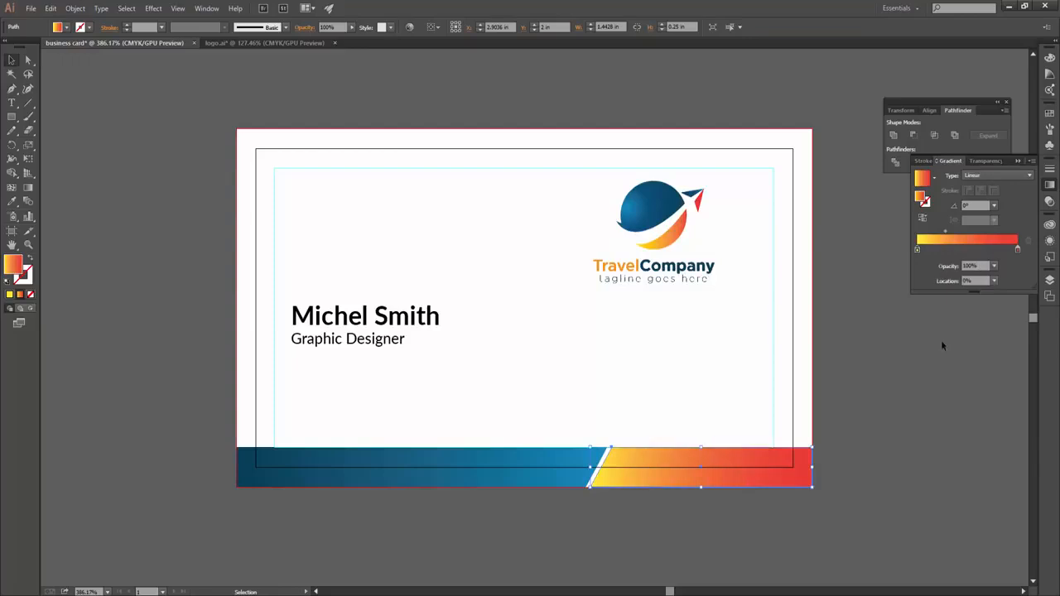
{"action": "left_click", "coordinate": [902, 430]}
{"action": "left_click", "coordinate": [521, 413], "text": "ctrl+alt"}
- Move the name and title text slightly up-left and scale it a little smaller
{"action": "left_click_drag", "start_coordinate": [521, 412], "coordinate": [548, 409]}
{"action": "left_click", "coordinate": [360, 342]}
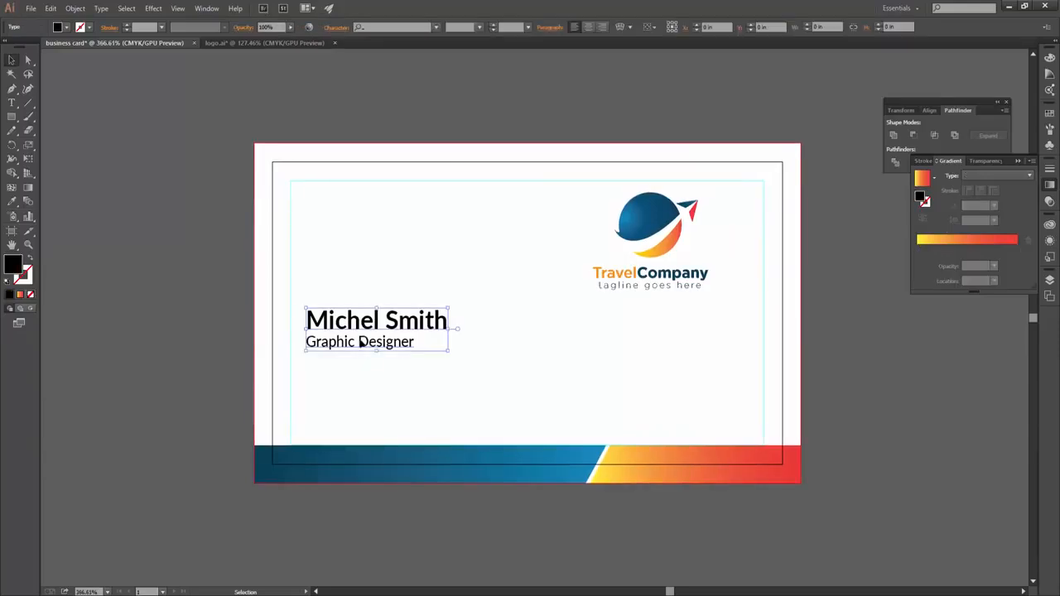
{"action": "mouse_move", "coordinate": [382, 335]}
{"action": "left_mouse_down"}
{"action": "mouse_move", "coordinate": [375, 345]}
{"action": "mouse_move", "coordinate": [371, 330]}
{"action": "left_mouse_up"}
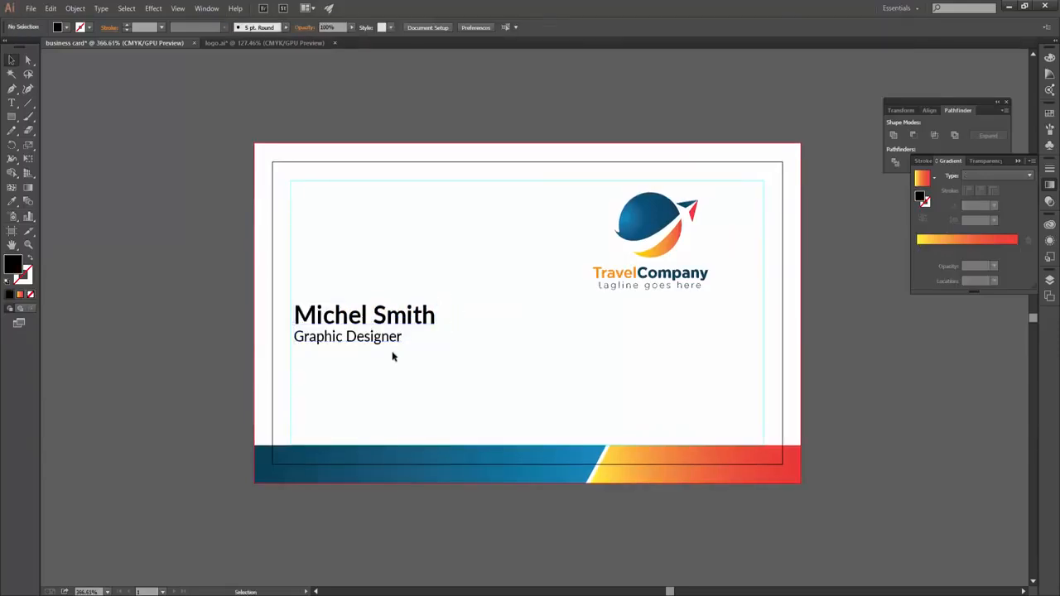
{"action": "left_click_drag", "start_coordinate": [436, 303], "coordinate": [433, 305]}
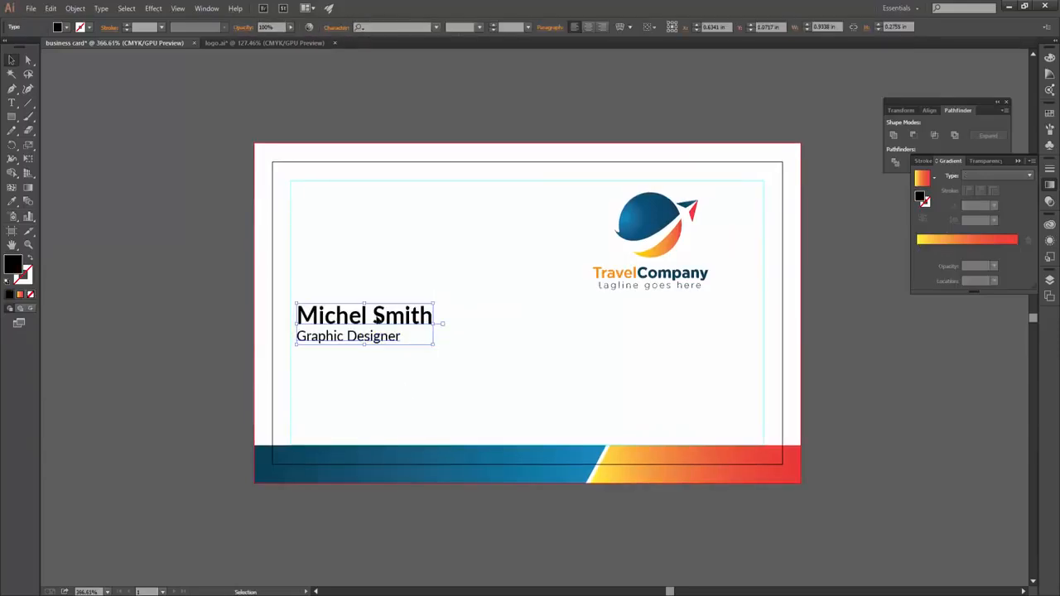
{"action": "triple_click", "coordinate": [376, 319]}
{"action": "left_click", "coordinate": [359, 317]}
{"action": "double_click", "coordinate": [360, 317]}
{"action": "left_click", "coordinate": [66, 28]}
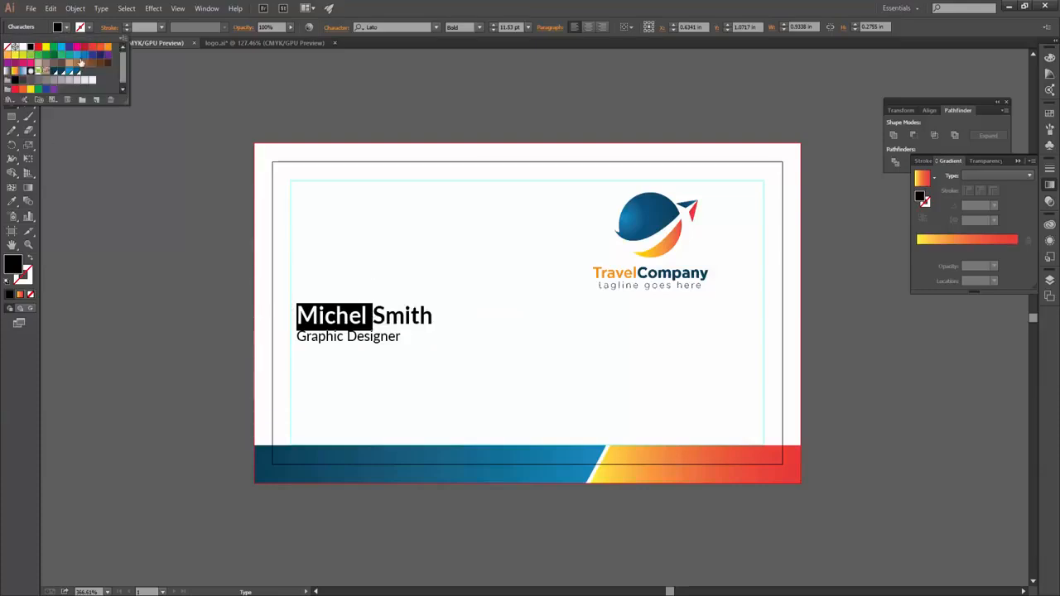
{"action": "left_click", "coordinate": [75, 72]}
{"action": "left_click", "coordinate": [110, 58]}
{"action": "left_click", "coordinate": [370, 316]}
{"action": "double_click", "coordinate": [369, 316]}
{"action": "left_click", "coordinate": [67, 28]}
{"action": "left_click", "coordinate": [104, 51]}
{"action": "left_click", "coordinate": [372, 323]}
{"action": "left_click", "coordinate": [379, 334]}
{"action": "double_click", "coordinate": [401, 315]}
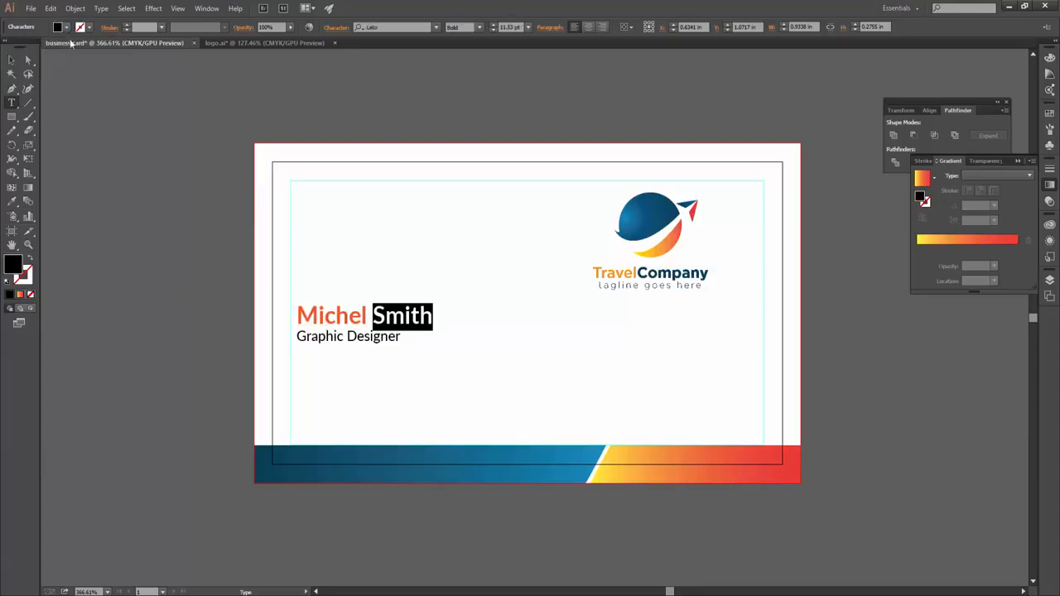
{"action": "left_click", "coordinate": [66, 27]}
{"action": "left_click", "coordinate": [77, 73]}
{"action": "left_click", "coordinate": [367, 338]}
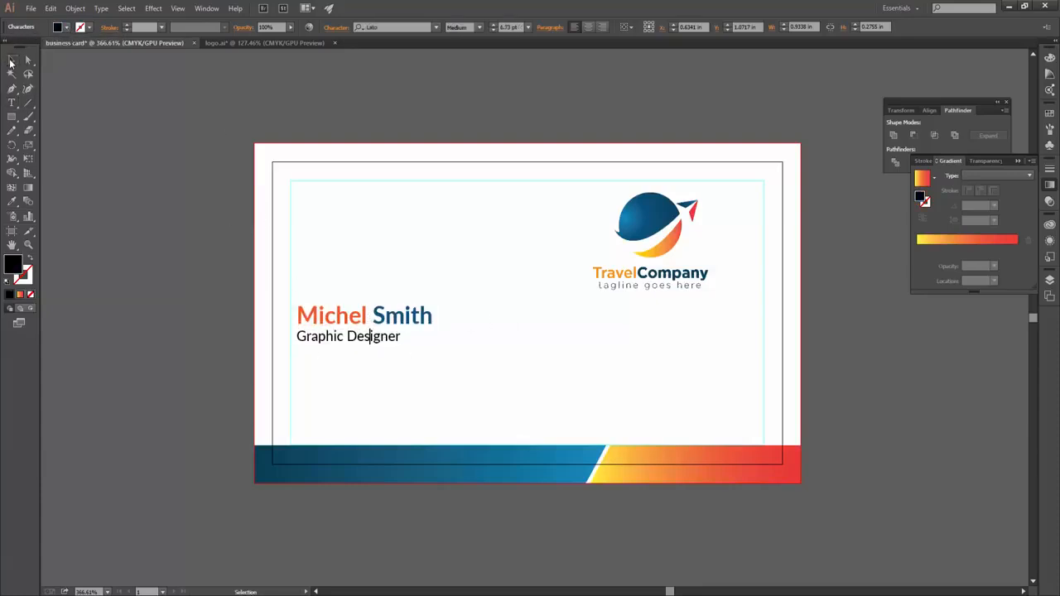
{"action": "triple_click", "coordinate": [367, 336]}
{"action": "left_click", "coordinate": [67, 28]}
{"action": "left_click", "coordinate": [30, 83]}
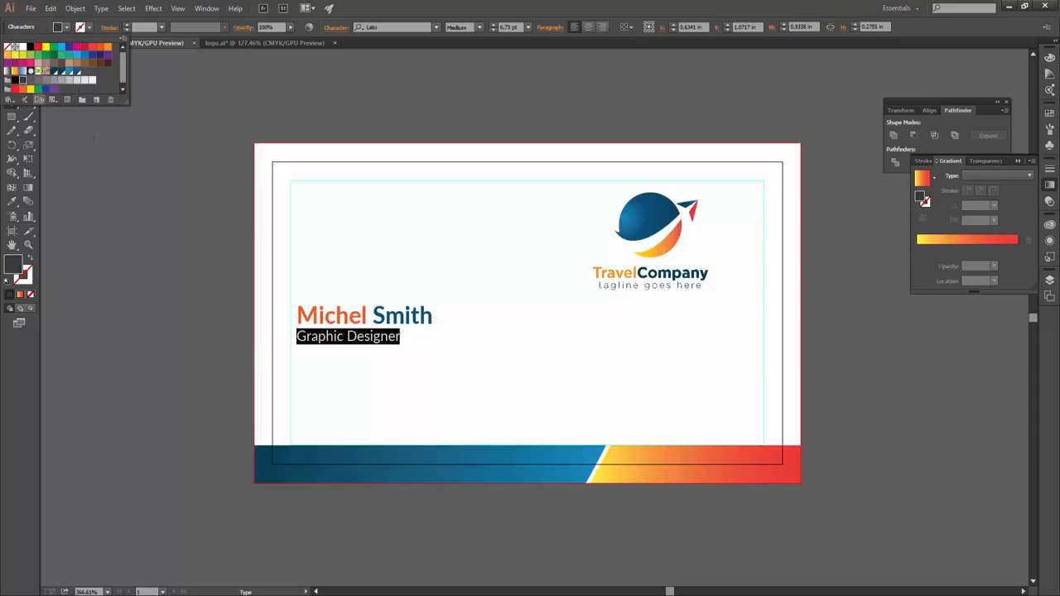
- Draw a thin rectangle as a divider line under the job title
{"action": "key", "text": "Escape"}
{"action": "key", "text": "m"}
{"action": "left_click_drag", "start_coordinate": [297, 346], "coordinate": [755, 348]}
- Nudge the name and title text and align the TravelCompany logo with the right margin
{"action": "key", "text": "v"}
{"action": "left_click", "coordinate": [488, 225]}
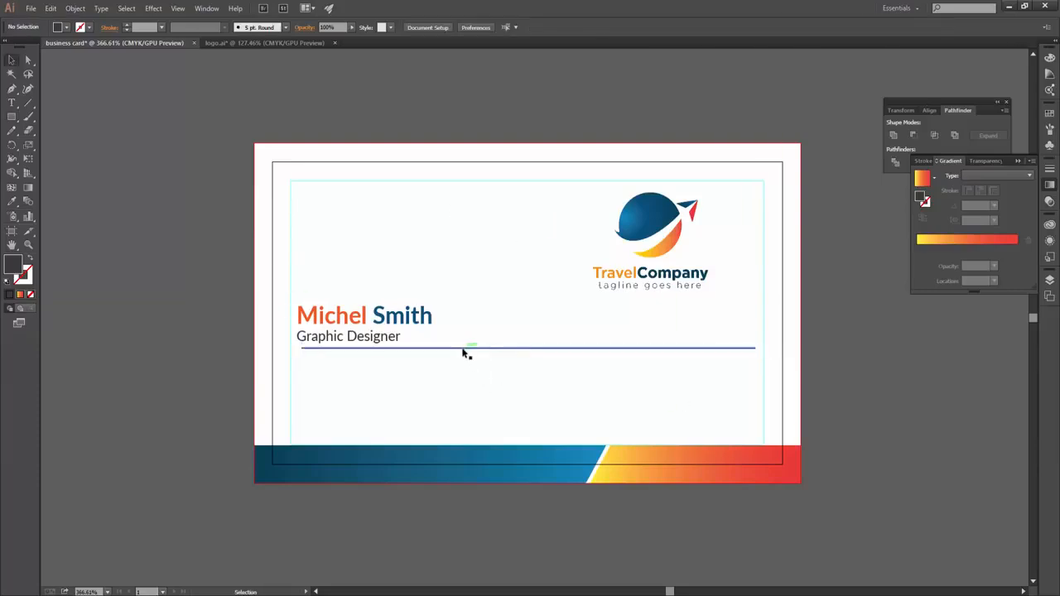
{"action": "left_click", "coordinate": [348, 351]}
{"action": "scroll", "coordinate": [300, 346], "scroll_direction": "up", "scroll_amount": 3}
{"action": "left_click_drag", "start_coordinate": [311, 305], "coordinate": [320, 303]}
{"action": "scroll", "coordinate": [513, 372], "scroll_direction": "down", "scroll_amount": 2}
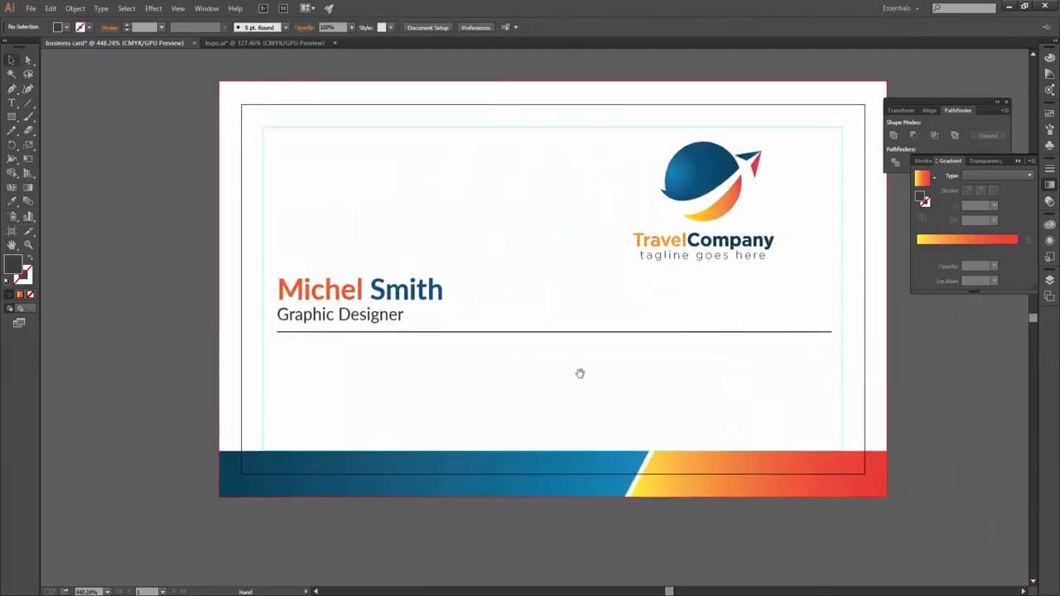
{"action": "left_click", "coordinate": [750, 173]}
{"action": "left_click_drag", "start_coordinate": [709, 171], "coordinate": [756, 173]}
{"action": "left_click", "coordinate": [789, 348]}
{"action": "scroll", "coordinate": [810, 338], "scroll_direction": "up", "scroll_amount": 2}
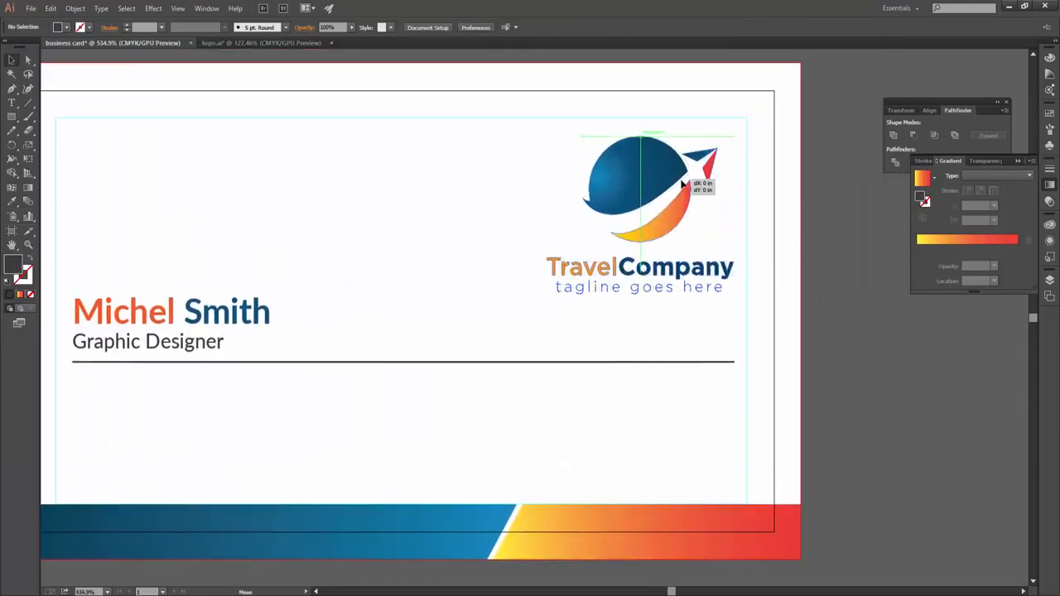
{"action": "scroll", "coordinate": [712, 389], "scroll_direction": "down", "scroll_amount": 3}
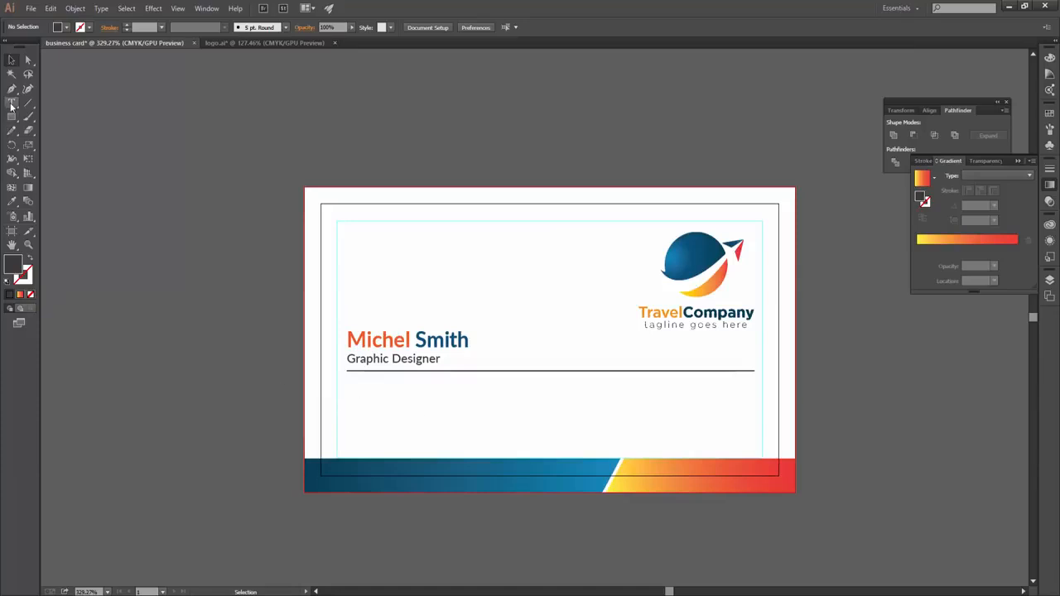
- Type the placeholder phone, e-mail and website lines below the divider
{"action": "left_click", "coordinate": [12, 103]}
{"action": "left_click", "coordinate": [367, 389]}
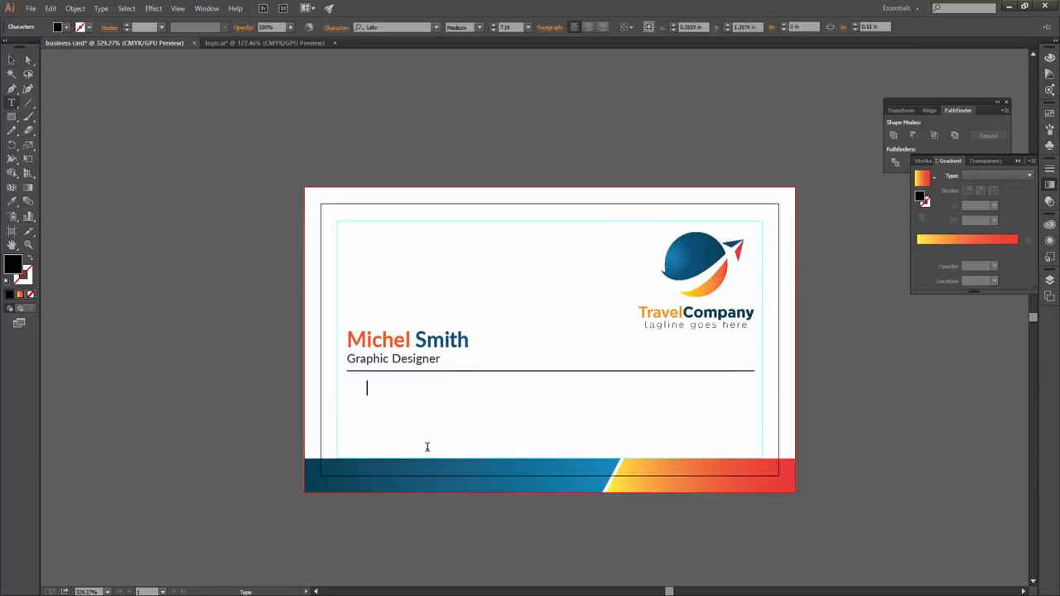
{"action": "type", "text": "000 123 456 789"}
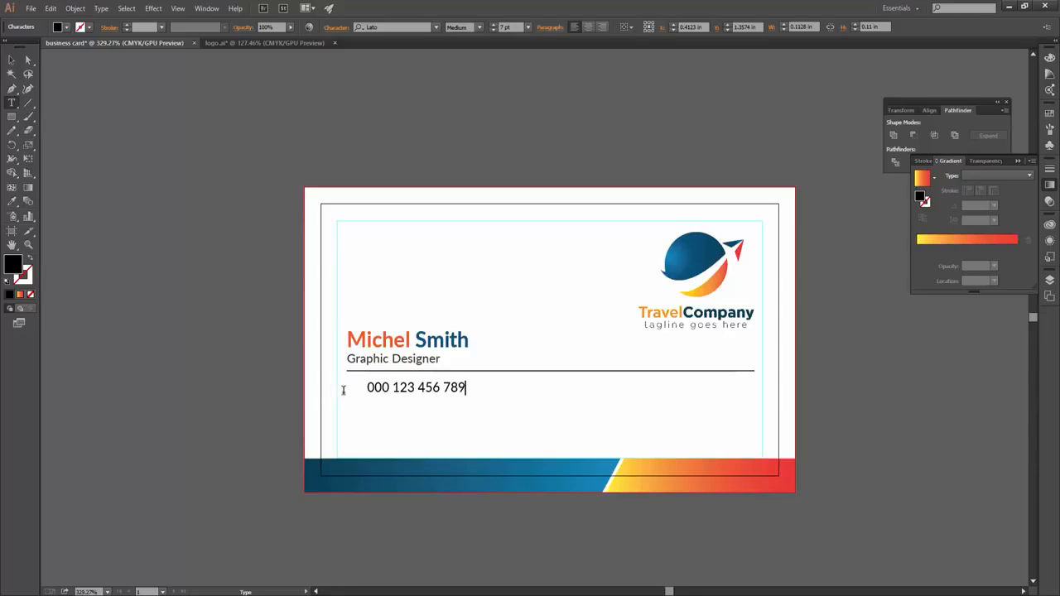
{"action": "key", "text": "Escape"}
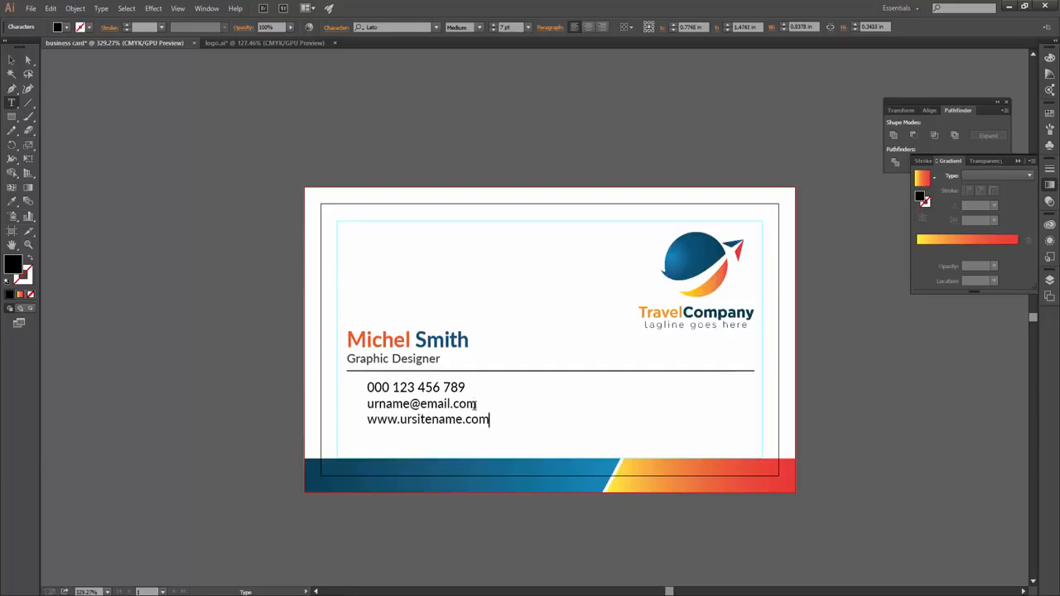
- Set the contact lines to tracking 10 and 6 pt, then move the block under the divider
{"action": "key", "text": "ctrl+a"}
{"action": "key", "text": "ctrl+t"}
{"action": "type", "text": "10"}
{"action": "key", "text": "Return"}
{"action": "type", "text": "6"}
{"action": "key", "text": "Return"}
{"action": "key", "text": "Escape"}
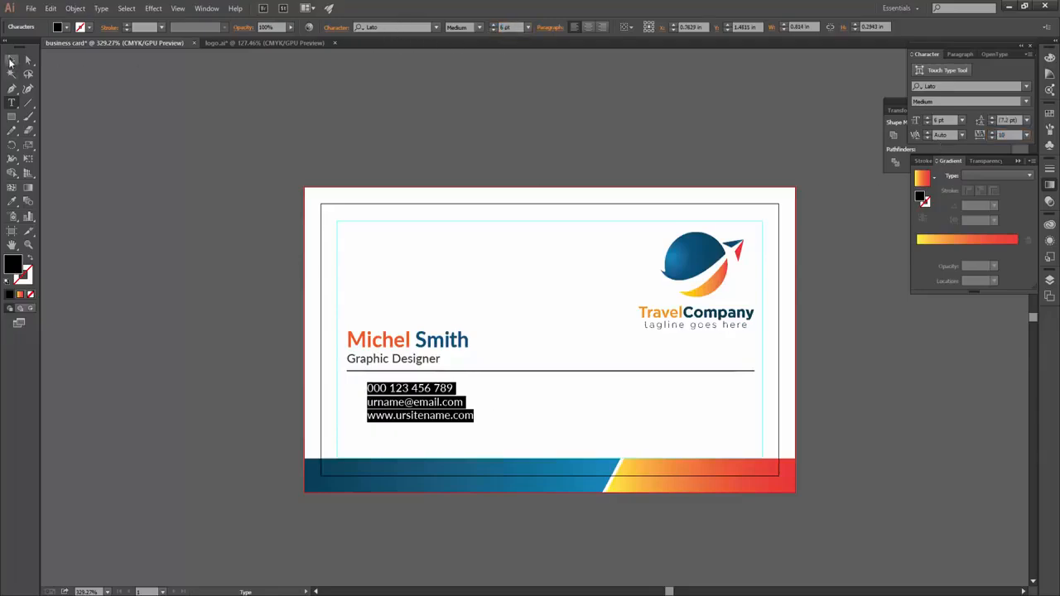
{"action": "left_click_drag", "start_coordinate": [426, 406], "coordinate": [410, 417]}
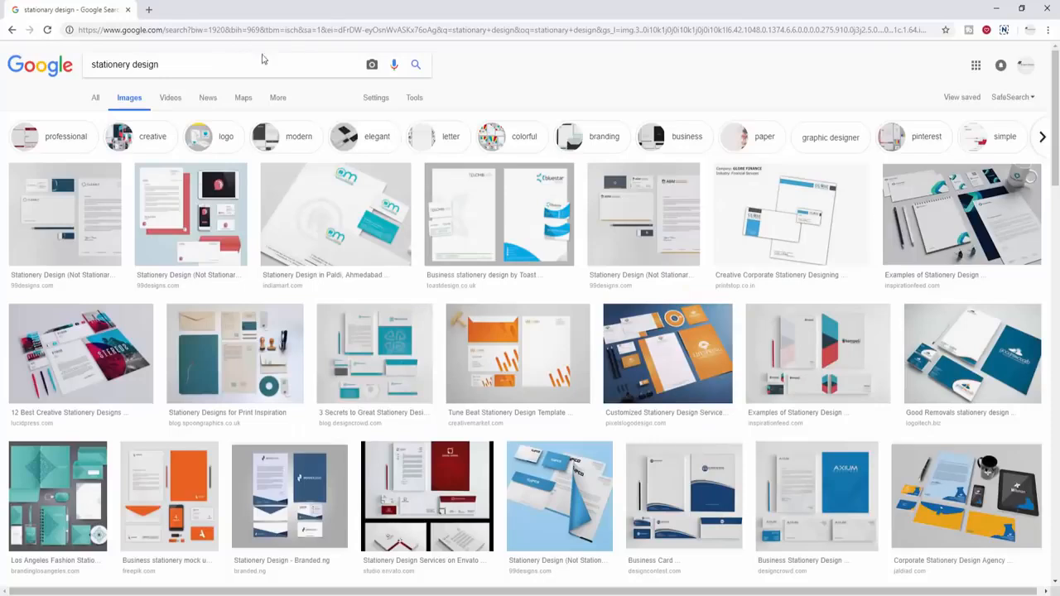
- Go to flaticon.com and search for mobile icons
{"action": "left_click", "coordinate": [135, 30]}
{"action": "type", "text": "flaticon.com"}
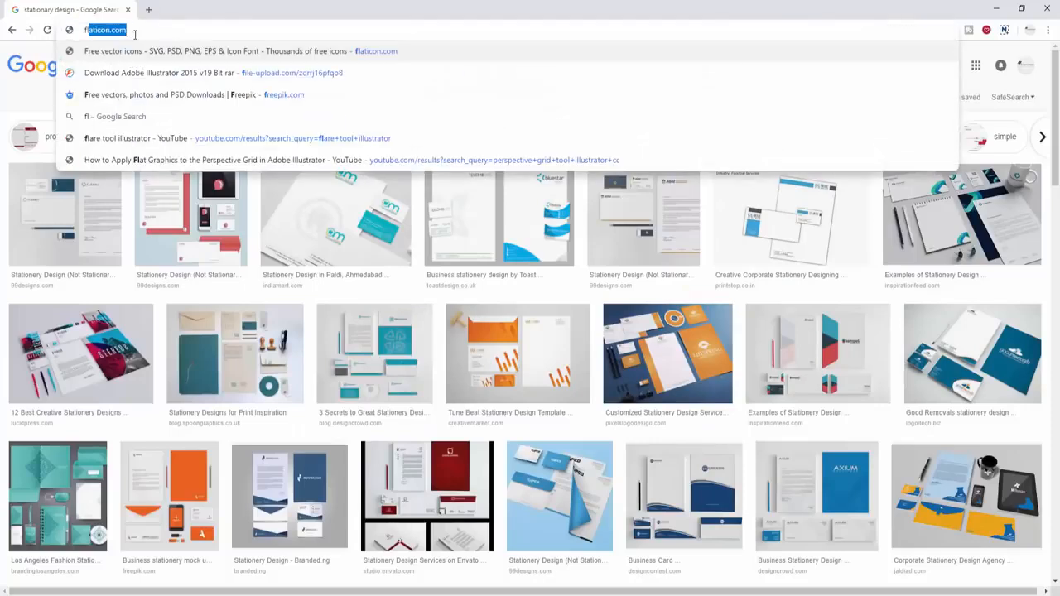
{"action": "key", "text": "Return"}
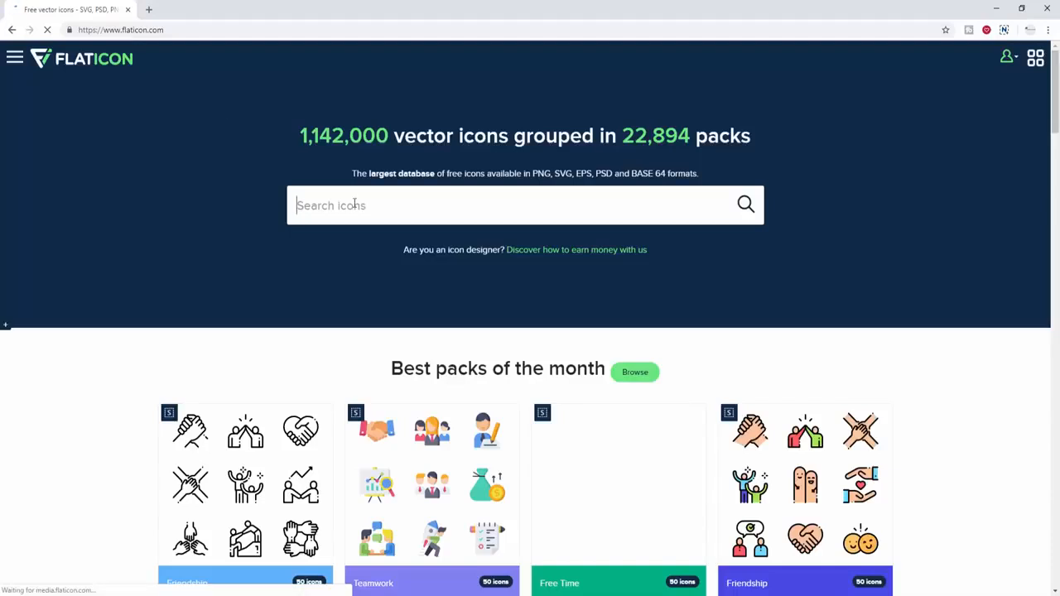
{"action": "left_click", "coordinate": [354, 205]}
{"action": "type", "text": "mobile"}
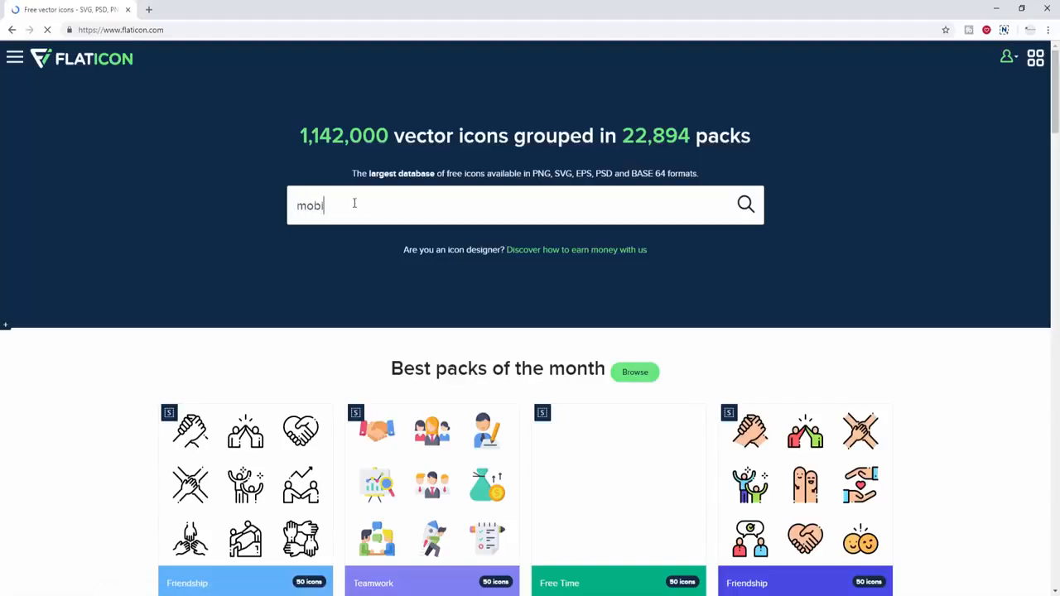
{"action": "key", "text": "Return"}
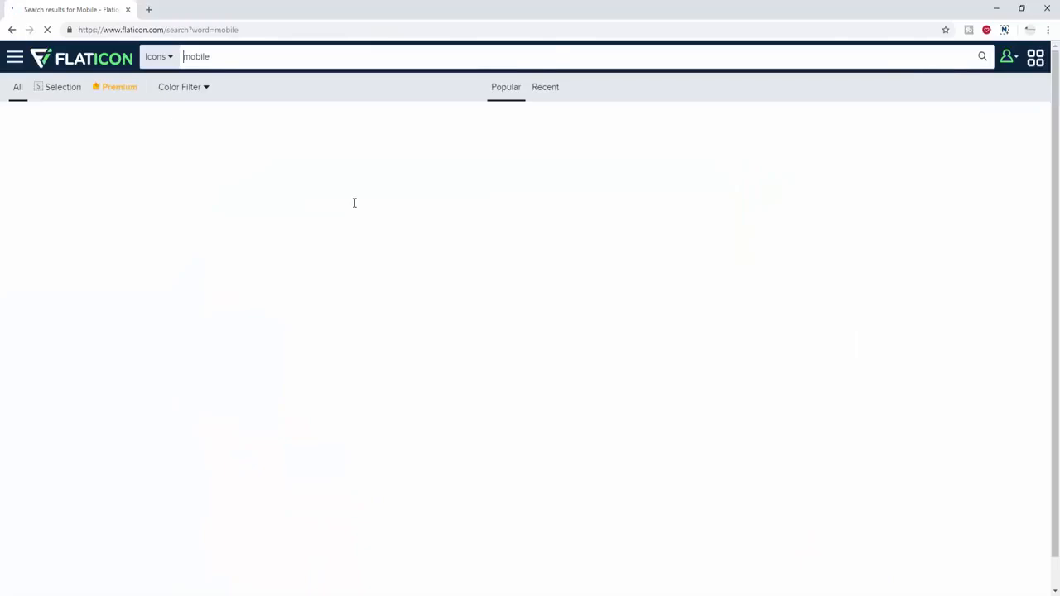
{"action": "mouse_move", "coordinate": [390, 358]}
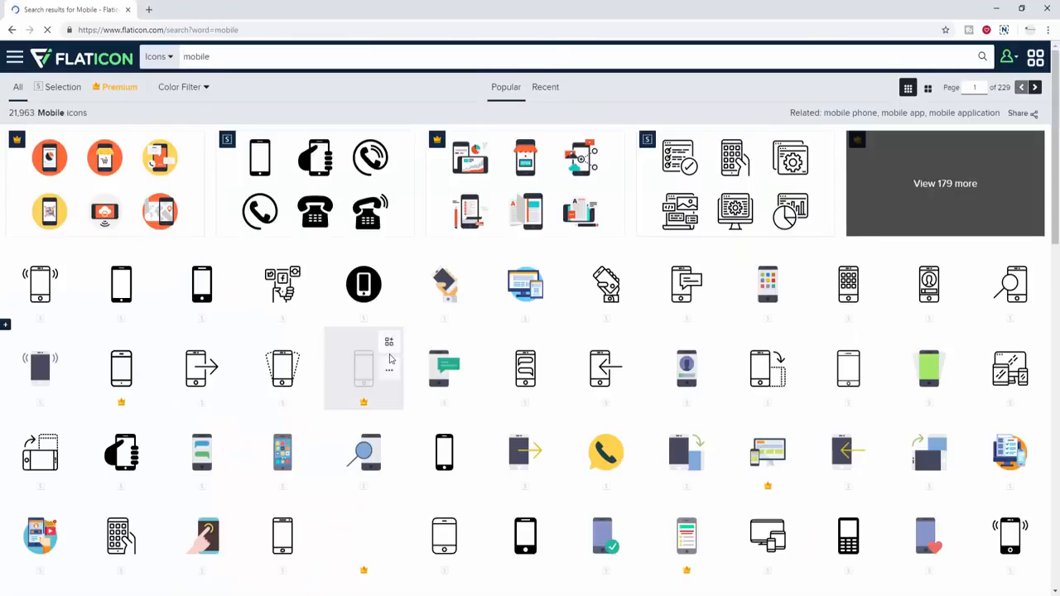
{"action": "scroll", "coordinate": [390, 358], "scroll_direction": "down", "scroll_amount": 1}
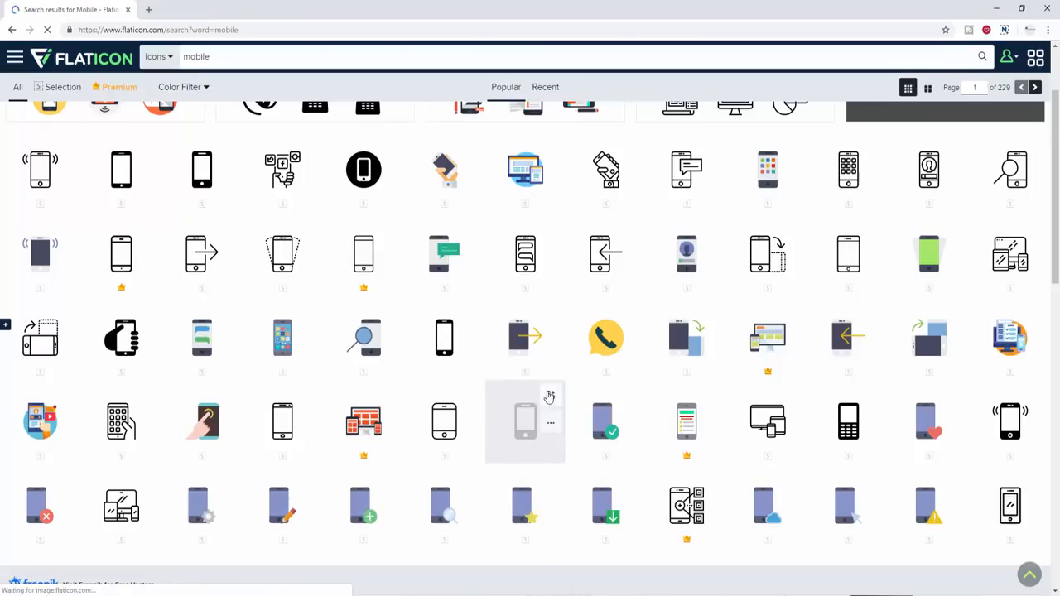
{"action": "scroll", "coordinate": [402, 221], "scroll_direction": "up", "scroll_amount": 1}
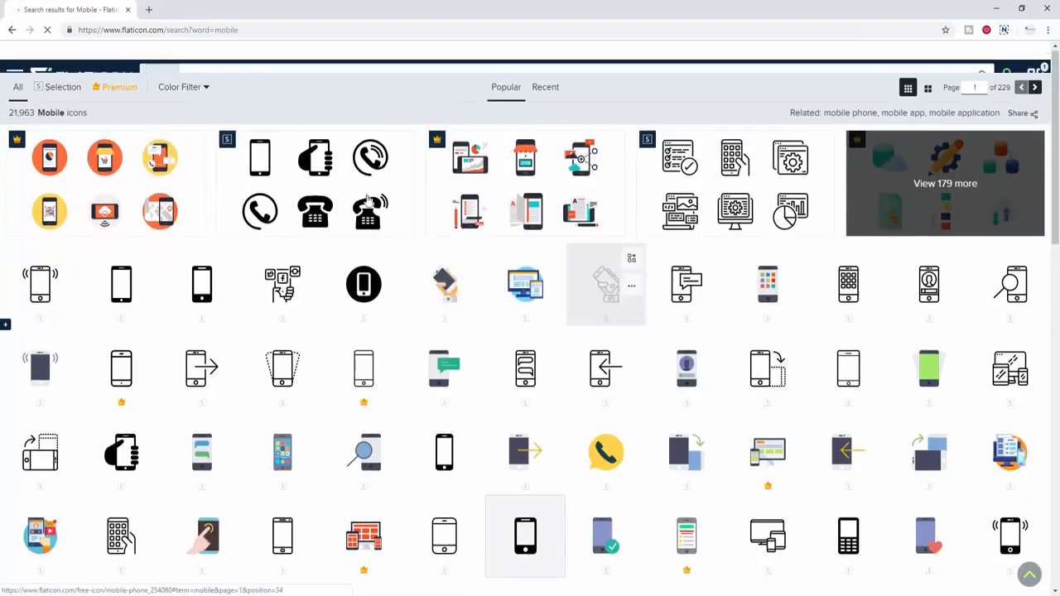
- Search 'email', add the envelope icon to the collection, then search for web icons
{"action": "left_click", "coordinate": [235, 59]}
{"action": "type", "text": "email"}
{"action": "key", "text": "Return"}
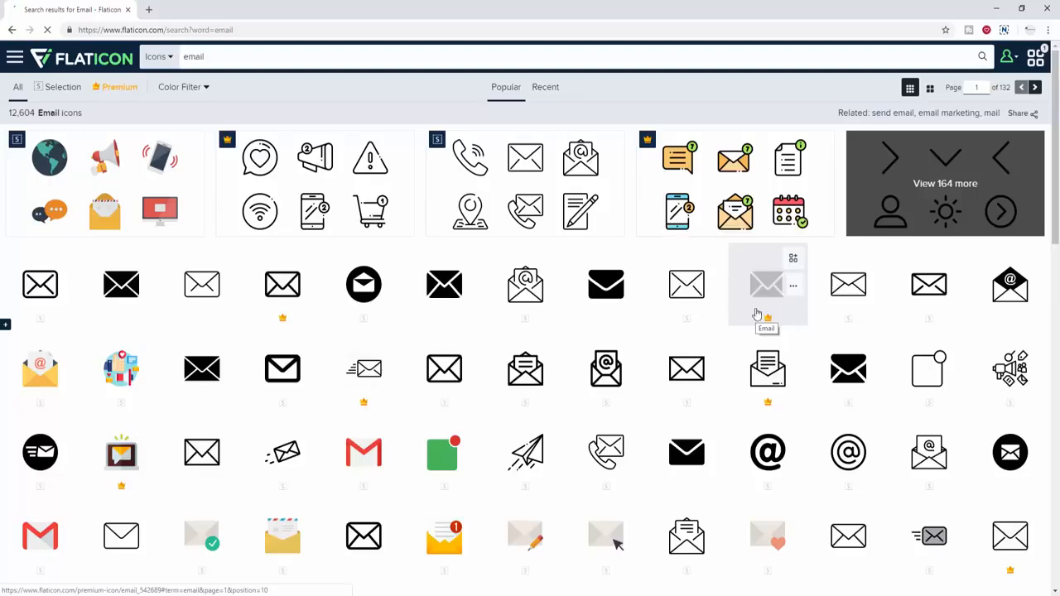
{"action": "left_click", "coordinate": [1036, 56]}
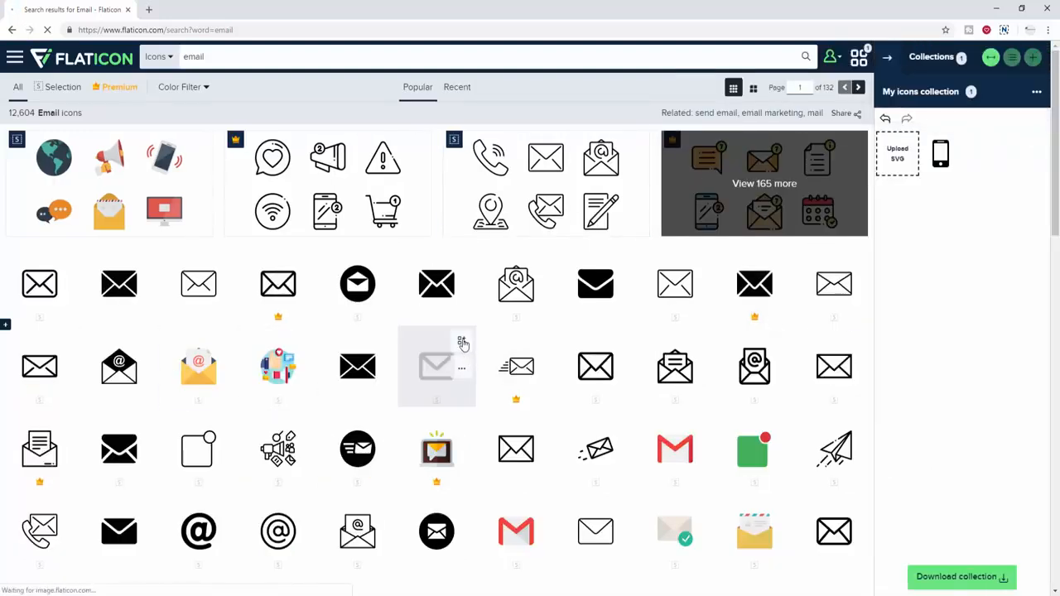
{"action": "left_click", "coordinate": [463, 343]}
{"action": "left_click", "coordinate": [270, 60]}
{"action": "type", "text": "web"}
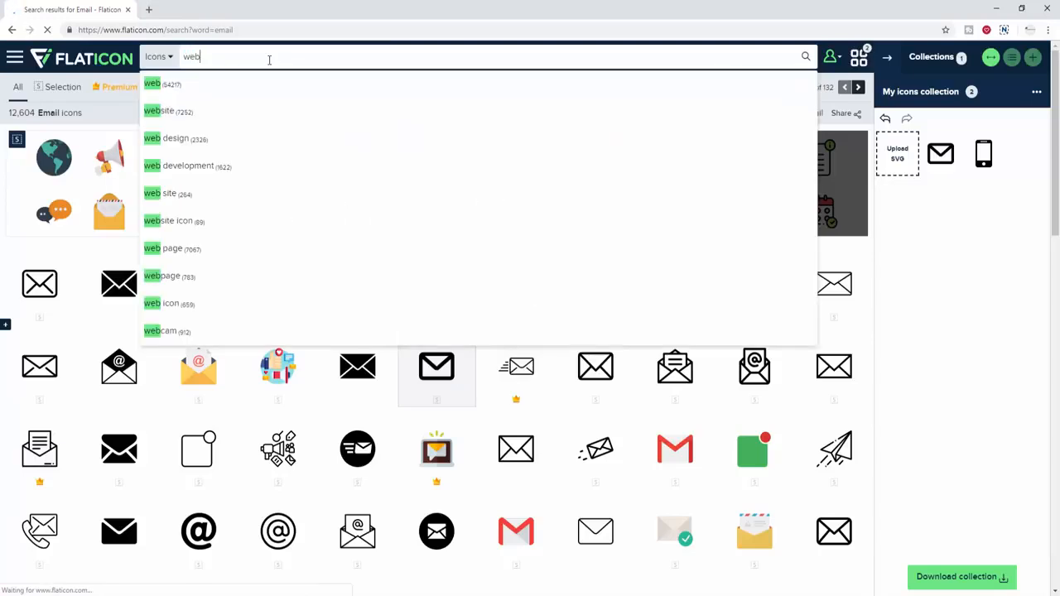
{"action": "key", "text": "Return"}
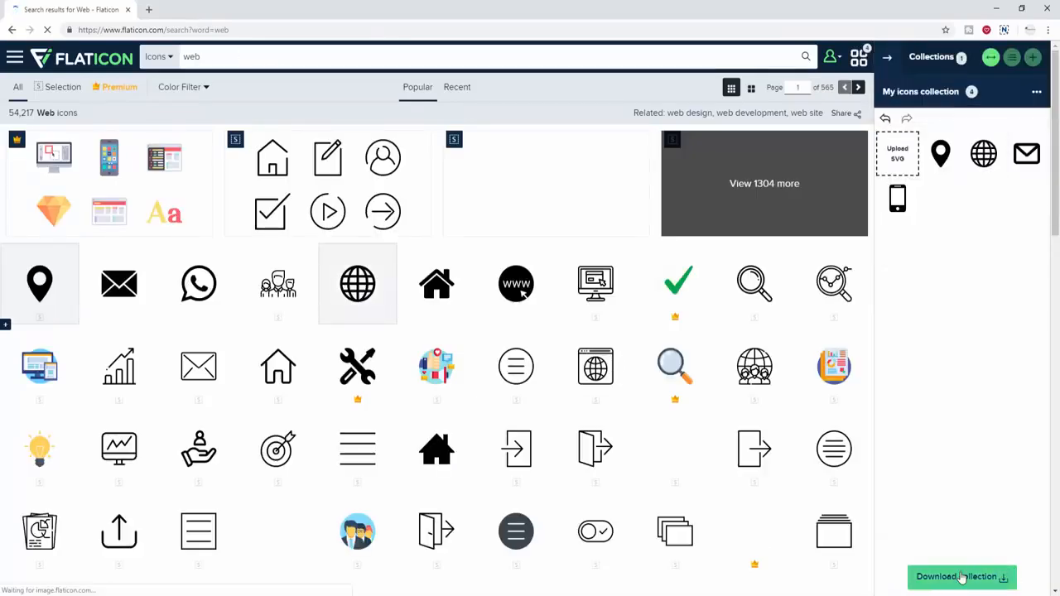
- Download the icon collection in EPS format as a free download
{"action": "left_click", "coordinate": [965, 577]}
{"action": "left_click", "coordinate": [970, 248]}
{"action": "left_click", "coordinate": [655, 241]}
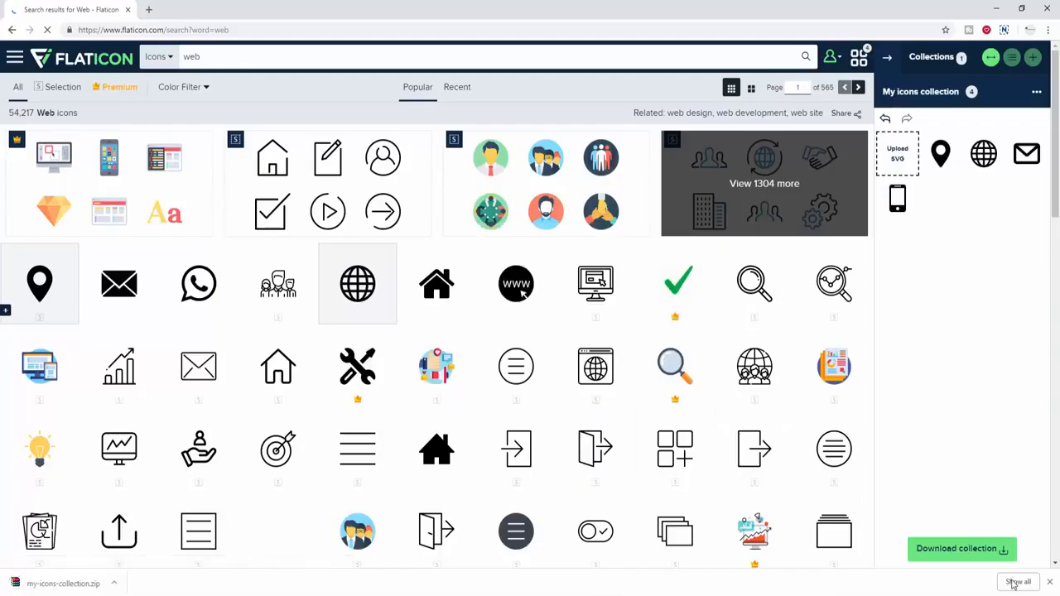
{"action": "left_click", "coordinate": [1018, 583]}
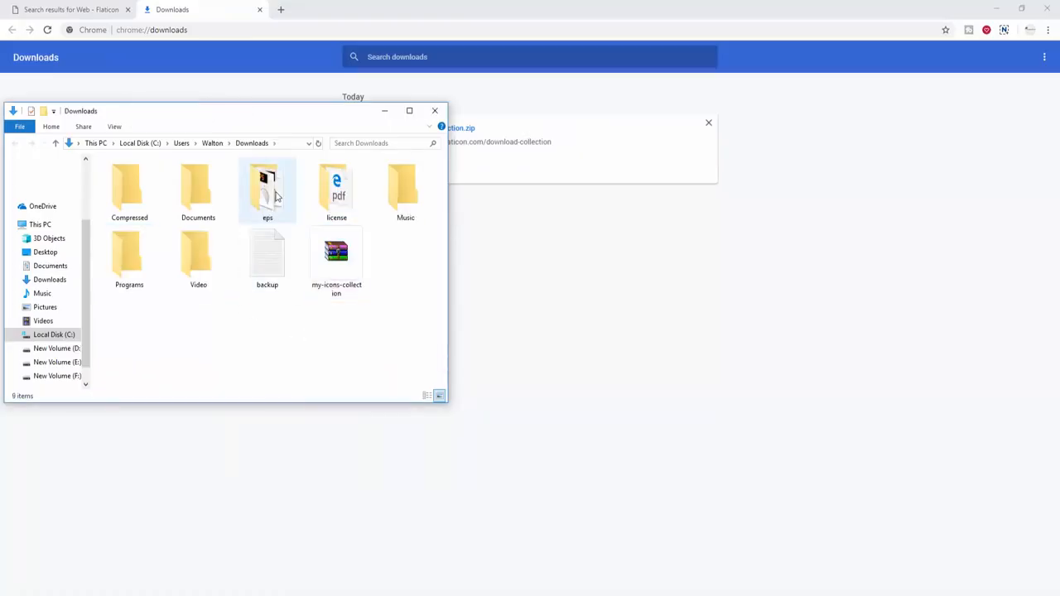
- Bring all four EPS files from the eps folder into the card document and shrink them
{"action": "double_click", "coordinate": [268, 190]}
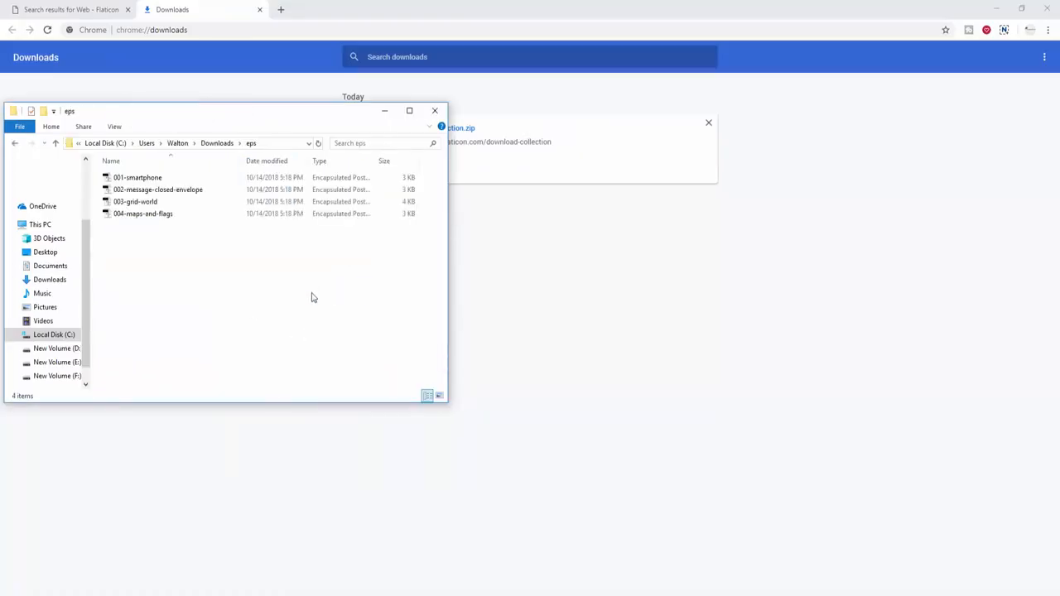
{"action": "key", "text": "ctrl+a"}
{"action": "left_click_drag", "start_coordinate": [135, 211], "coordinate": [270, 280]}
{"action": "left_click_drag", "start_coordinate": [328, 162], "coordinate": [197, 245]}
{"action": "left_click_drag", "start_coordinate": [291, 222], "coordinate": [345, 286]}
{"action": "left_click", "coordinate": [200, 346]}
- Move the phone icon beside the card and place the other icons next to it
{"action": "scroll", "coordinate": [349, 284], "scroll_direction": "up", "scroll_amount": 5}
{"action": "left_click_drag", "start_coordinate": [138, 408], "coordinate": [356, 397]}
{"action": "left_click_drag", "start_coordinate": [355, 399], "coordinate": [259, 340]}
{"action": "left_click_drag", "start_coordinate": [275, 375], "coordinate": [490, 285]}
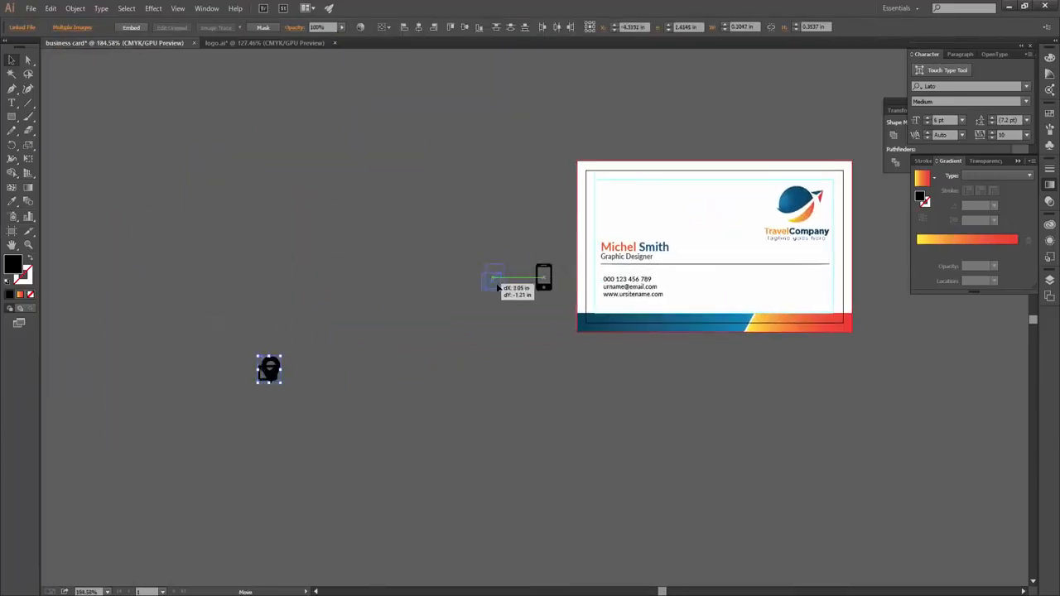
- Save the document as 'business card', accepting the default save options
{"action": "key", "text": "ctrl+s"}
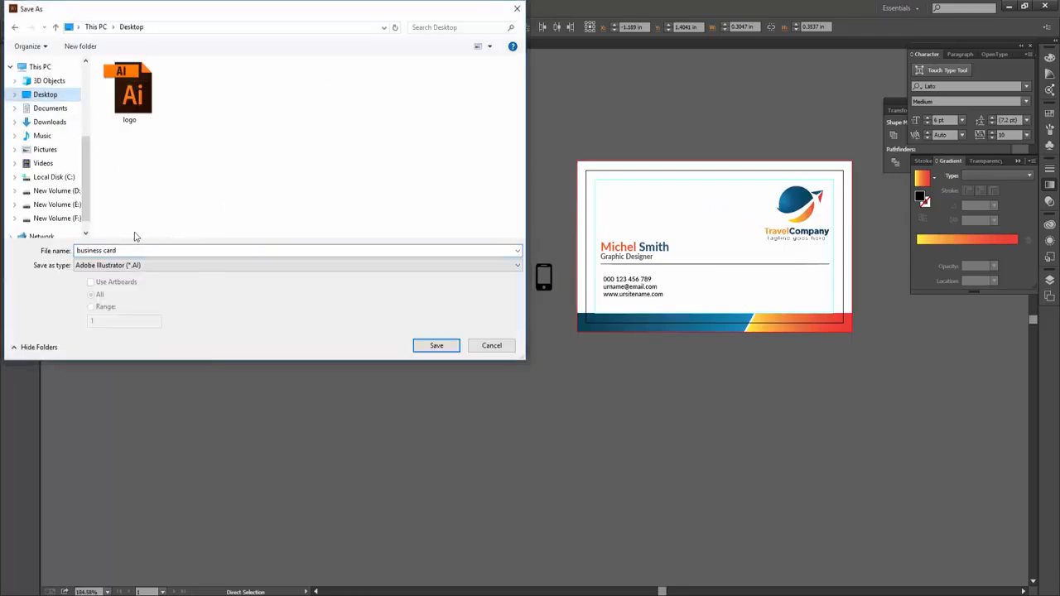
{"action": "left_click", "coordinate": [439, 346]}
{"action": "left_click", "coordinate": [567, 458]}
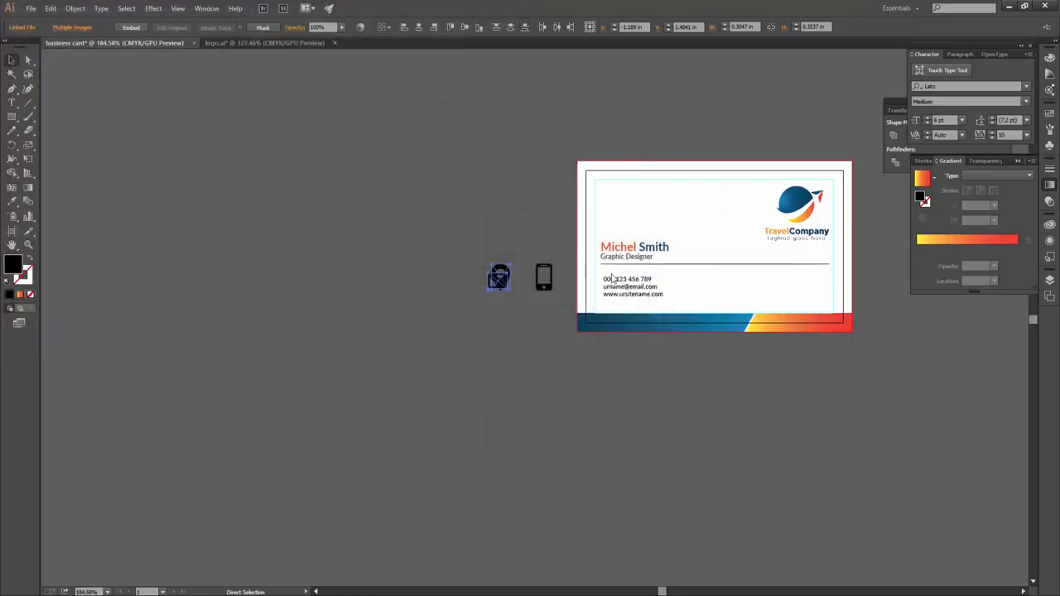
- Give the contact text 8 pt leading and Regular style, then shift it right
{"action": "scroll", "coordinate": [612, 280], "scroll_direction": "up", "scroll_amount": 5}
{"action": "left_click", "coordinate": [636, 328]}
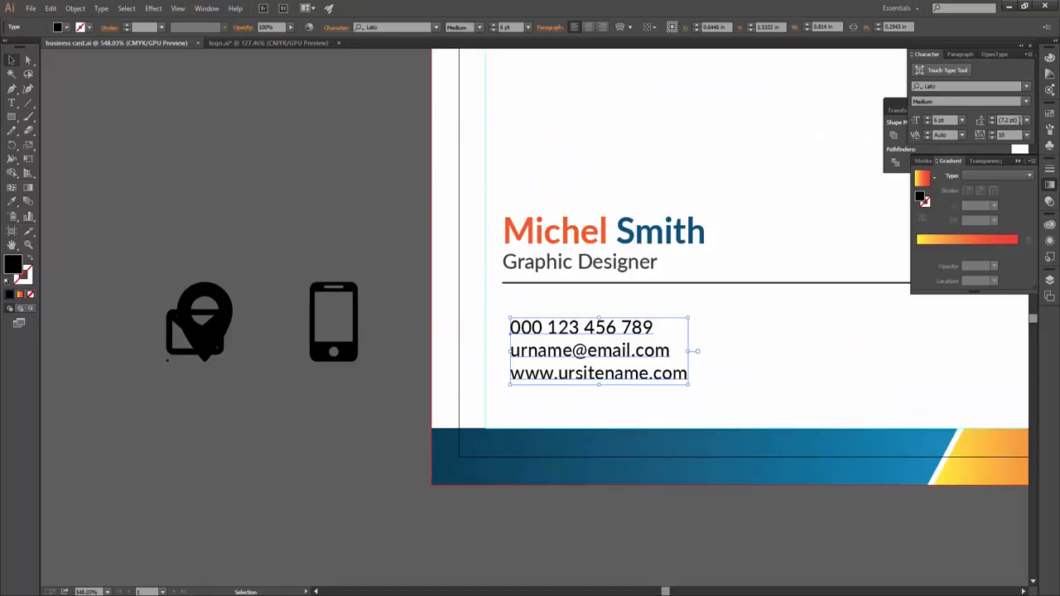
{"action": "type", "text": "8"}
{"action": "key", "text": "Return"}
{"action": "left_click", "coordinate": [620, 367]}
{"action": "left_click", "coordinate": [479, 28]}
{"action": "left_click", "coordinate": [467, 115]}
{"action": "left_click_drag", "start_coordinate": [549, 345], "coordinate": [573, 345]}
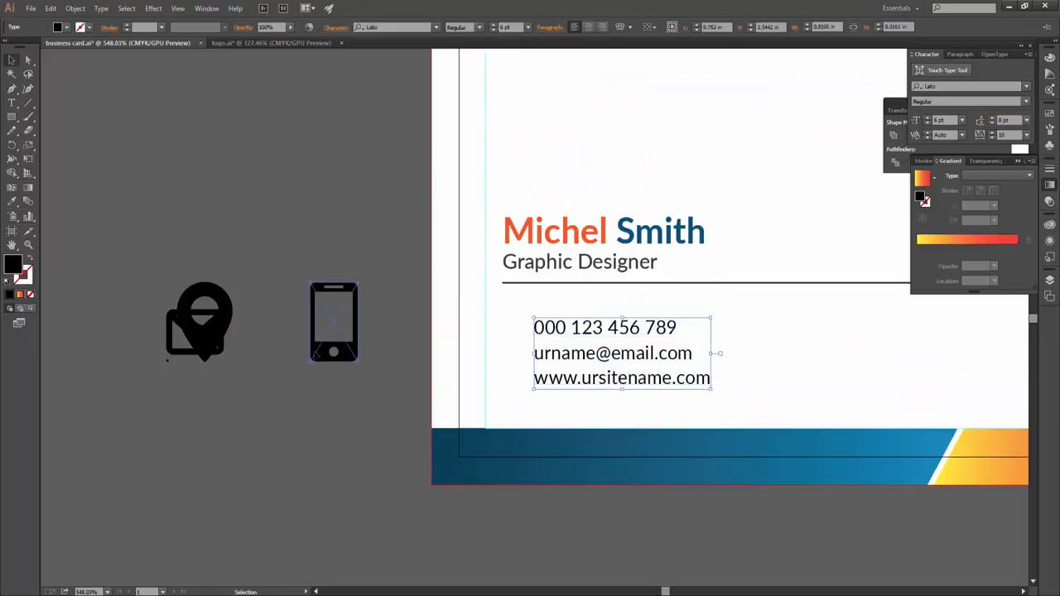
- Shrink the phone icon and nudge it beside the phone number
{"action": "left_click", "coordinate": [358, 284]}
{"action": "left_click_drag", "start_coordinate": [342, 316], "coordinate": [498, 330]}
{"action": "scroll", "coordinate": [499, 329], "scroll_direction": "up", "scroll_amount": 2}
{"action": "key", "text": "Left"}
{"action": "key", "text": "Left"}
{"action": "key", "text": "Left"}
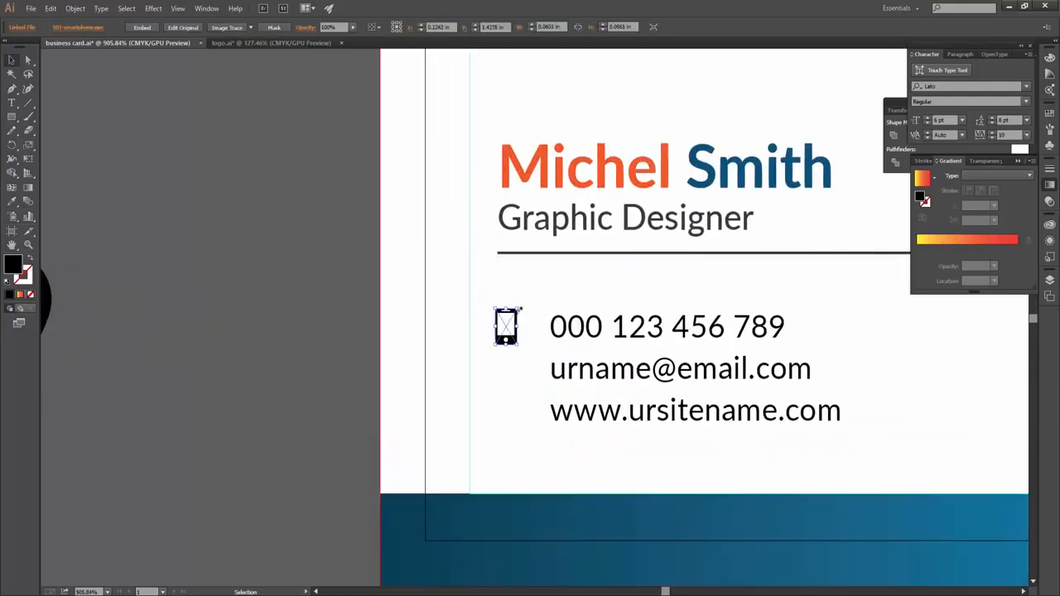
{"action": "scroll", "coordinate": [538, 352], "scroll_direction": "down", "scroll_amount": 1}
- Place the envelope icon beside the e-mail line and resize the phone icon to match
{"action": "left_click_drag", "start_coordinate": [91, 348], "coordinate": [273, 363]}
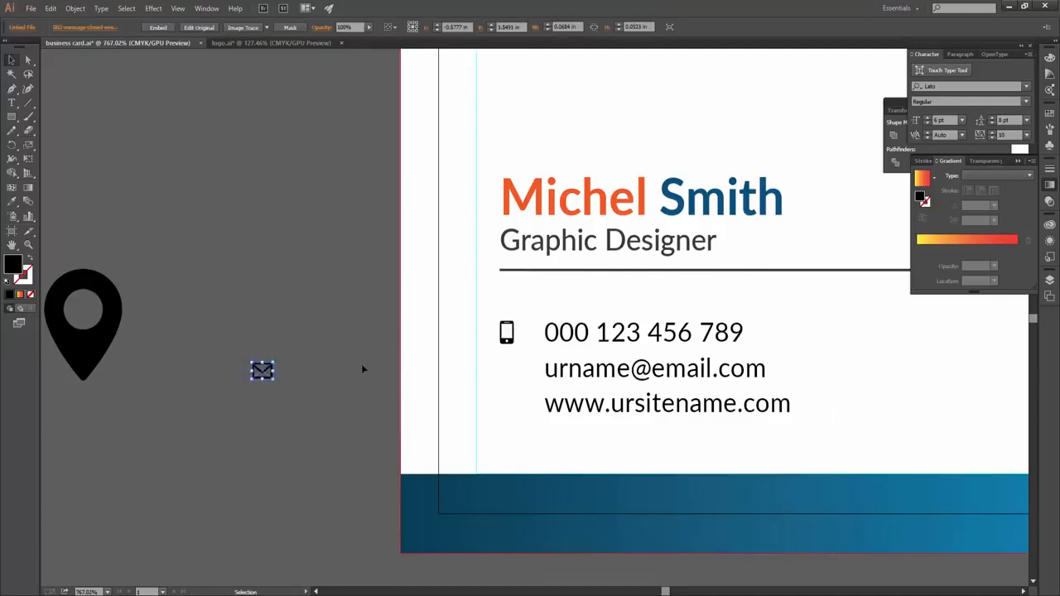
{"action": "scroll", "coordinate": [520, 375], "scroll_direction": "up", "scroll_amount": 1}
{"action": "left_click_drag", "start_coordinate": [530, 362], "coordinate": [527, 369]}
{"action": "left_click_drag", "start_coordinate": [517, 320], "coordinate": [522, 332]}
{"action": "scroll", "coordinate": [522, 331], "scroll_direction": "up", "scroll_amount": 3}
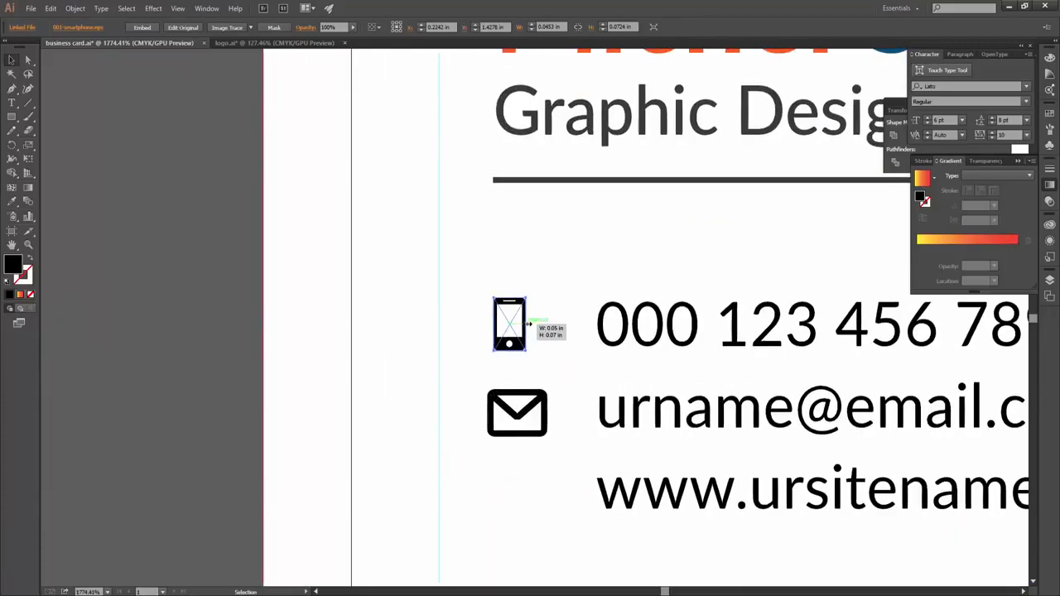
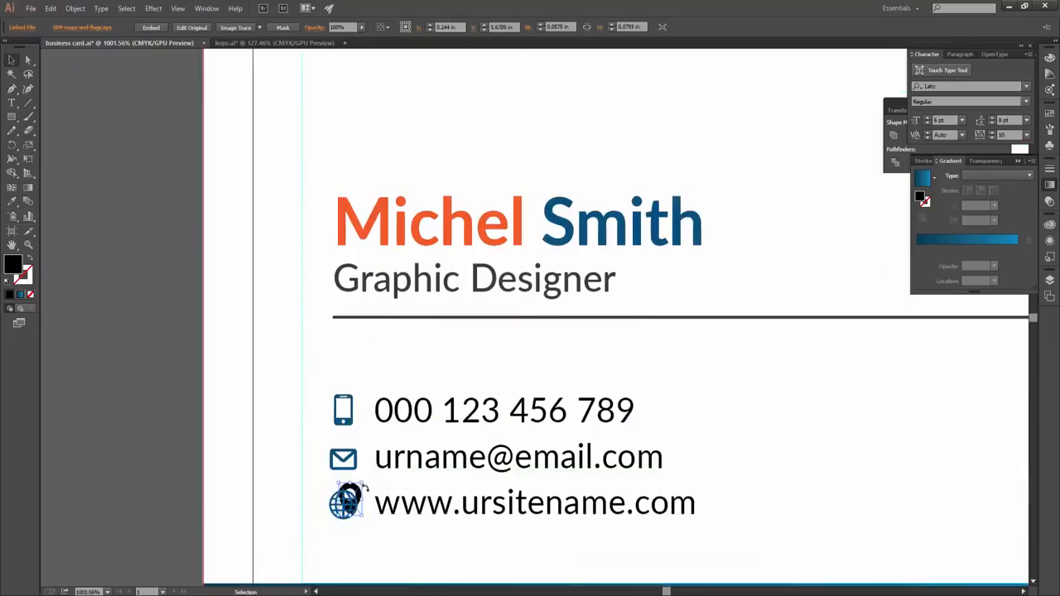
- Sample the icons' blue onto the location pin with the Eyedropper
{"action": "key", "text": "i"}
{"action": "left_click", "coordinate": [342, 457]}
{"action": "key", "text": "v"}
{"action": "left_click", "coordinate": [878, 534]}
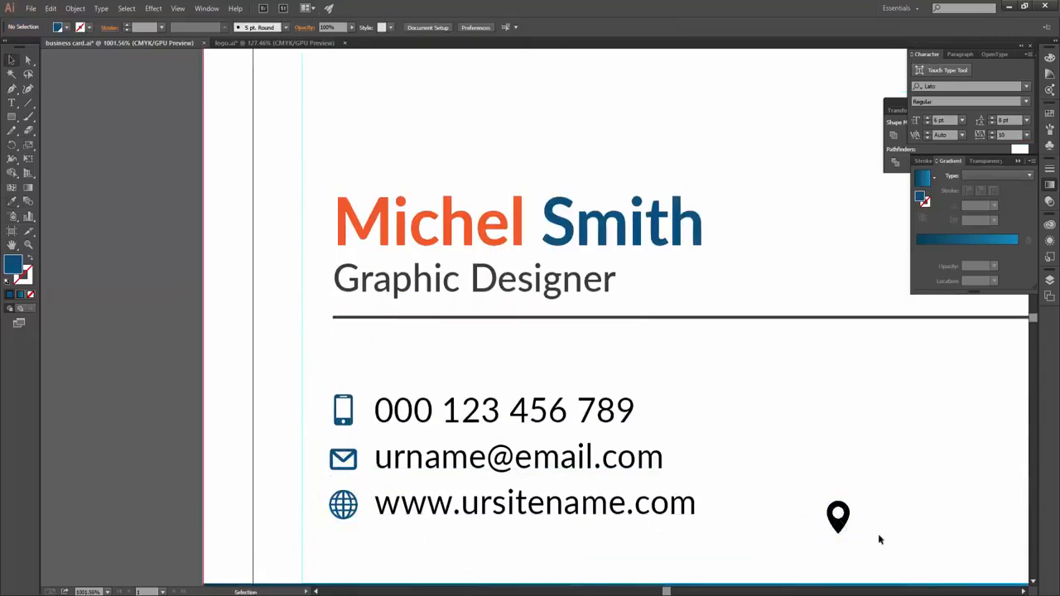
{"action": "left_click", "coordinate": [838, 524]}
- Embed the pin, fill it with the blue swatch, and move it above the street address
{"action": "left_click", "coordinate": [150, 27]}
{"action": "left_click", "coordinate": [63, 27]}
{"action": "left_click", "coordinate": [77, 71]}
{"action": "key", "text": "ctrl+0"}
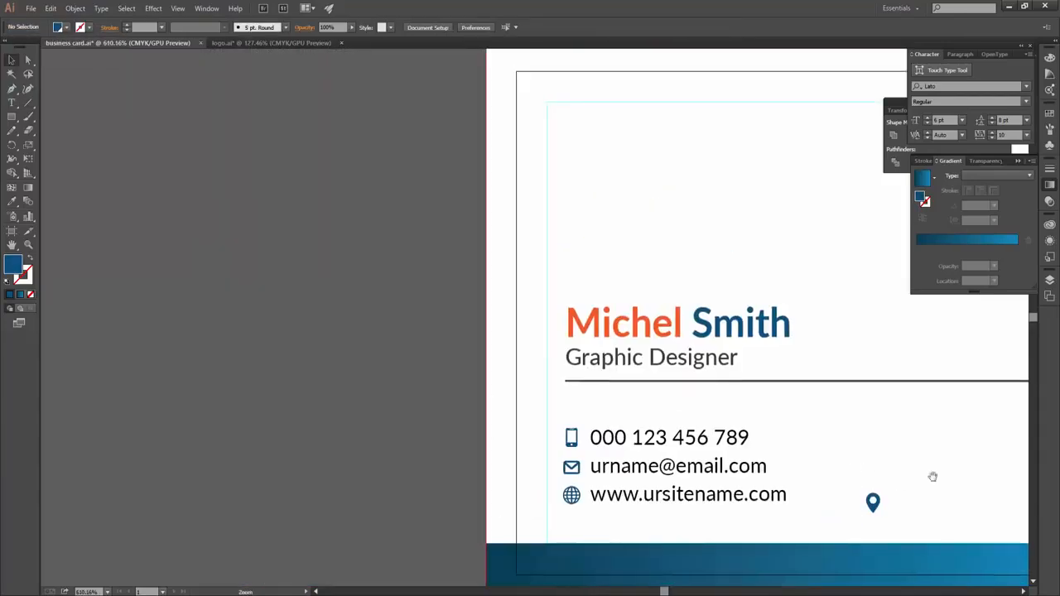
{"action": "left_click_drag", "start_coordinate": [507, 484], "coordinate": [947, 434]}
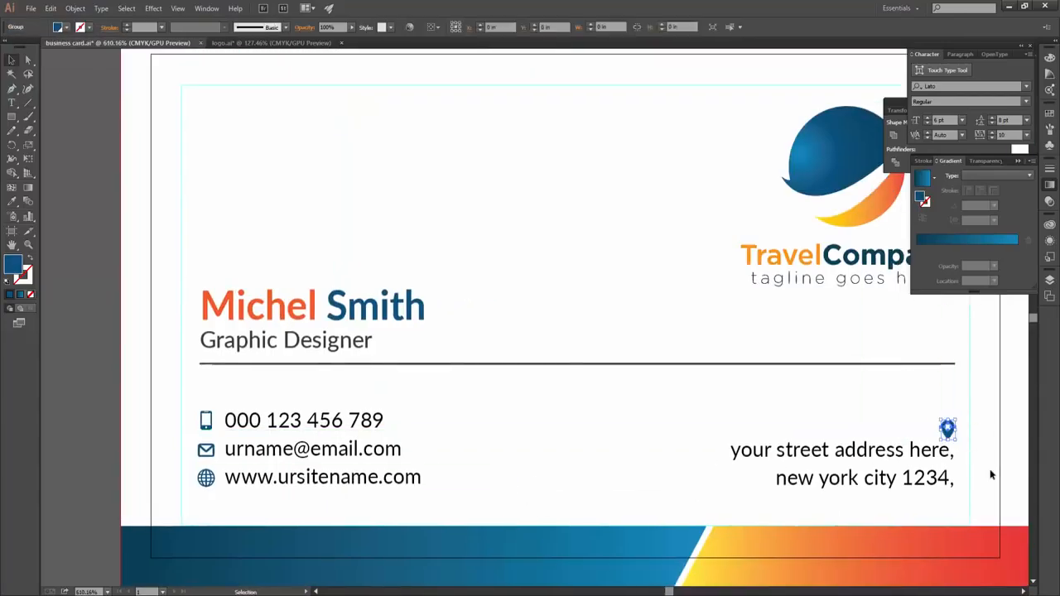
- Nudge the divider line and the name and title text down on the card
{"action": "scroll", "coordinate": [990, 468], "scroll_direction": "down", "scroll_amount": 1}
{"action": "scroll", "coordinate": [980, 540], "scroll_direction": "down", "scroll_amount": 1}
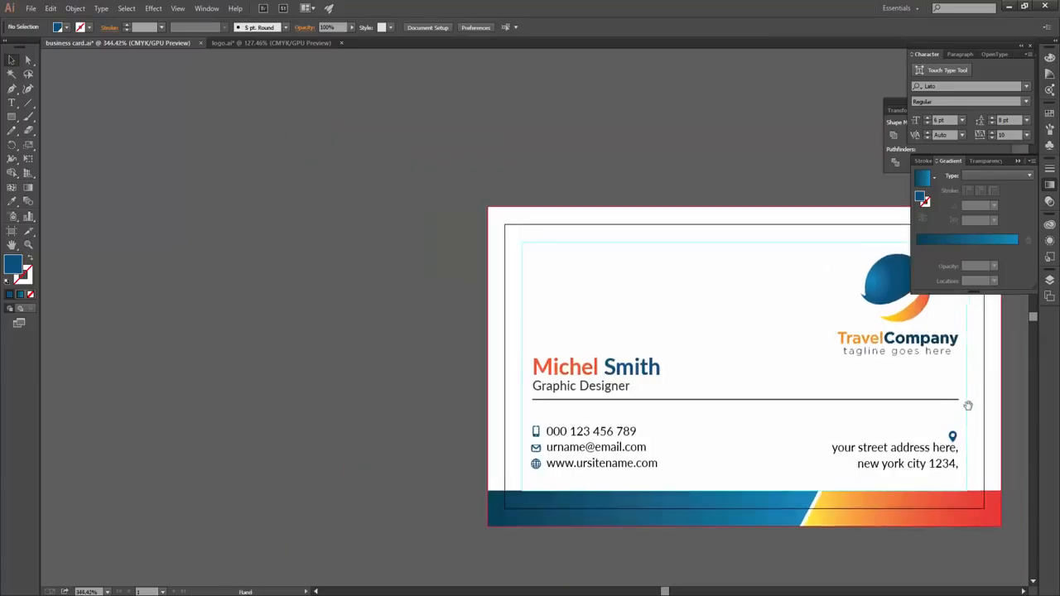
{"action": "left_click_drag", "start_coordinate": [781, 386], "coordinate": [629, 417]}
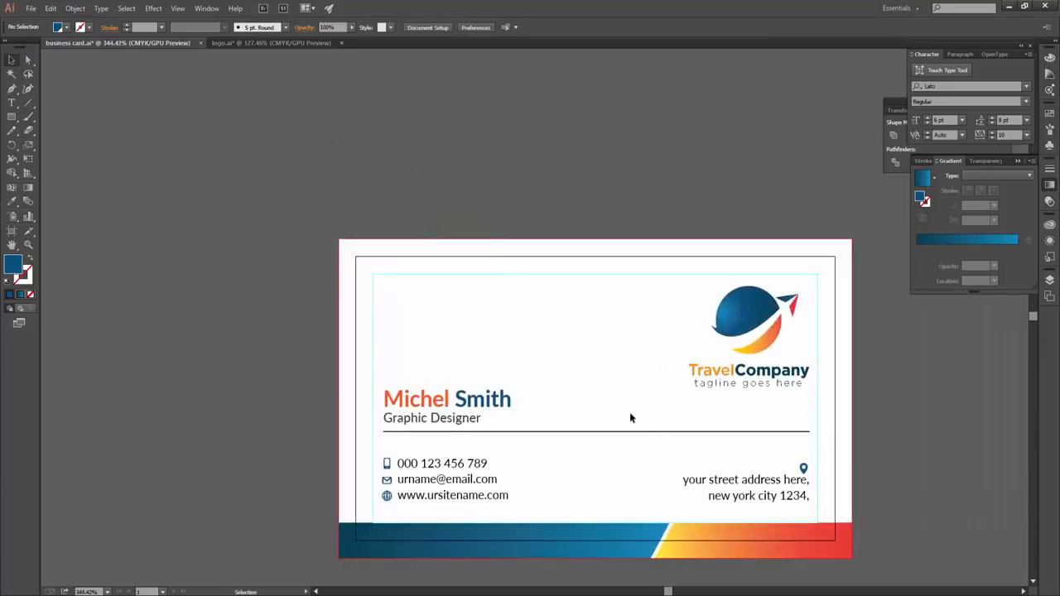
{"action": "left_click", "coordinate": [557, 431]}
{"action": "key", "text": "shift+Down"}
{"action": "key", "text": "Up"}
{"action": "key", "text": "Up"}
{"action": "left_click", "coordinate": [503, 405]}
{"action": "key", "text": "Down"}
{"action": "key", "text": "Down"}
{"action": "key", "text": "Down"}
{"action": "left_click", "coordinate": [557, 415]}
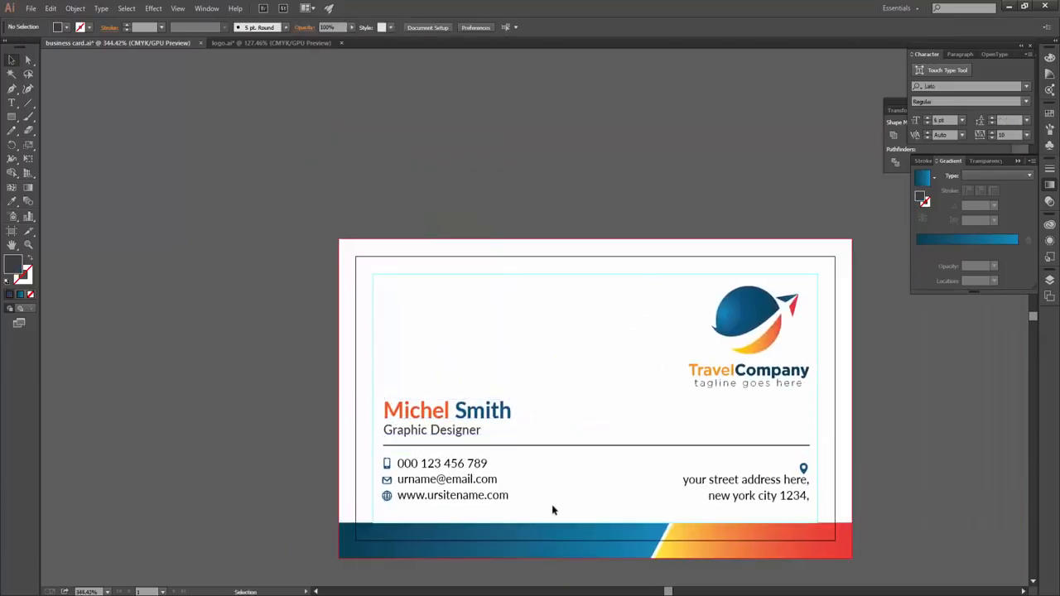
{"action": "scroll", "coordinate": [395, 464], "scroll_direction": "up", "scroll_amount": 1}
{"action": "left_click", "coordinate": [506, 441]}
{"action": "left_click", "coordinate": [498, 408]}
{"action": "left_click", "coordinate": [212, 375]}
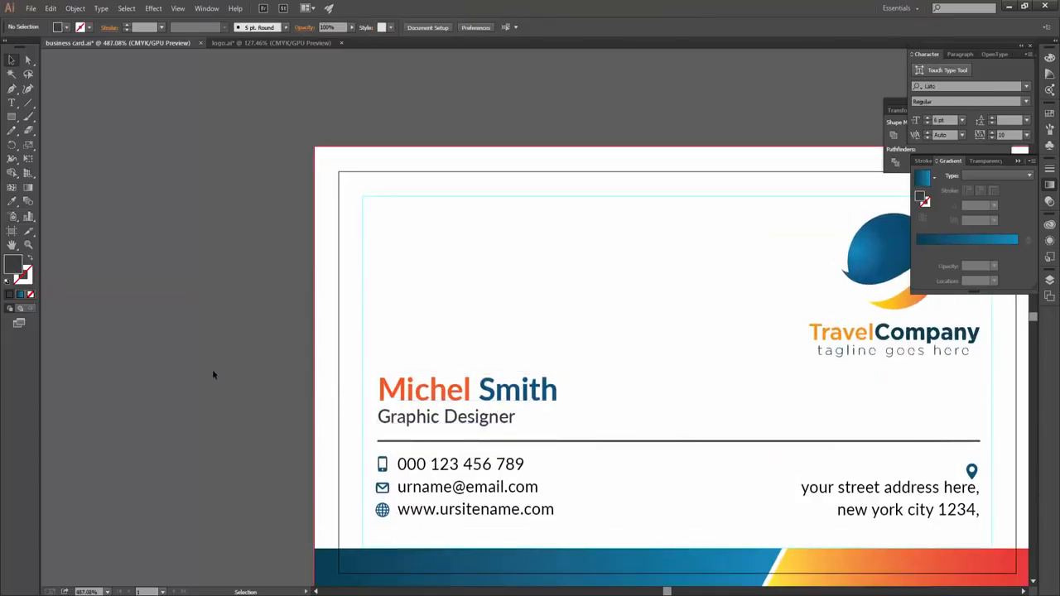
- Draw a small blue-filled square at the card's left edge beside the name
{"action": "mouse_move", "coordinate": [320, 382]}
{"action": "left_mouse_down"}
{"action": "mouse_move", "coordinate": [404, 431]}
{"action": "mouse_move", "coordinate": [362, 401]}
{"action": "left_mouse_up"}
{"action": "key", "text": "v"}
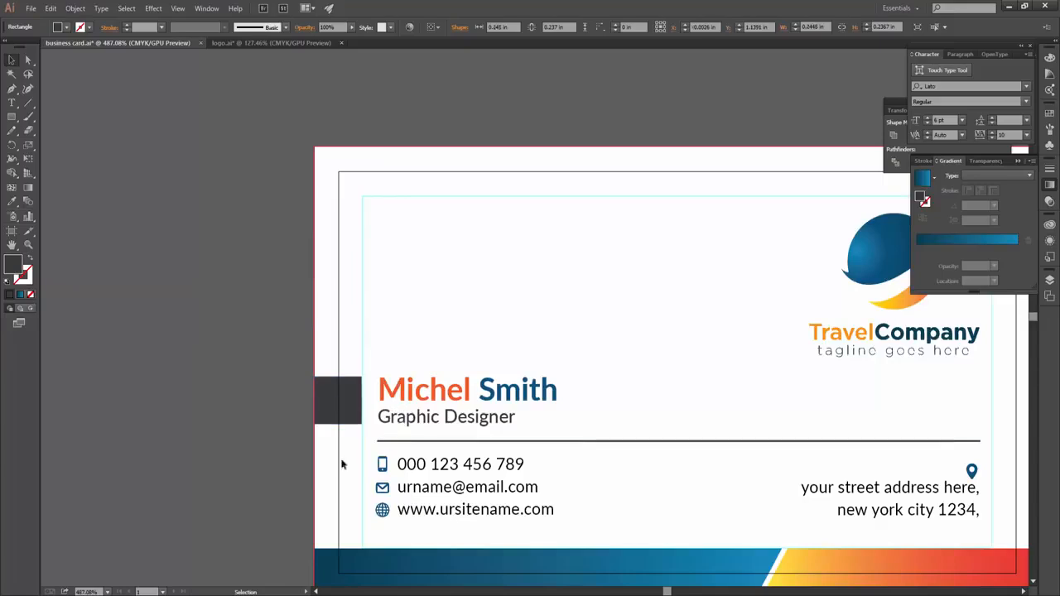
{"action": "left_click", "coordinate": [67, 27]}
{"action": "left_click", "coordinate": [87, 75]}
{"action": "left_click", "coordinate": [194, 360]}
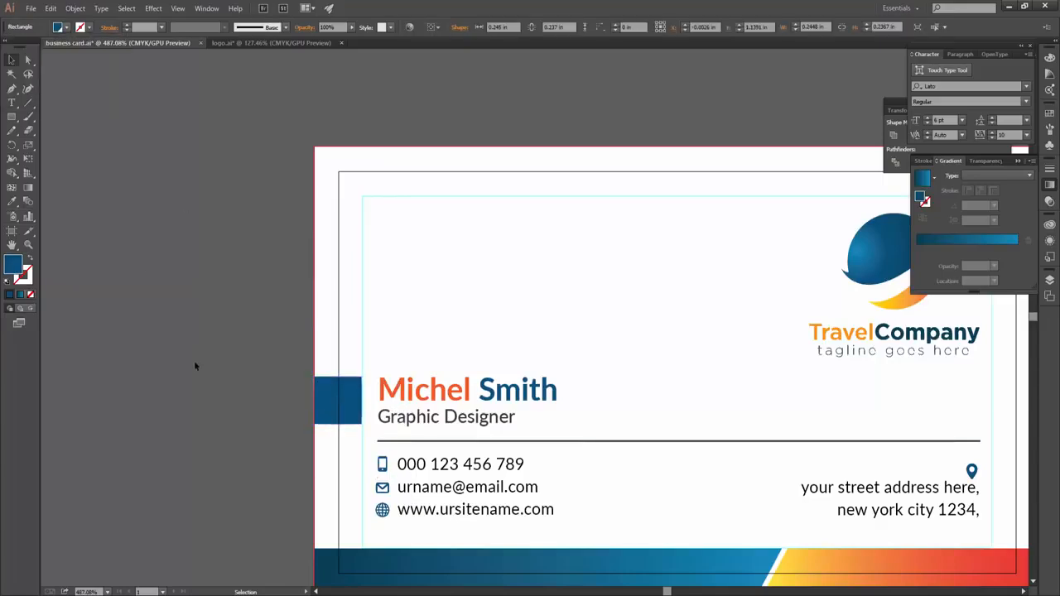
{"action": "scroll", "coordinate": [738, 407], "scroll_direction": "down", "scroll_amount": 2}
{"action": "left_click_drag", "start_coordinate": [833, 383], "coordinate": [782, 396]}
{"action": "scroll", "coordinate": [783, 396], "scroll_direction": "down", "scroll_amount": 1}
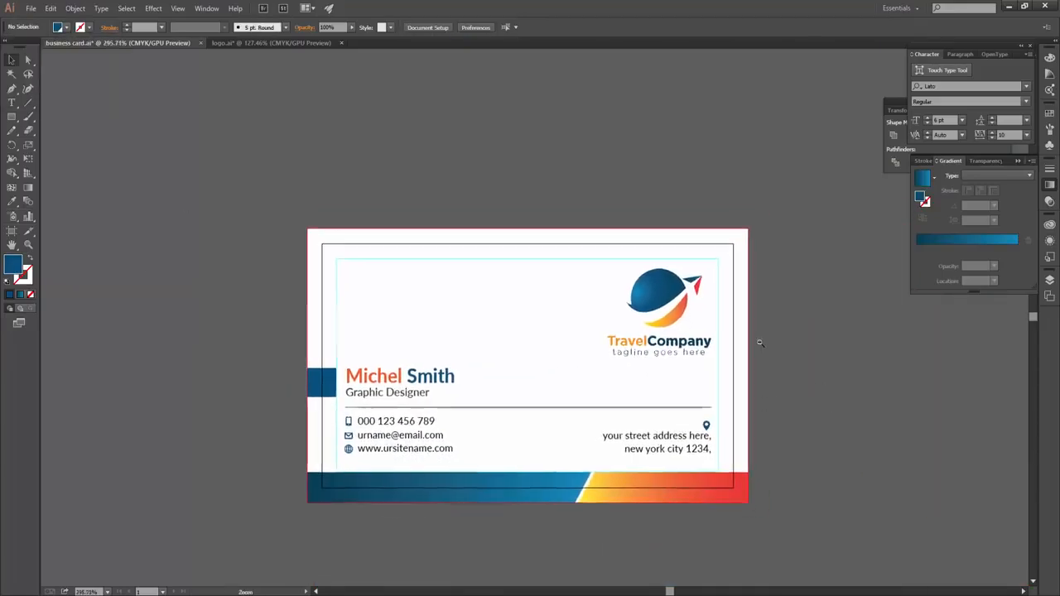
{"action": "left_click_drag", "start_coordinate": [569, 483], "coordinate": [436, 457]}
{"action": "key", "text": "ctrl+a"}
{"action": "left_click", "coordinate": [586, 419]}
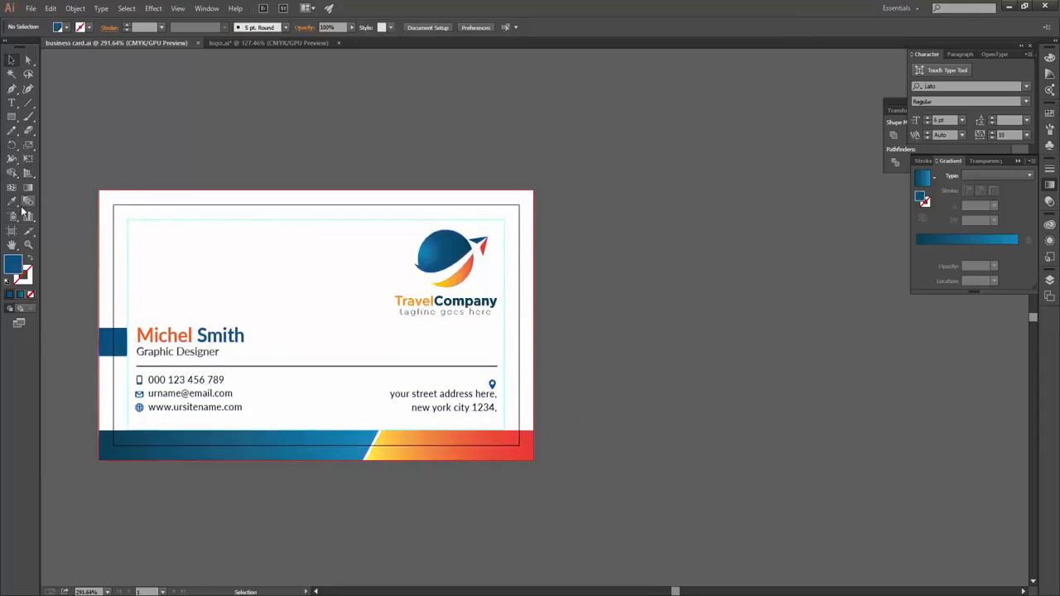
- Alt-drag Artboard 1 to the right with the Artboard tool to create a duplicate card
{"action": "key", "text": "shift+o"}
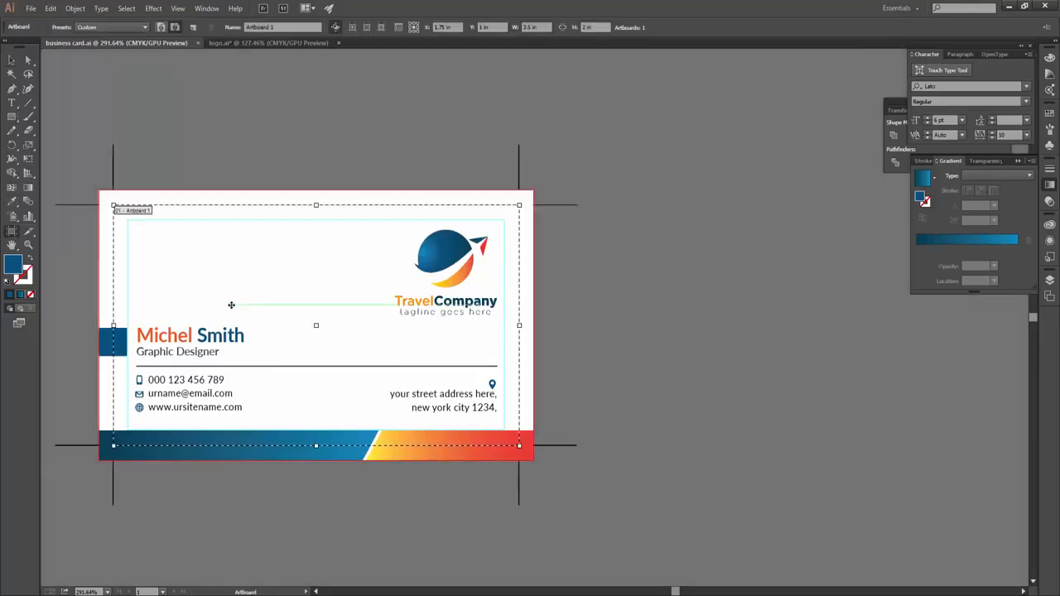
{"action": "left_click_drag", "start_coordinate": [361, 315], "coordinate": [634, 322]}
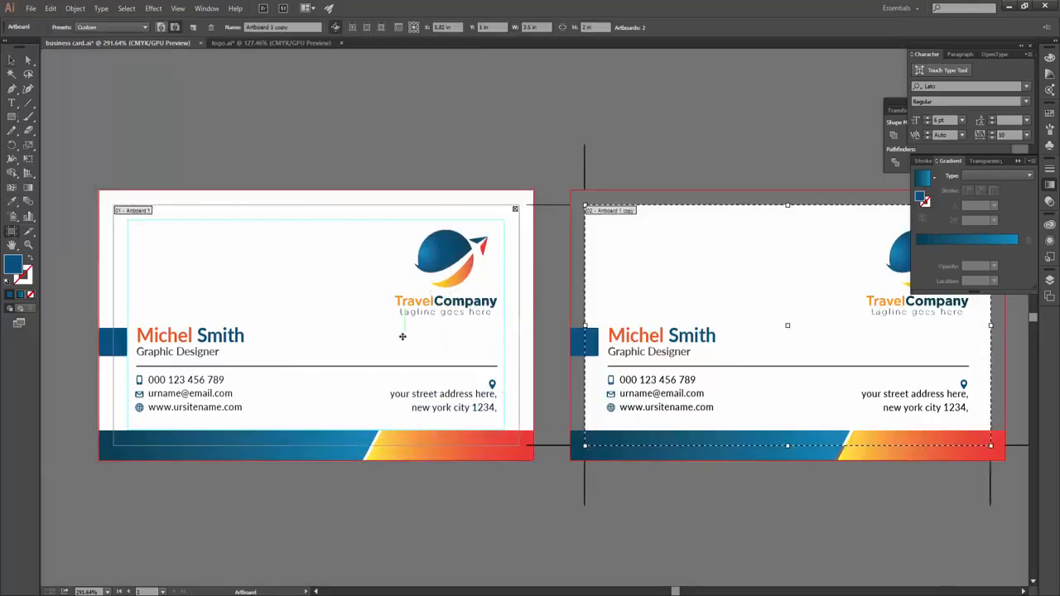
{"action": "left_click", "coordinate": [11, 59]}
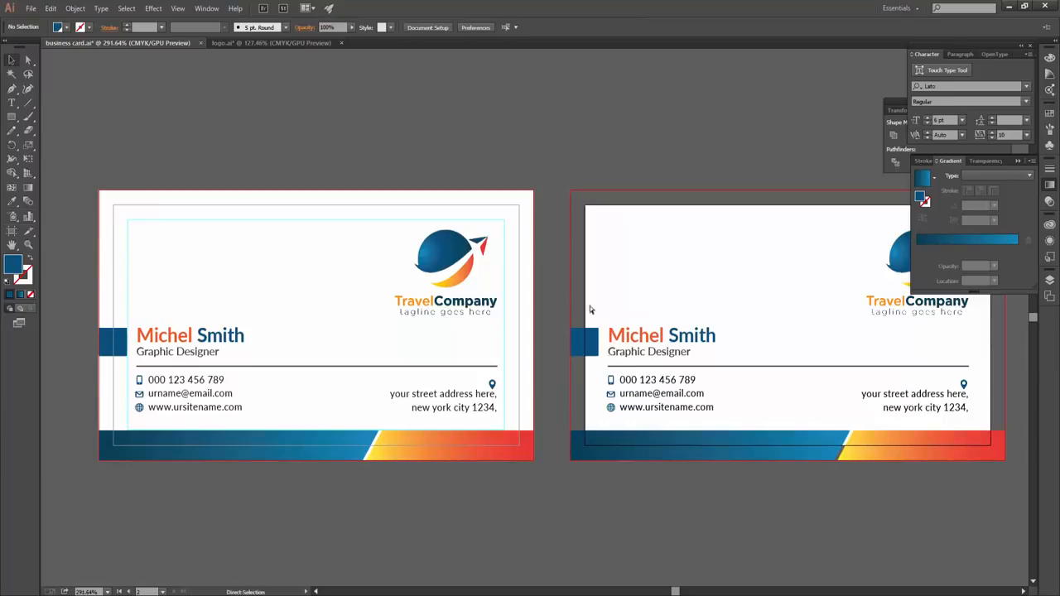
{"action": "key", "text": "ctrl+z"}
{"action": "key", "text": "shift+o"}
{"action": "left_click_drag", "start_coordinate": [211, 253], "coordinate": [706, 246]}
{"action": "scroll", "coordinate": [535, 389], "scroll_direction": "down", "scroll_amount": 2}
{"action": "scroll", "coordinate": [536, 388], "scroll_direction": "up", "scroll_amount": 1}
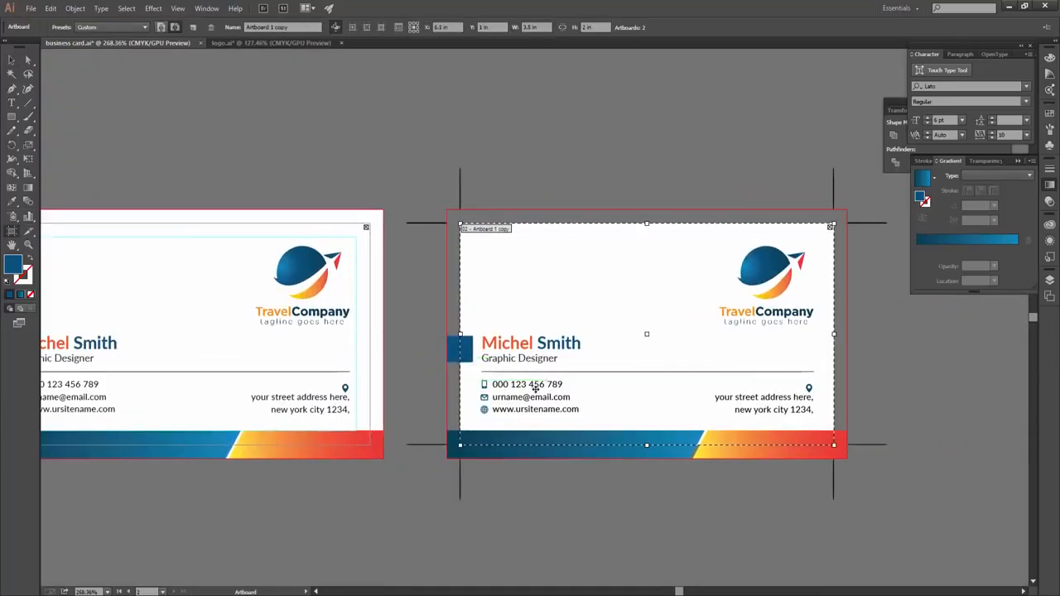
{"action": "left_click", "coordinate": [11, 61]}
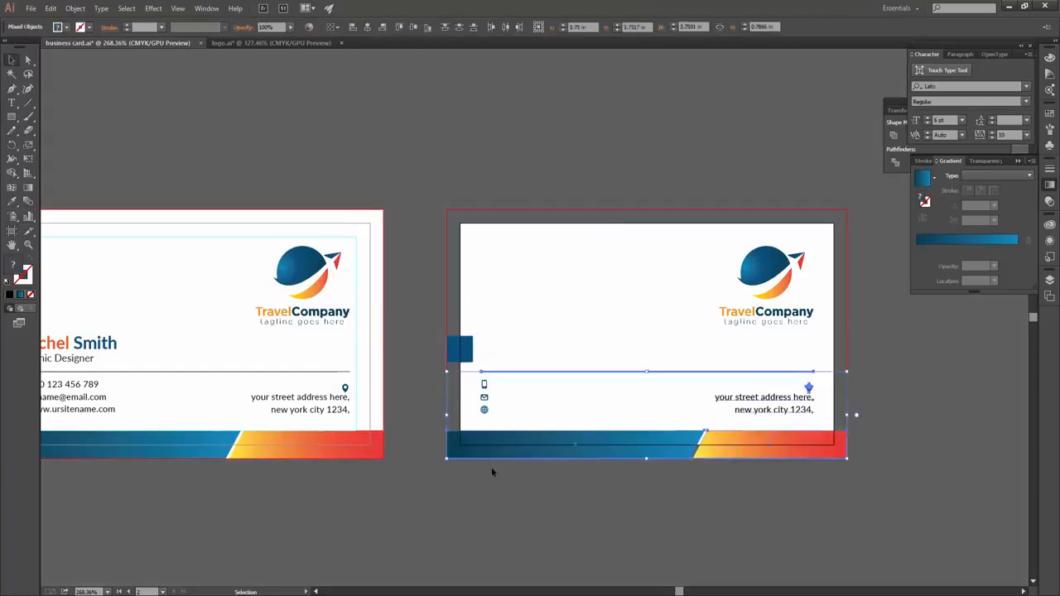
- Try moving the logo on the copied card, then undo the move
{"action": "left_click", "coordinate": [766, 282]}
{"action": "left_click_drag", "start_coordinate": [766, 282], "coordinate": [673, 340]}
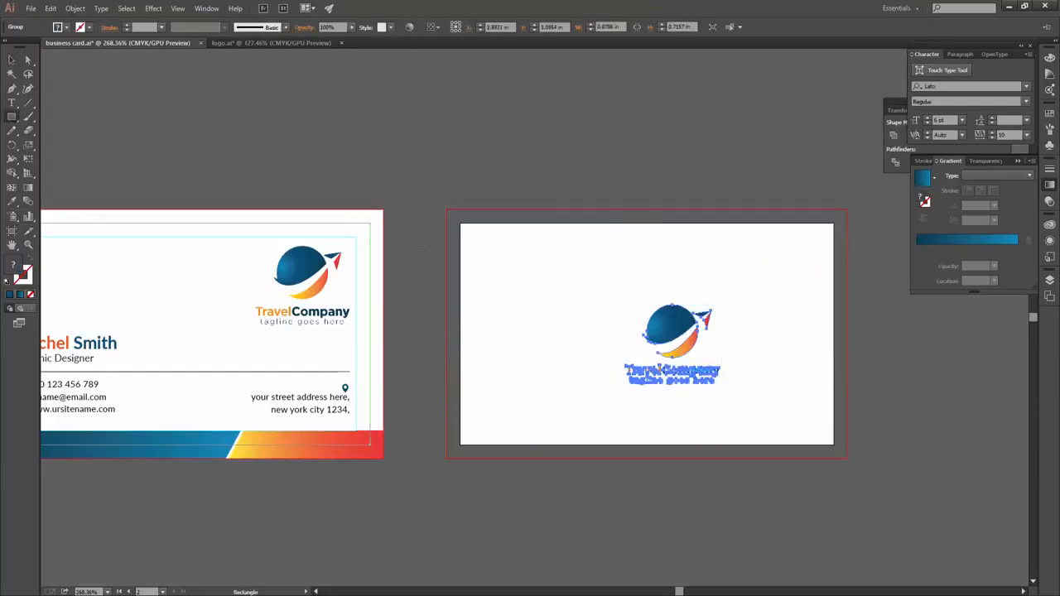
{"action": "key", "text": "ctrl+z"}
{"action": "left_click", "coordinate": [709, 496]}
- Delete everything on the copied card except the logo
{"action": "key", "text": "m"}
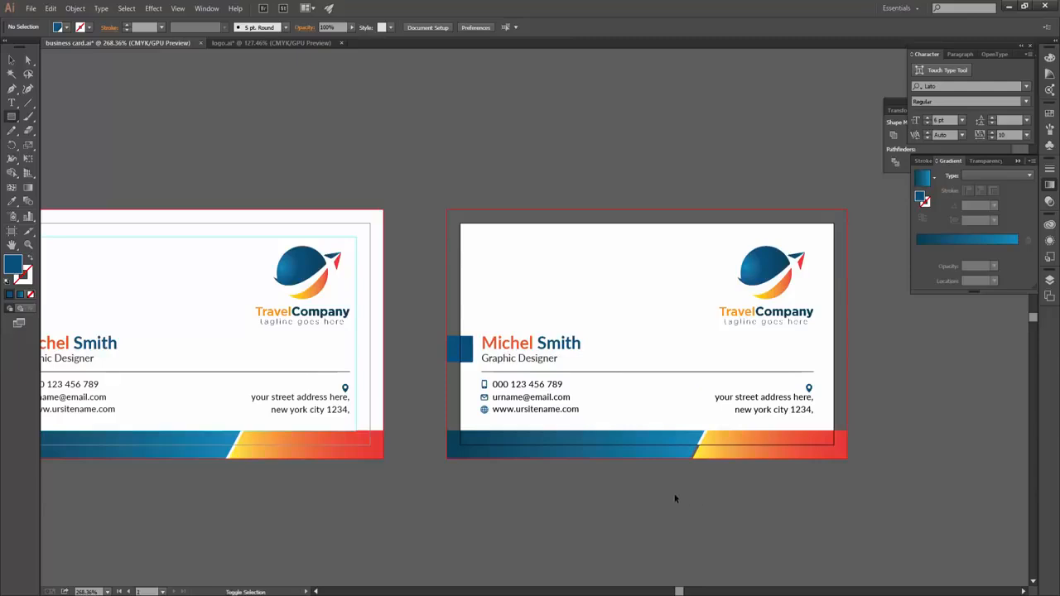
{"action": "key", "text": "v"}
{"action": "left_click_drag", "start_coordinate": [442, 160], "coordinate": [882, 448]}
{"action": "left_click", "coordinate": [766, 282], "text": "shift"}
{"action": "key", "text": "Delete"}
{"action": "left_click", "coordinate": [530, 343]}
{"action": "key", "text": "Delete"}
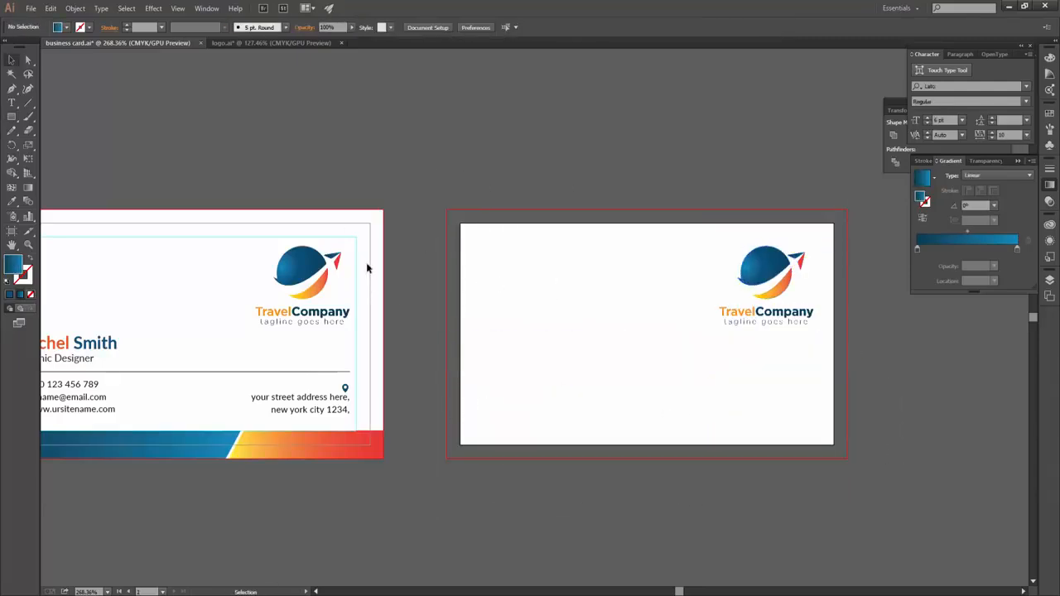
- Draw a card-sized rectangle, offset its path, and turn the inner path into guides
{"action": "key", "text": "m"}
{"action": "mouse_move", "coordinate": [461, 222]}
{"action": "left_mouse_down"}
{"action": "mouse_move", "coordinate": [809, 414]}
{"action": "mouse_move", "coordinate": [834, 445]}
{"action": "left_mouse_up"}
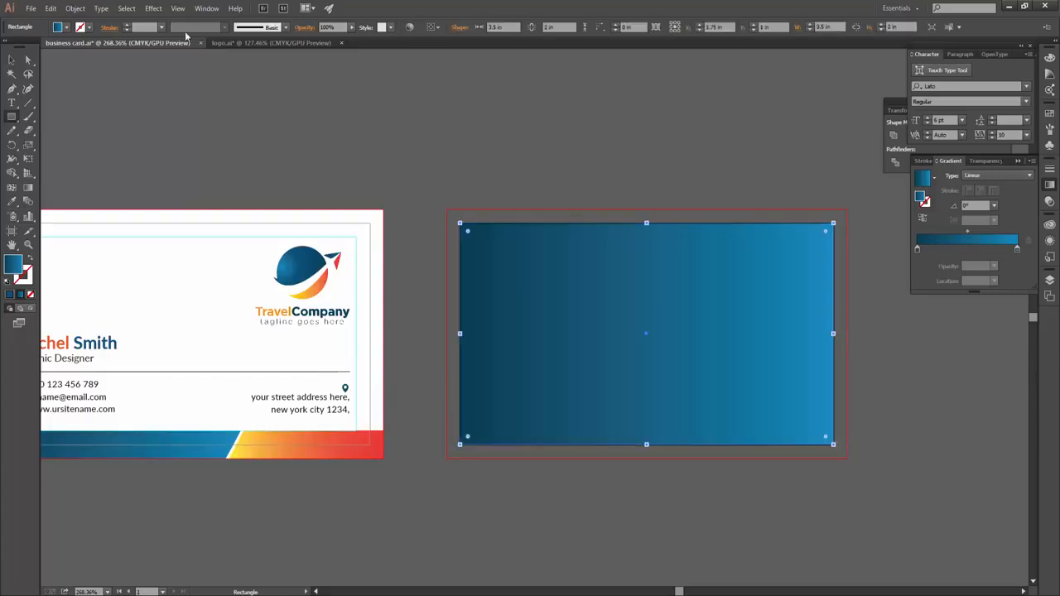
{"action": "left_click", "coordinate": [75, 8]}
{"action": "mouse_move", "coordinate": [105, 239]}
{"action": "left_click", "coordinate": [305, 286]}
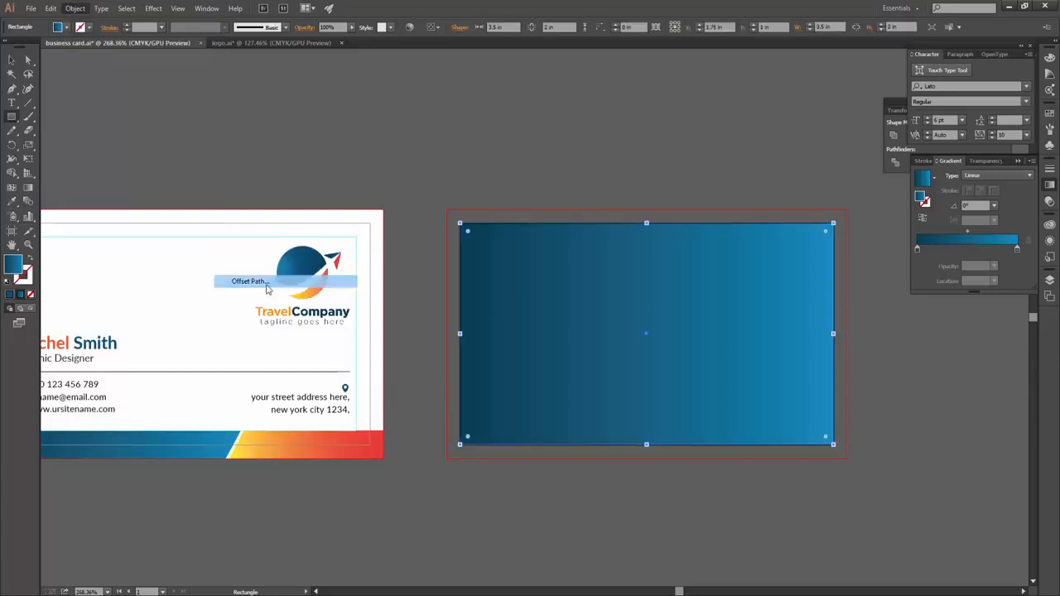
{"action": "key", "text": "Return"}
{"action": "right_click", "coordinate": [478, 239]}
{"action": "left_click", "coordinate": [538, 377]}
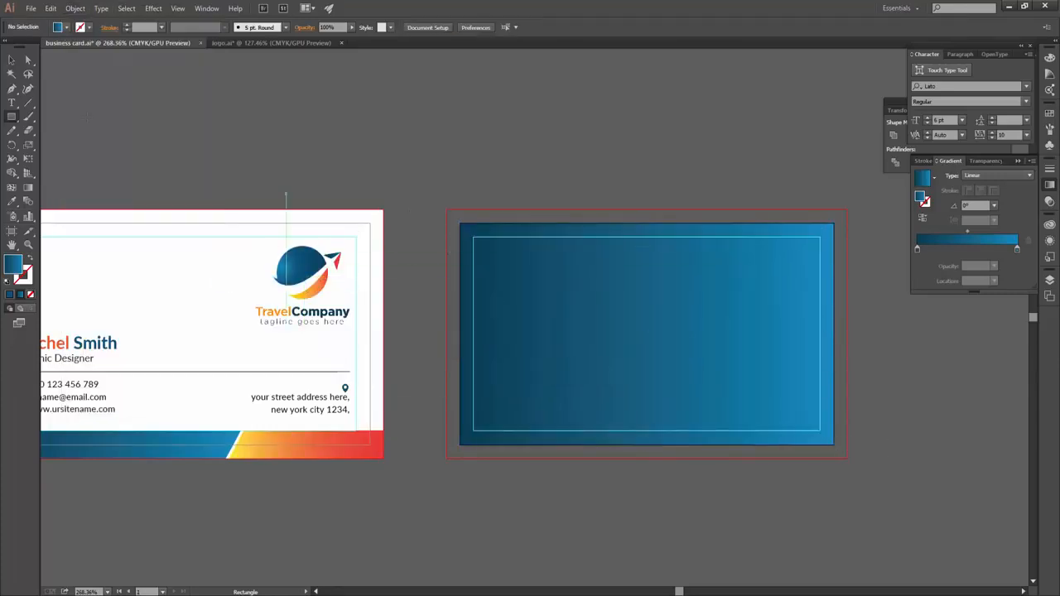
- Stretch the background rectangle out to the bleed and fill it solid dark blue
{"action": "key", "text": "v"}
{"action": "left_click", "coordinate": [516, 308]}
{"action": "left_click_drag", "start_coordinate": [460, 223], "coordinate": [448, 209]}
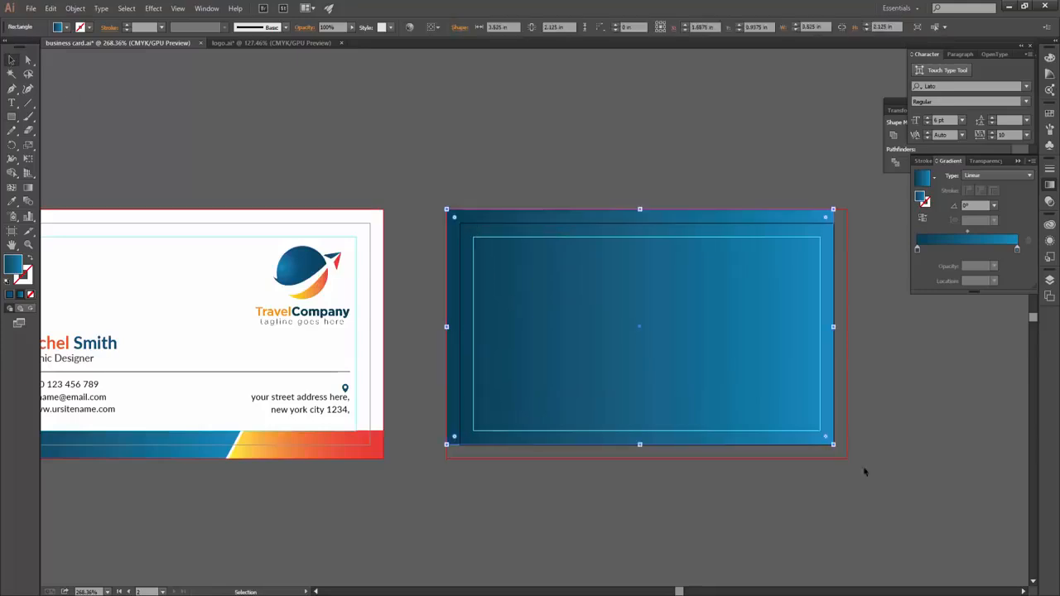
{"action": "left_click_drag", "start_coordinate": [833, 445], "coordinate": [846, 458]}
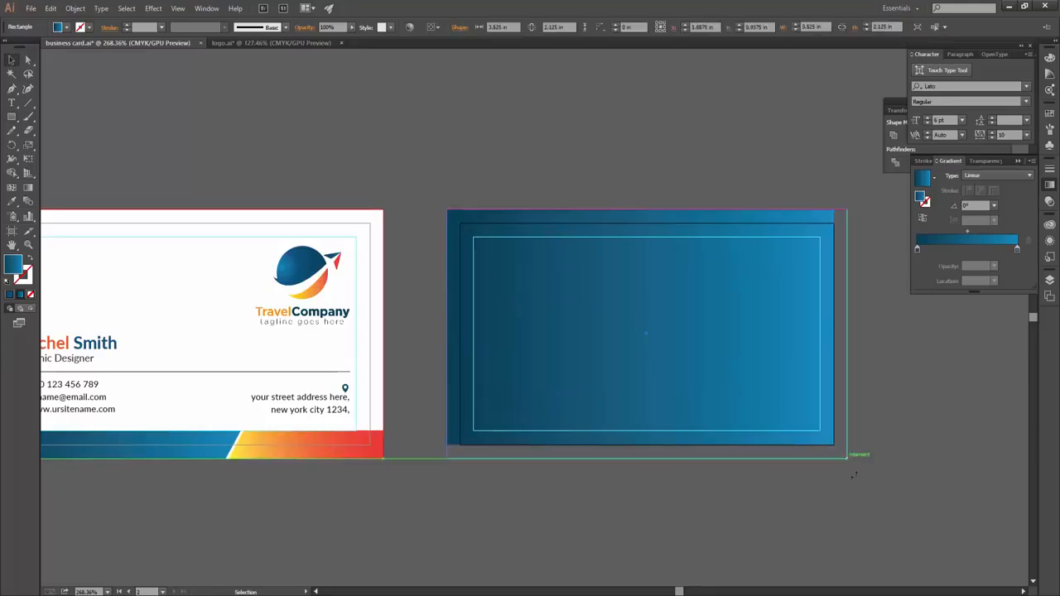
{"action": "left_click", "coordinate": [65, 26]}
{"action": "left_click", "coordinate": [78, 79]}
- Bring the white logo in front of the background, centre it and enlarge it
{"action": "key", "text": "Escape"}
{"action": "key", "text": "ctrl+f"}
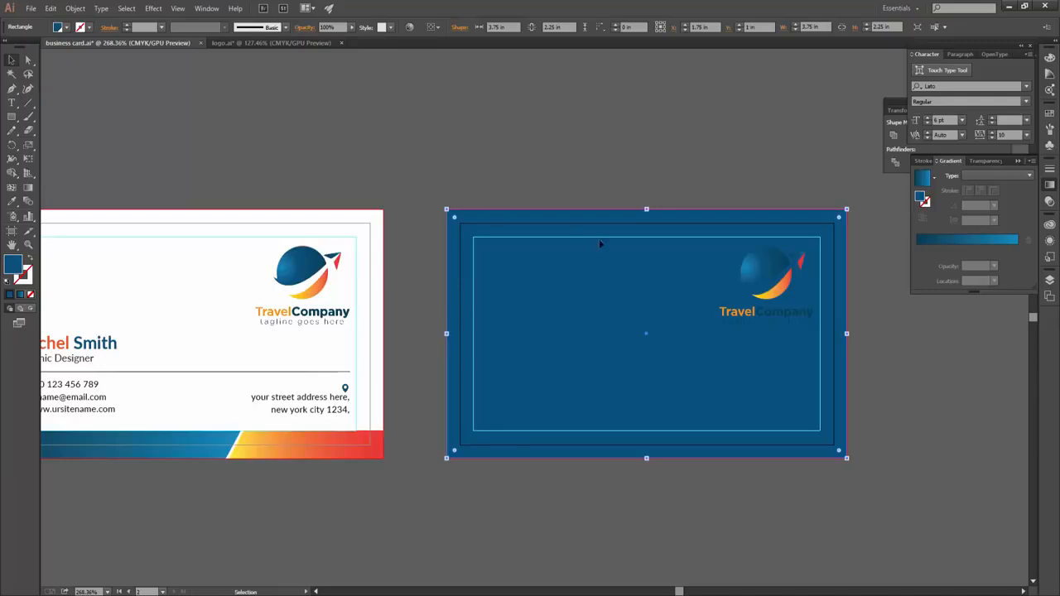
{"action": "left_click", "coordinate": [768, 265]}
{"action": "left_click_drag", "start_coordinate": [767, 264], "coordinate": [643, 319]}
{"action": "left_click_drag", "start_coordinate": [691, 284], "coordinate": [729, 270]}
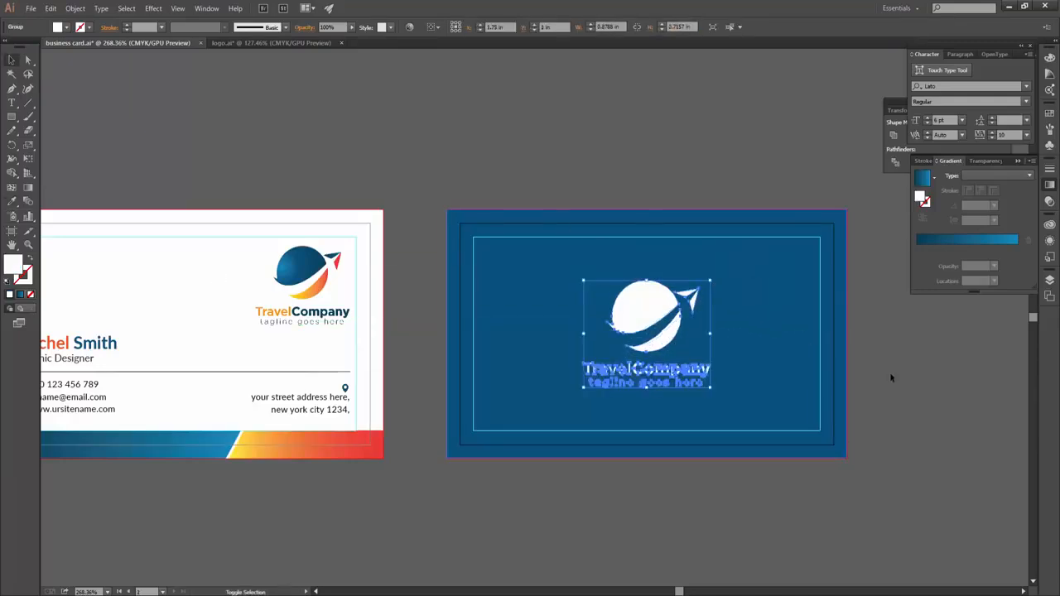
{"action": "left_click", "coordinate": [892, 374]}
{"action": "scroll", "coordinate": [689, 407], "scroll_direction": "up", "scroll_amount": 1}
- Copy the contact text onto the blue card and delete its e-mail line
{"action": "key", "text": "ctrl+alt+0"}
{"action": "left_click", "coordinate": [146, 390]}
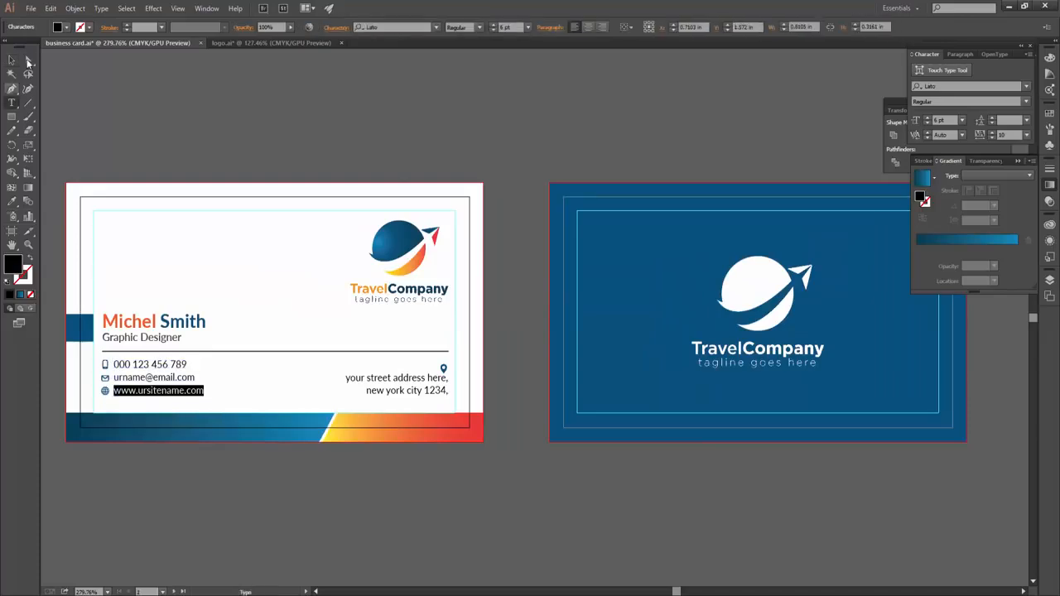
{"action": "left_click", "coordinate": [726, 385]}
{"action": "key", "text": "t"}
{"action": "left_click", "coordinate": [12, 60]}
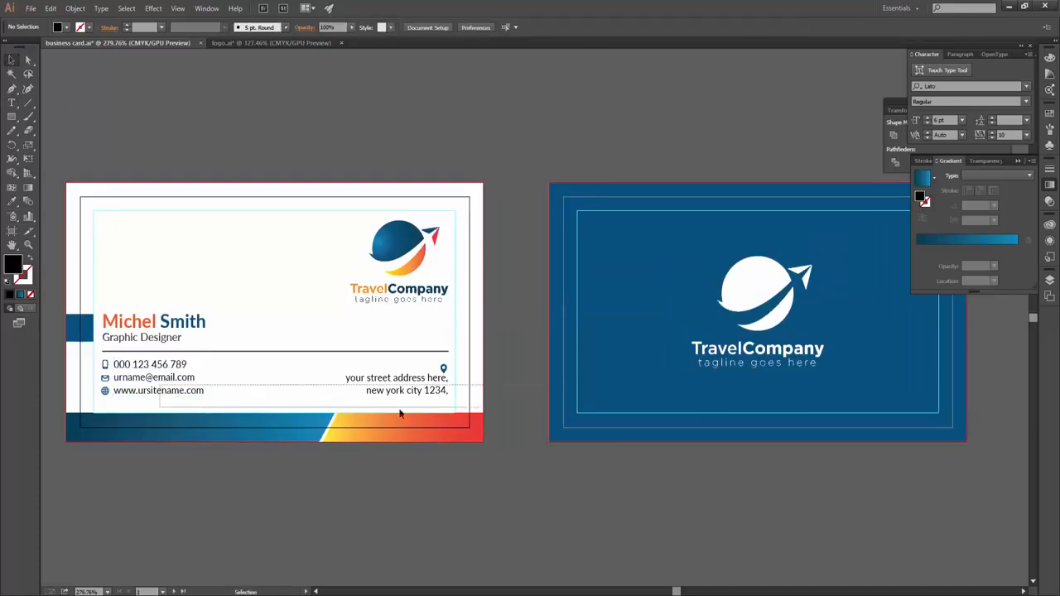
{"action": "left_click", "coordinate": [260, 390]}
{"action": "left_click_drag", "start_coordinate": [202, 378], "coordinate": [406, 398]}
{"action": "left_click_drag", "start_coordinate": [653, 418], "coordinate": [738, 397]}
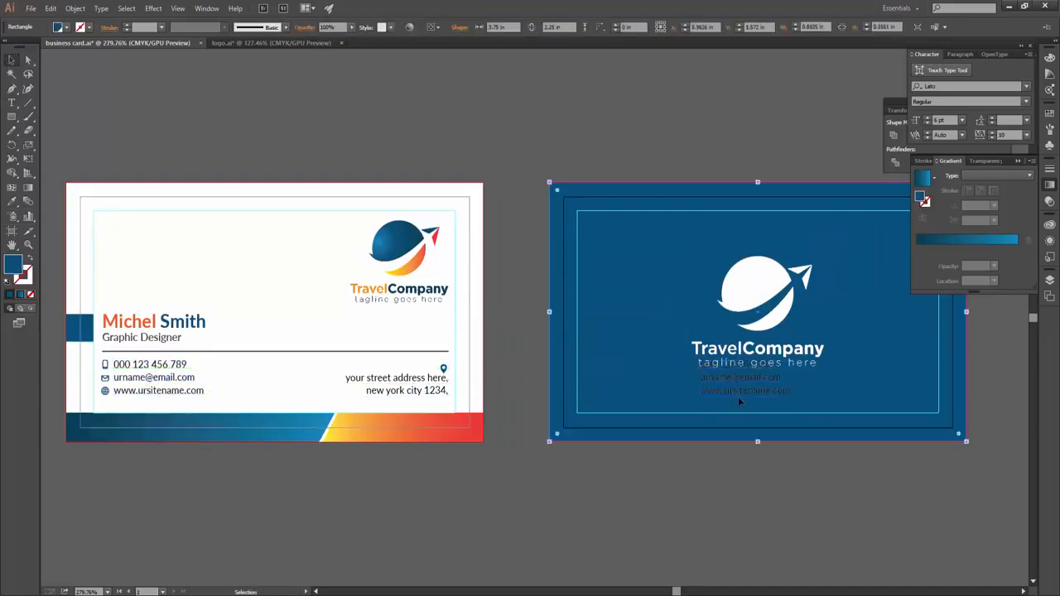
{"action": "double_click", "coordinate": [738, 397]}
{"action": "double_click", "coordinate": [724, 495]}
{"action": "double_click", "coordinate": [741, 378]}
{"action": "key", "text": "BackSpace"}
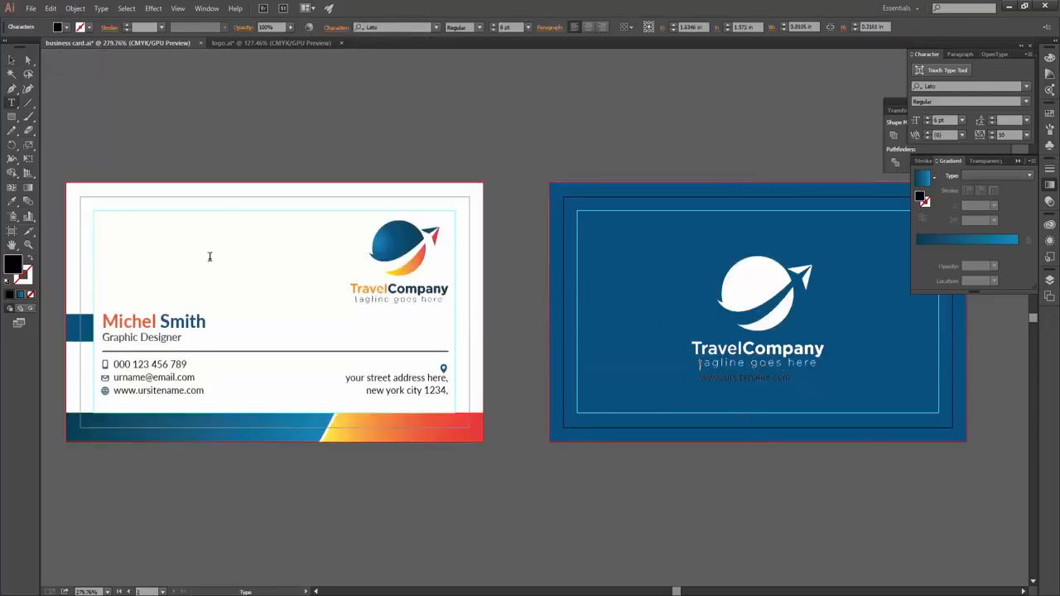
{"action": "key", "text": "Escape"}
- Make the website line white with 100 tracking below the tagline, and recentre the logo
{"action": "key", "text": "i"}
{"action": "left_click", "coordinate": [737, 364]}
{"action": "scroll", "coordinate": [754, 365], "scroll_direction": "up", "scroll_amount": 3}
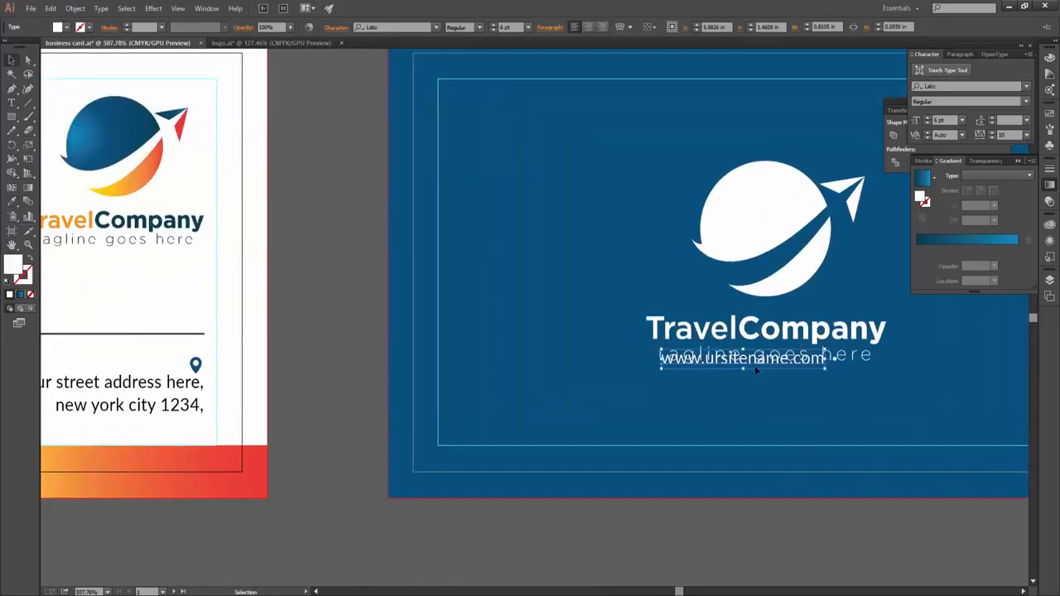
{"action": "scroll", "coordinate": [553, 391], "scroll_direction": "down", "scroll_amount": 2}
{"action": "left_click_drag", "start_coordinate": [563, 392], "coordinate": [566, 425]}
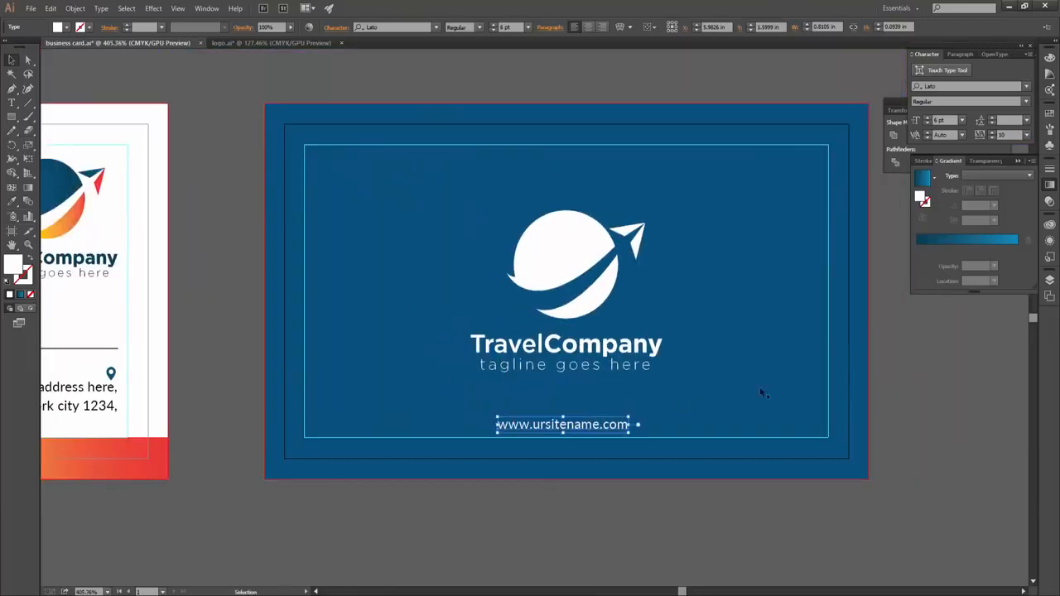
{"action": "type", "text": "100"}
{"action": "key", "text": "Return"}
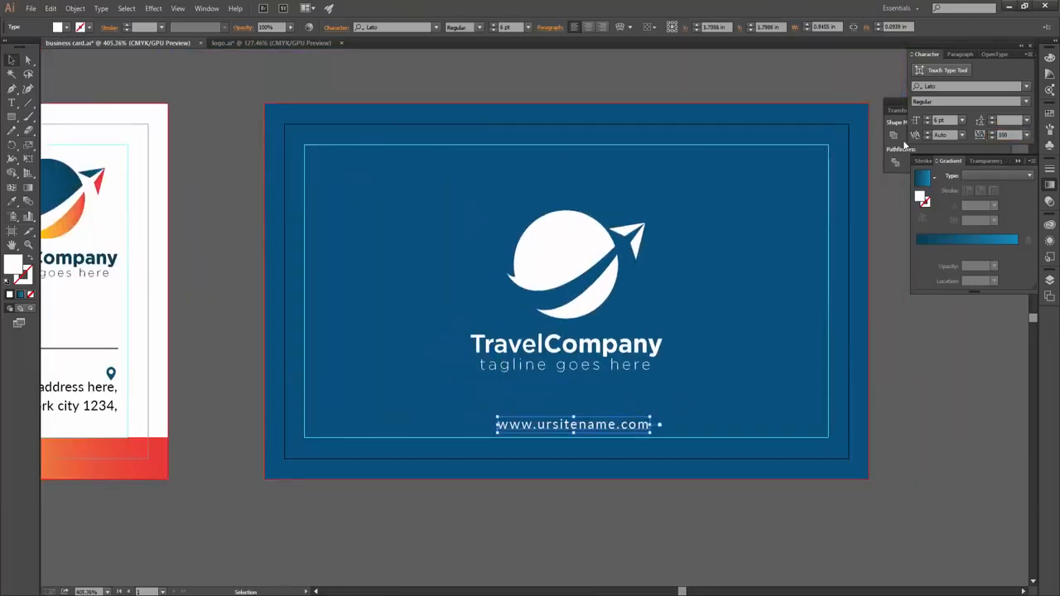
{"action": "left_click_drag", "start_coordinate": [613, 426], "coordinate": [598, 437]}
{"action": "left_click", "coordinate": [610, 465]}
{"action": "left_click_drag", "start_coordinate": [562, 277], "coordinate": [582, 269]}
{"action": "left_click_drag", "start_coordinate": [579, 425], "coordinate": [497, 423]}
- Place a copy of the logo above the cards and delete its text, keeping the globe
{"action": "left_click", "coordinate": [238, 261]}
{"action": "left_click_drag", "start_coordinate": [237, 261], "coordinate": [551, 284]}
{"action": "left_click", "coordinate": [421, 172]}
{"action": "left_click", "coordinate": [421, 173]}
{"action": "key", "text": "Delete"}
{"action": "left_click", "coordinate": [458, 126]}
- Give the globe copy the card's blue (00527C) with the Eyedropper
{"action": "left_click", "coordinate": [398, 350]}
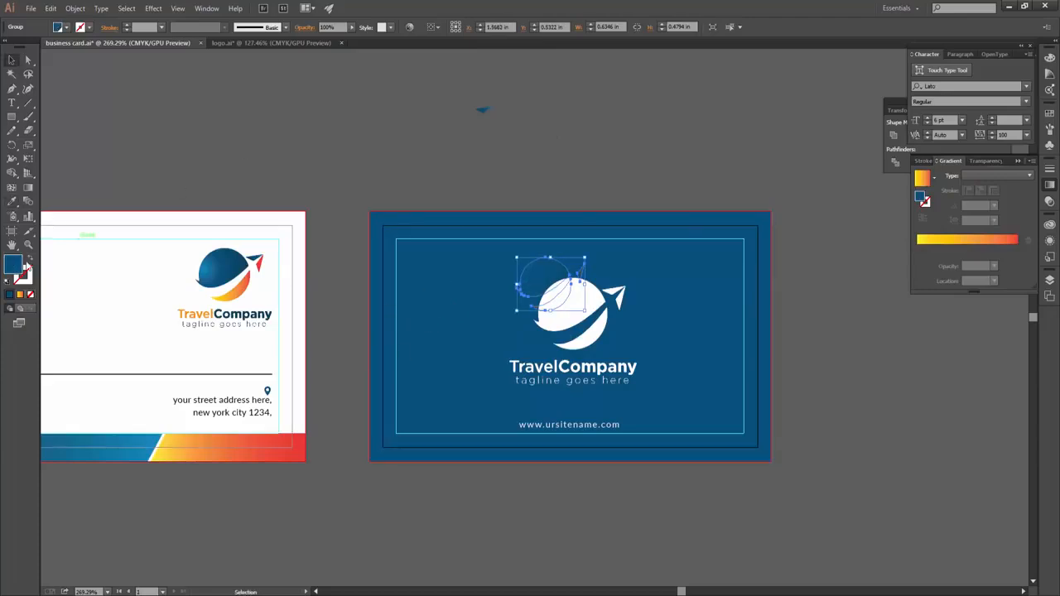
{"action": "double_click", "coordinate": [13, 263]}
{"action": "left_click", "coordinate": [646, 231]}
{"action": "key", "text": "ctrl+z"}
{"action": "key", "text": "ctrl+z"}
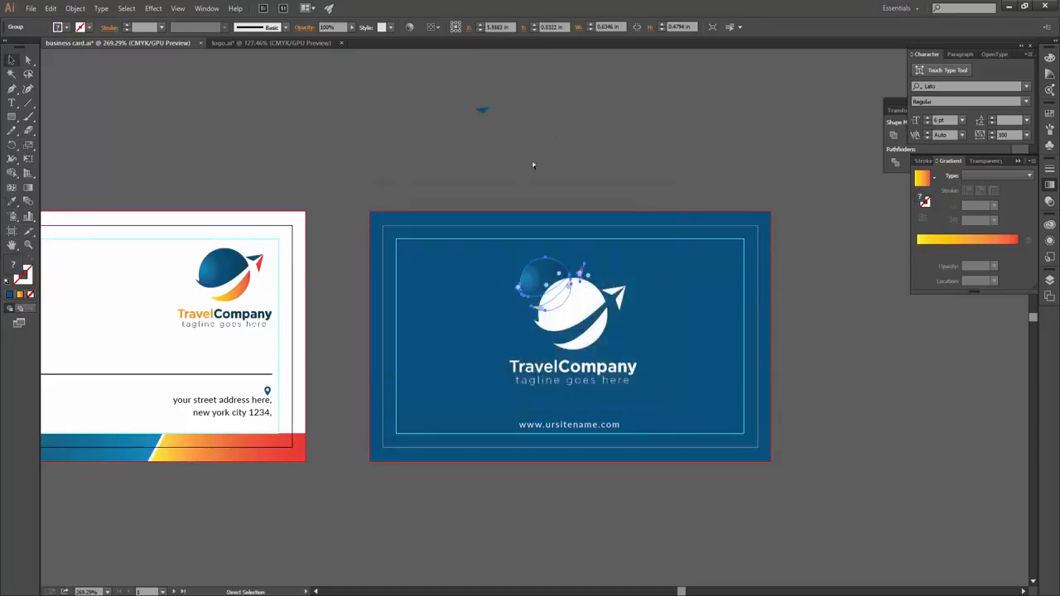
{"action": "scroll", "coordinate": [514, 207], "scroll_direction": "up", "scroll_amount": 1}
{"action": "key", "text": "i"}
{"action": "left_click", "coordinate": [410, 287]}
{"action": "double_click", "coordinate": [12, 263]}
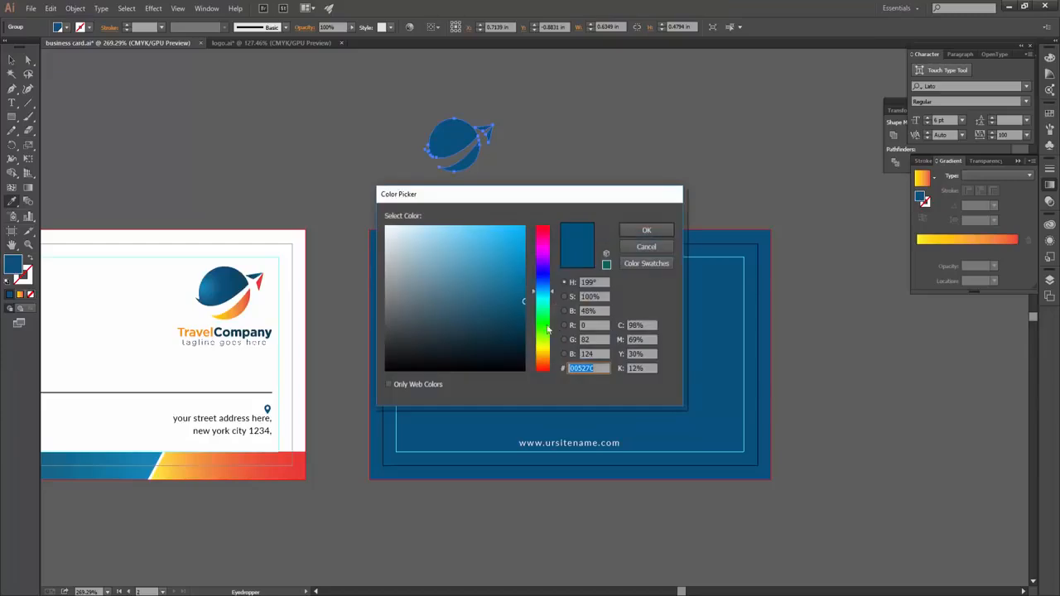
{"action": "left_click", "coordinate": [653, 229]}
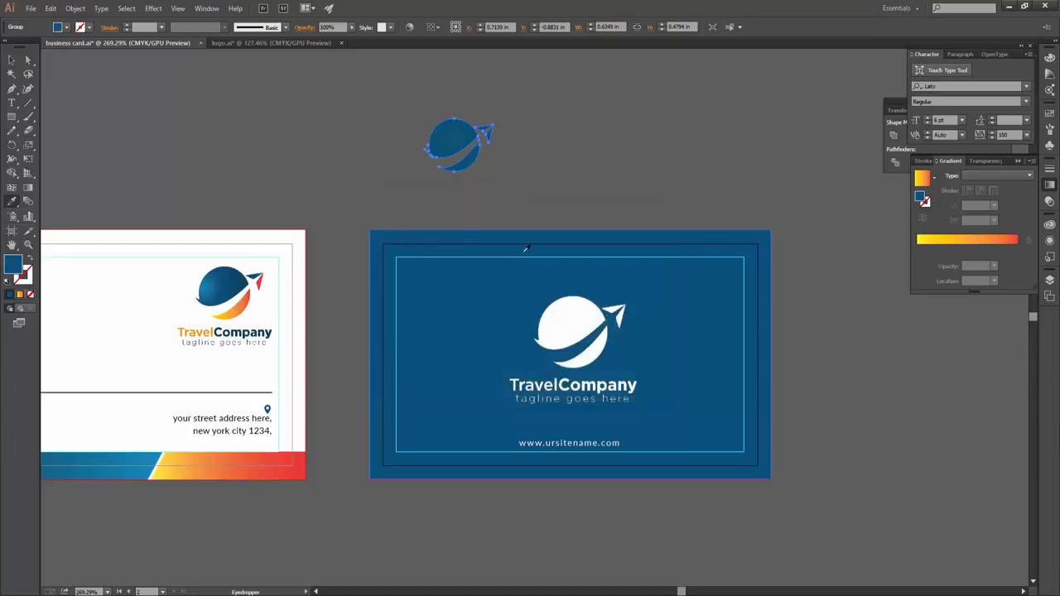
- Move the blue globe onto the back card and scale it up behind the white logo
{"action": "key", "text": "v"}
{"action": "left_click_drag", "start_coordinate": [457, 142], "coordinate": [617, 332]}
{"action": "left_click_drag", "start_coordinate": [610, 294], "coordinate": [752, 248]}
{"action": "left_click", "coordinate": [807, 438]}
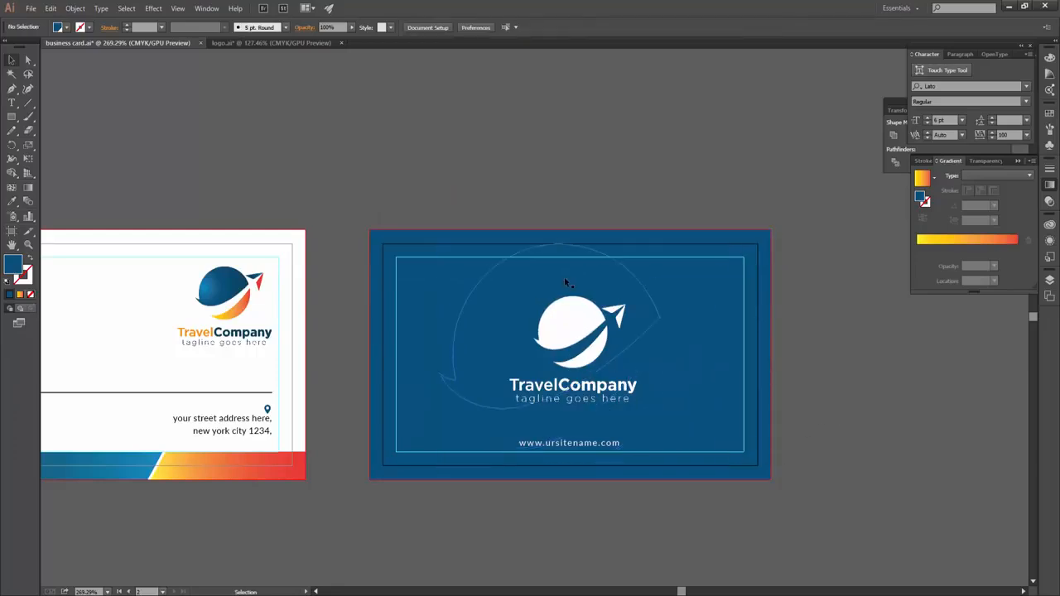
{"action": "left_click", "coordinate": [565, 283]}
{"action": "double_click", "coordinate": [12, 263]}
{"action": "left_click", "coordinate": [646, 230]}
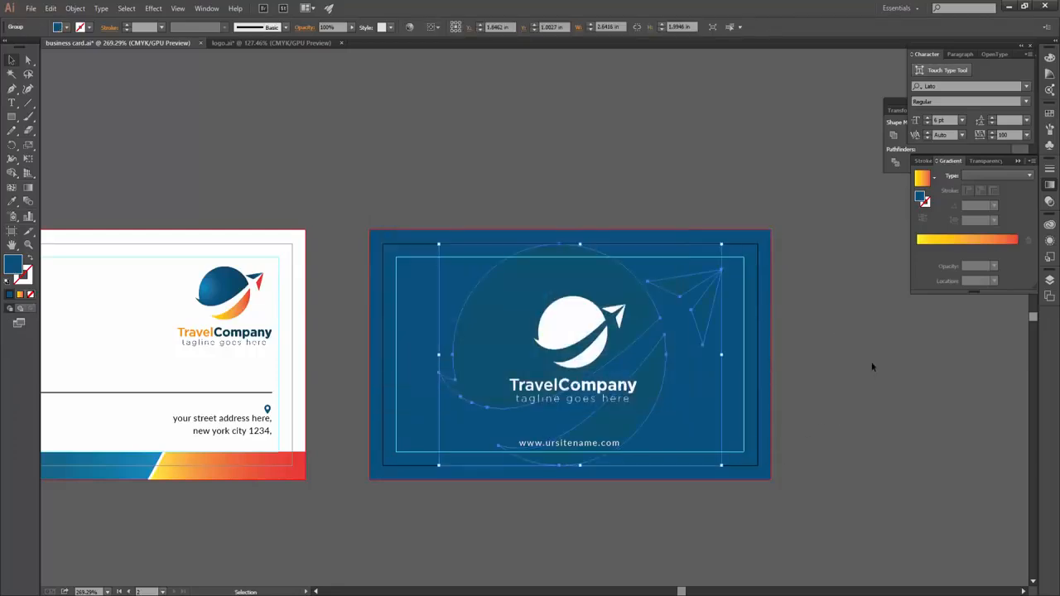
{"action": "left_click", "coordinate": [777, 544]}
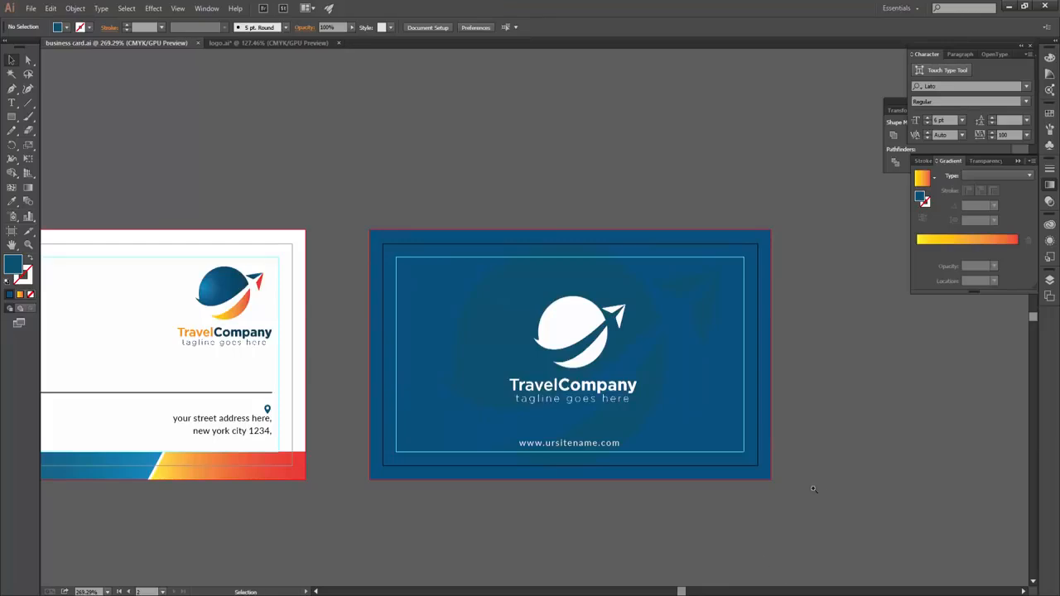
{"action": "scroll", "coordinate": [820, 487], "scroll_direction": "down", "scroll_amount": 2}
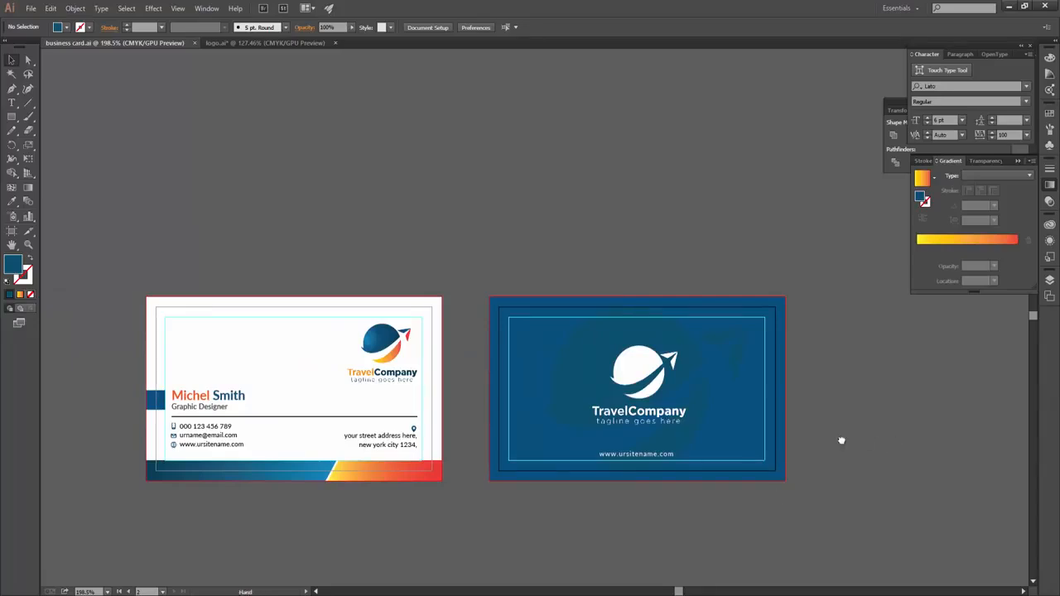
- Draw a rectangle over the blue card and send it behind the artwork
{"action": "scroll", "coordinate": [820, 447], "scroll_direction": "right", "scroll_amount": 2}
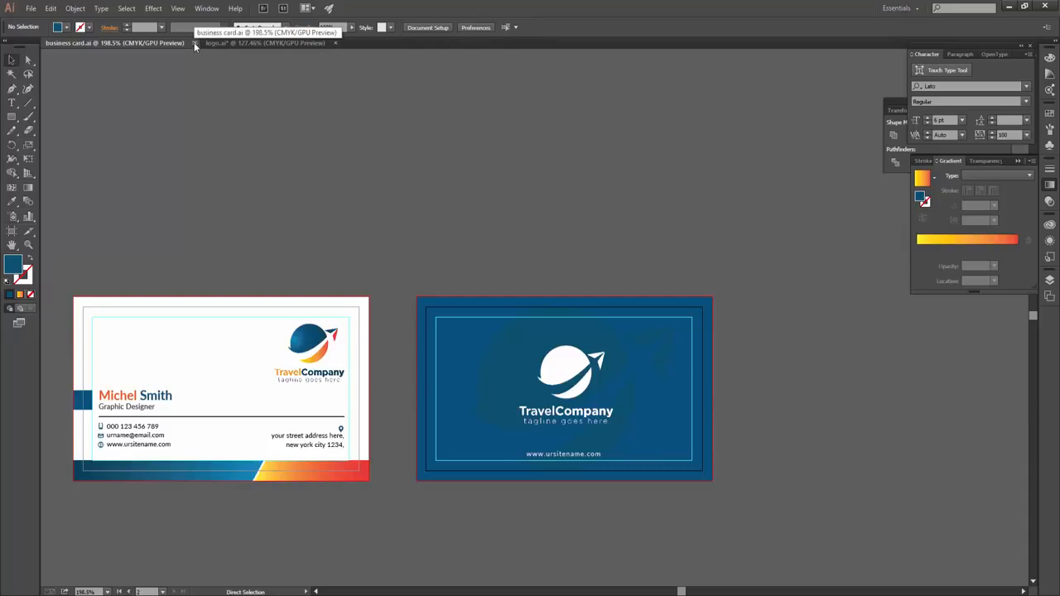
{"action": "scroll", "coordinate": [516, 331], "scroll_direction": "up", "scroll_amount": 2}
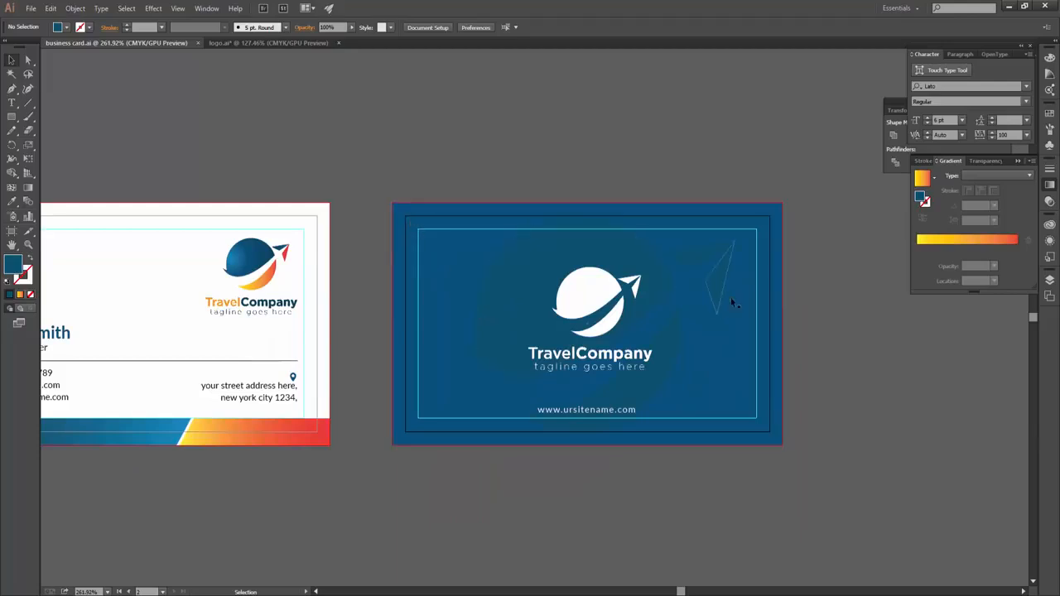
{"action": "left_click", "coordinate": [404, 213]}
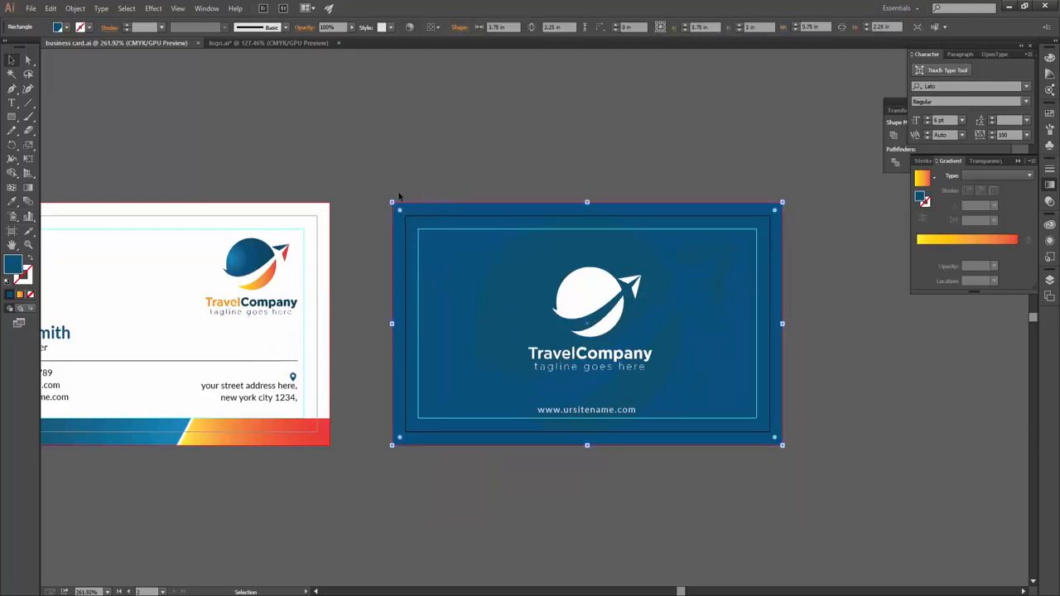
{"action": "left_click", "coordinate": [12, 118]}
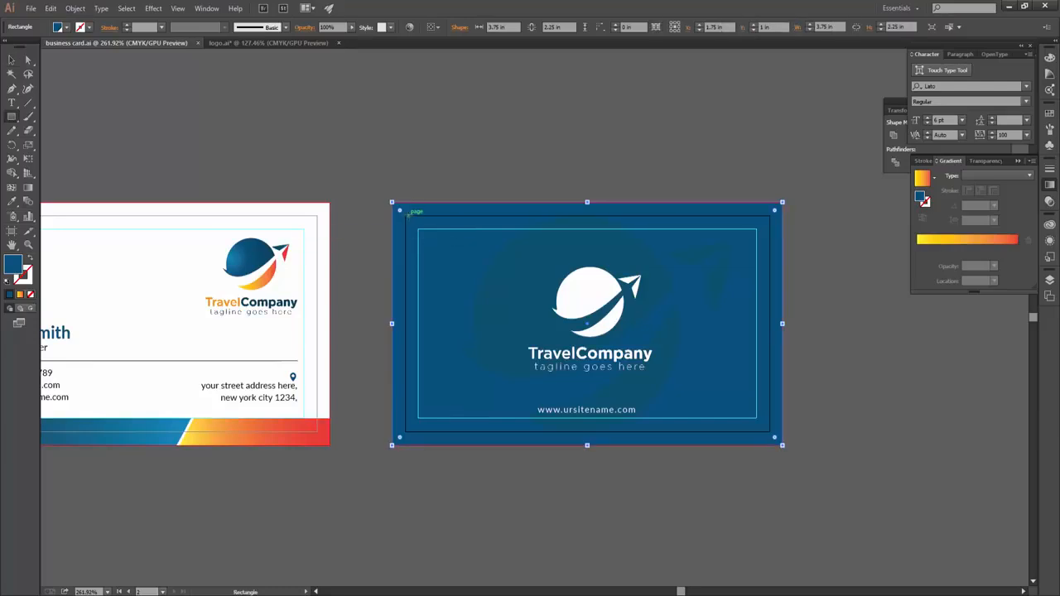
{"action": "left_click_drag", "start_coordinate": [404, 216], "coordinate": [770, 432]}
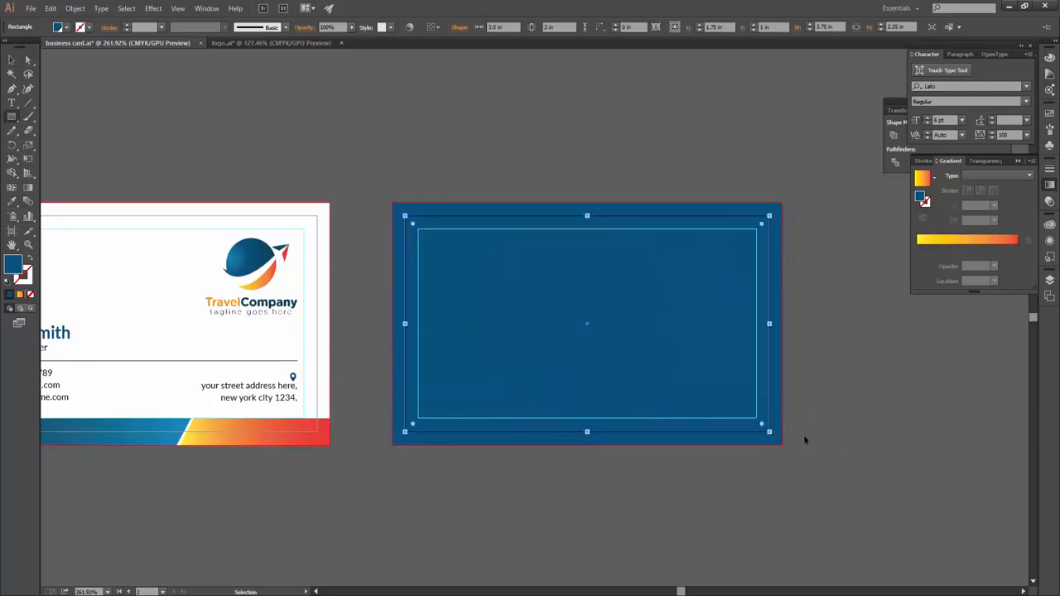
{"action": "key", "text": "ctrl+["}
{"action": "key", "text": "v"}
{"action": "key", "text": "ctrl+shift+a"}
- Close business card.ai, leaving logo.ai open with the whole logo selected
{"action": "key", "text": "a"}
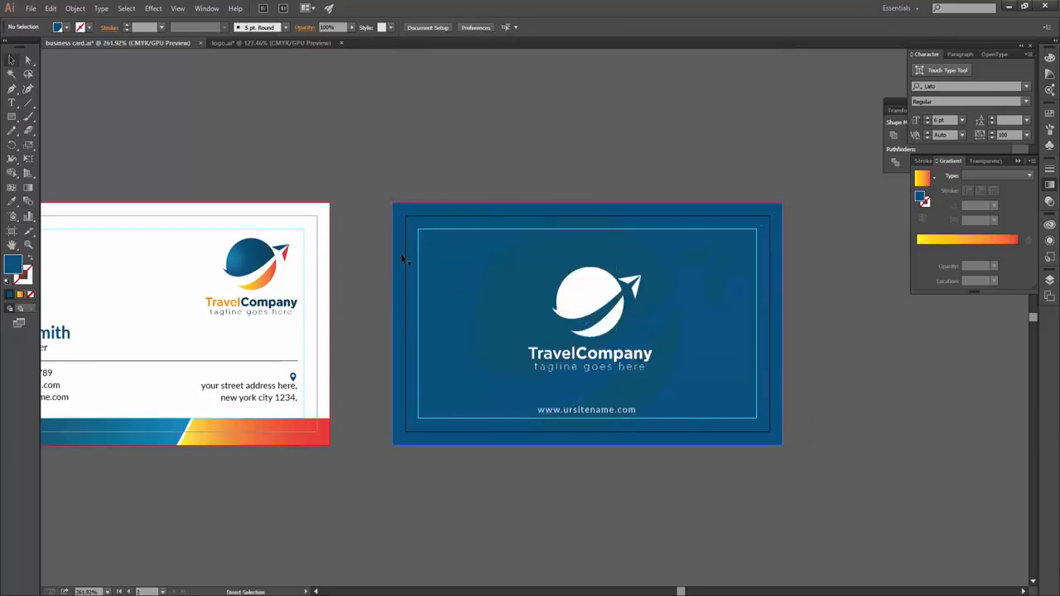
{"action": "key", "text": "ctrl+w"}
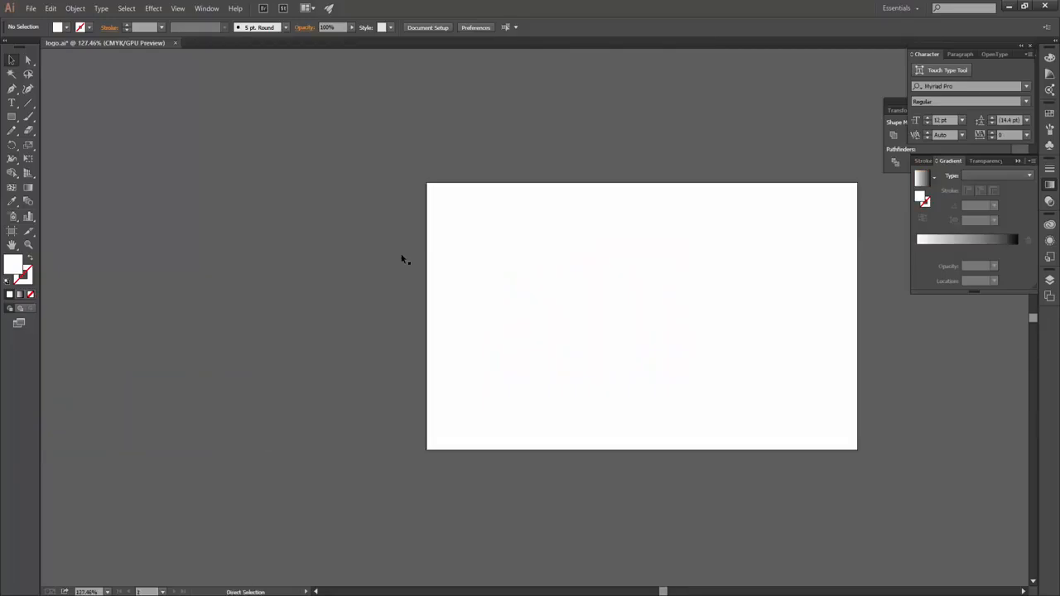
{"action": "key", "text": "ctrl+a"}
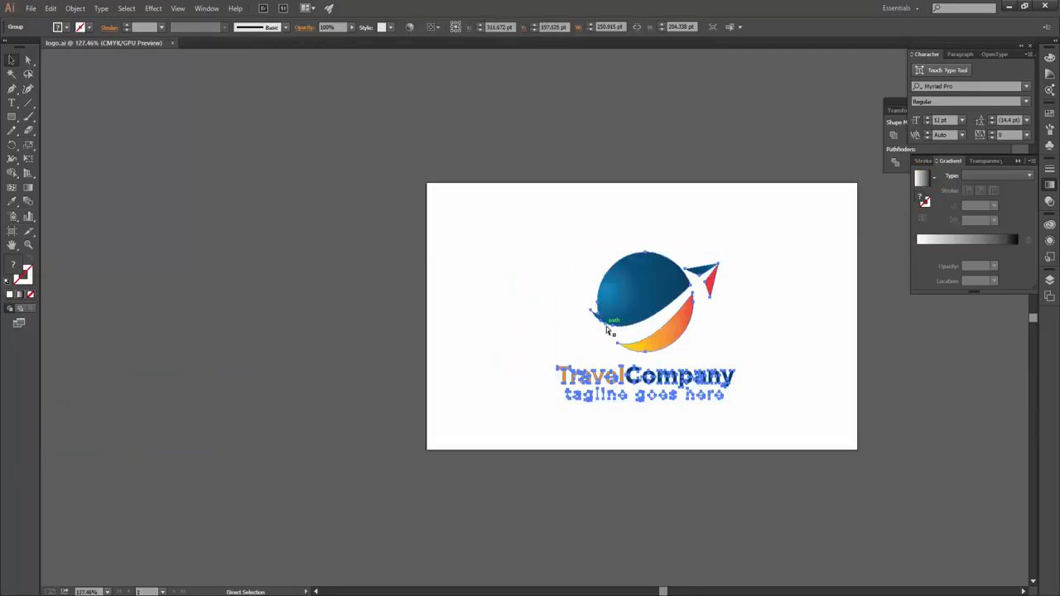
- Go to the graphicriver.net site in Chrome
{"action": "key", "text": "v"}
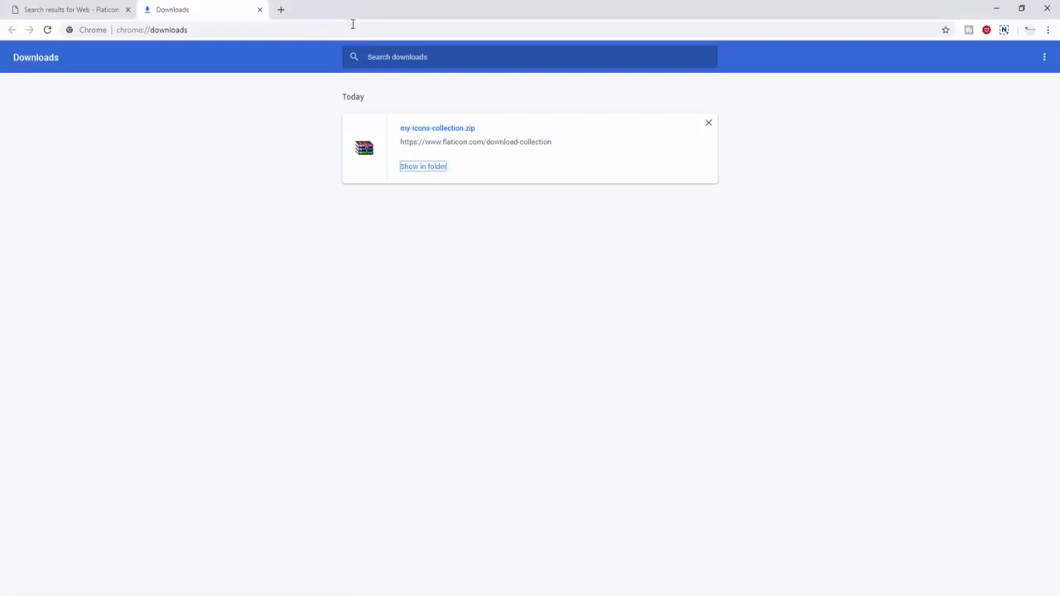
{"action": "left_click", "coordinate": [120, 9]}
{"action": "left_click", "coordinate": [197, 30]}
{"action": "type", "text": "graphicschoolgs.blogspot.com"}
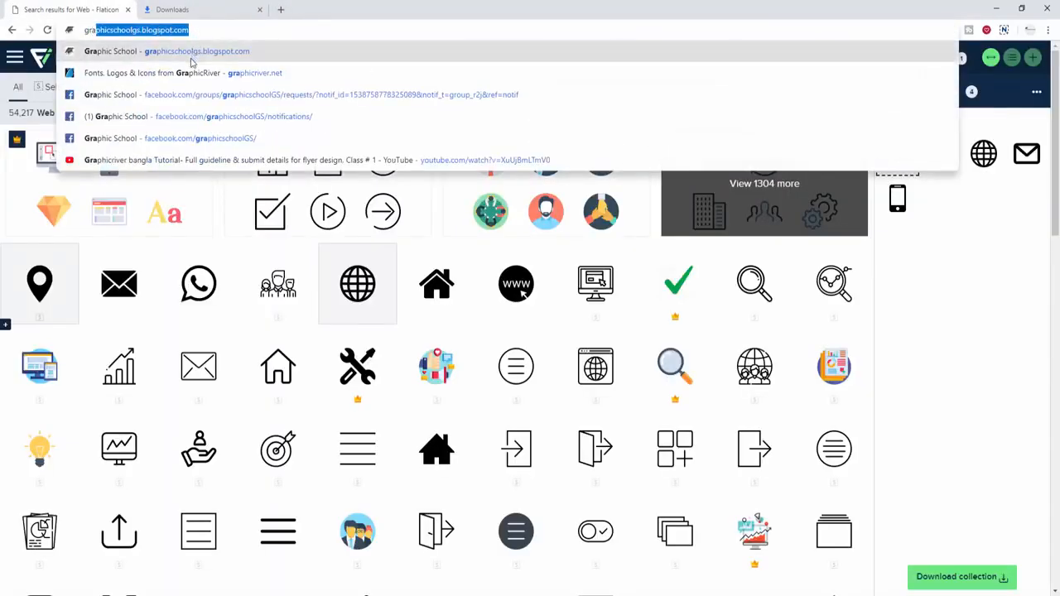
{"action": "left_click", "coordinate": [212, 72]}
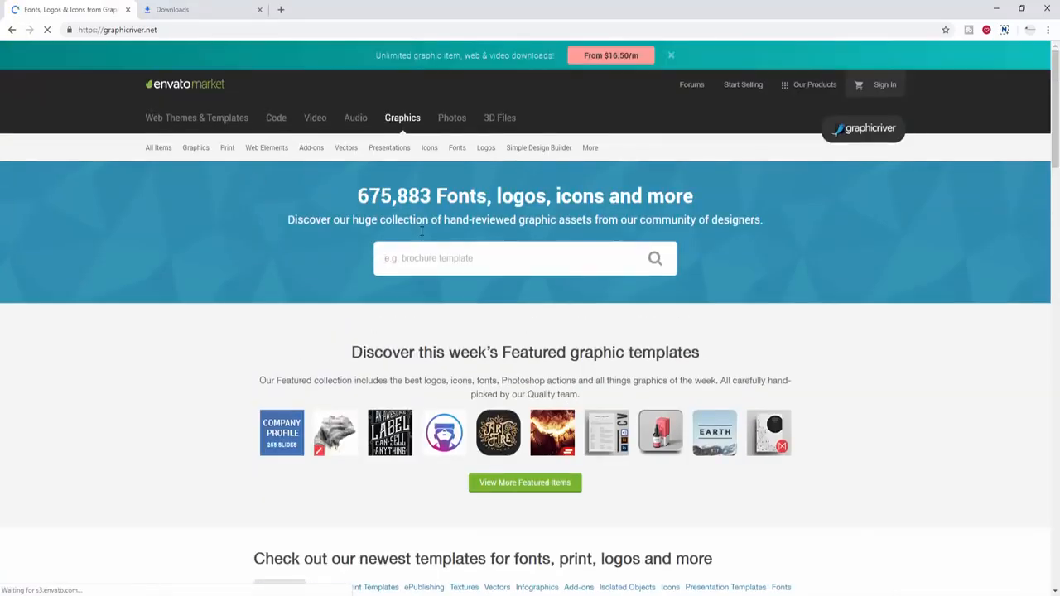
- Search GraphicRiver for 'latterhead' and browse the 20 template results
{"action": "type", "text": "lantern"}
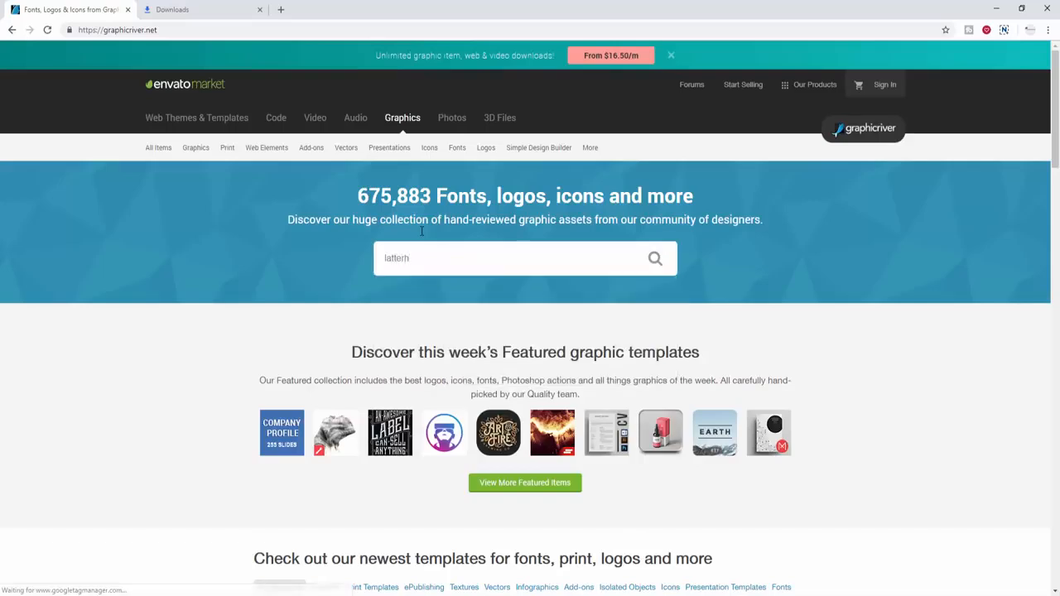
{"action": "type", "text": "a"}
{"action": "type", "text": "ad"}
{"action": "key", "text": "Return"}
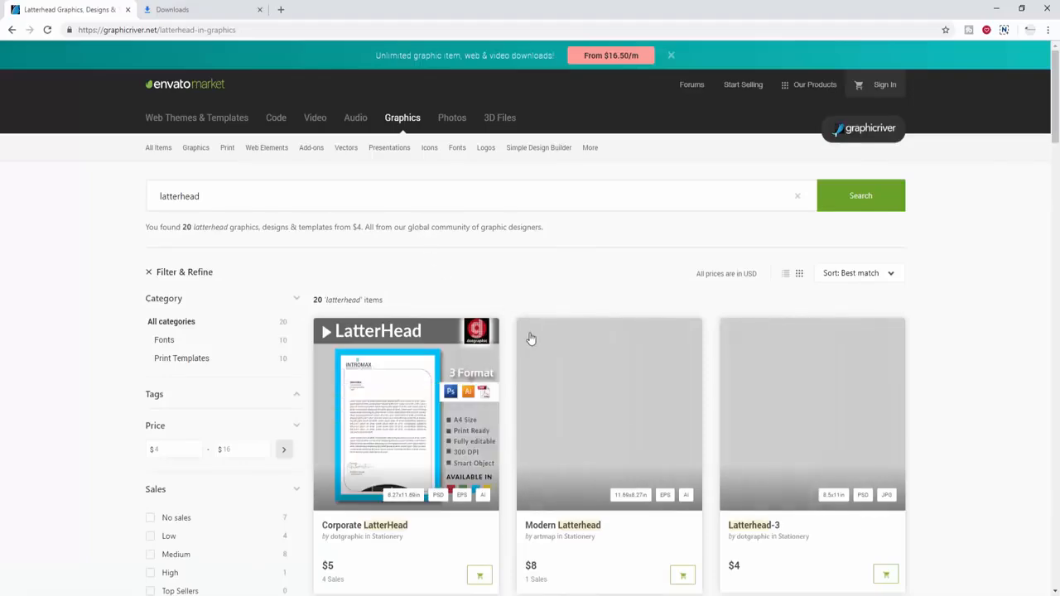
{"action": "scroll", "coordinate": [532, 340], "scroll_direction": "down", "scroll_amount": 2}
{"action": "scroll", "coordinate": [533, 339], "scroll_direction": "down", "scroll_amount": 1}
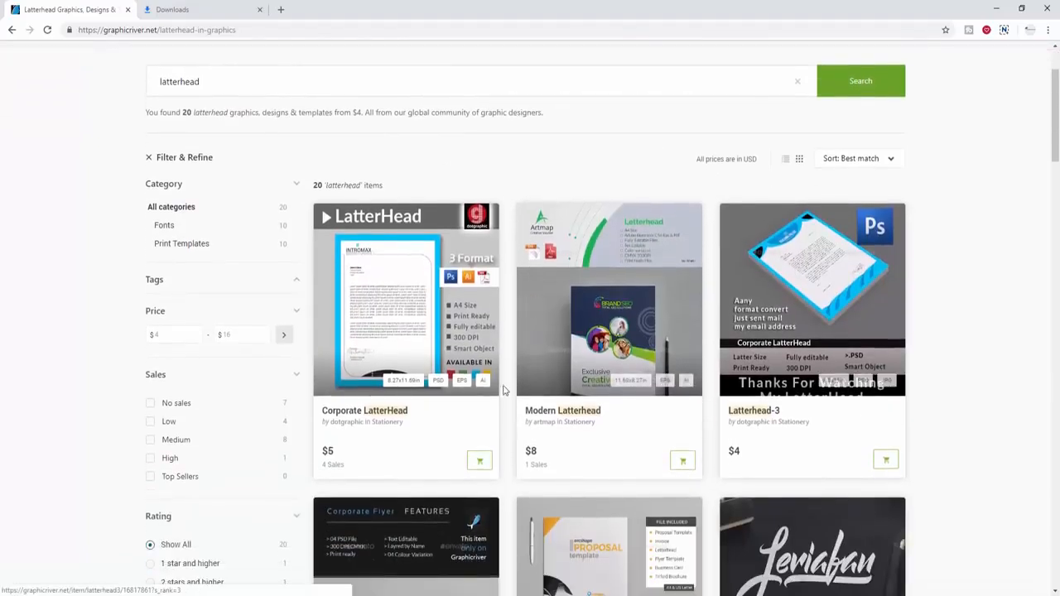
{"action": "scroll", "coordinate": [502, 392], "scroll_direction": "down", "scroll_amount": 1}
{"action": "scroll", "coordinate": [538, 381], "scroll_direction": "down", "scroll_amount": 3}
{"action": "scroll", "coordinate": [634, 387], "scroll_direction": "down", "scroll_amount": 3}
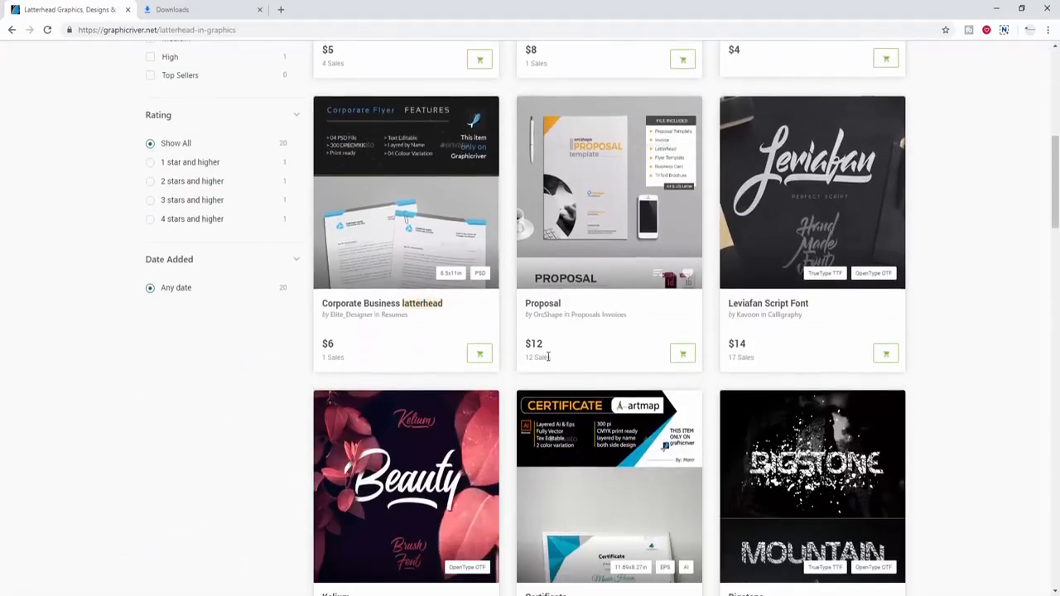
{"action": "scroll", "coordinate": [634, 387], "scroll_direction": "down", "scroll_amount": 10}
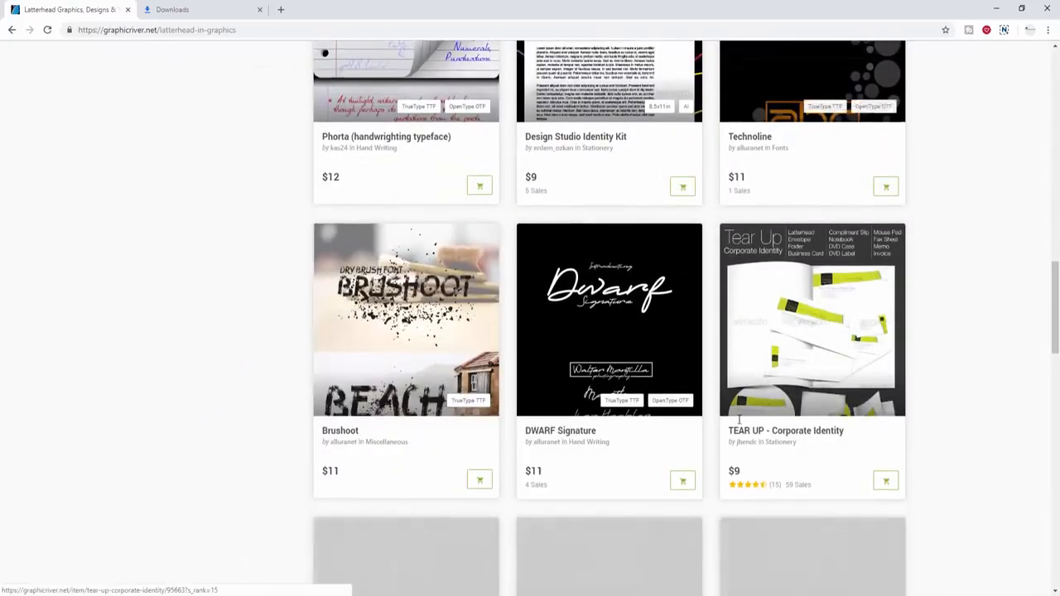
{"action": "scroll", "coordinate": [739, 424], "scroll_direction": "up", "scroll_amount": 20}
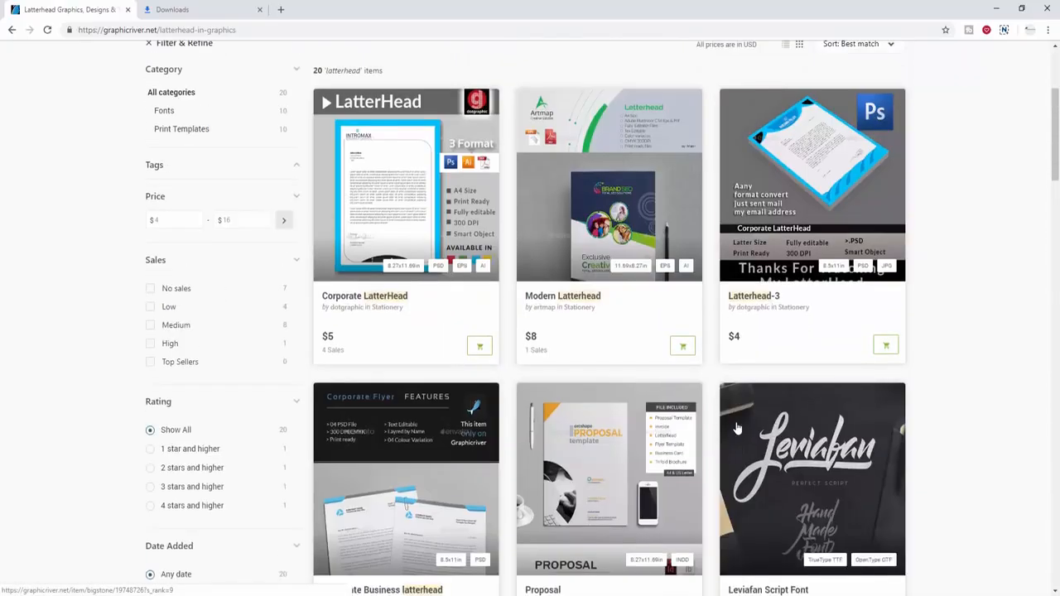
{"action": "scroll", "coordinate": [833, 374], "scroll_direction": "down", "scroll_amount": 3}
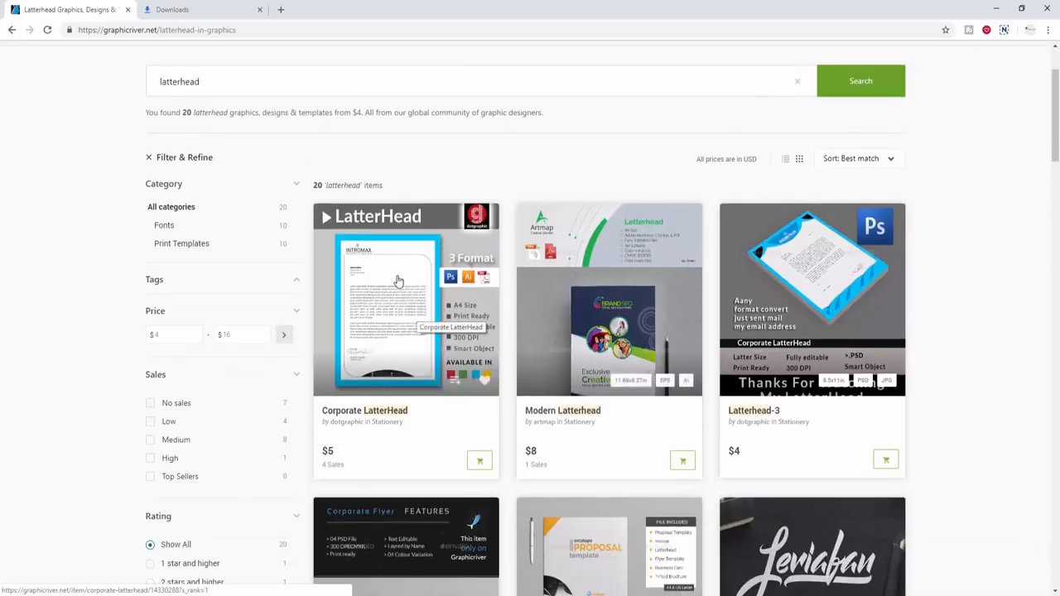
{"action": "scroll", "coordinate": [487, 368], "scroll_direction": "down", "scroll_amount": 2}
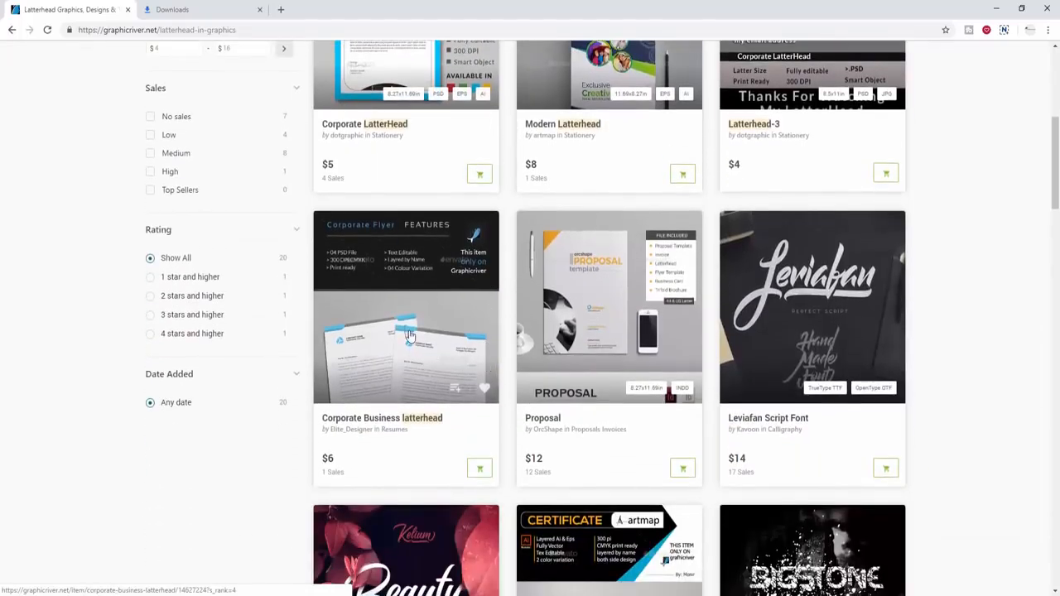
- Open the Corporate Business latterhead item and view its large red-and-grey mockup preview
{"action": "left_click", "coordinate": [409, 335]}
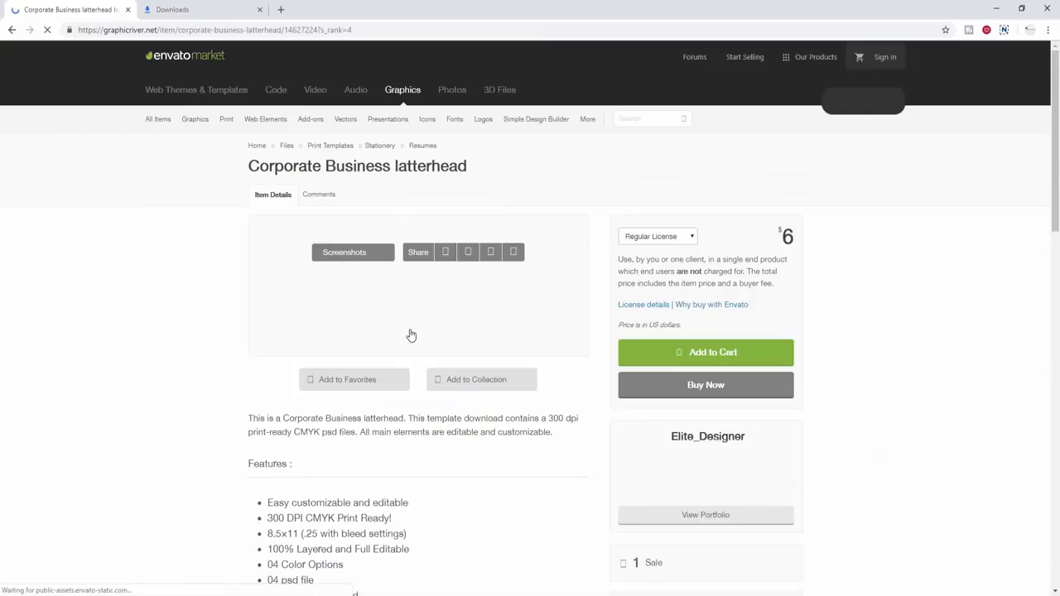
{"action": "scroll", "coordinate": [832, 380], "scroll_direction": "down", "scroll_amount": 2}
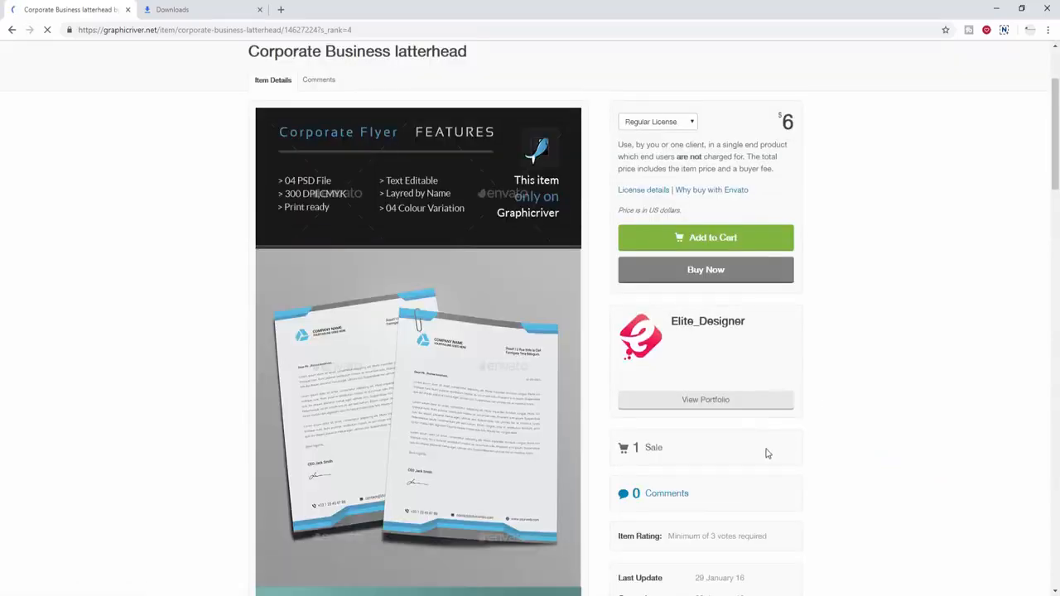
{"action": "left_click", "coordinate": [419, 331]}
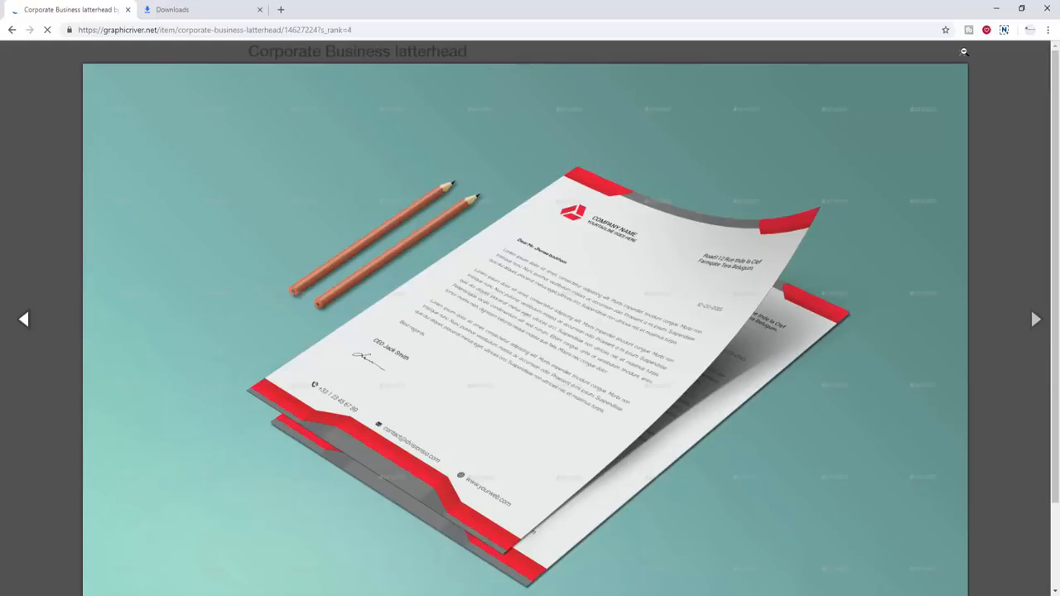
{"action": "left_click", "coordinate": [103, 31]}
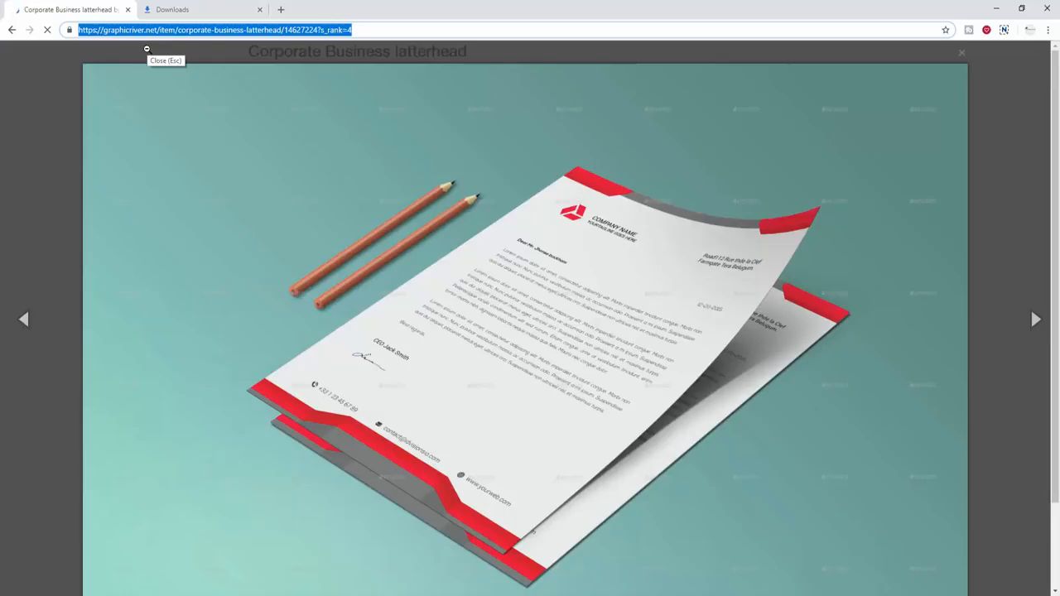
- Search Google for 'letterhead size'
{"action": "type", "text": "stationary design"}
{"action": "key", "text": "ctrl+a"}
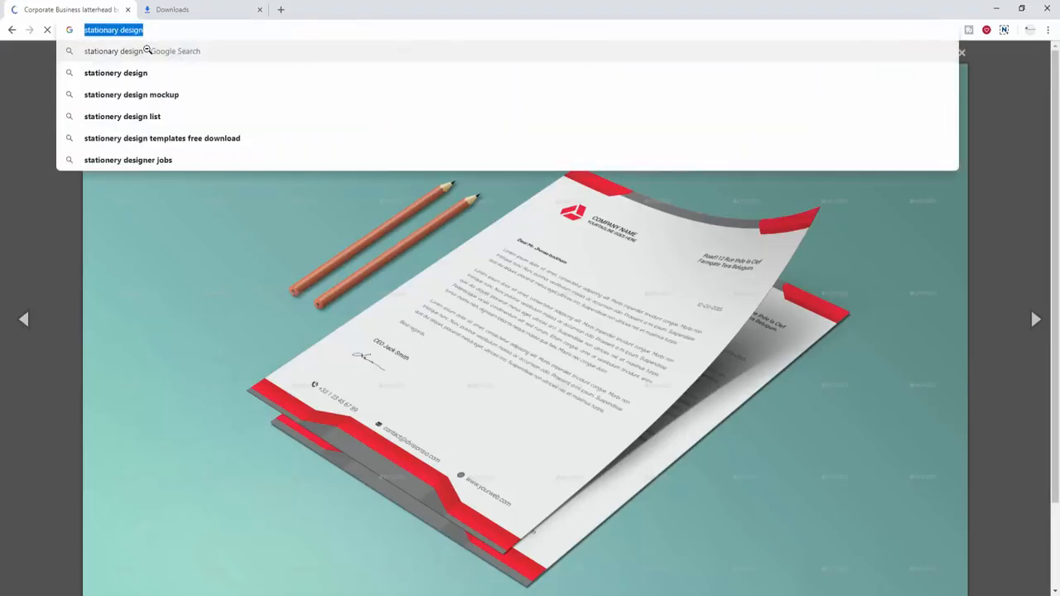
{"action": "type", "text": "latterhe"}
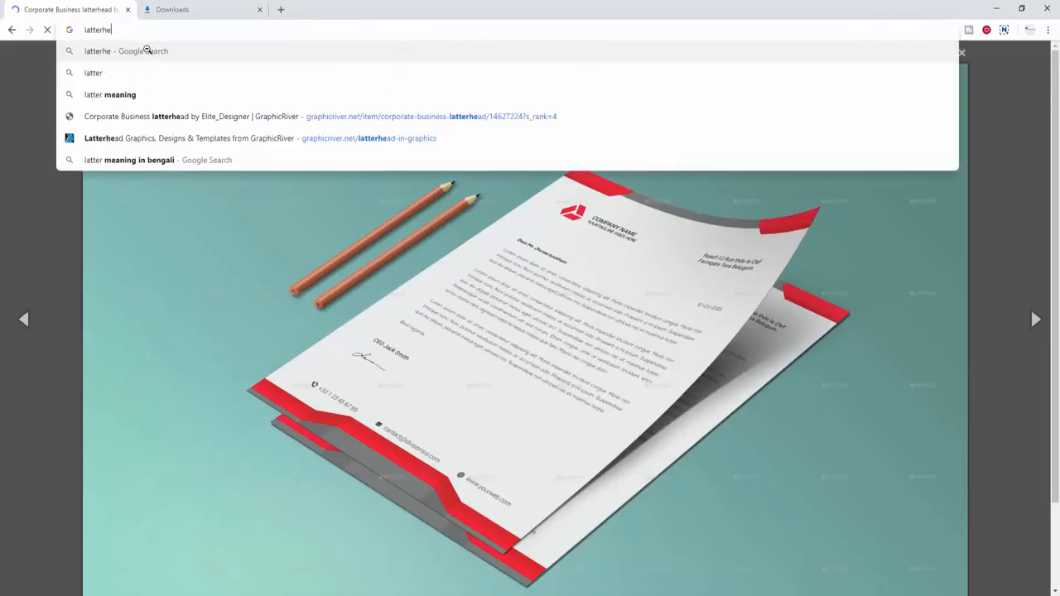
{"action": "type", "text": "ad size"}
{"action": "key", "text": "Return"}
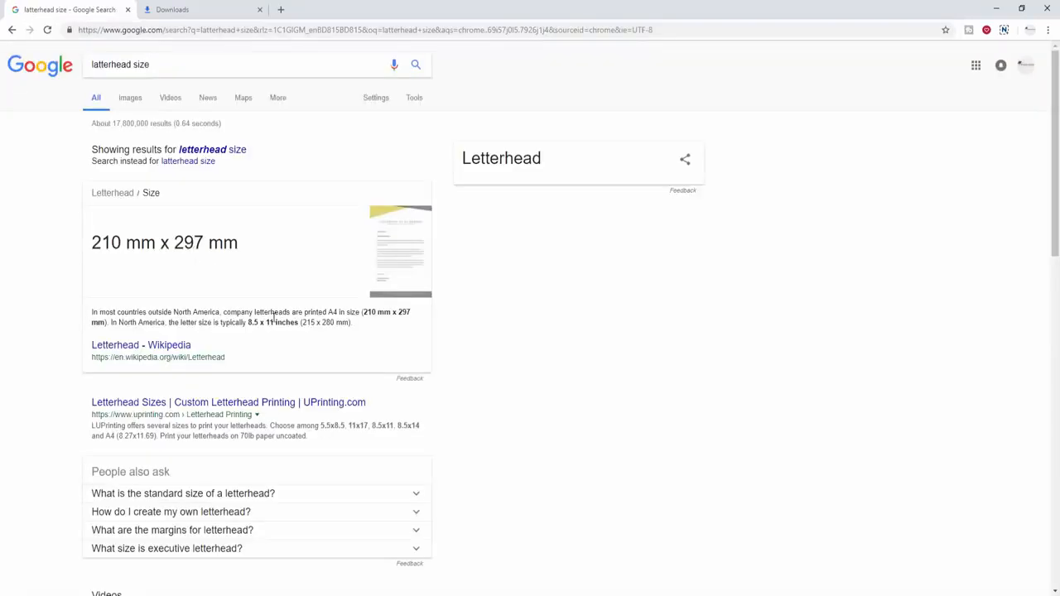
- Highlight the 210 mm x 297 mm A4 answer and its explanation
{"action": "left_click", "coordinate": [314, 322]}
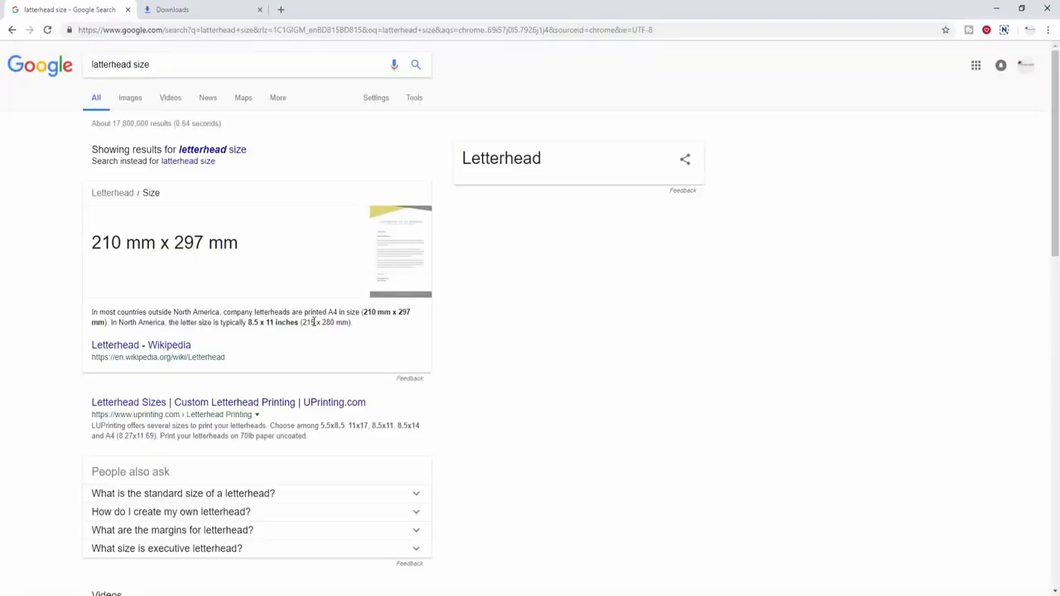
{"action": "triple_click", "coordinate": [114, 244]}
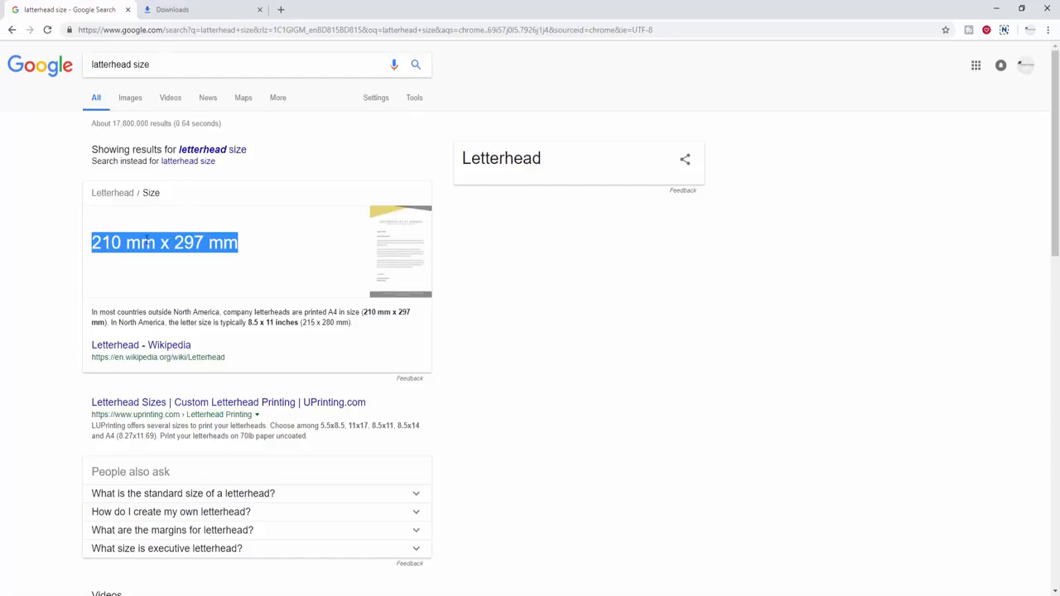
{"action": "left_click", "coordinate": [147, 240]}
{"action": "left_click_drag", "start_coordinate": [92, 242], "coordinate": [165, 243]}
{"action": "left_click", "coordinate": [164, 243]}
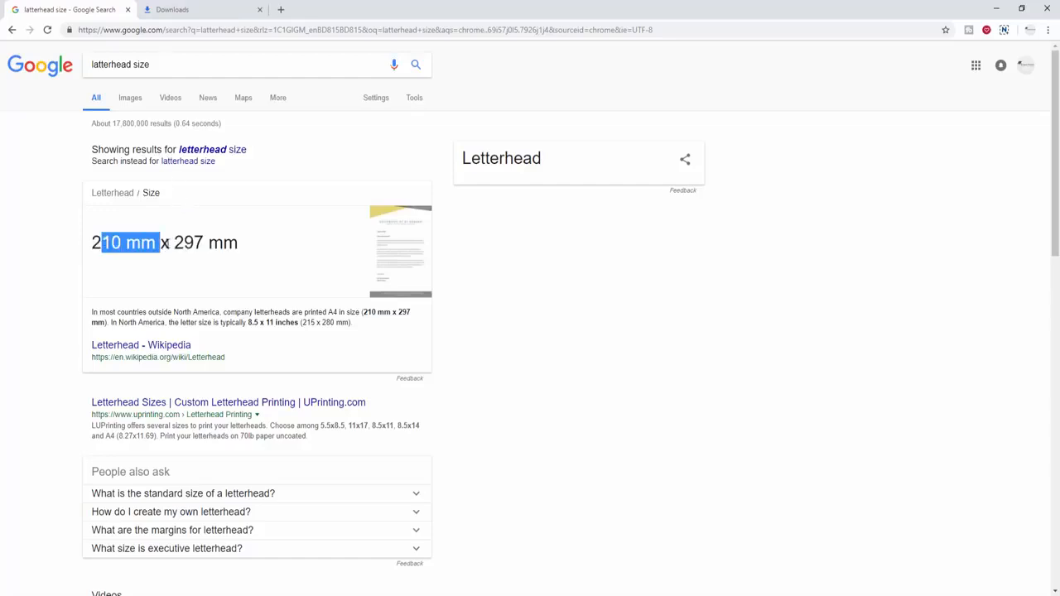
{"action": "left_click", "coordinate": [169, 242]}
{"action": "triple_click", "coordinate": [181, 245]}
{"action": "double_click", "coordinate": [181, 246]}
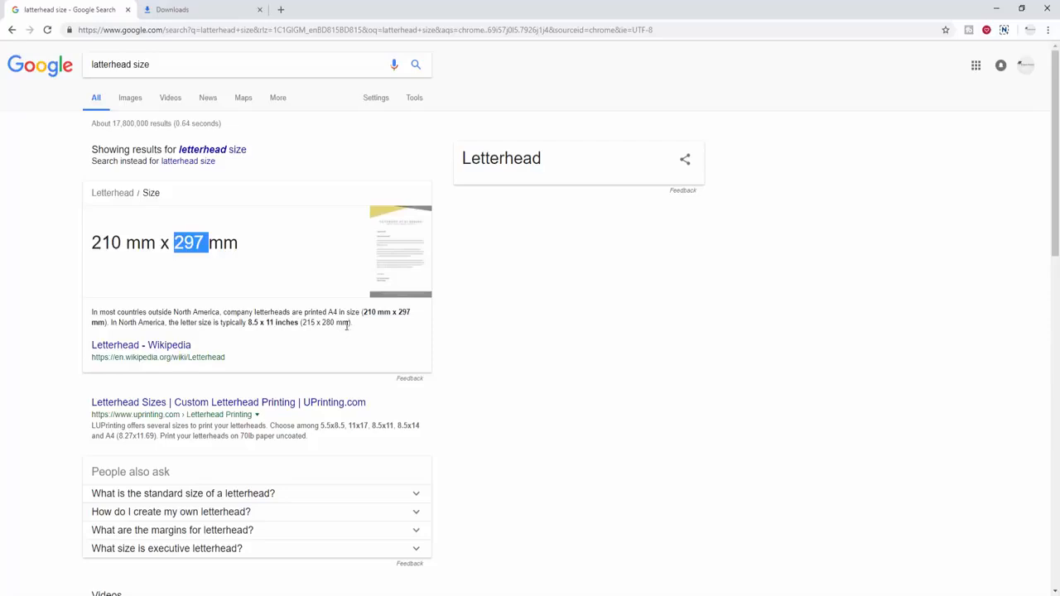
{"action": "left_click_drag", "start_coordinate": [315, 313], "coordinate": [401, 313]}
{"action": "left_click", "coordinate": [394, 315]}
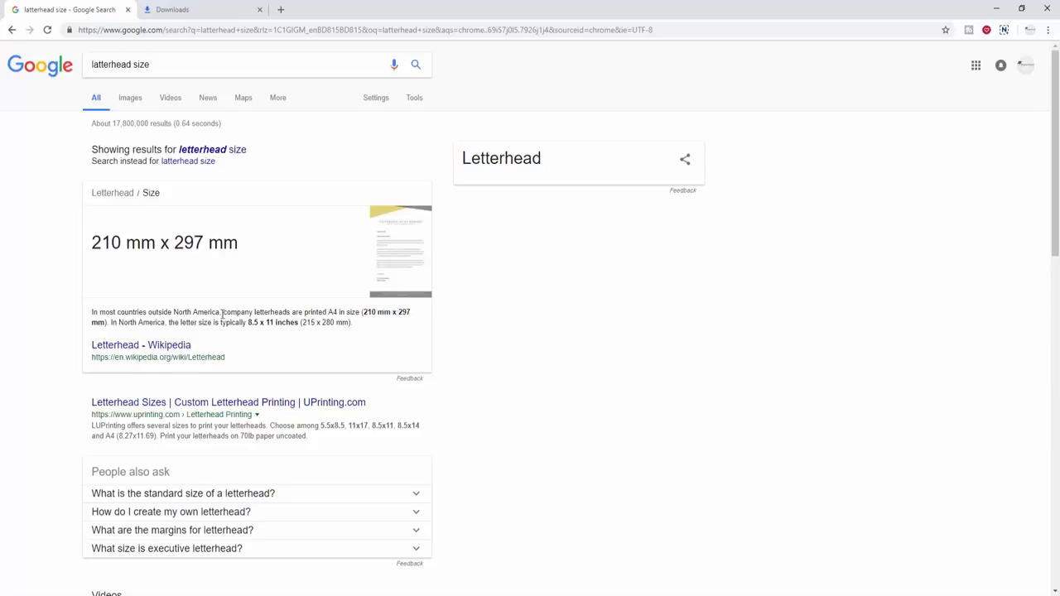
{"action": "left_click_drag", "start_coordinate": [246, 309], "coordinate": [344, 313]}
{"action": "double_click", "coordinate": [342, 312]}
- Highlight the North America sentence about the 8.5 x 11 inch letter size
{"action": "scroll", "coordinate": [137, 319], "scroll_direction": "down", "scroll_amount": 1}
{"action": "left_click_drag", "start_coordinate": [136, 268], "coordinate": [249, 266]}
{"action": "left_click", "coordinate": [230, 265]}
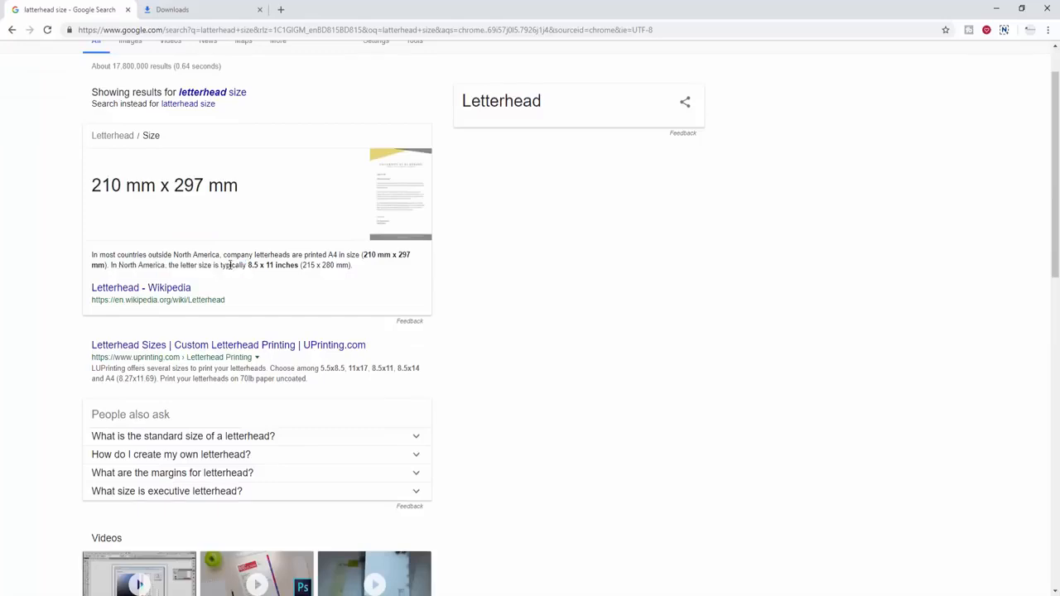
{"action": "double_click", "coordinate": [233, 265]}
{"action": "double_click", "coordinate": [189, 265]}
{"action": "scroll", "coordinate": [257, 274], "scroll_direction": "up", "scroll_amount": 1}
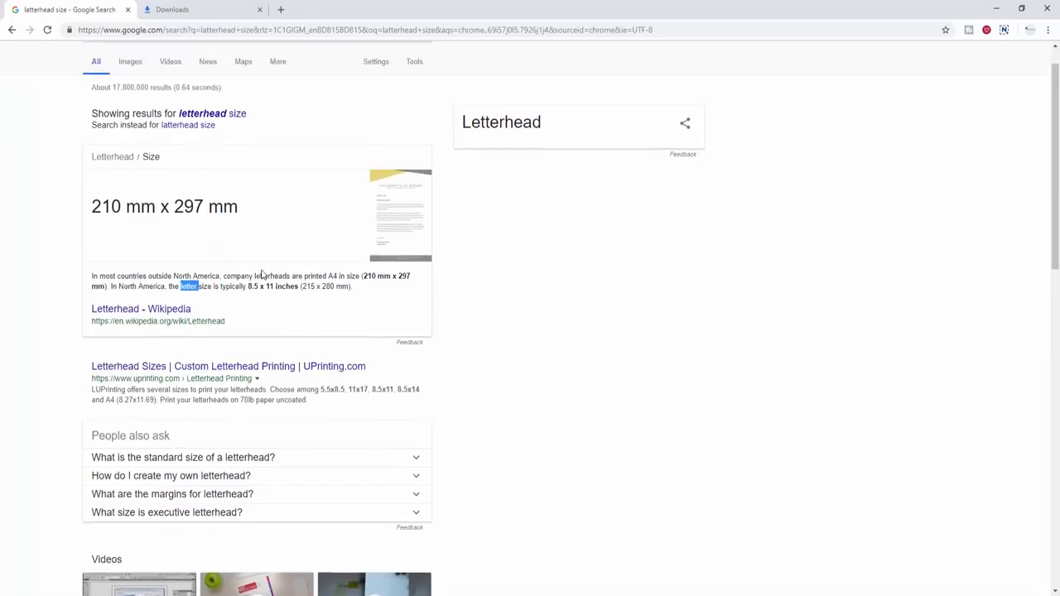
{"action": "left_click_drag", "start_coordinate": [173, 239], "coordinate": [166, 235]}
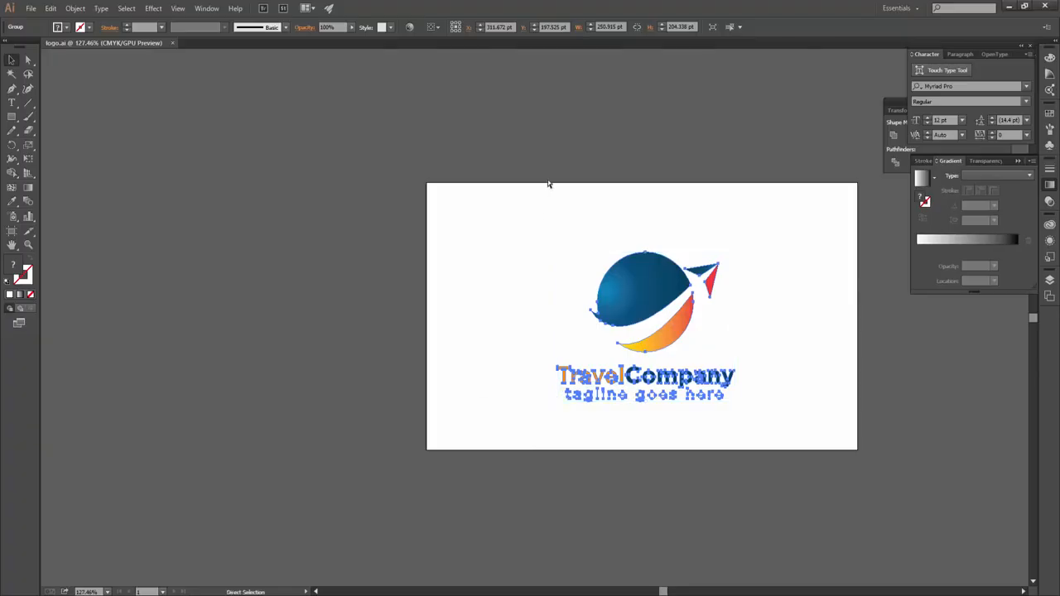
- Create a new portrait Letter document, 8.5 x 11 in, with 0.125 in bleed
{"action": "key", "text": "ctrl+n"}
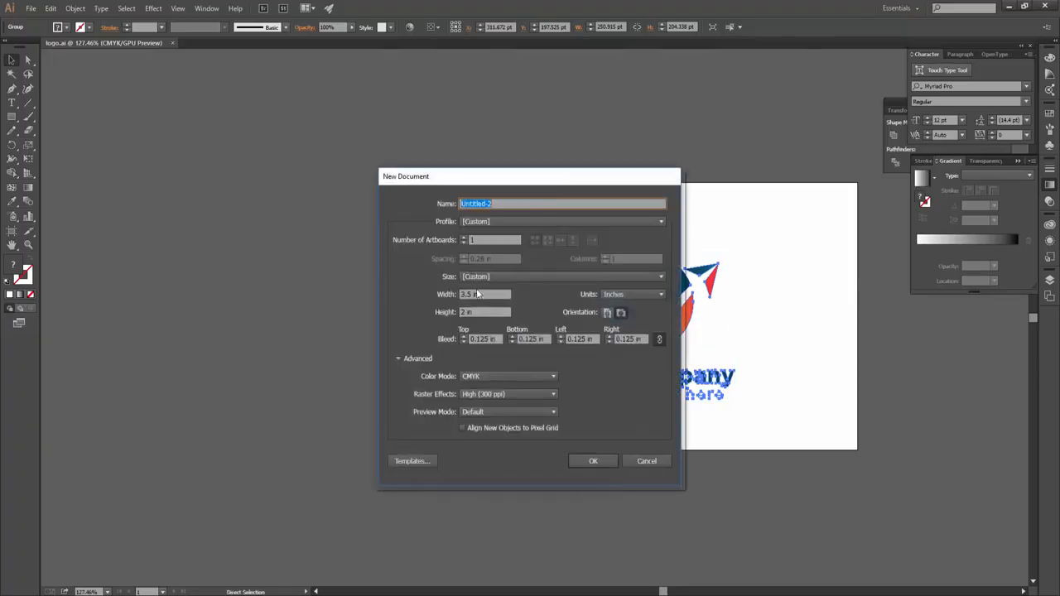
{"action": "left_click", "coordinate": [492, 277]}
{"action": "left_click", "coordinate": [489, 326]}
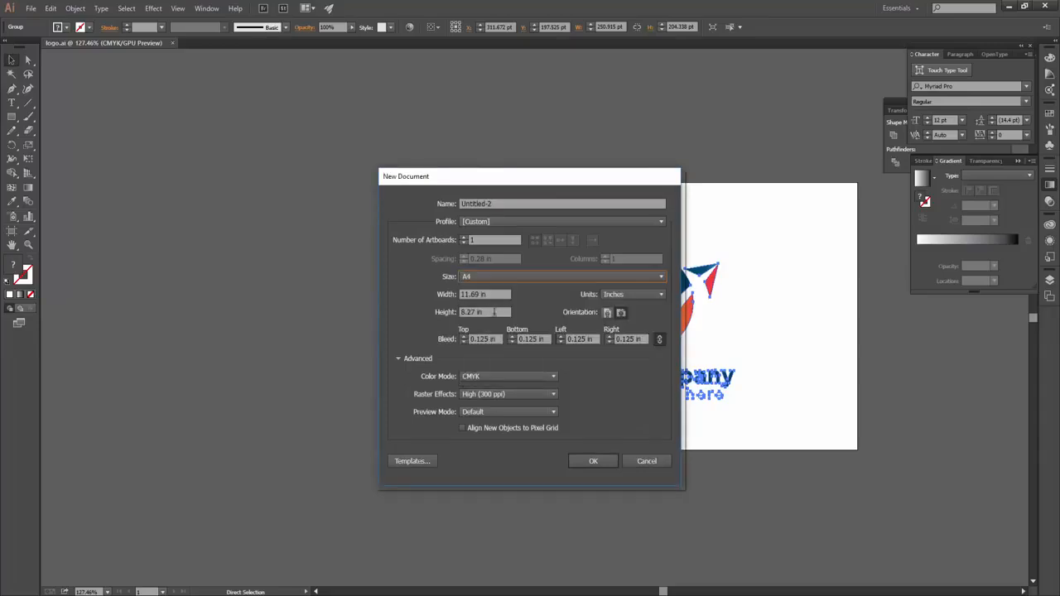
{"action": "left_click", "coordinate": [494, 280]}
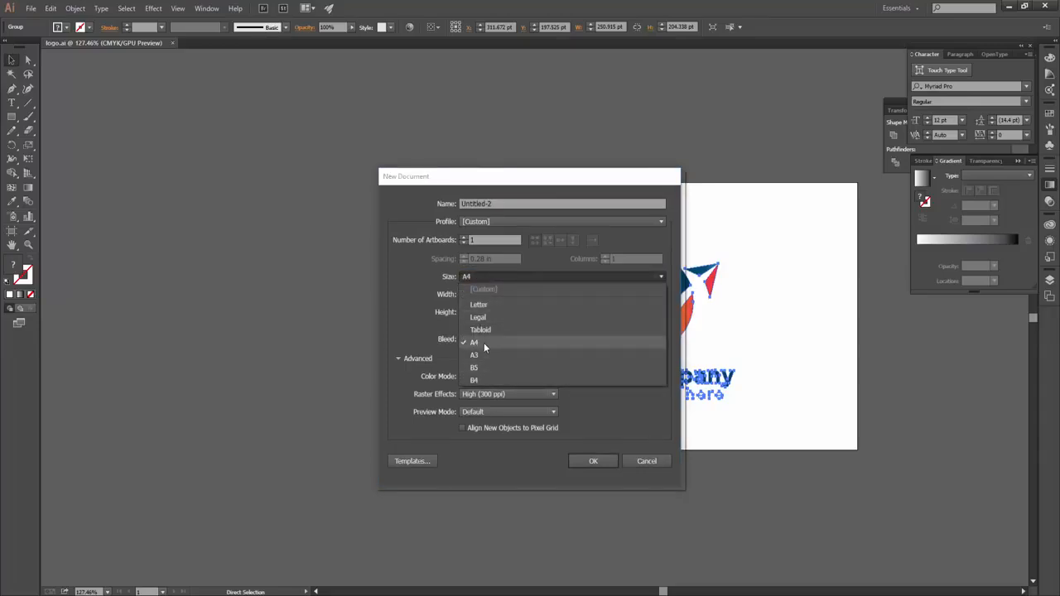
{"action": "left_click", "coordinate": [482, 307]}
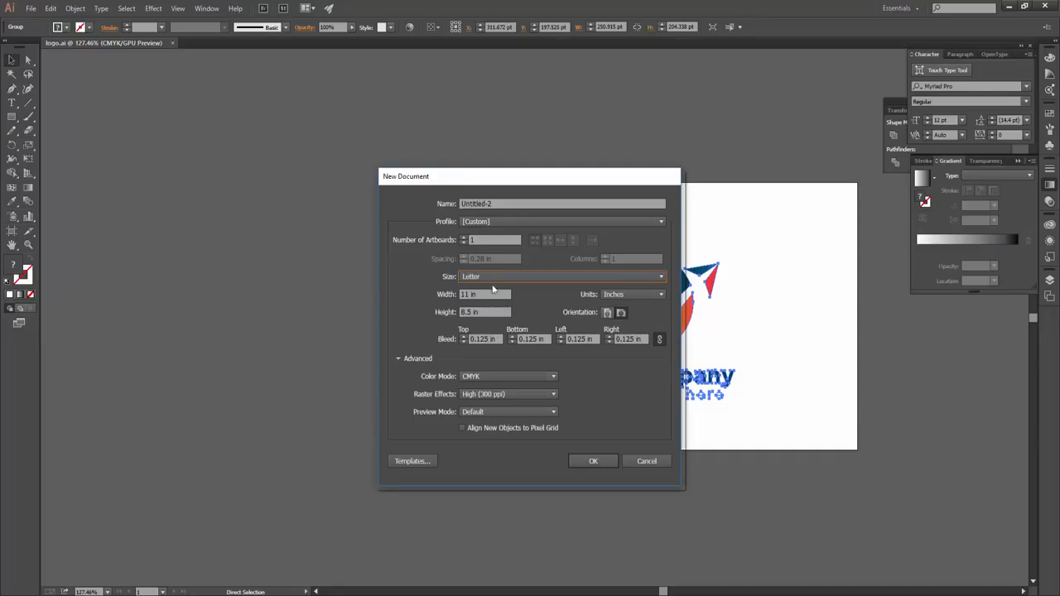
{"action": "left_click", "coordinate": [497, 280]}
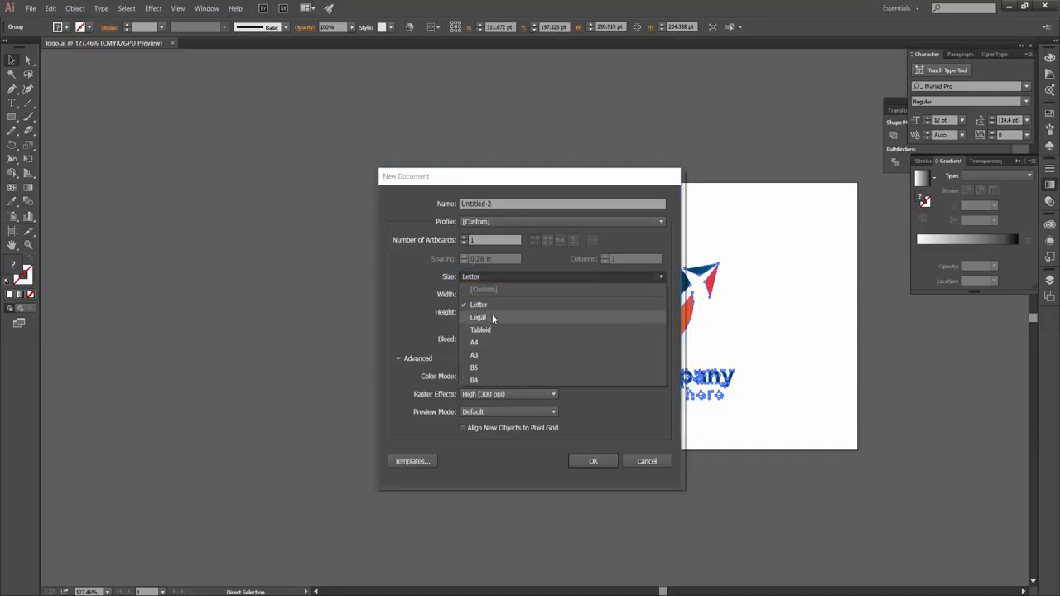
{"action": "left_click", "coordinate": [487, 306]}
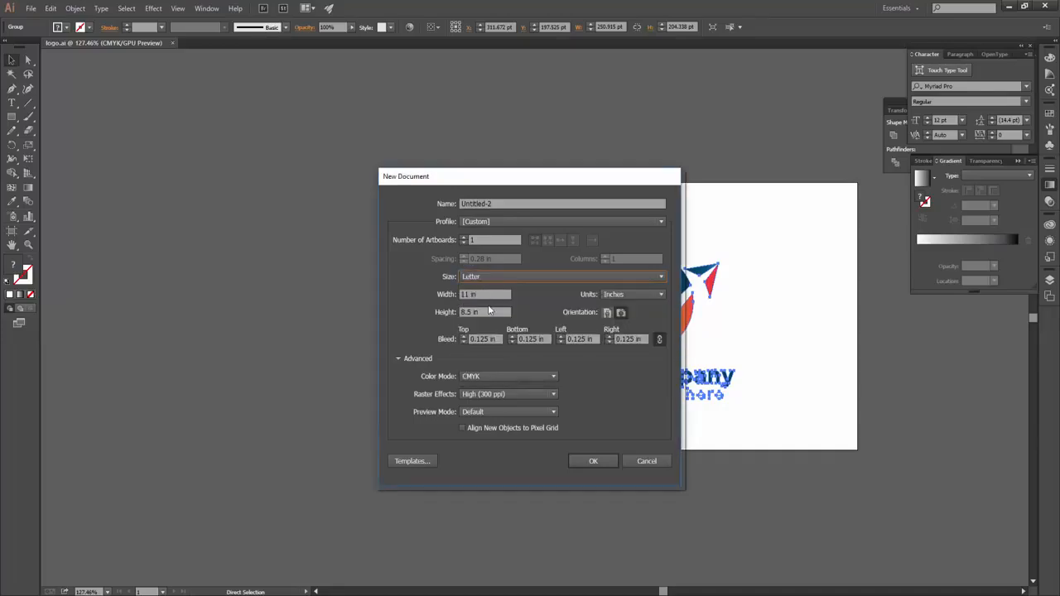
{"action": "left_click", "coordinate": [487, 339]}
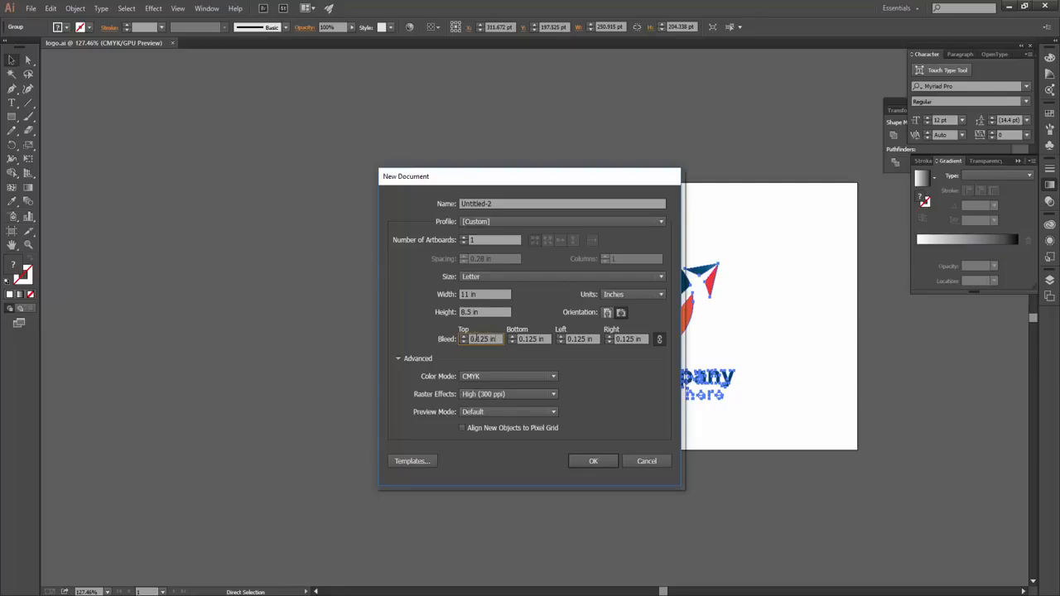
{"action": "left_click", "coordinate": [607, 313]}
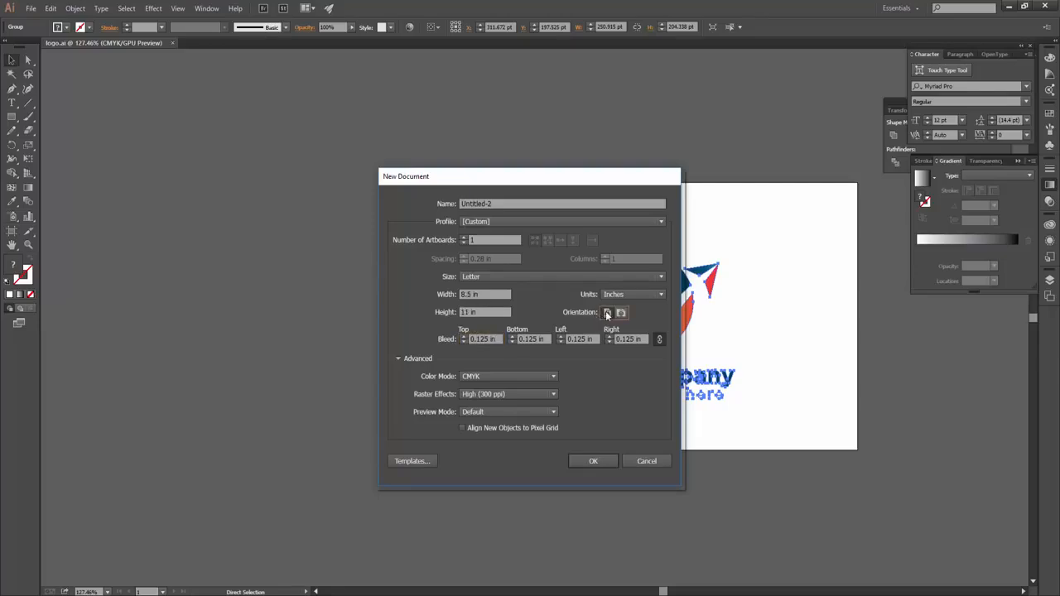
{"action": "left_click", "coordinate": [607, 462]}
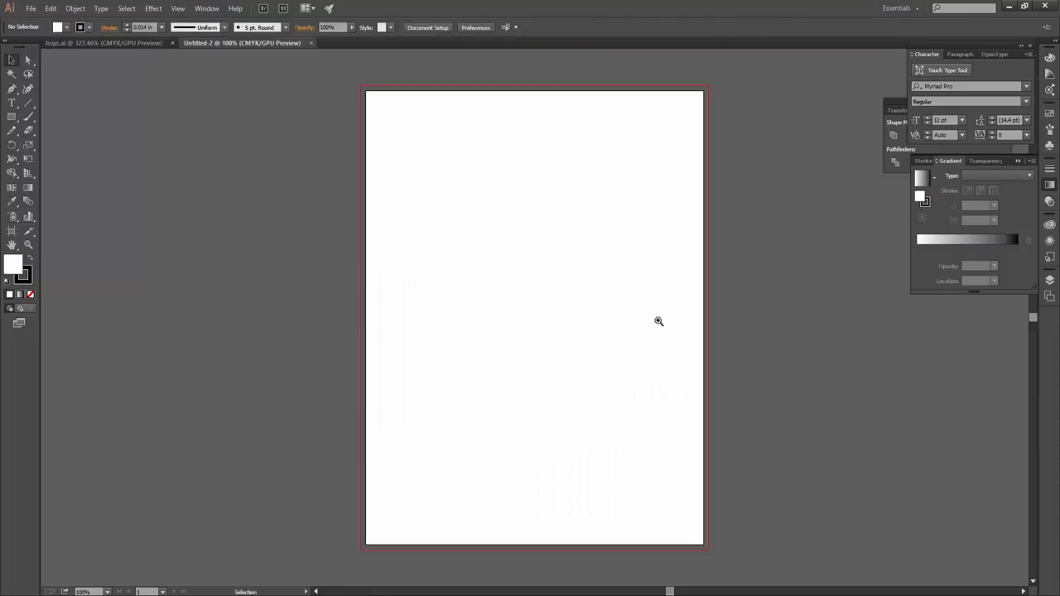
- Draw a green, strokeless rectangle covering the whole page
{"action": "key", "text": "ctrl+0"}
{"action": "left_click", "coordinate": [12, 119]}
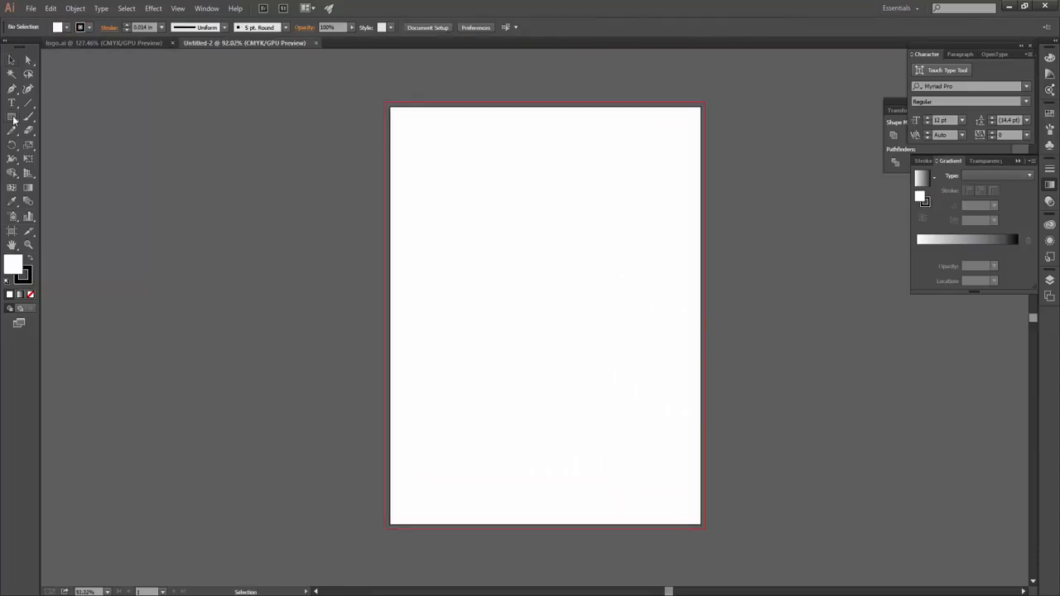
{"action": "left_click", "coordinate": [89, 27]}
{"action": "left_click", "coordinate": [9, 48]}
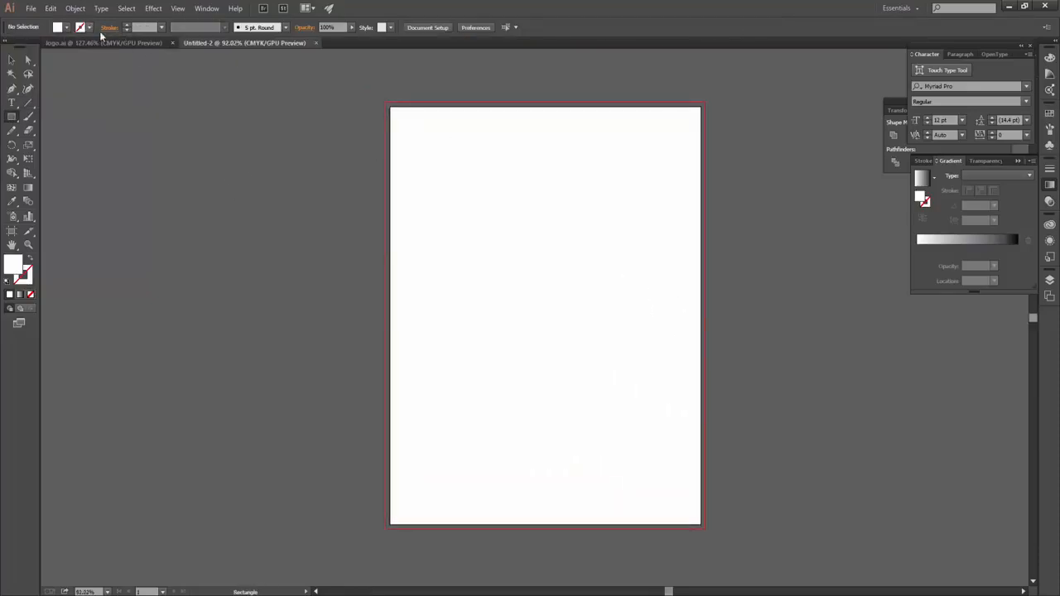
{"action": "mouse_move", "coordinate": [390, 107]}
{"action": "left_mouse_down"}
{"action": "mouse_move", "coordinate": [682, 426]}
{"action": "mouse_move", "coordinate": [703, 524]}
{"action": "left_mouse_up"}
{"action": "key", "text": "v"}
{"action": "left_click", "coordinate": [65, 27]}
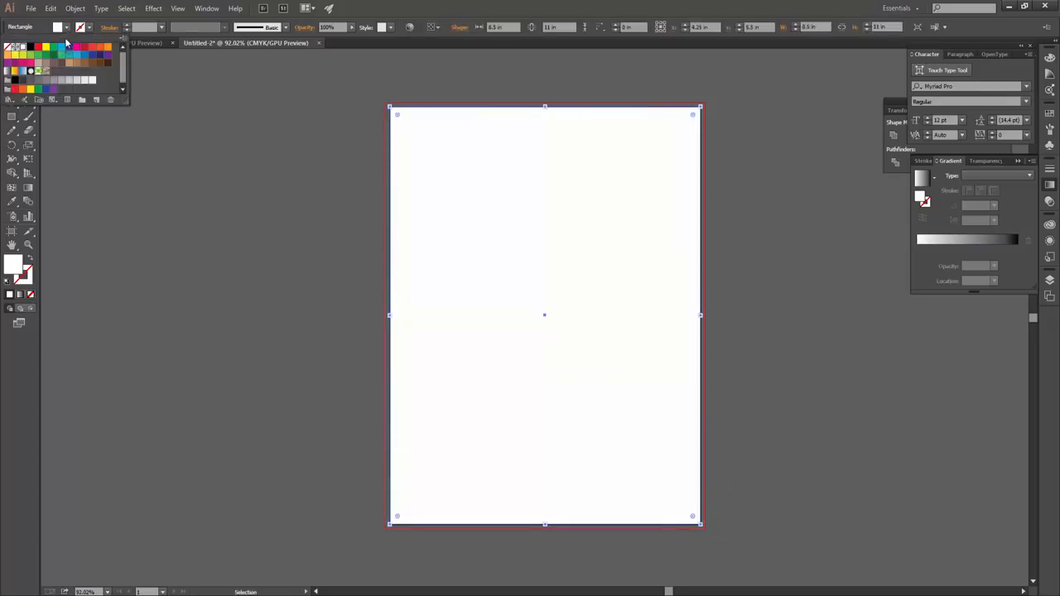
{"action": "left_click", "coordinate": [53, 48]}
{"action": "left_click", "coordinate": [60, 23]}
- Offset the rectangle inward by 0.125 in and turn the inset outline into a guide
{"action": "left_click", "coordinate": [75, 9]}
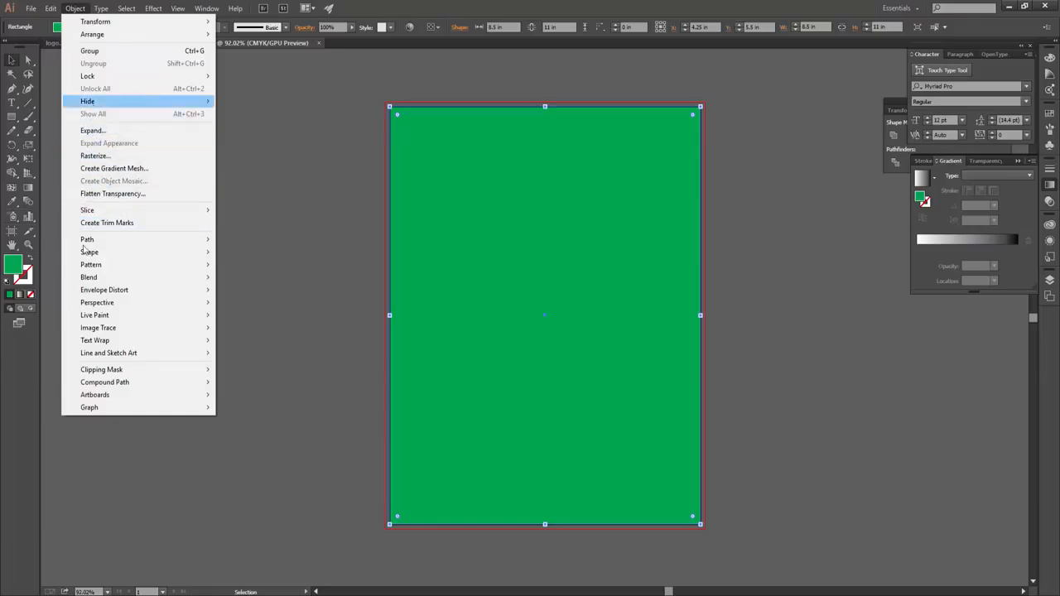
{"action": "mouse_move", "coordinate": [124, 240]}
{"action": "left_click", "coordinate": [249, 281]}
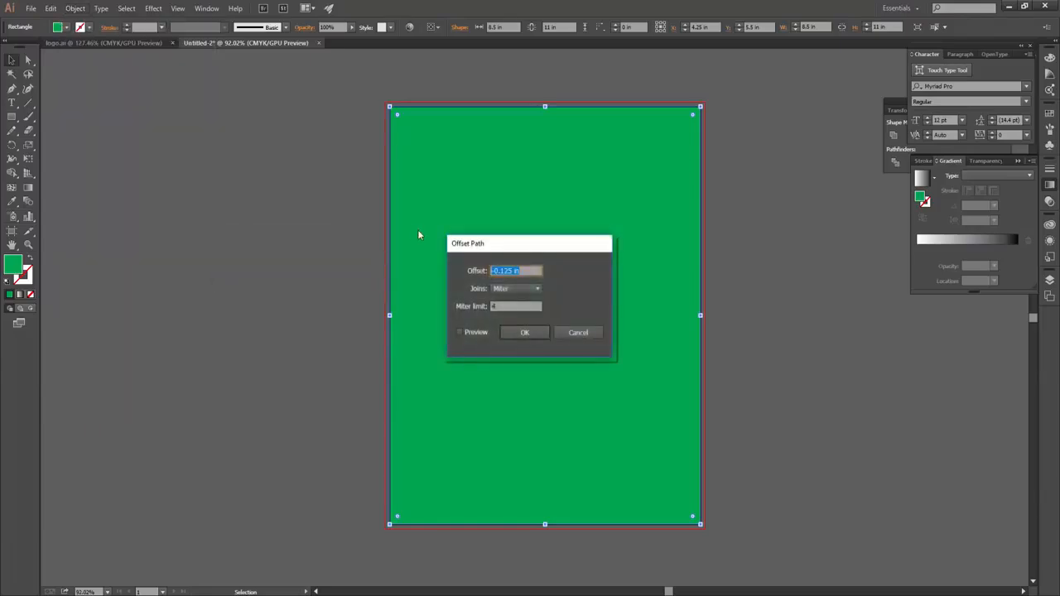
{"action": "key", "text": "Return"}
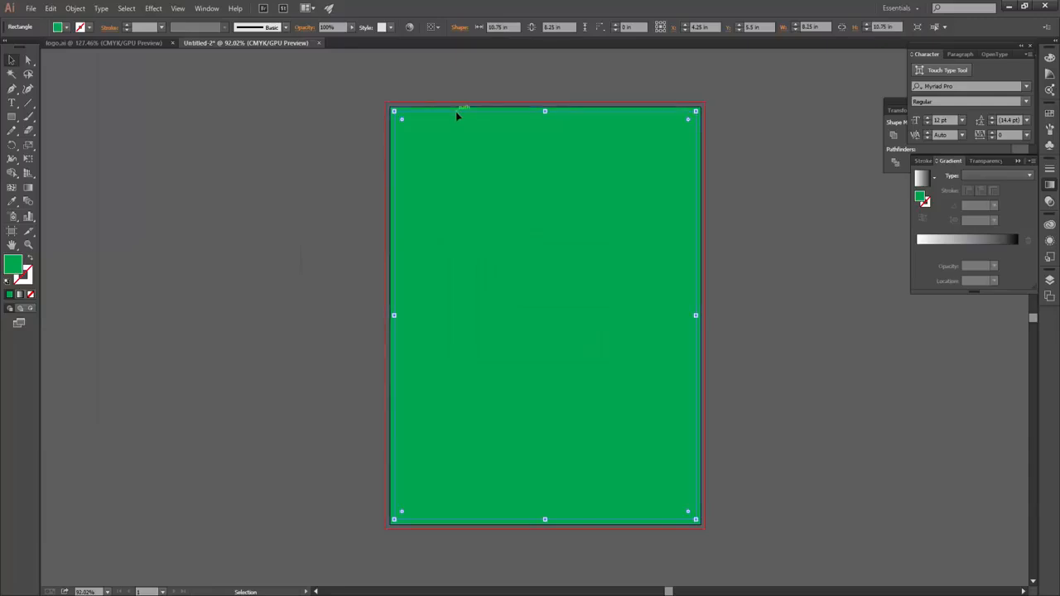
{"action": "right_click", "coordinate": [457, 111]}
{"action": "left_click", "coordinate": [497, 244]}
- Enlarge the green rectangle out to the bleed guide and make its fill white
{"action": "right_click", "coordinate": [487, 133]}
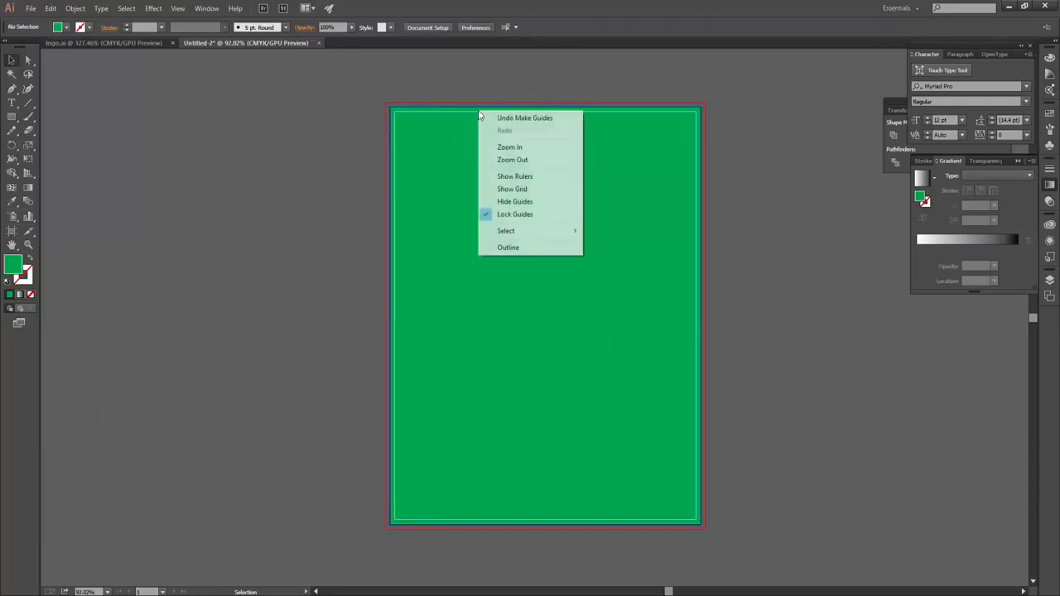
{"action": "left_click", "coordinate": [467, 222]}
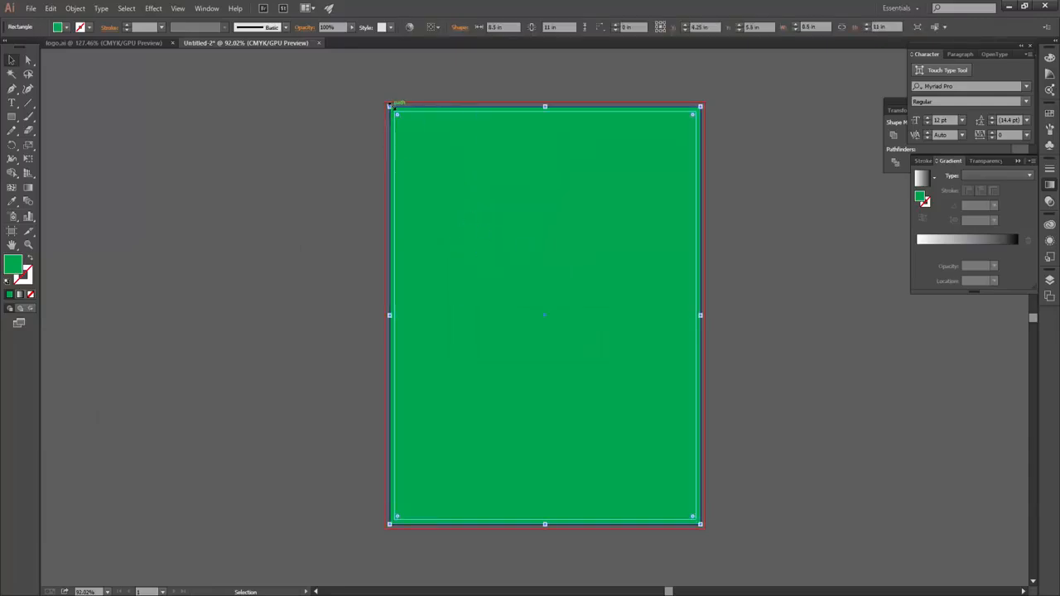
{"action": "left_click_drag", "start_coordinate": [389, 107], "coordinate": [385, 102]}
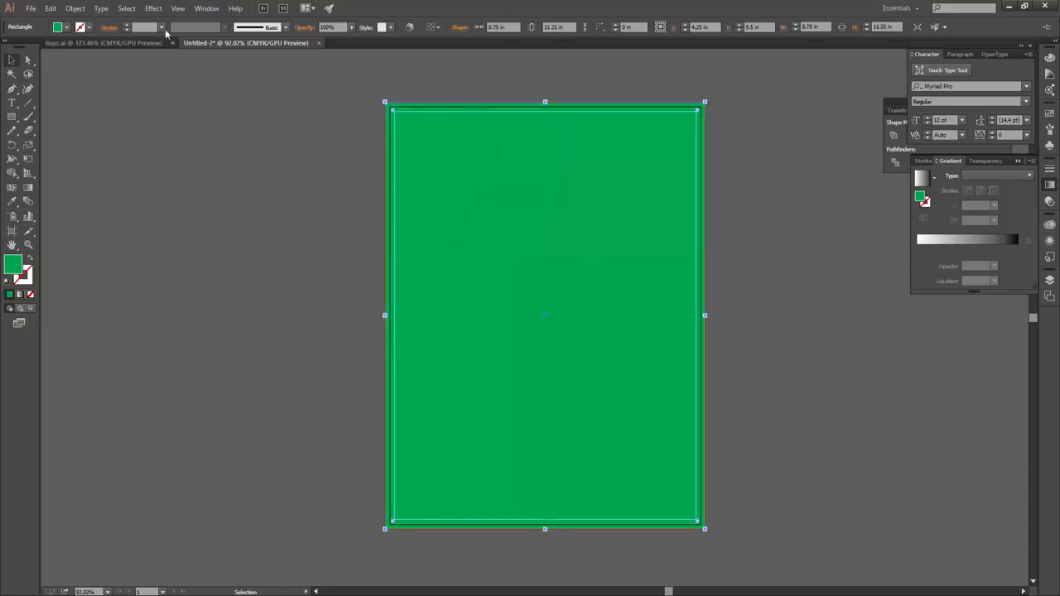
{"action": "left_click", "coordinate": [59, 30]}
{"action": "left_click", "coordinate": [17, 49]}
- Lock the white background rectangle and go to the logo.ai document
{"action": "left_click", "coordinate": [74, 8]}
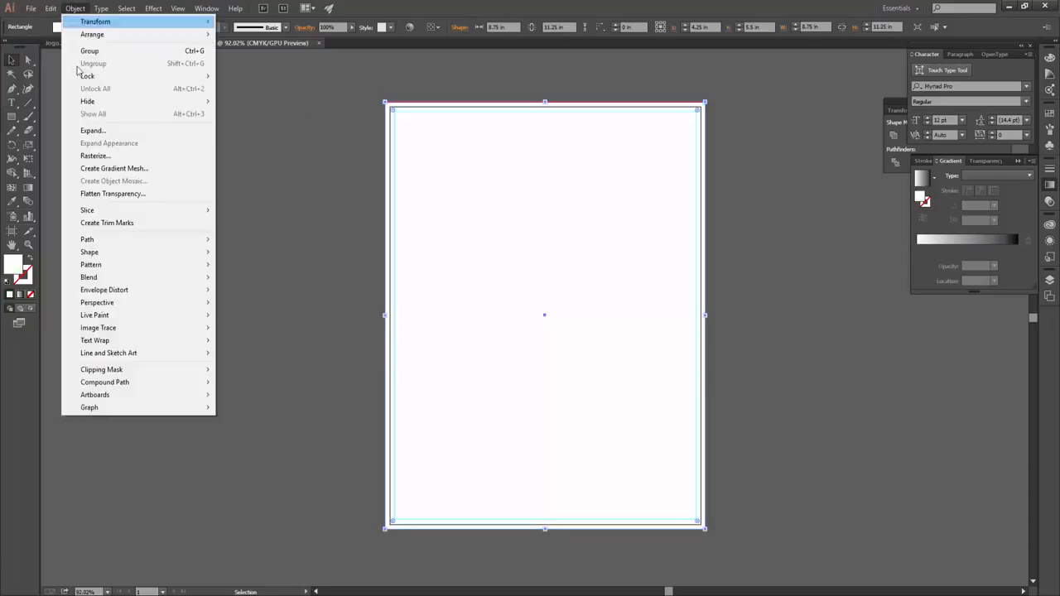
{"action": "mouse_move", "coordinate": [124, 74]}
{"action": "left_click", "coordinate": [220, 77]}
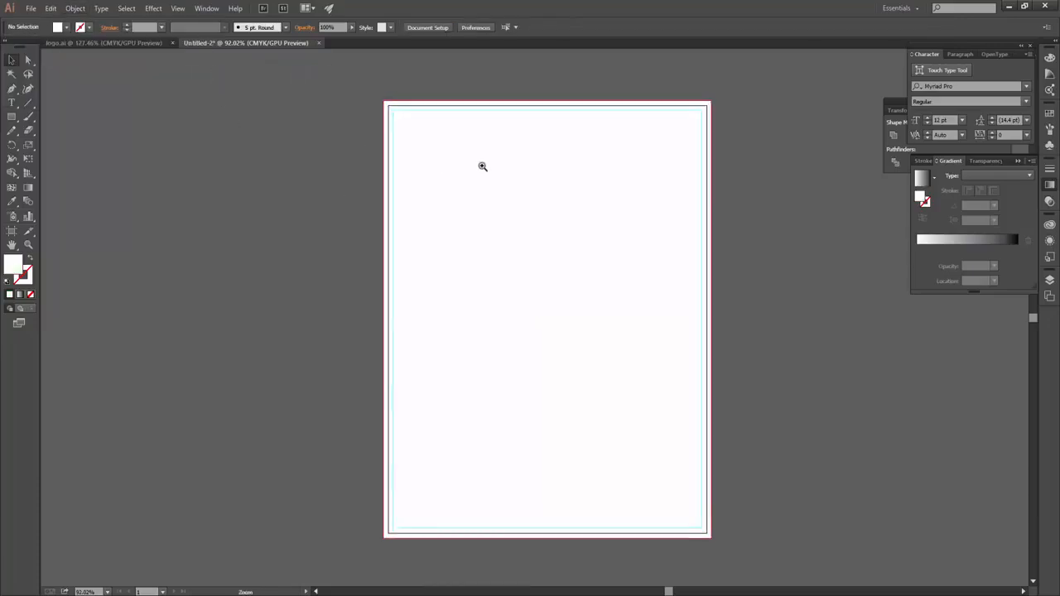
{"action": "scroll", "coordinate": [483, 165], "scroll_direction": "up", "scroll_amount": 1}
{"action": "left_click", "coordinate": [108, 43]}
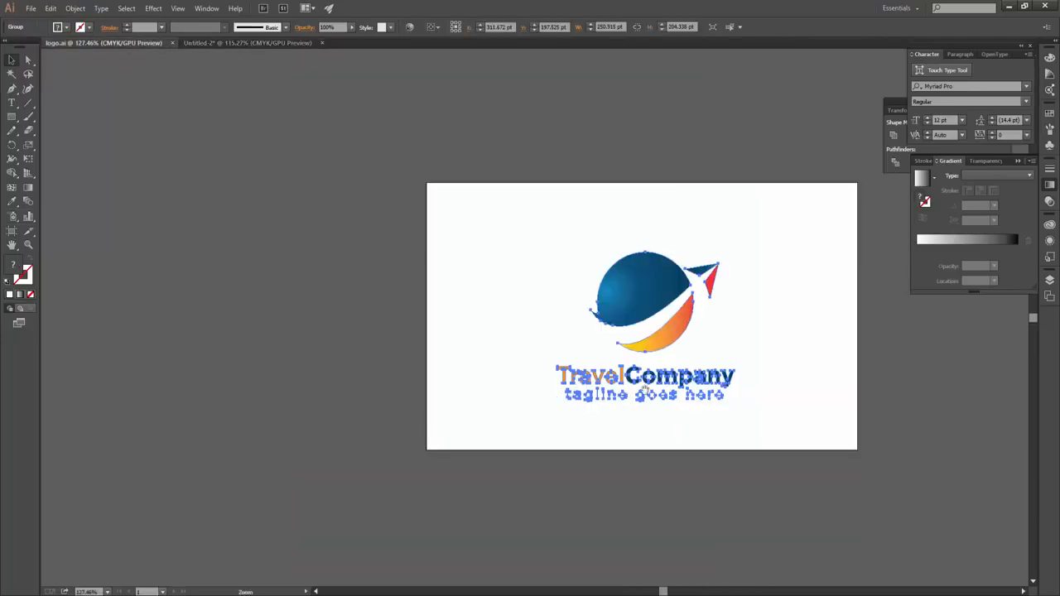
{"action": "left_click", "coordinate": [275, 183]}
- Open the business card file and select the card's bottom gradient bar
{"action": "key", "text": "ctrl+o"}
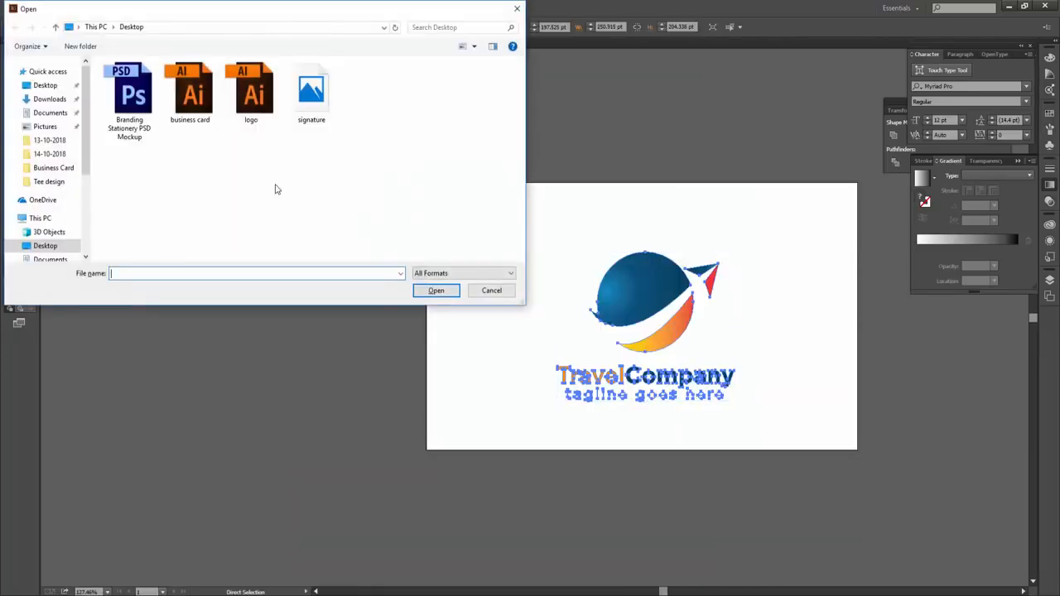
{"action": "double_click", "coordinate": [204, 106]}
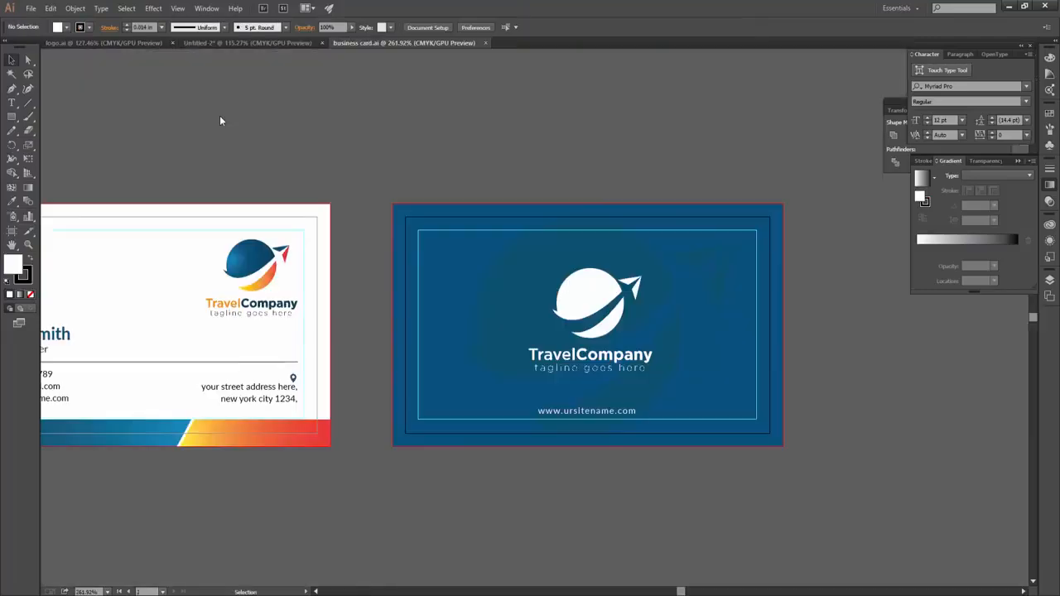
{"action": "left_click_drag", "start_coordinate": [271, 336], "coordinate": [414, 307]}
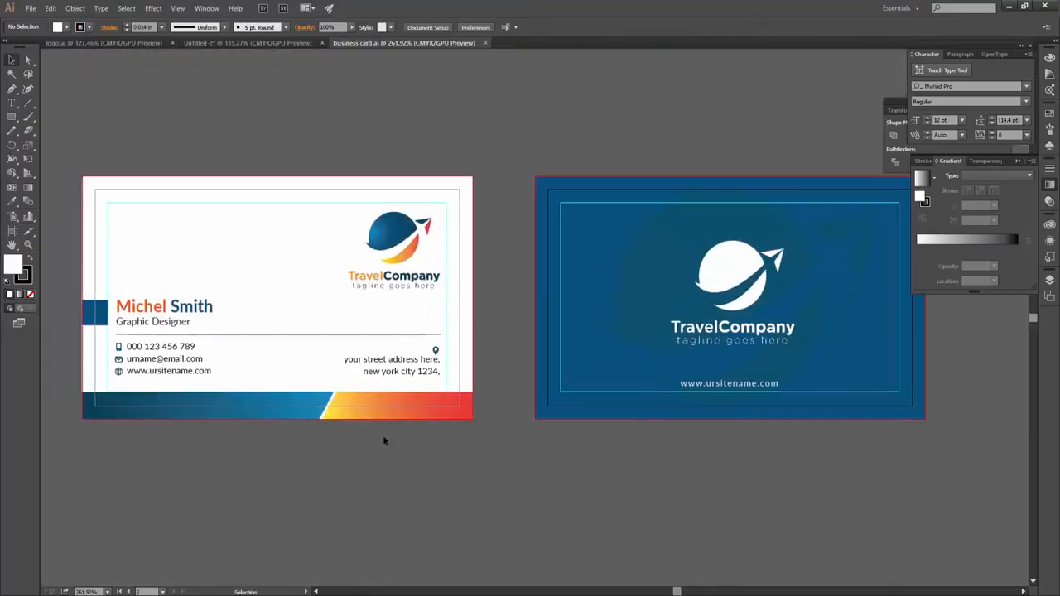
{"action": "scroll", "coordinate": [294, 436], "scroll_direction": "up", "scroll_amount": 2}
{"action": "left_click", "coordinate": [399, 367]}
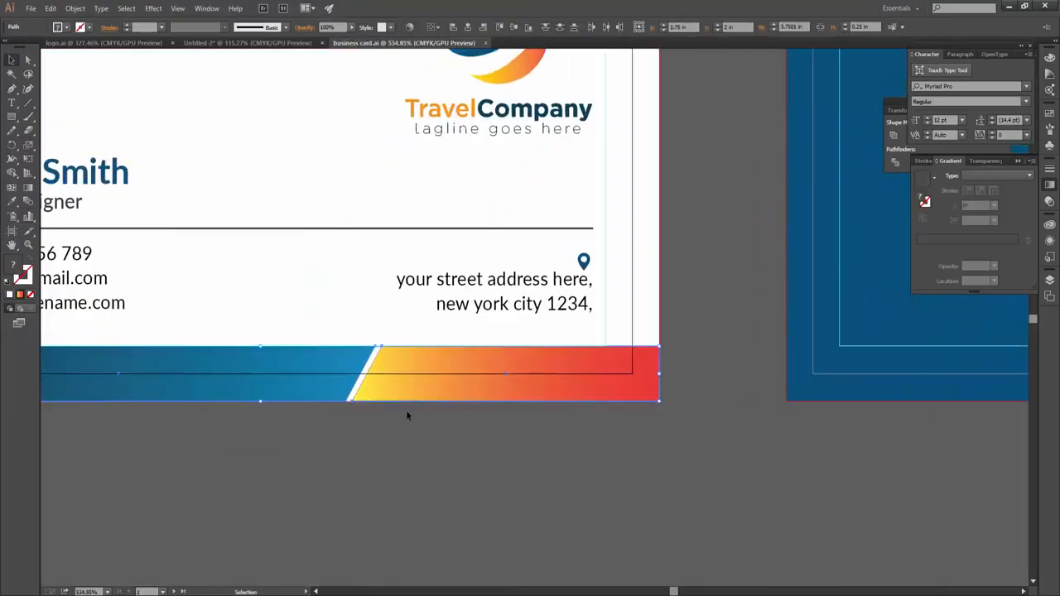
- Paste the gradient bar into the letterhead and move it to the page bottom
{"action": "left_click", "coordinate": [249, 43]}
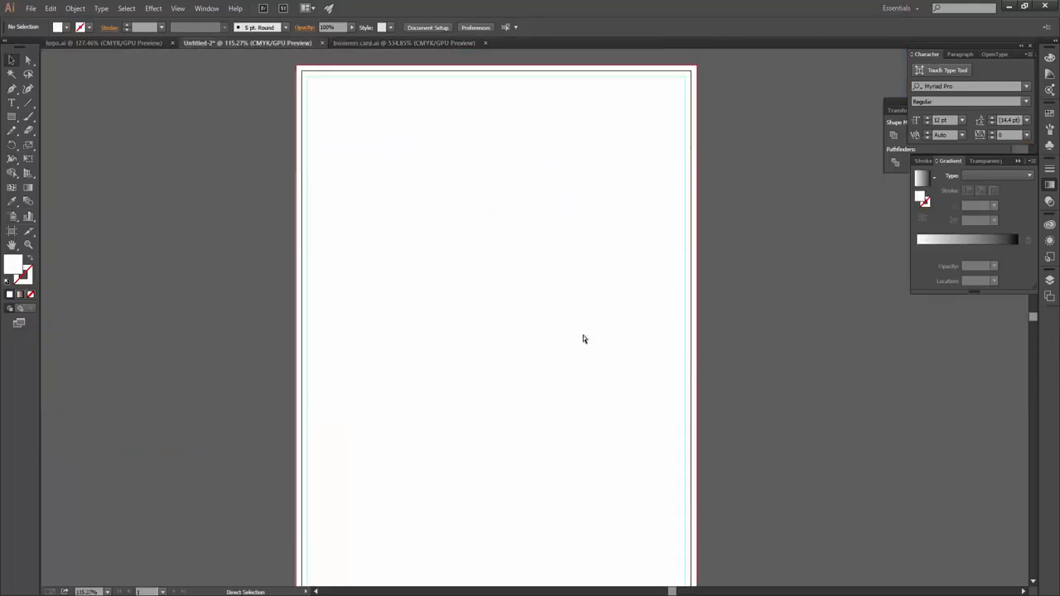
{"action": "key", "text": "ctrl+v"}
{"action": "scroll", "coordinate": [588, 265], "scroll_direction": "down", "scroll_amount": 3}
{"action": "left_click_drag", "start_coordinate": [585, 192], "coordinate": [547, 459]}
{"action": "left_click", "coordinate": [538, 457], "text": "ctrl"}
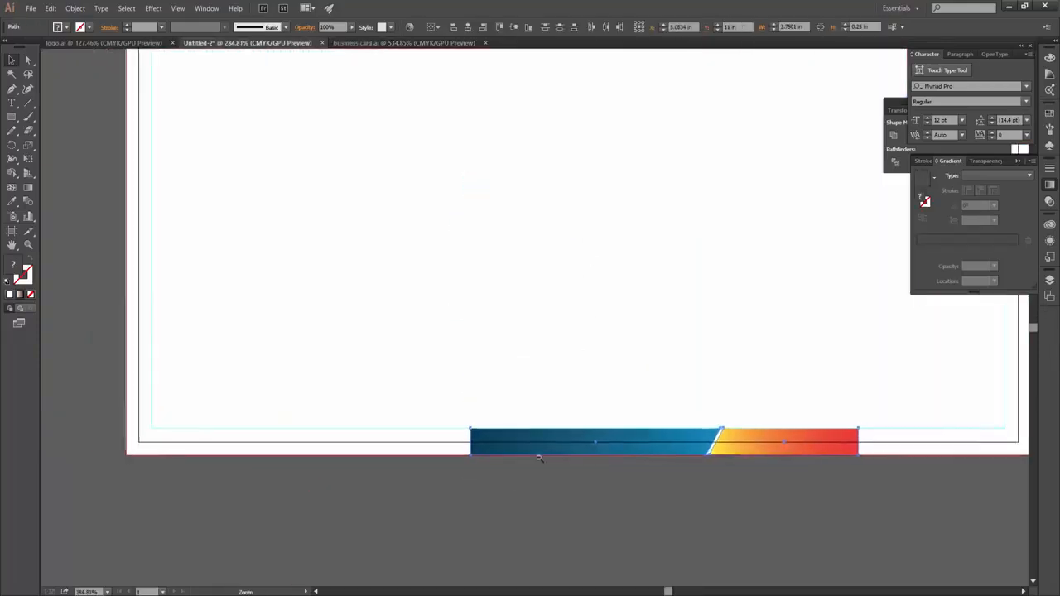
{"action": "left_click", "coordinate": [538, 457], "text": "ctrl+alt"}
{"action": "left_click", "coordinate": [482, 441]}
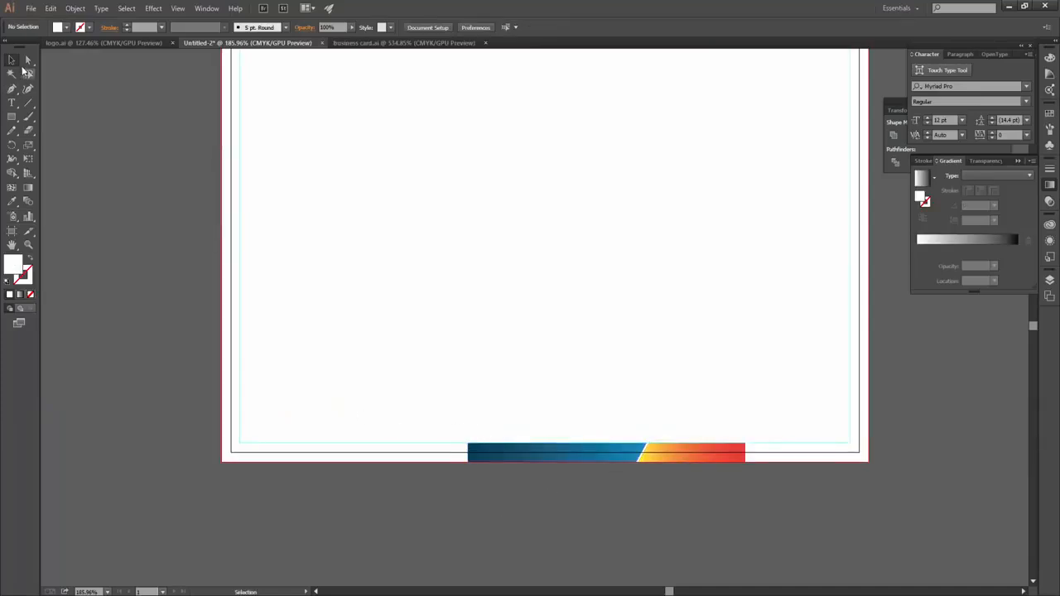
- Extend the blue footer bar's left end further to the left
{"action": "left_click", "coordinate": [27, 59]}
{"action": "left_click_drag", "start_coordinate": [497, 408], "coordinate": [712, 481]}
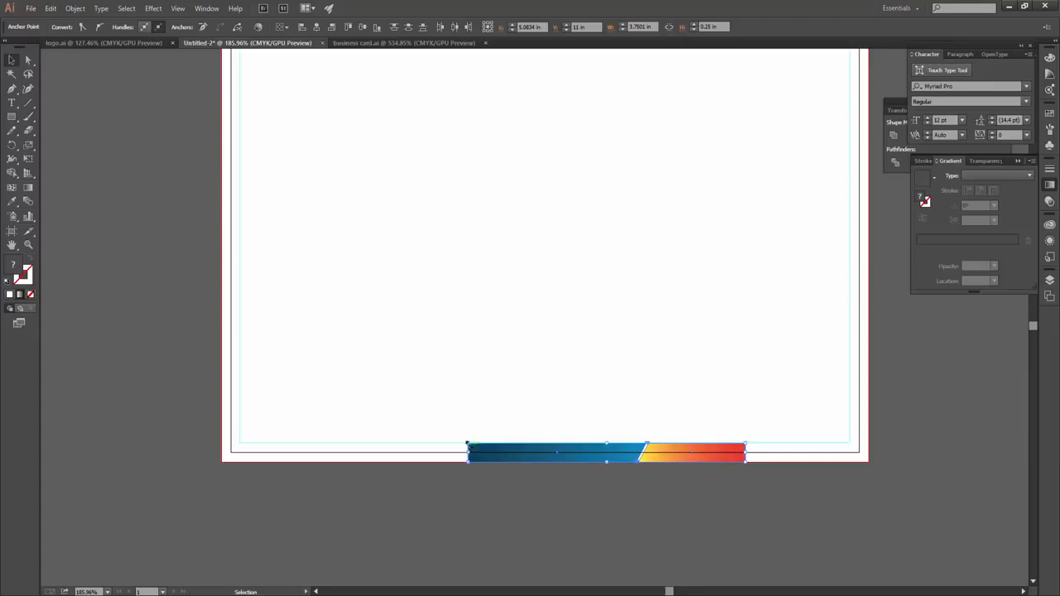
{"action": "left_click_drag", "start_coordinate": [469, 452], "coordinate": [222, 439]}
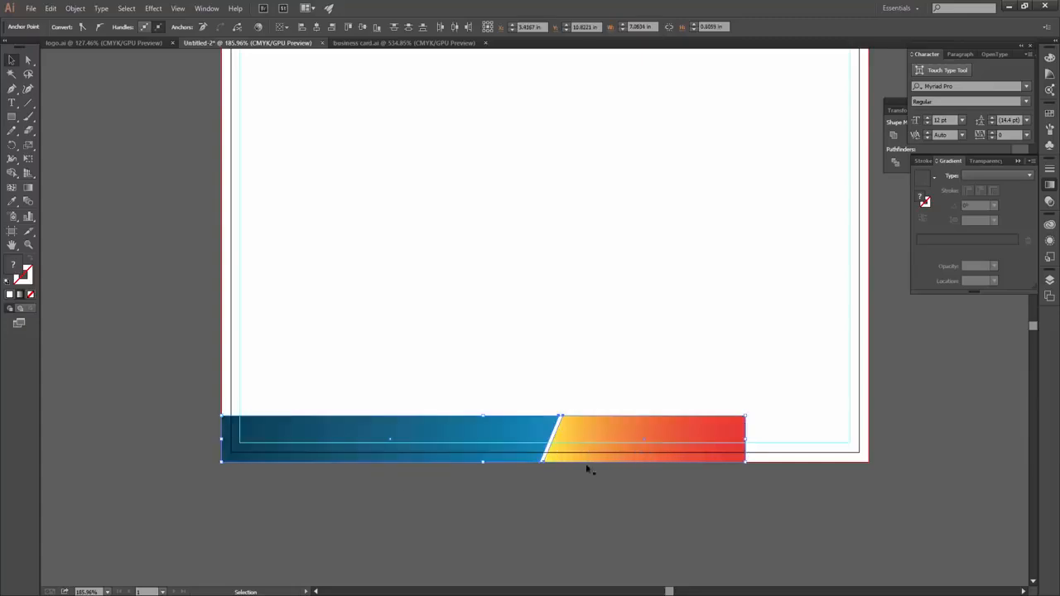
{"action": "key", "text": "ctrl+z"}
{"action": "left_click", "coordinate": [545, 516]}
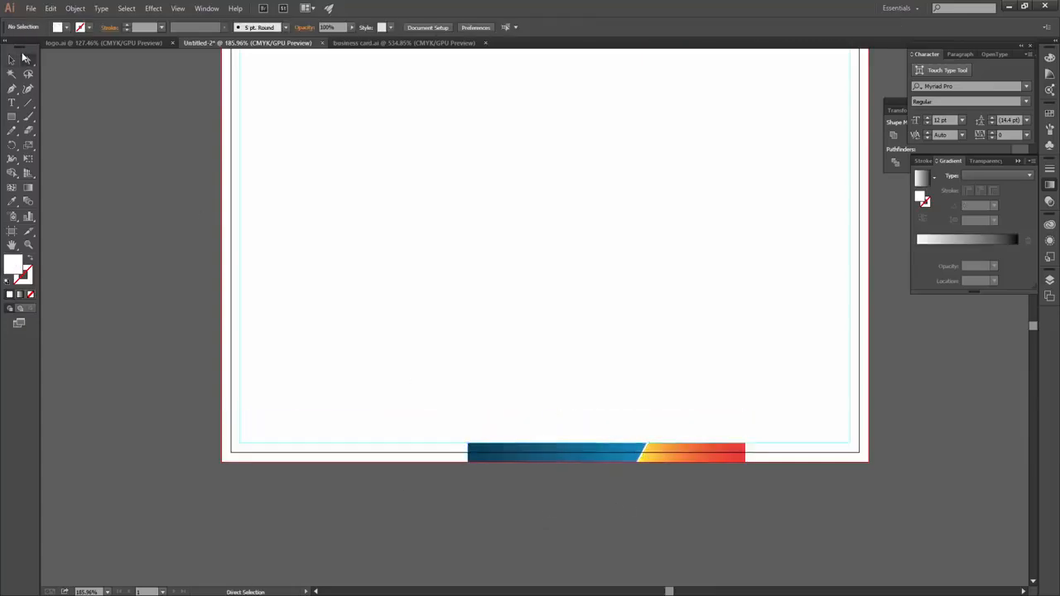
{"action": "left_click_drag", "start_coordinate": [452, 424], "coordinate": [468, 461]}
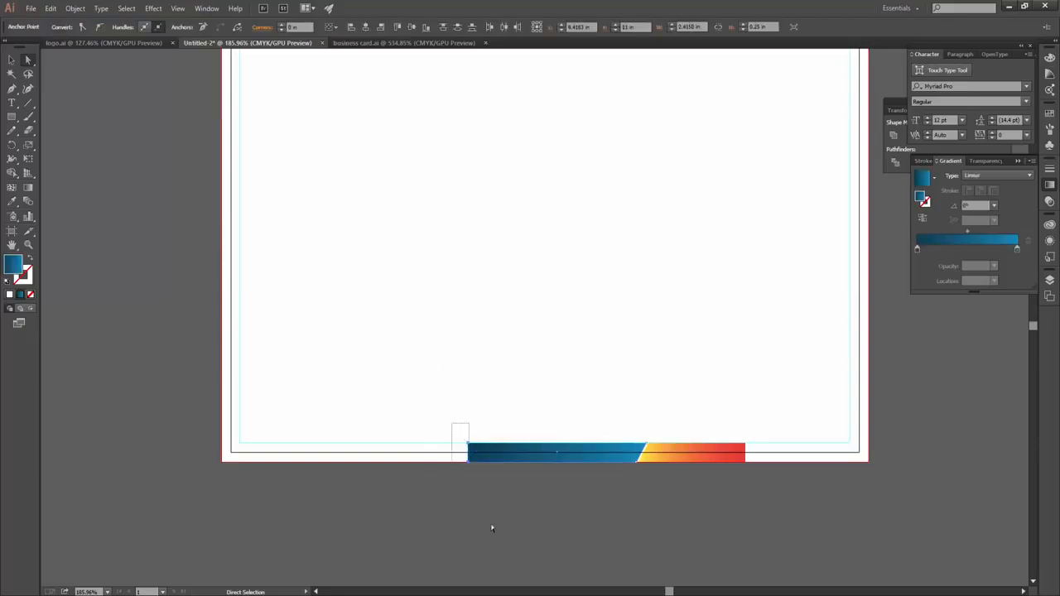
{"action": "key", "text": "shift+Left"}
{"action": "key", "text": "shift+Left"}
{"action": "key", "text": "shift+Left"}
{"action": "key", "text": "shift+Left"}
{"action": "key", "text": "shift+Left"}
{"action": "key", "text": "shift+Left"}
{"action": "key", "text": "shift+Left"}
{"action": "key", "text": "shift+Left"}
{"action": "key", "text": "shift+Left"}
{"action": "key", "text": "shift+Left"}
{"action": "key", "text": "shift+Left"}
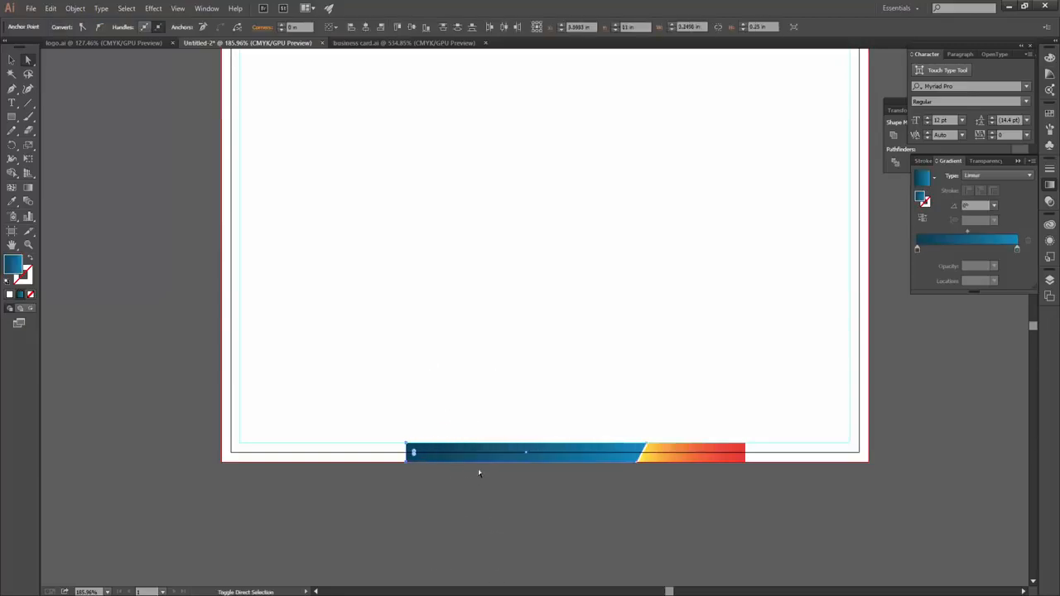
{"action": "key", "text": "shift+Left"}
{"action": "key", "text": "shift+Left"}
{"action": "key", "text": "shift+Left"}
{"action": "key", "text": "shift+Left"}
{"action": "key", "text": "shift+Left"}
{"action": "key", "text": "shift+Left"}
{"action": "key", "text": "shift+Left"}
{"action": "key", "text": "shift+Left"}
{"action": "key", "text": "shift+Left"}
{"action": "key", "text": "shift+Left"}
{"action": "key", "text": "shift+Left"}
{"action": "key", "text": "shift+Left"}
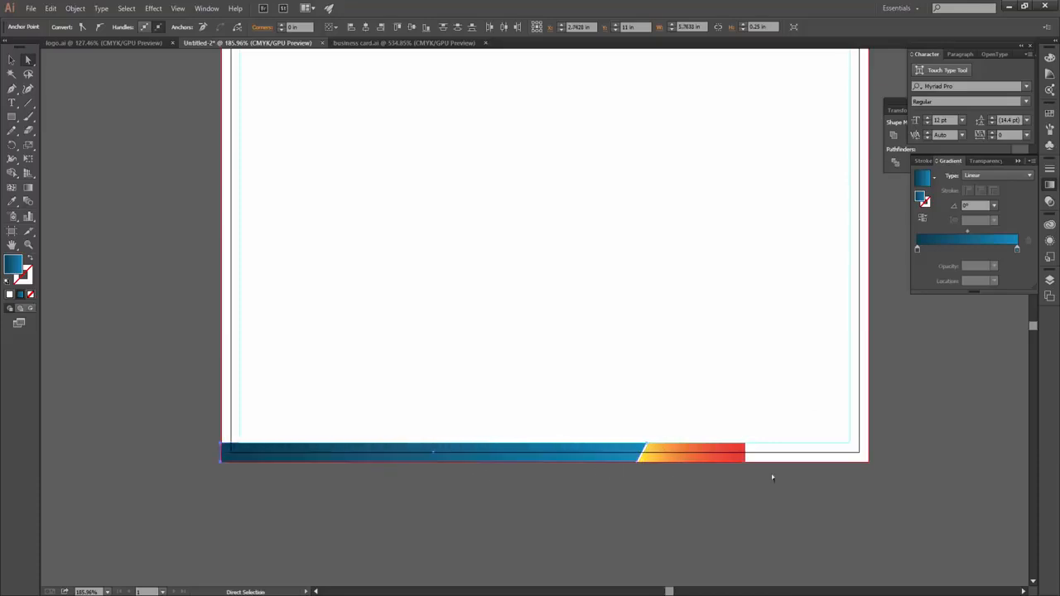
- Extend the orange bar to the right and raise the footer bars' top edge
{"action": "left_click_drag", "start_coordinate": [825, 406], "coordinate": [736, 473]}
{"action": "key", "text": "shift+Right"}
{"action": "key", "text": "shift+Right"}
{"action": "key", "text": "shift+Right"}
{"action": "key", "text": "shift+Right"}
{"action": "key", "text": "shift+Right"}
{"action": "key", "text": "shift+Right"}
{"action": "key", "text": "shift+Right"}
{"action": "key", "text": "shift+Right"}
{"action": "key", "text": "shift+Right"}
{"action": "key", "text": "shift+Right"}
{"action": "key", "text": "shift+Right"}
{"action": "key", "text": "shift+Right"}
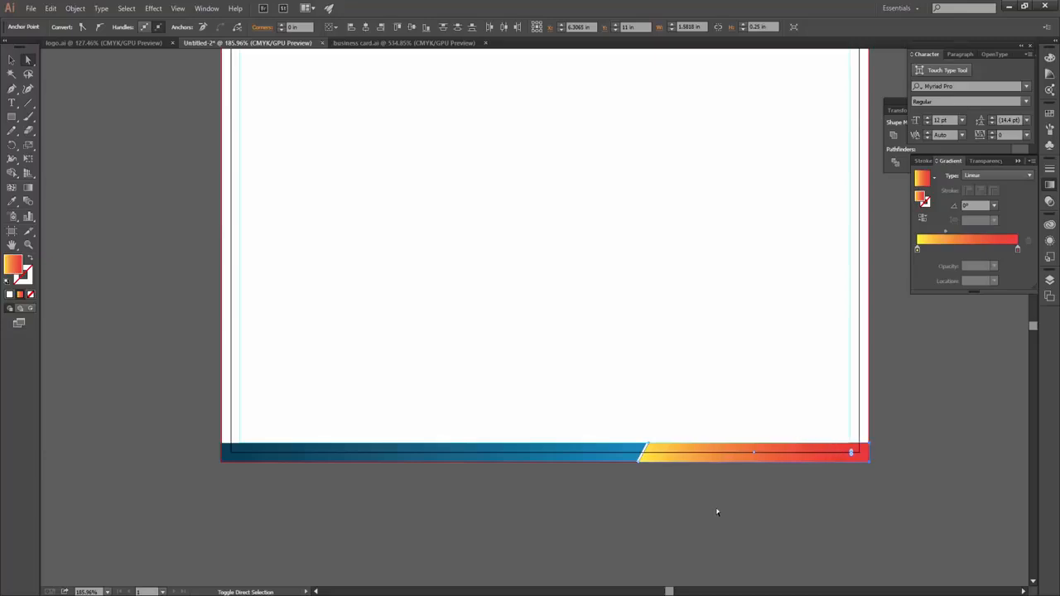
{"action": "left_click", "coordinate": [334, 386]}
{"action": "left_click_drag", "start_coordinate": [208, 400], "coordinate": [921, 452]}
{"action": "key", "text": "shift+Up"}
- Nudge the orange bar's bottom-left corner left to narrow the gap
{"action": "left_click", "coordinate": [650, 457]}
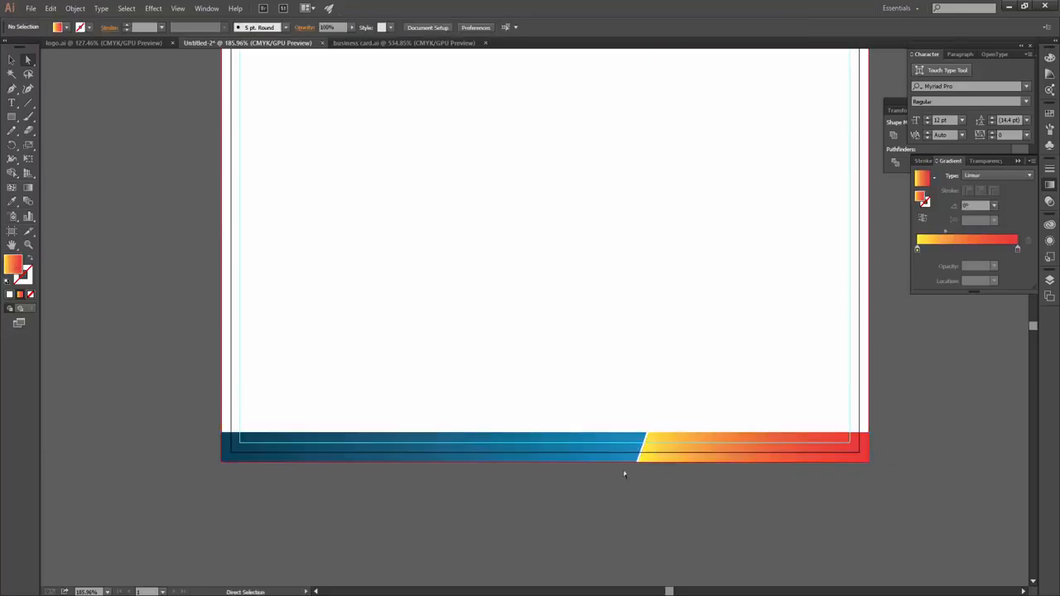
{"action": "scroll", "coordinate": [658, 456], "scroll_direction": "up", "scroll_amount": 3}
{"action": "left_click", "coordinate": [636, 448]}
{"action": "left_click", "coordinate": [666, 452]}
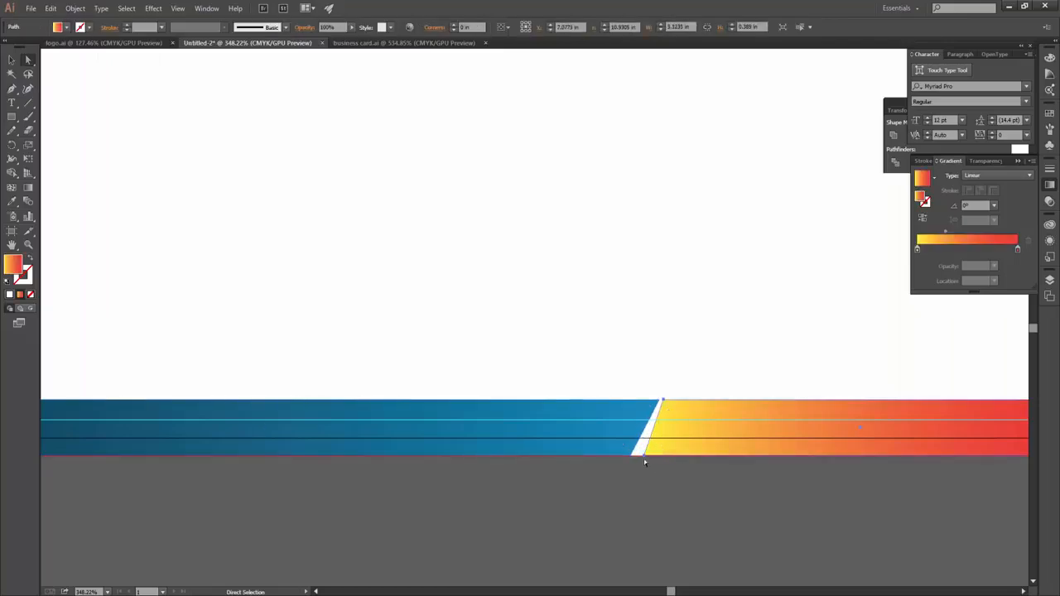
{"action": "left_click", "coordinate": [643, 457]}
{"action": "key", "text": "Left"}
{"action": "key", "text": "Left"}
{"action": "key", "text": "Left"}
{"action": "key", "text": "Left"}
{"action": "key", "text": "Left"}
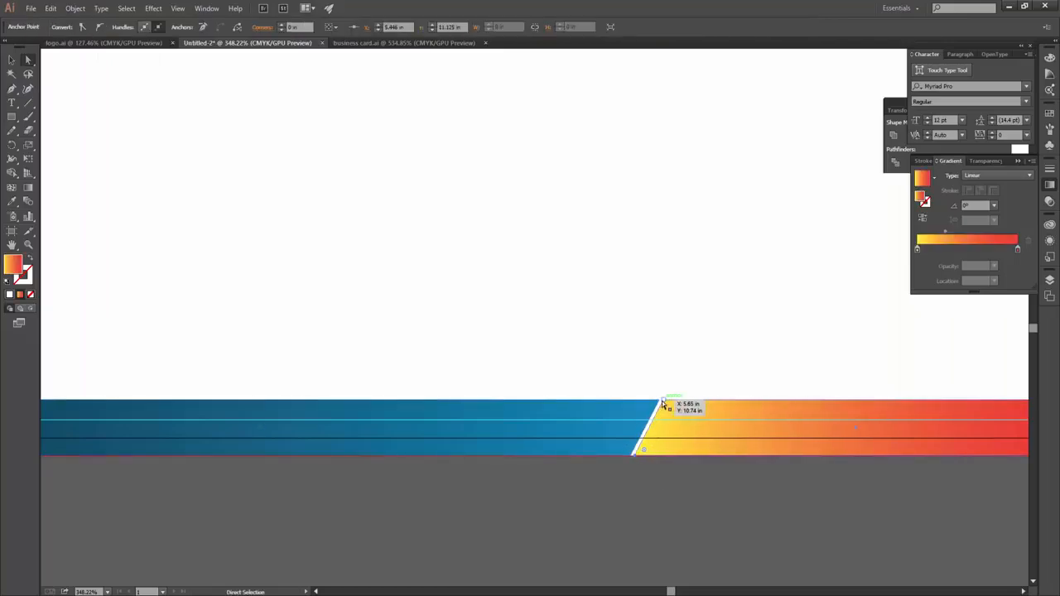
{"action": "left_click", "coordinate": [745, 525]}
{"action": "scroll", "coordinate": [585, 469], "scroll_direction": "down", "scroll_amount": 3}
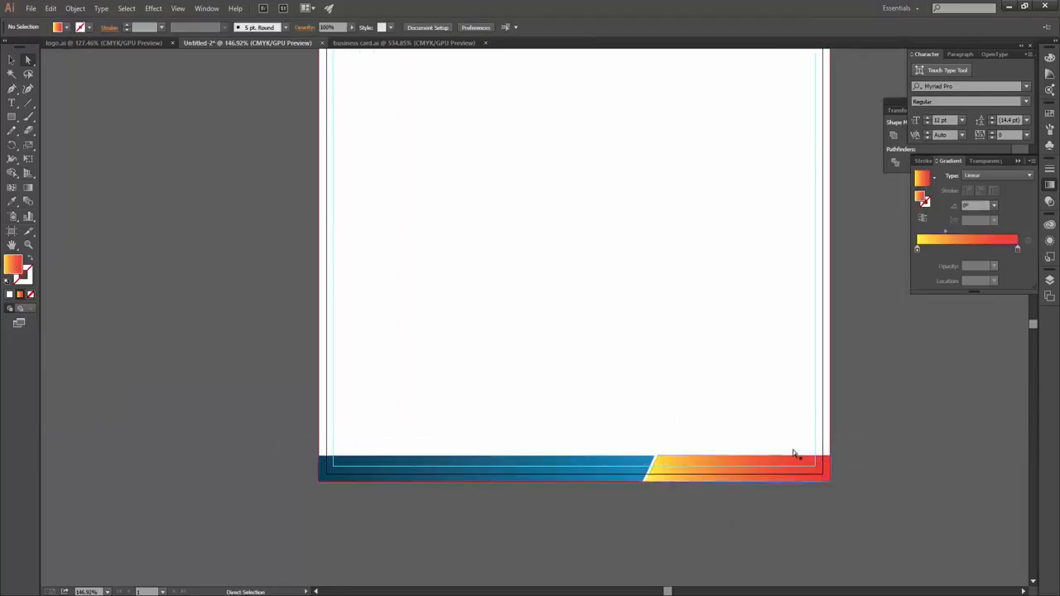
- Raise the footer's top edge slightly
{"action": "left_click_drag", "start_coordinate": [827, 440], "coordinate": [258, 471]}
{"action": "left_click", "coordinate": [258, 471]}
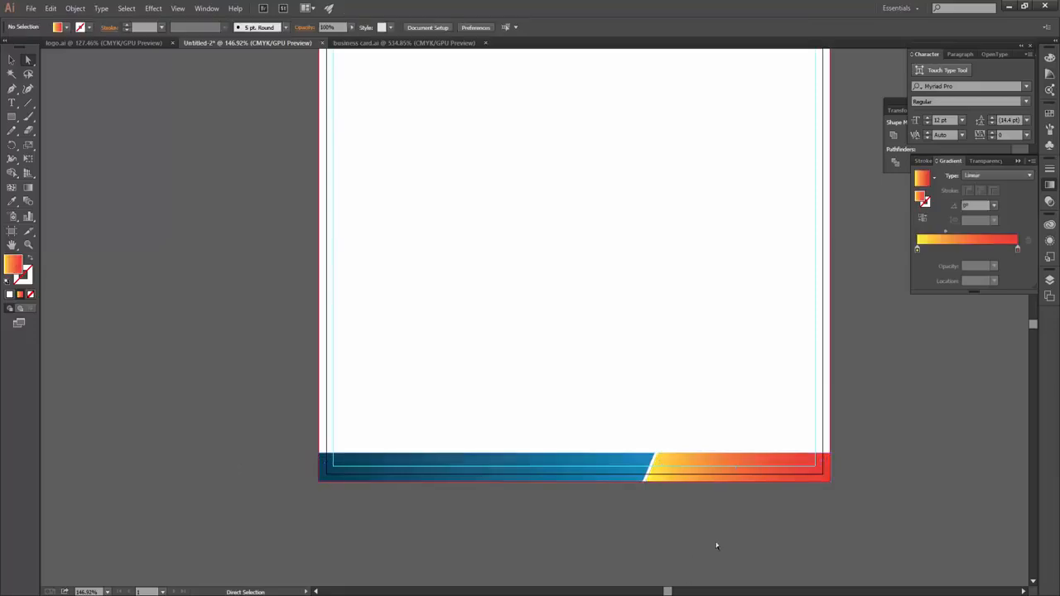
{"action": "scroll", "coordinate": [627, 372], "scroll_direction": "up", "scroll_amount": 3}
{"action": "scroll", "coordinate": [599, 355], "scroll_direction": "down", "scroll_amount": 2}
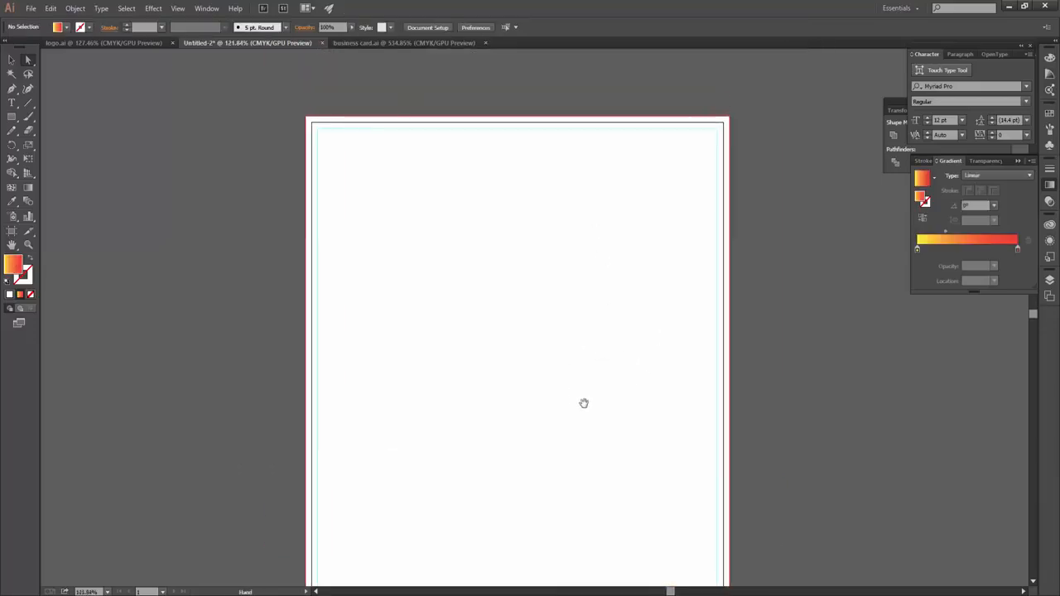
{"action": "scroll", "coordinate": [580, 381], "scroll_direction": "down", "scroll_amount": 3}
{"action": "scroll", "coordinate": [577, 360], "scroll_direction": "up", "scroll_amount": 2}
{"action": "left_click_drag", "start_coordinate": [825, 392], "coordinate": [125, 412]}
{"action": "key", "text": "Up"}
{"action": "key", "text": "Up"}
{"action": "left_click", "coordinate": [680, 475]}
- Move the top seam corner to realign the slanted gap between blue and orange bars
{"action": "left_click", "coordinate": [605, 407]}
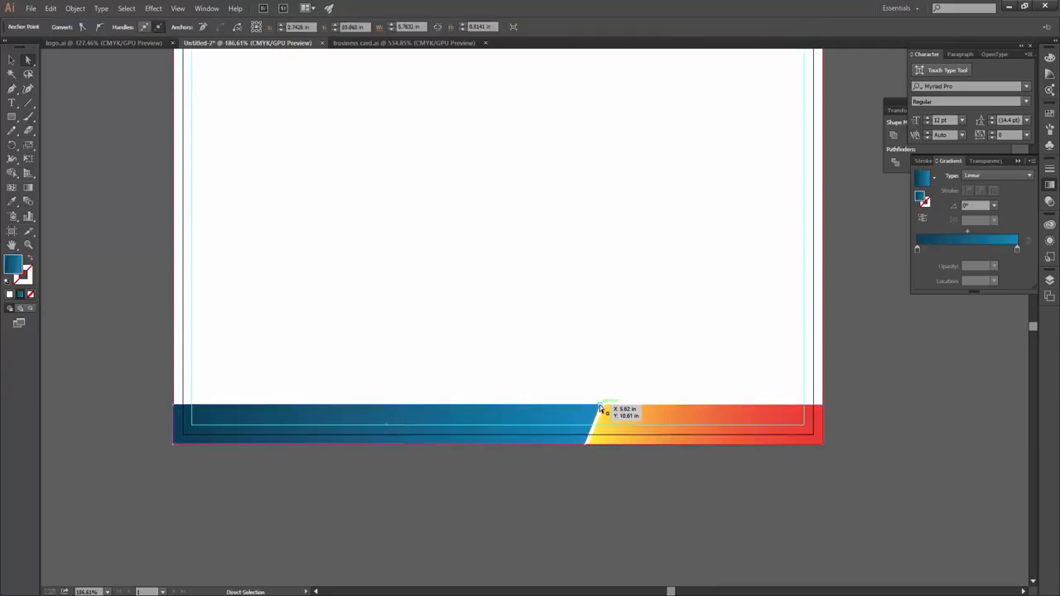
{"action": "left_click", "coordinate": [610, 407]}
{"action": "left_click_drag", "start_coordinate": [610, 407], "coordinate": [632, 424]}
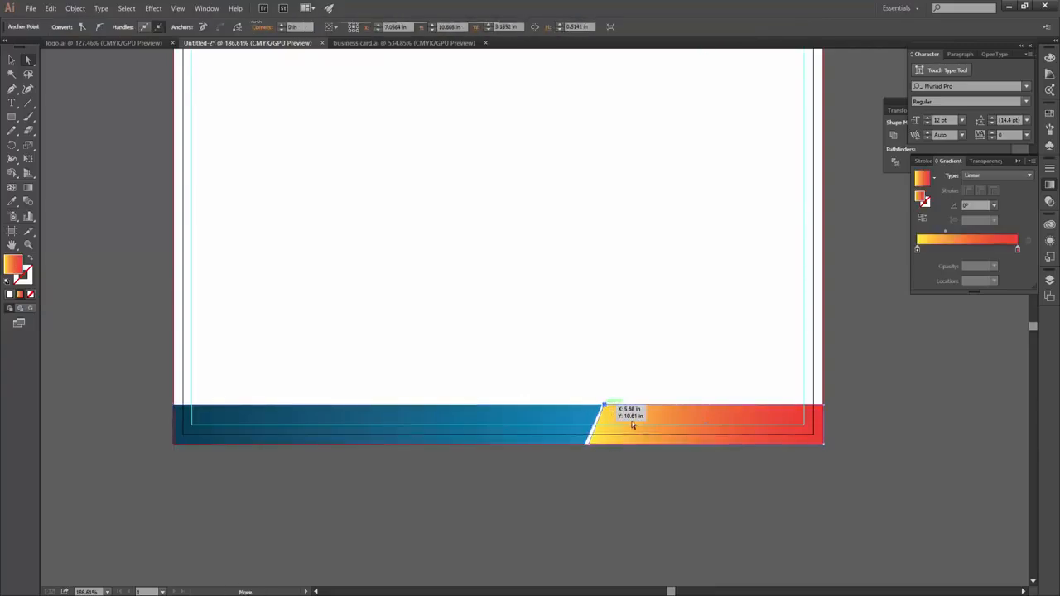
{"action": "left_click", "coordinate": [675, 482]}
{"action": "left_click", "coordinate": [590, 440]}
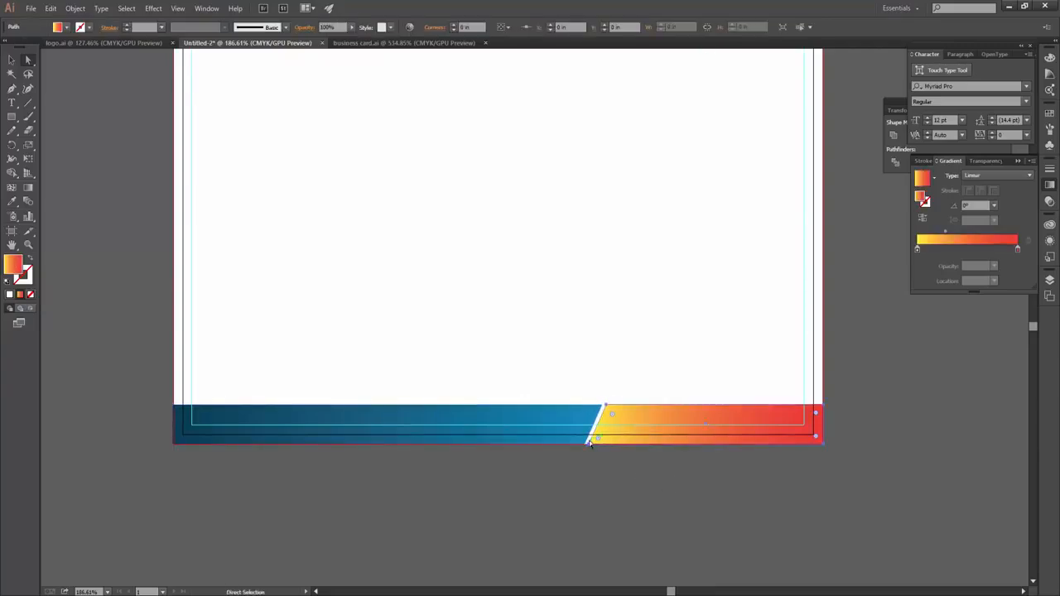
{"action": "left_click", "coordinate": [590, 439]}
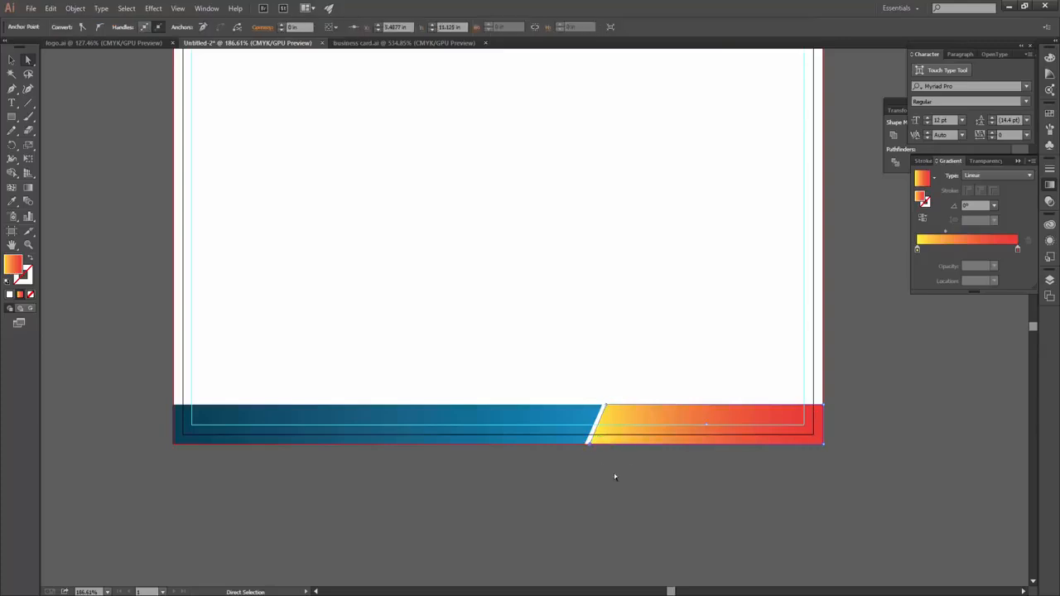
{"action": "left_click", "coordinate": [605, 406], "text": "shift"}
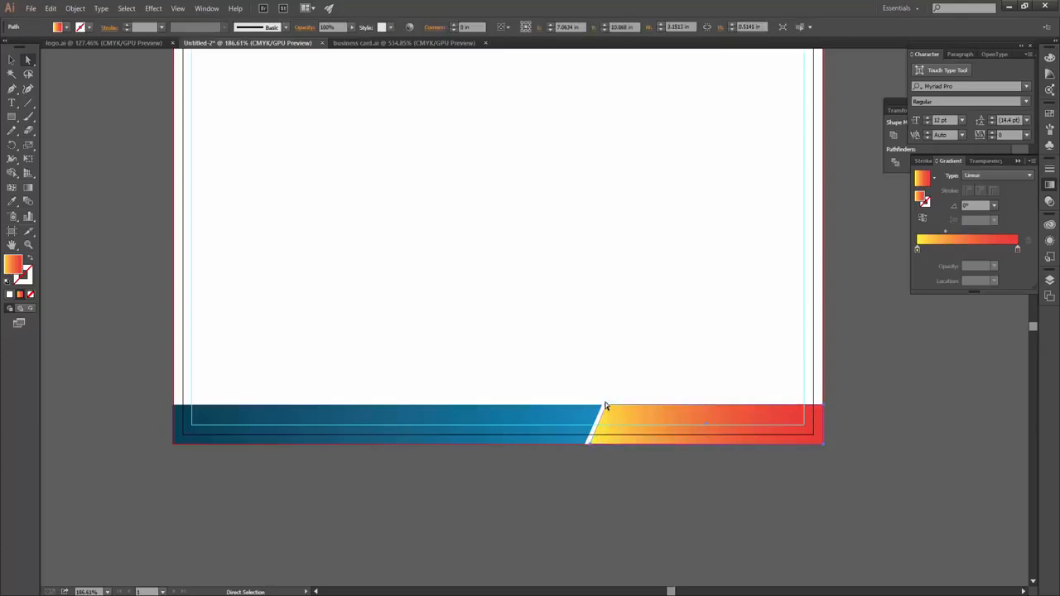
{"action": "left_click", "coordinate": [630, 493]}
{"action": "scroll", "coordinate": [659, 470], "scroll_direction": "down", "scroll_amount": 3}
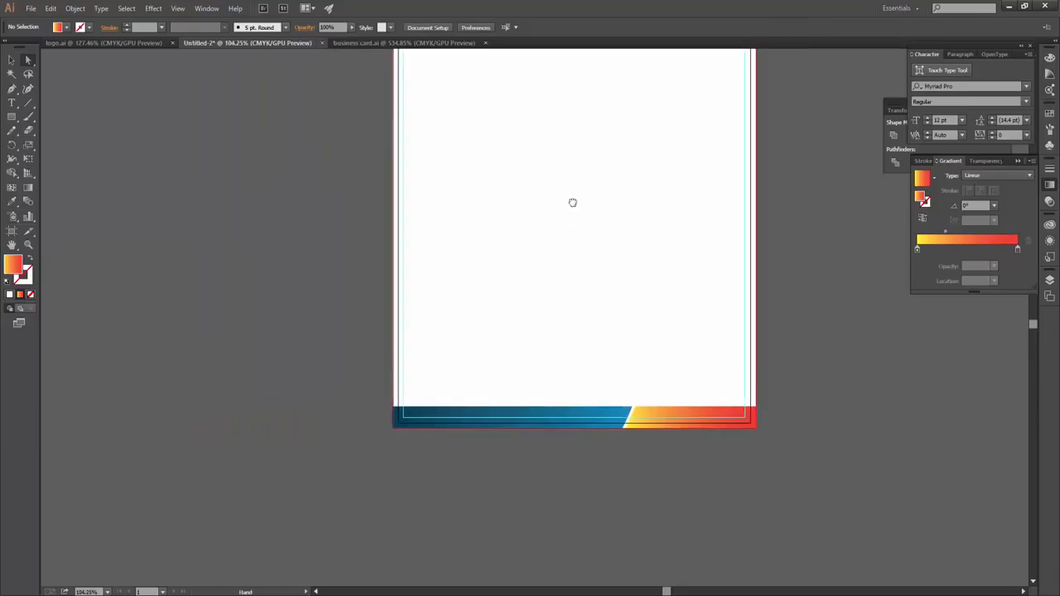
{"action": "left_click_drag", "start_coordinate": [572, 201], "coordinate": [535, 354]}
- Copy the TravelCompany logo group from logo.ai and paste it into the Untitled-2 letterhead
{"action": "left_click", "coordinate": [128, 46]}
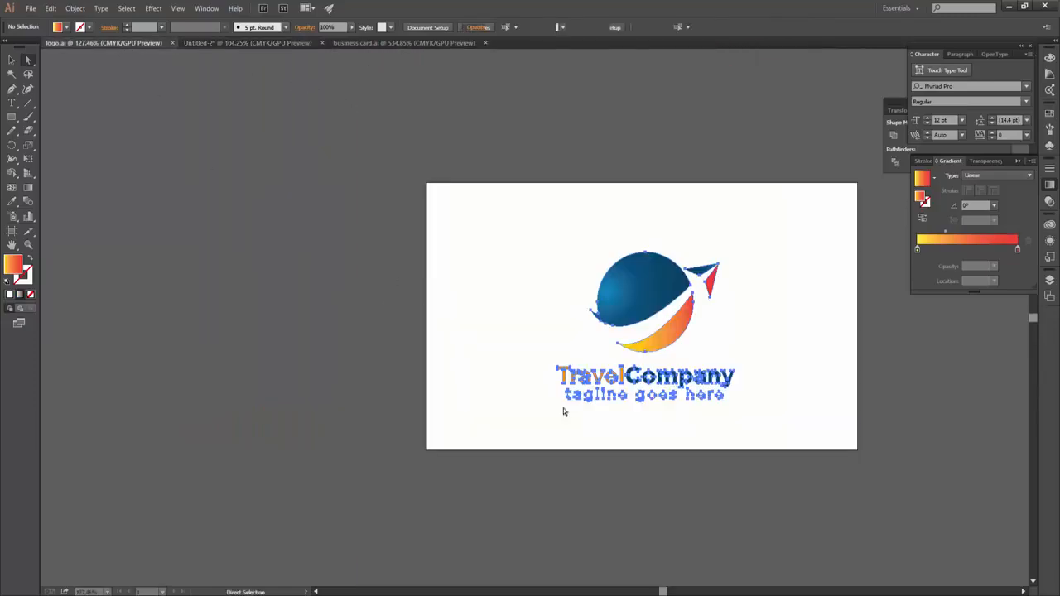
{"action": "left_click", "coordinate": [189, 43]}
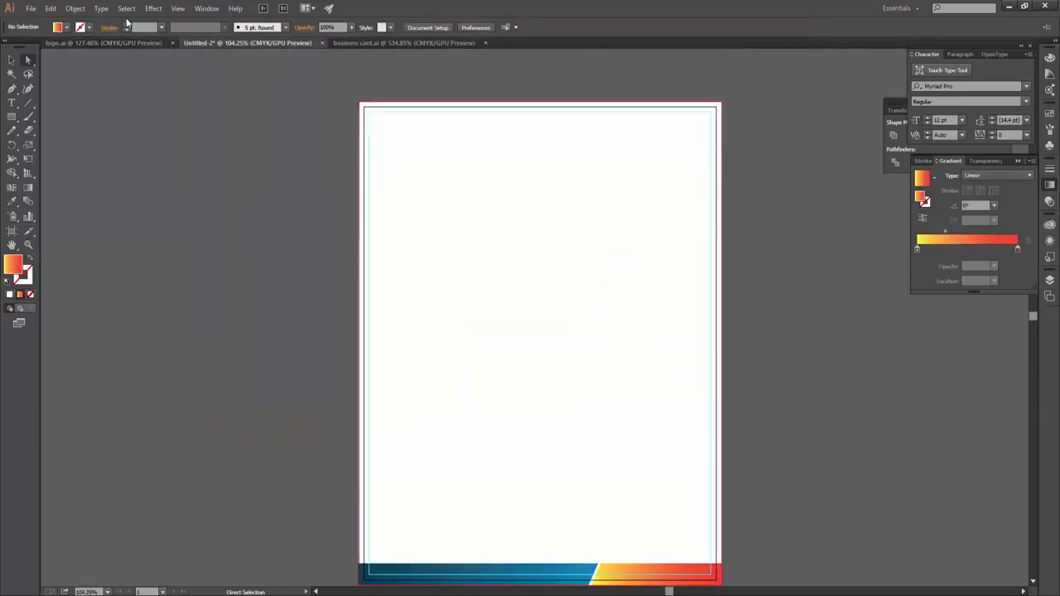
{"action": "left_click", "coordinate": [71, 43]}
{"action": "left_click", "coordinate": [646, 298]}
{"action": "left_click", "coordinate": [156, 135]}
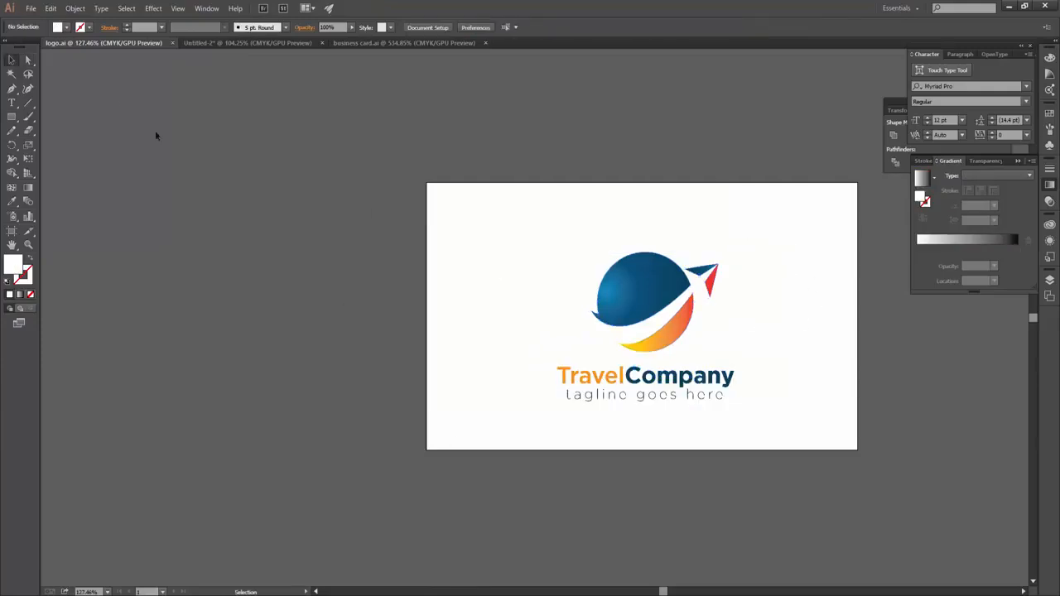
{"action": "left_click", "coordinate": [646, 298]}
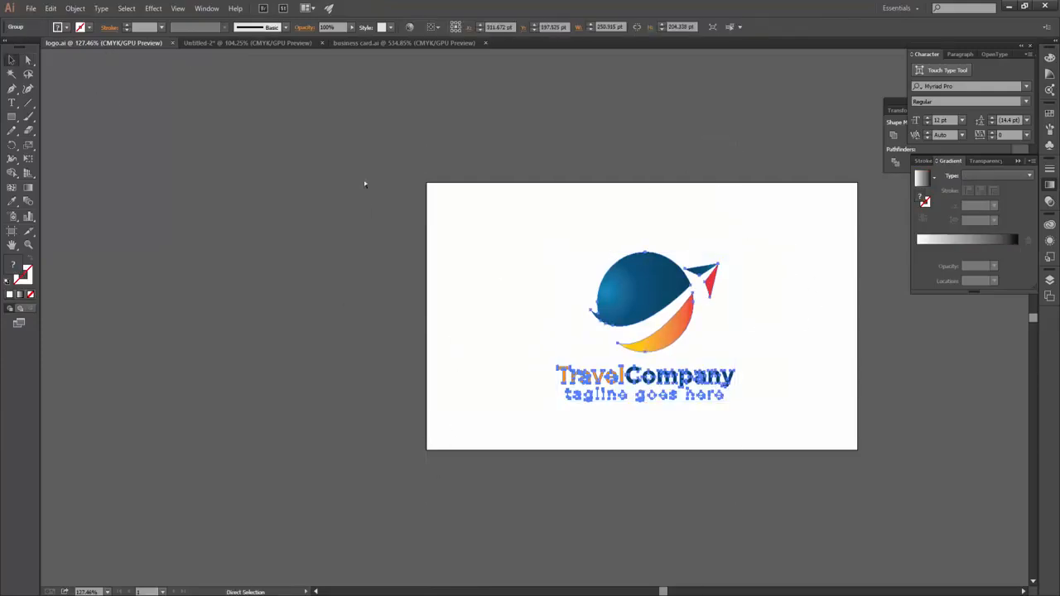
{"action": "left_click", "coordinate": [246, 42]}
{"action": "key", "text": "ctrl+v"}
- Shrink the pasted logo and position it in the letterhead's top-left corner
{"action": "left_click_drag", "start_coordinate": [584, 253], "coordinate": [545, 165]}
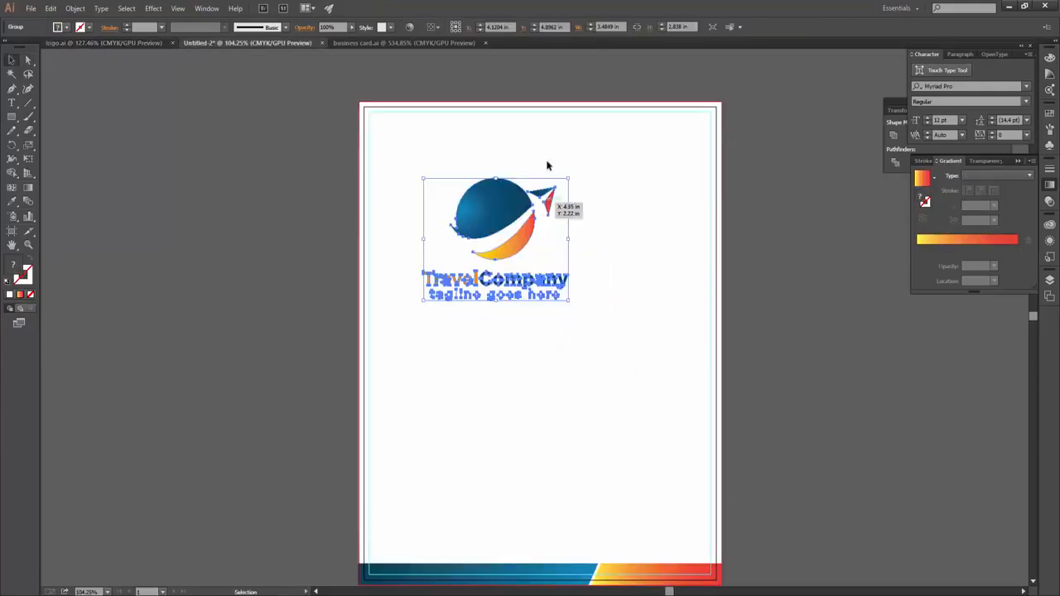
{"action": "left_click_drag", "start_coordinate": [545, 194], "coordinate": [466, 130]}
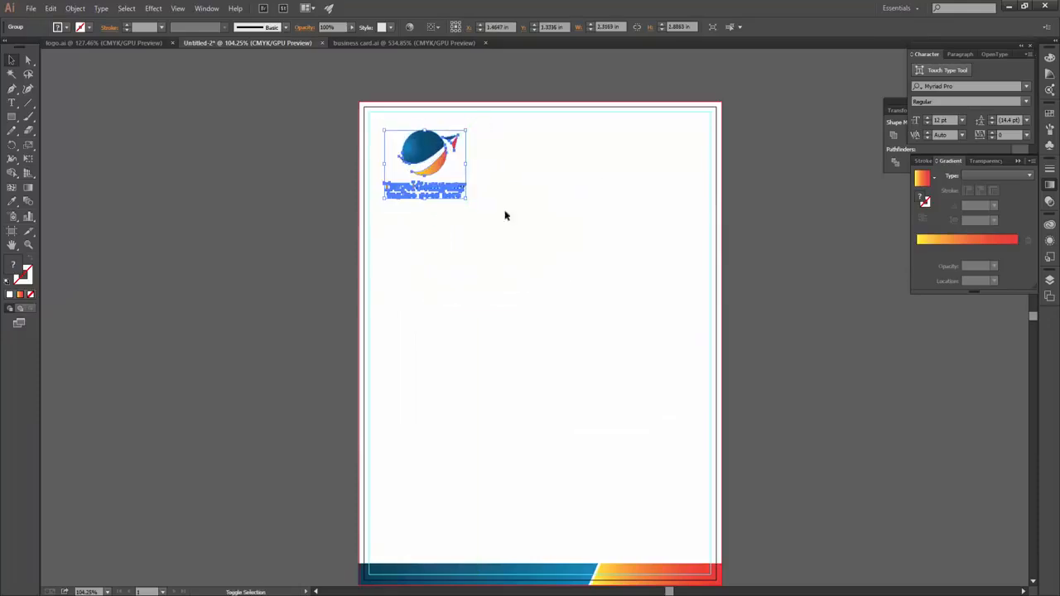
{"action": "left_click", "coordinate": [504, 216]}
{"action": "left_click_drag", "start_coordinate": [431, 186], "coordinate": [497, 185]}
{"action": "left_click_drag", "start_coordinate": [443, 135], "coordinate": [423, 201]}
{"action": "left_click", "coordinate": [503, 311]}
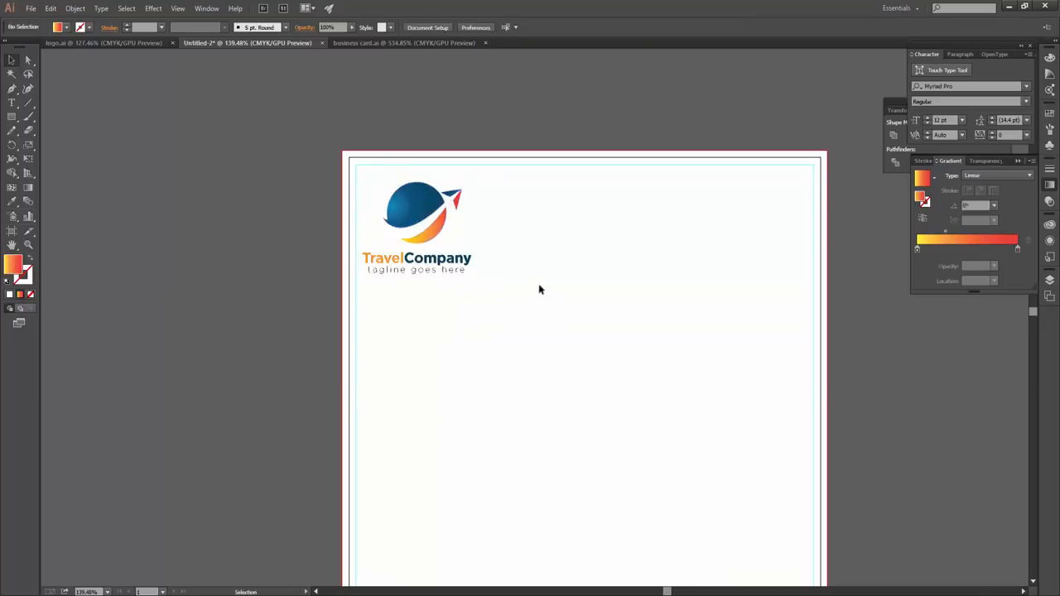
- Paste the phone, email and website group from business card.ai and place it top-right
{"action": "left_click", "coordinate": [104, 44]}
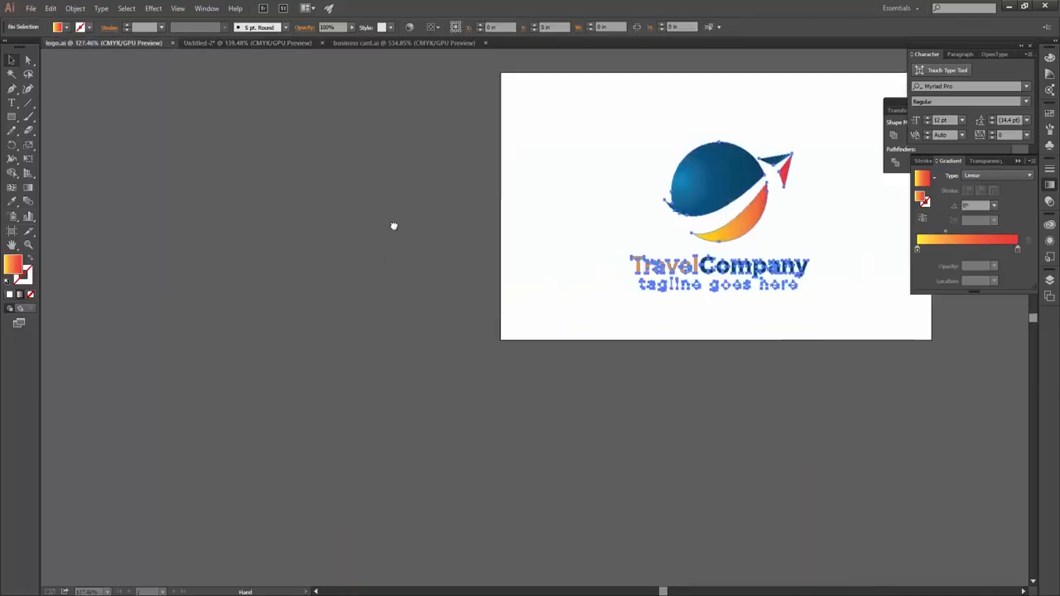
{"action": "key", "text": "ctrl+a"}
{"action": "left_click", "coordinate": [389, 42]}
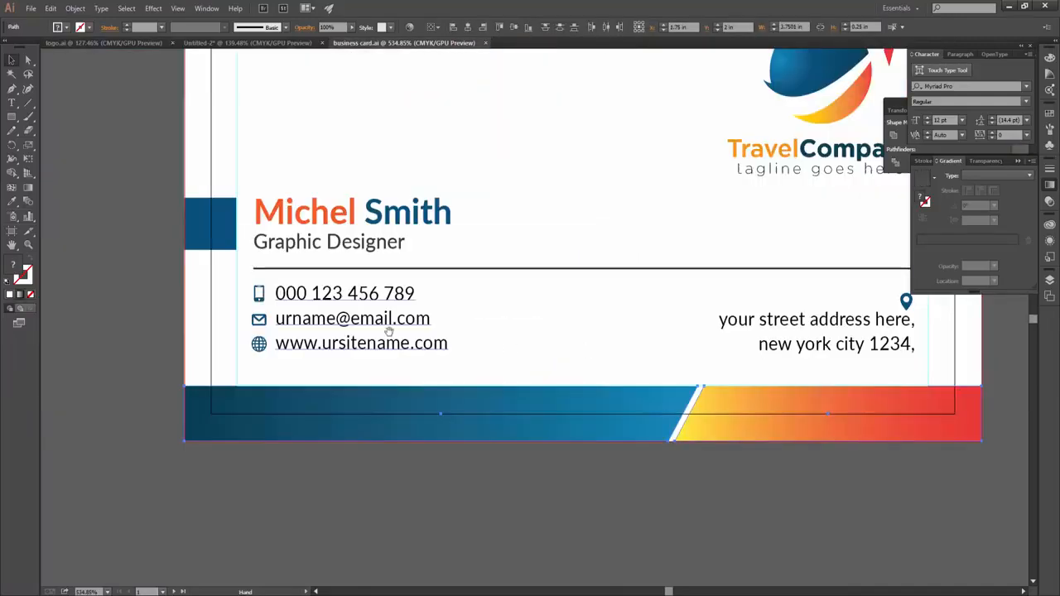
{"action": "left_click", "coordinate": [324, 358]}
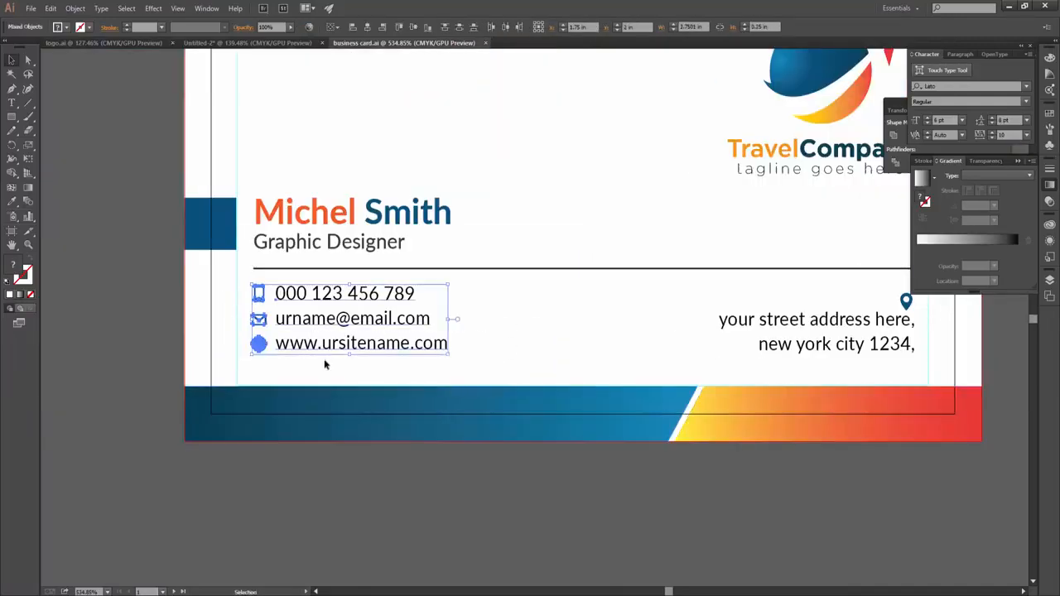
{"action": "left_click", "coordinate": [247, 42]}
{"action": "key", "text": "ctrl+v"}
{"action": "left_click_drag", "start_coordinate": [539, 309], "coordinate": [661, 264]}
{"action": "left_click_drag", "start_coordinate": [589, 273], "coordinate": [722, 263]}
- Turn on rulers with Ctrl+R and drag a horizontal guide across the letterhead page
{"action": "key", "text": "ctrl+r"}
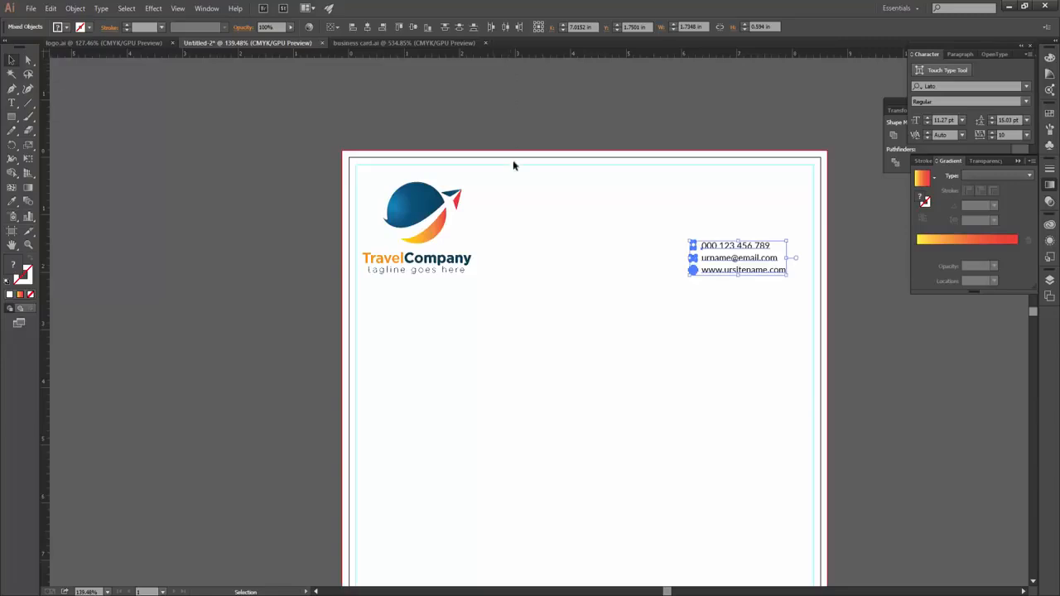
{"action": "left_click", "coordinate": [508, 131]}
{"action": "left_click_drag", "start_coordinate": [511, 56], "coordinate": [494, 274]}
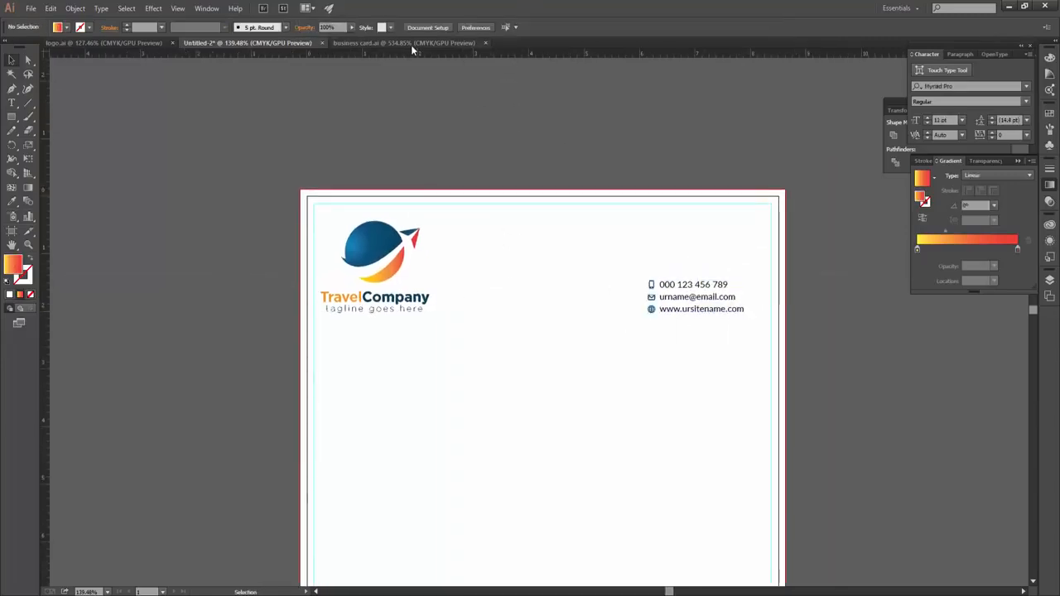
{"action": "left_click", "coordinate": [411, 43]}
{"action": "left_click", "coordinate": [828, 331]}
{"action": "left_click", "coordinate": [906, 302]}
- Copy the pinned address from the business card and paste it above the contact lines
{"action": "left_click", "coordinate": [876, 343]}
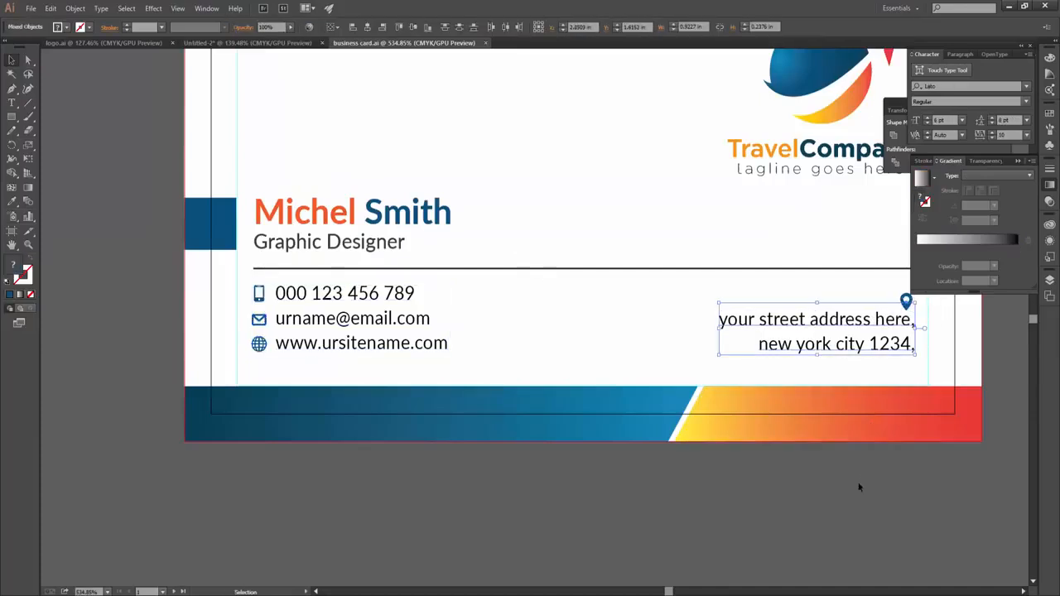
{"action": "left_click", "coordinate": [858, 486]}
{"action": "left_click", "coordinate": [908, 340]}
{"action": "key", "text": "ctrl+c"}
{"action": "left_click", "coordinate": [247, 43]}
{"action": "key", "text": "ctrl+v"}
{"action": "left_click_drag", "start_coordinate": [558, 316], "coordinate": [648, 257]}
{"action": "left_click", "coordinate": [540, 318]}
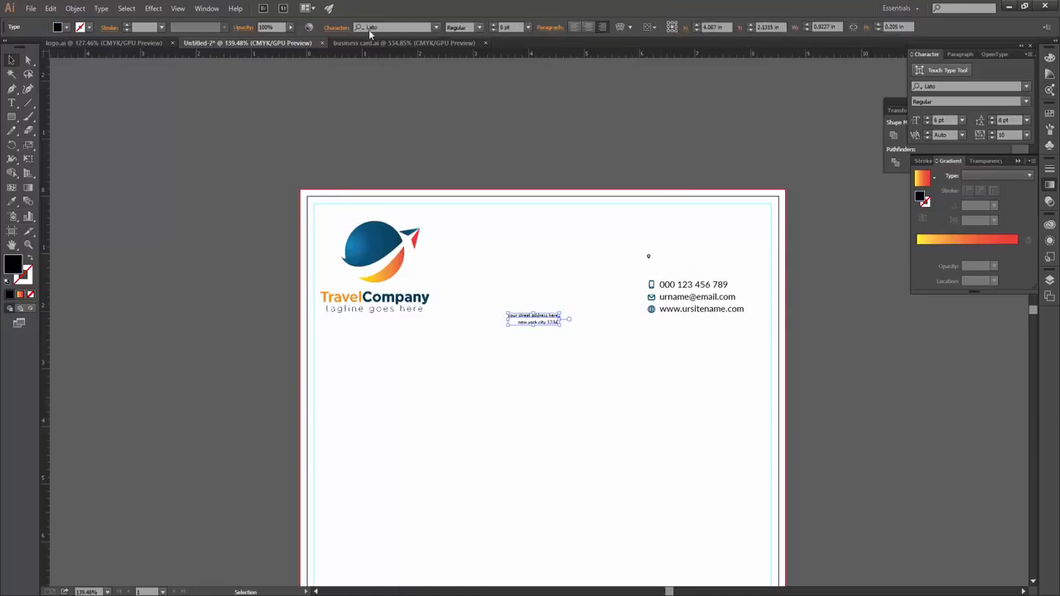
- Left-align the address text and set its size to 11.27 pt
{"action": "left_click", "coordinate": [574, 28]}
{"action": "left_click", "coordinate": [678, 247]}
{"action": "left_click_drag", "start_coordinate": [591, 311], "coordinate": [738, 268]}
{"action": "scroll", "coordinate": [487, 376], "scroll_direction": "up", "scroll_amount": 3}
{"action": "scroll", "coordinate": [599, 256], "scroll_direction": "up", "scroll_amount": 2}
{"action": "left_click", "coordinate": [601, 244]}
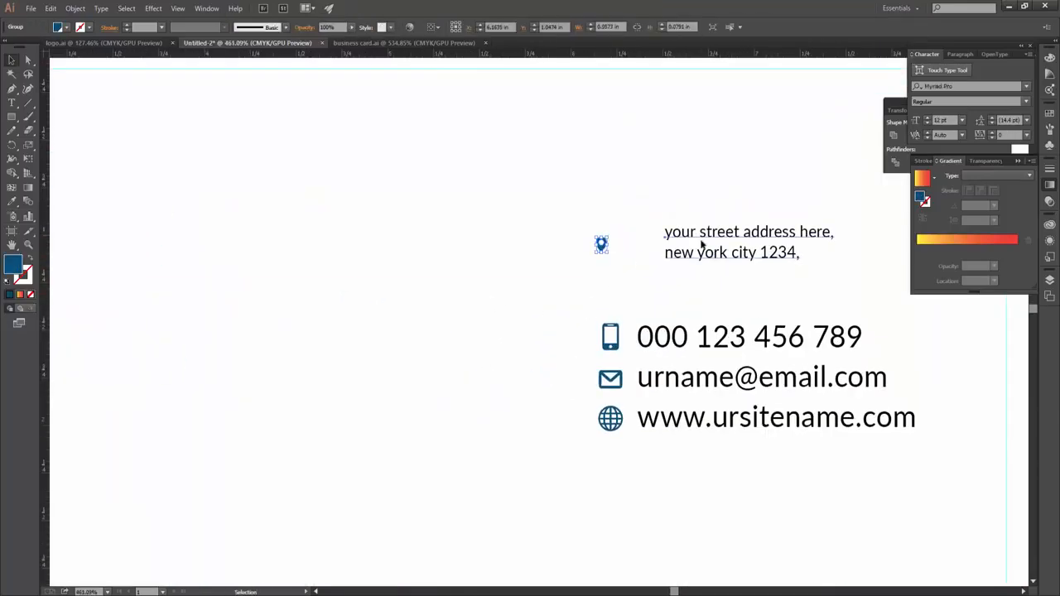
{"action": "left_click", "coordinate": [686, 336]}
{"action": "left_click", "coordinate": [705, 255]}
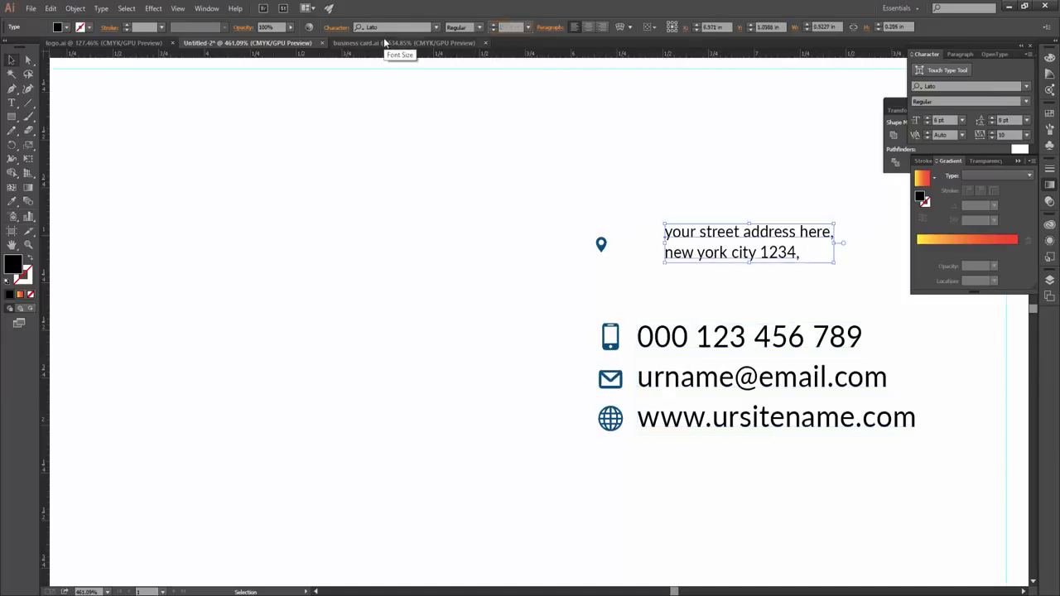
{"action": "key", "text": "Return"}
- Set the address line spacing to 15.3 pt
{"action": "scroll", "coordinate": [639, 218], "scroll_direction": "down", "scroll_amount": 4}
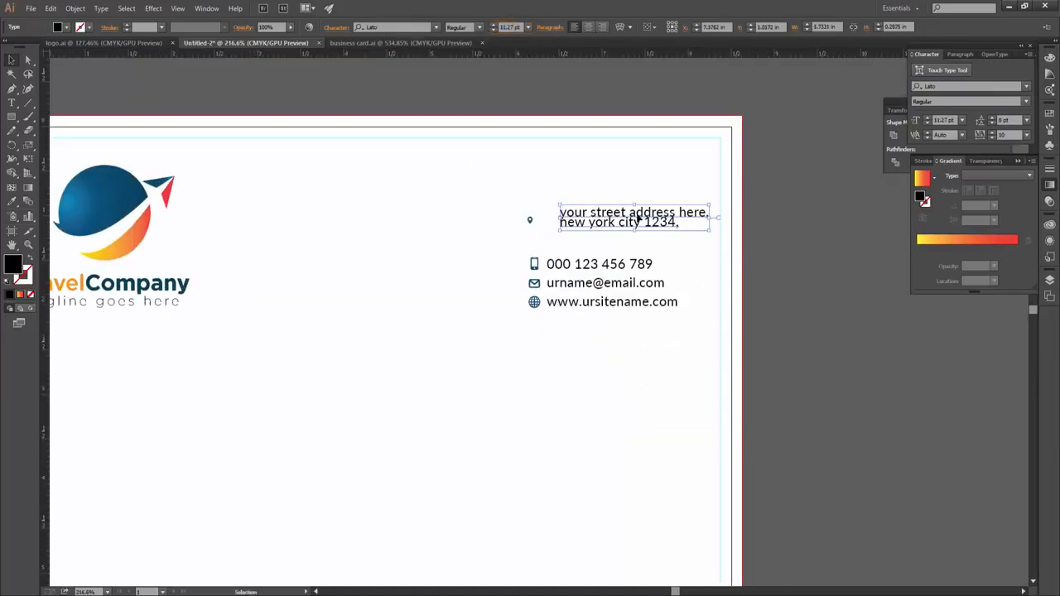
{"action": "left_click", "coordinate": [1012, 119]}
{"action": "left_click", "coordinate": [634, 280]}
{"action": "left_click", "coordinate": [679, 223]}
{"action": "key", "text": "Return"}
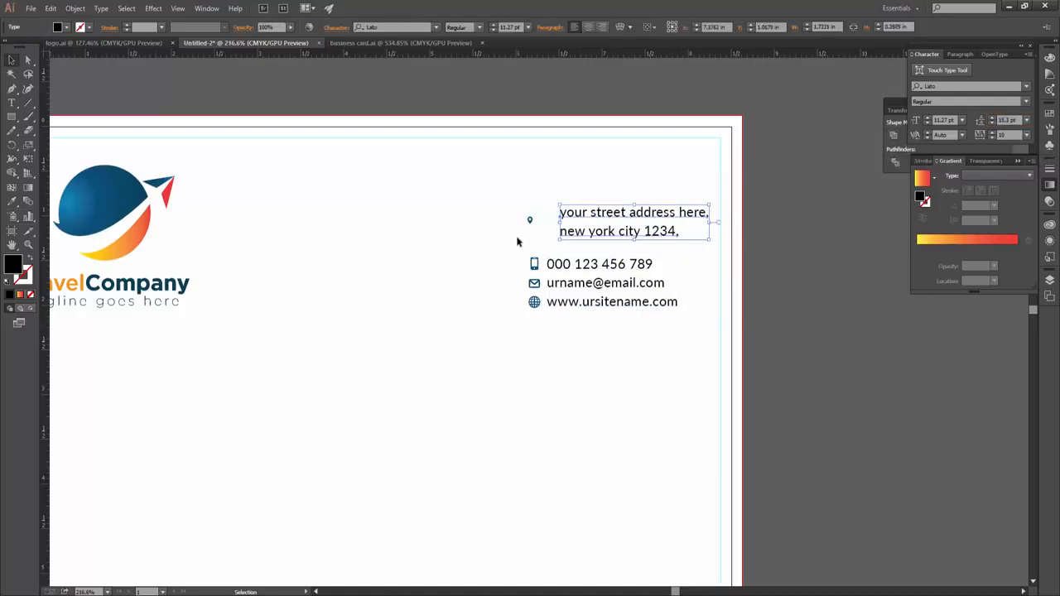
- Move the pin icon up and set the address text beside it
{"action": "left_click", "coordinate": [517, 241]}
{"action": "left_click", "coordinate": [525, 218], "text": "ctrl"}
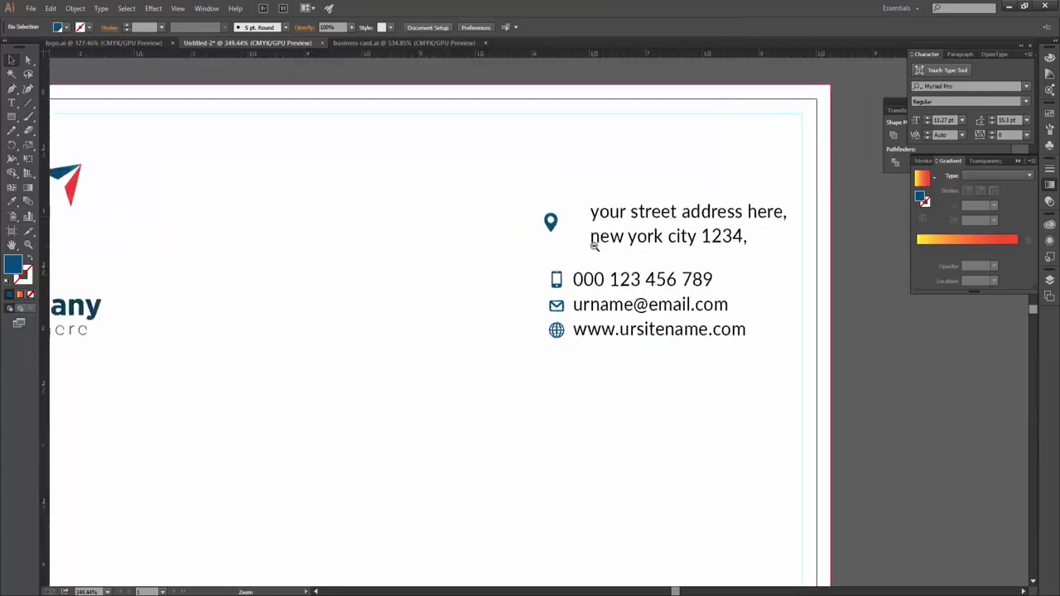
{"action": "left_click_drag", "start_coordinate": [594, 246], "coordinate": [506, 280]}
{"action": "left_click_drag", "start_coordinate": [465, 258], "coordinate": [467, 232]}
{"action": "left_click_drag", "start_coordinate": [487, 267], "coordinate": [525, 304]}
{"action": "left_click", "coordinate": [524, 310]}
- Draw a thin vertical accent bar beside the contact lines
{"action": "scroll", "coordinate": [668, 329], "scroll_direction": "down", "scroll_amount": 3}
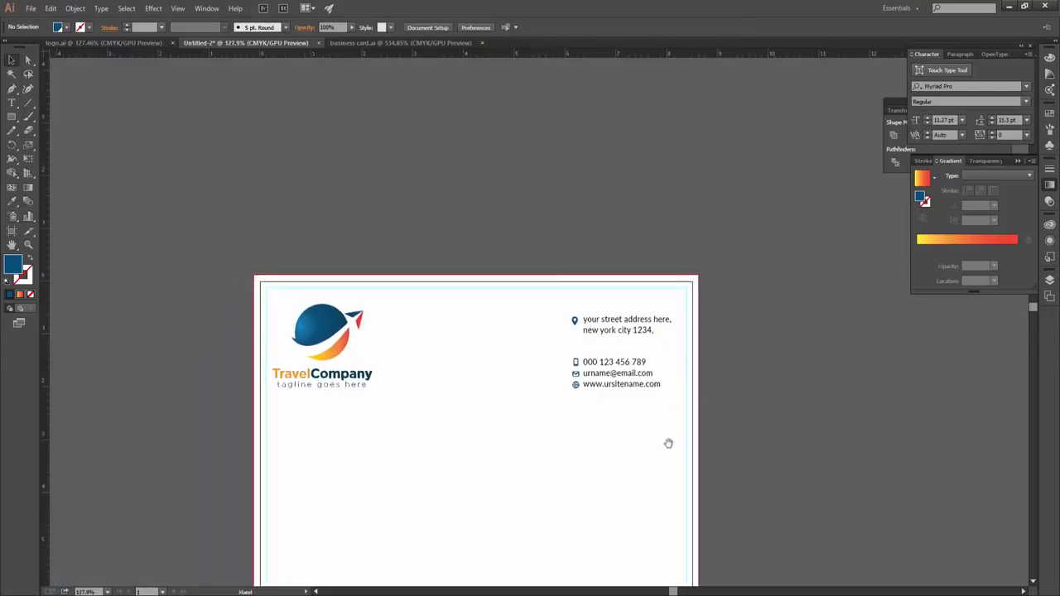
{"action": "left_click_drag", "start_coordinate": [668, 443], "coordinate": [646, 406]}
{"action": "scroll", "coordinate": [457, 269], "scroll_direction": "up", "scroll_amount": 3}
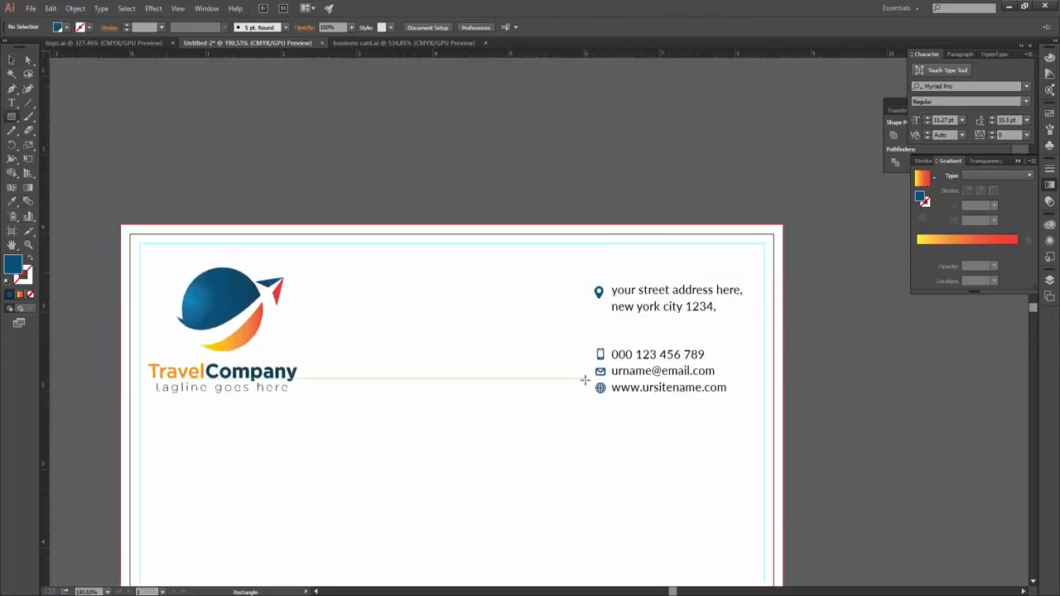
{"action": "key", "text": "v"}
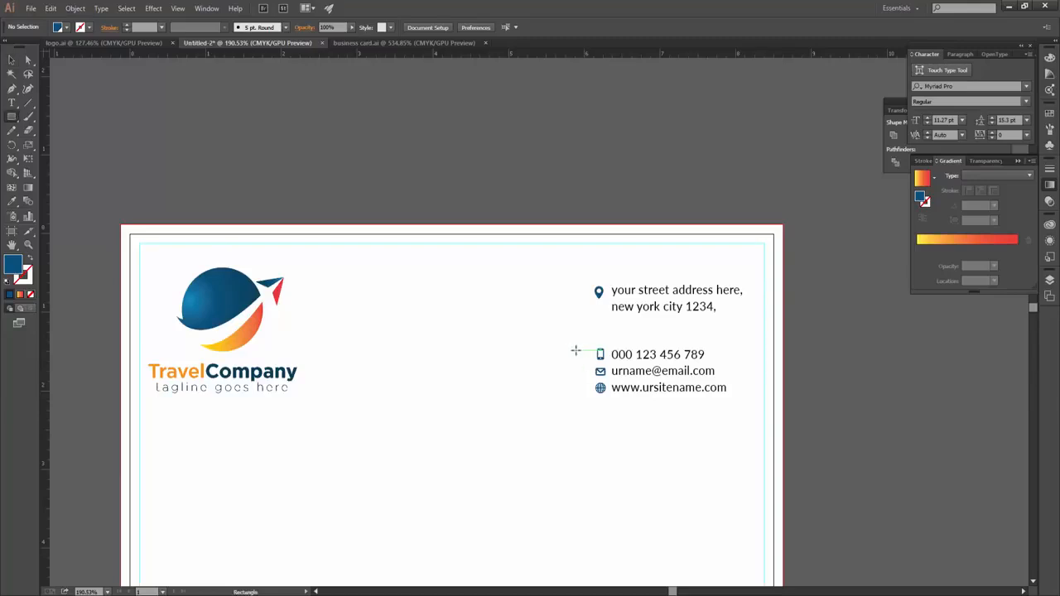
{"action": "key", "text": "v"}
{"action": "left_click_drag", "start_coordinate": [581, 395], "coordinate": [576, 303]}
{"action": "scroll", "coordinate": [577, 332], "scroll_direction": "up", "scroll_amount": 1, "text": "alt"}
- Colour the short bar orange and nudge the contact group upward
{"action": "left_click", "coordinate": [589, 300]}
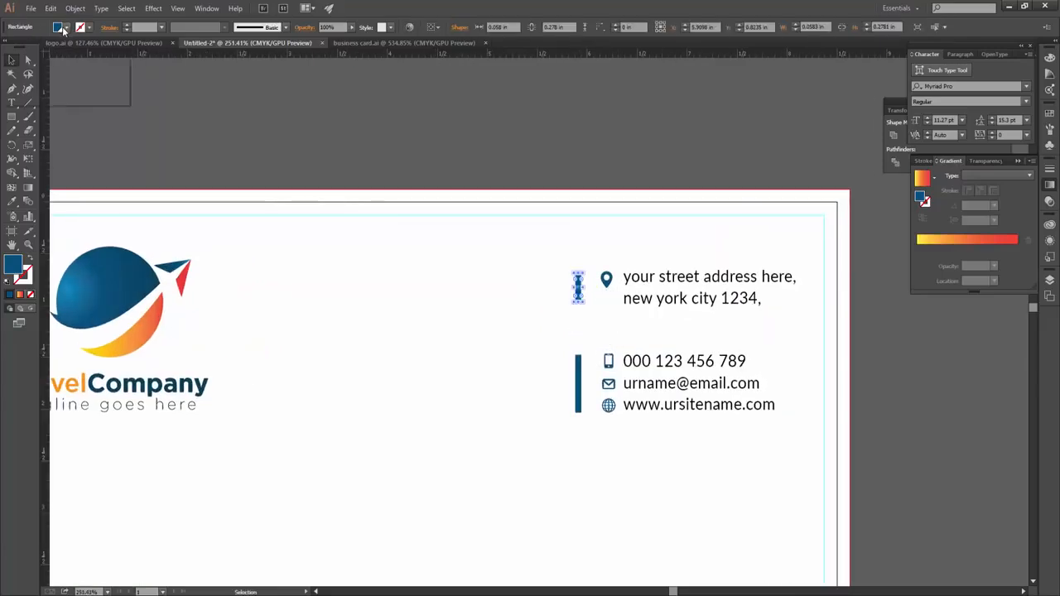
{"action": "left_click", "coordinate": [62, 29]}
{"action": "left_click", "coordinate": [46, 89]}
{"action": "left_click_drag", "start_coordinate": [729, 492], "coordinate": [492, 345]}
{"action": "key", "text": "shift+Up"}
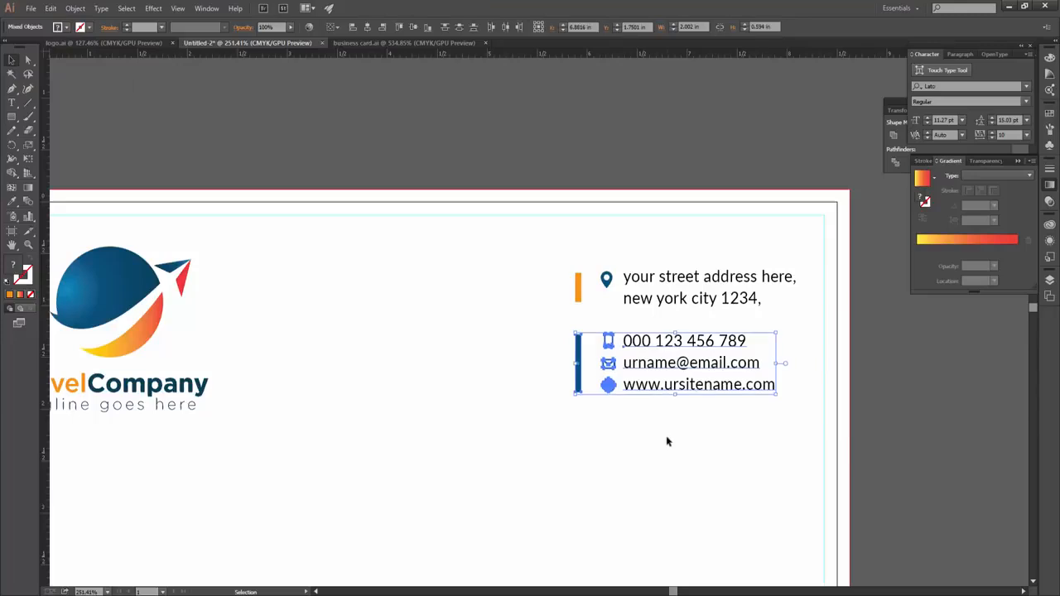
- Zoom out to the whole page and save the letterhead as latterhead.ai
{"action": "scroll", "coordinate": [666, 441], "scroll_direction": "down", "scroll_amount": 1, "text": "alt"}
{"action": "scroll", "coordinate": [483, 433], "scroll_direction": "down", "scroll_amount": 1, "text": "alt"}
{"action": "left_click", "coordinate": [385, 377]}
{"action": "left_click_drag", "start_coordinate": [443, 417], "coordinate": [404, 408]}
{"action": "left_click", "coordinate": [528, 488]}
{"action": "key", "text": "ctrl+z"}
{"action": "left_click", "coordinate": [558, 463]}
{"action": "key", "text": "ctrl+minus"}
{"action": "left_click_drag", "start_coordinate": [558, 464], "coordinate": [484, 251]}
{"action": "key", "text": "ctrl+s"}
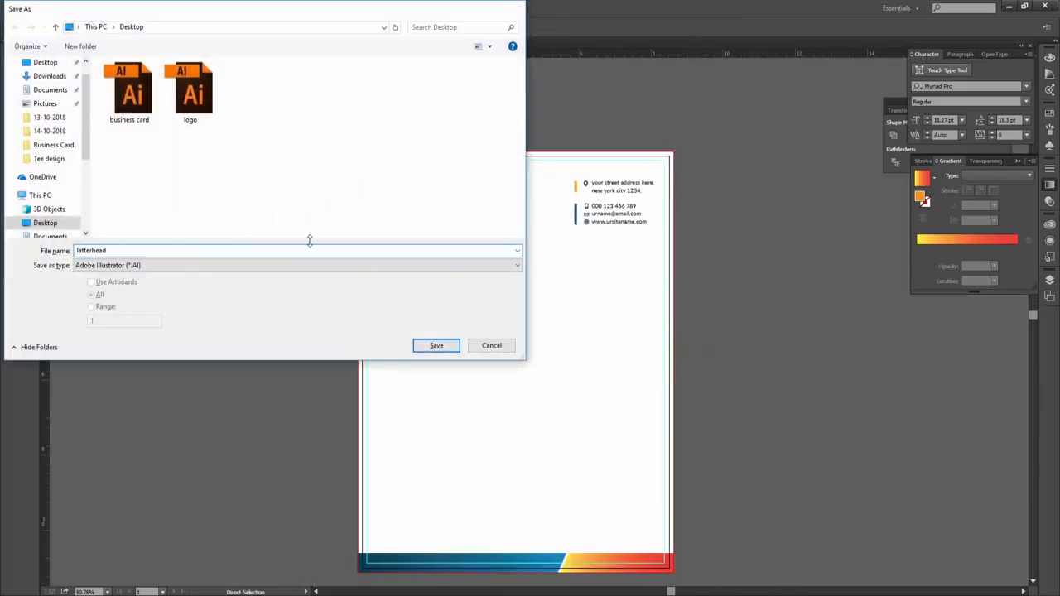
{"action": "key", "text": "Return"}
{"action": "key", "text": "Return"}
- Open lipsum.com in Chrome to get Lorem Ipsum placeholder text
{"action": "key", "text": "alt+Tab"}
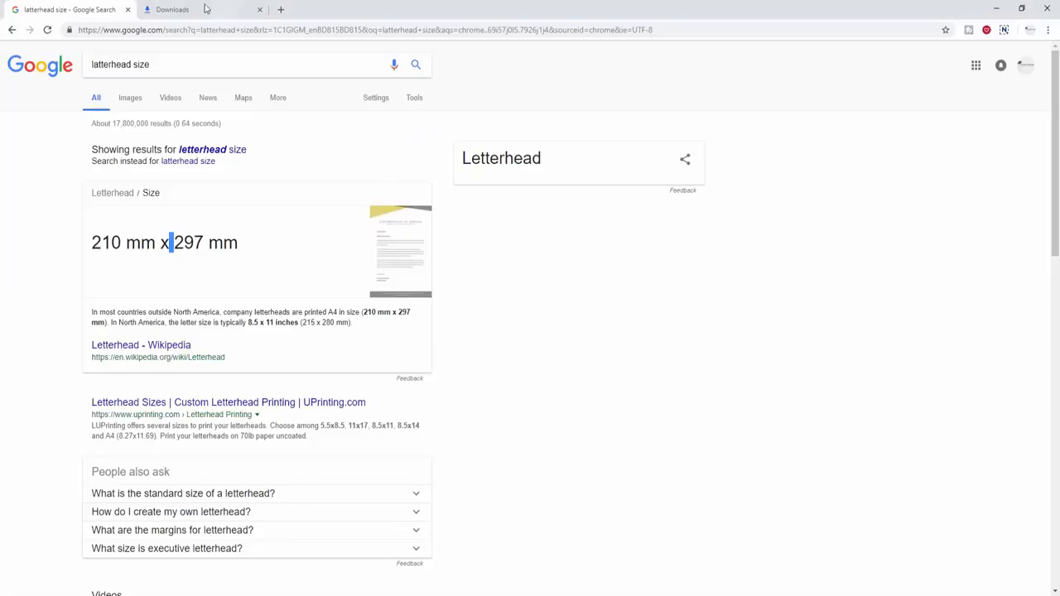
{"action": "left_click", "coordinate": [165, 67]}
{"action": "left_click", "coordinate": [157, 31]}
{"action": "type", "text": "lor"}
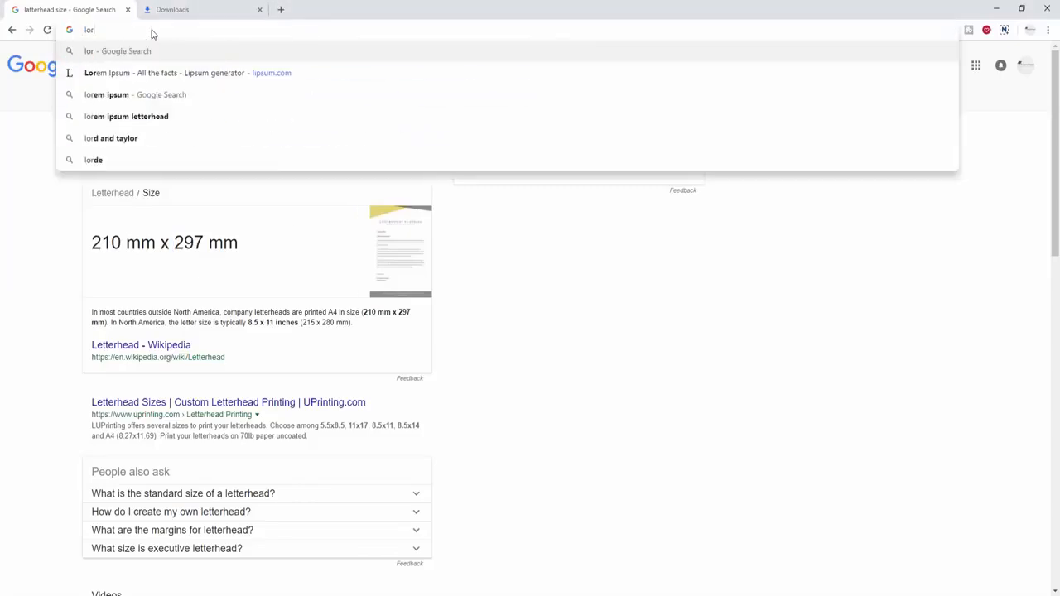
{"action": "left_click", "coordinate": [182, 74]}
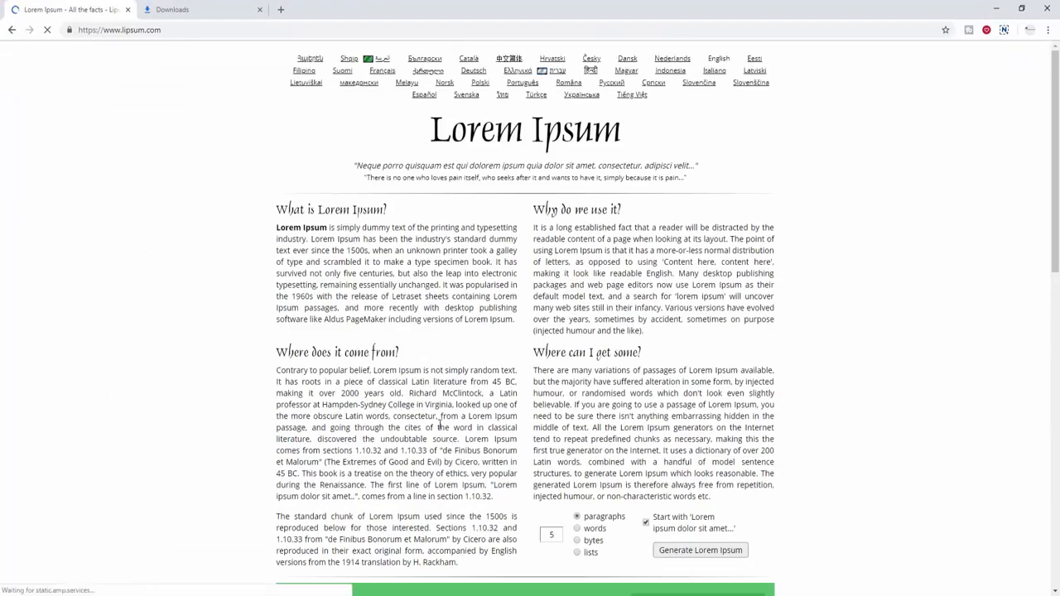
{"action": "scroll", "coordinate": [439, 426], "scroll_direction": "down", "scroll_amount": 2}
{"action": "left_click_drag", "start_coordinate": [459, 390], "coordinate": [278, 209]}
- Place a copy of the address text below the logo and type the signer's name
{"action": "key", "text": "alt+Tab"}
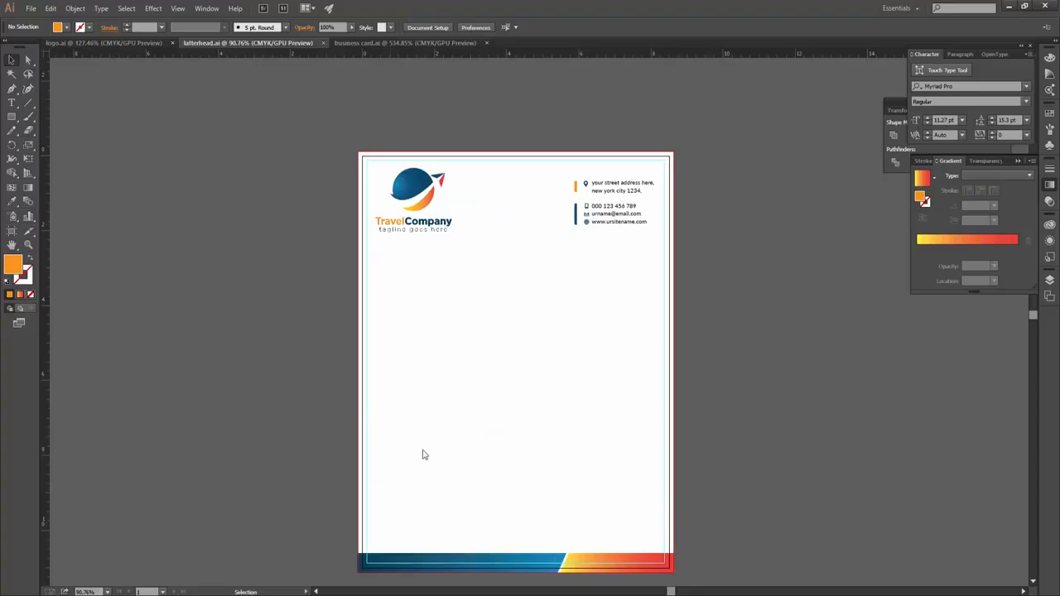
{"action": "left_click", "coordinate": [614, 238]}
{"action": "key", "text": "t"}
{"action": "left_click", "coordinate": [705, 141]}
{"action": "key", "text": "ctrl+a"}
{"action": "key", "text": "ctrl+c"}
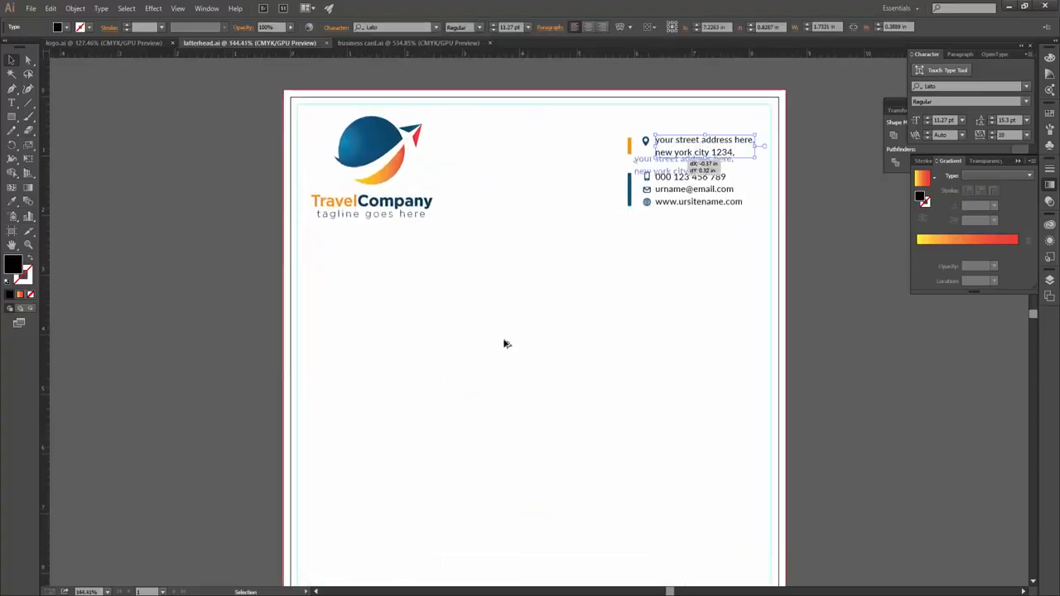
{"action": "left_click", "coordinate": [348, 333]}
{"action": "key", "text": "ctrl+v"}
{"action": "key", "text": "ctrl+a"}
{"action": "type", "text": "Mi"}
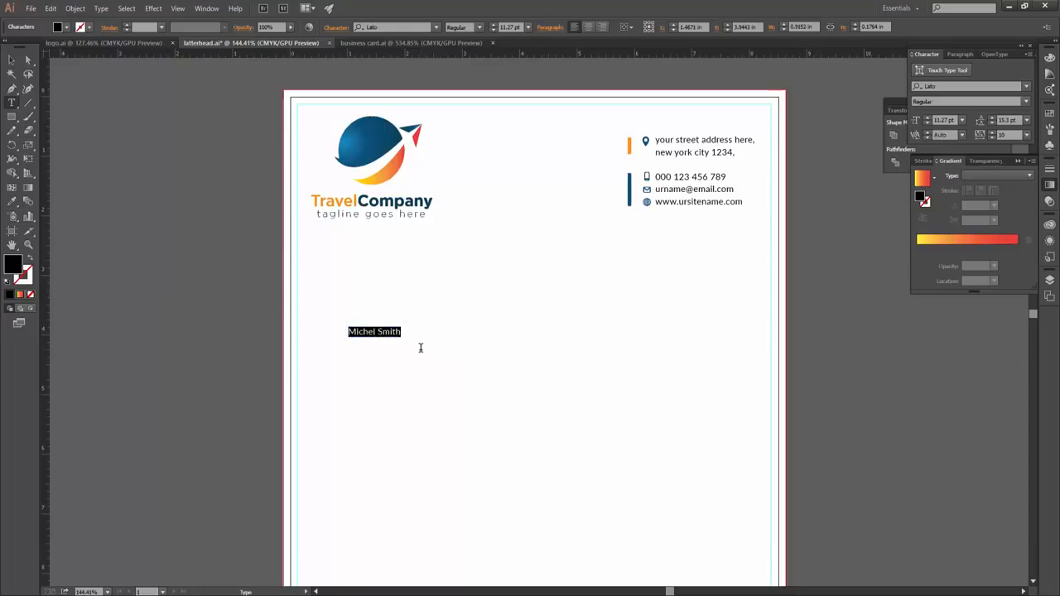
- Set the name in the Gobold font and change it to UPPERCASE
{"action": "left_click", "coordinate": [386, 27]}
{"action": "type", "text": "gobold"}
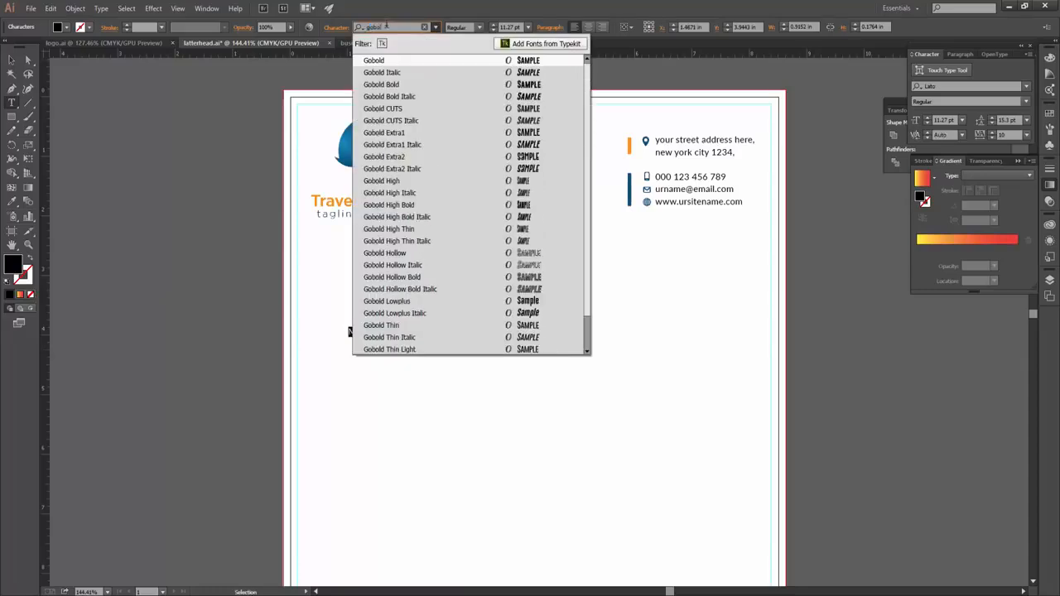
{"action": "key", "text": "Return"}
{"action": "left_click", "coordinate": [101, 8]}
{"action": "left_click", "coordinate": [278, 182]}
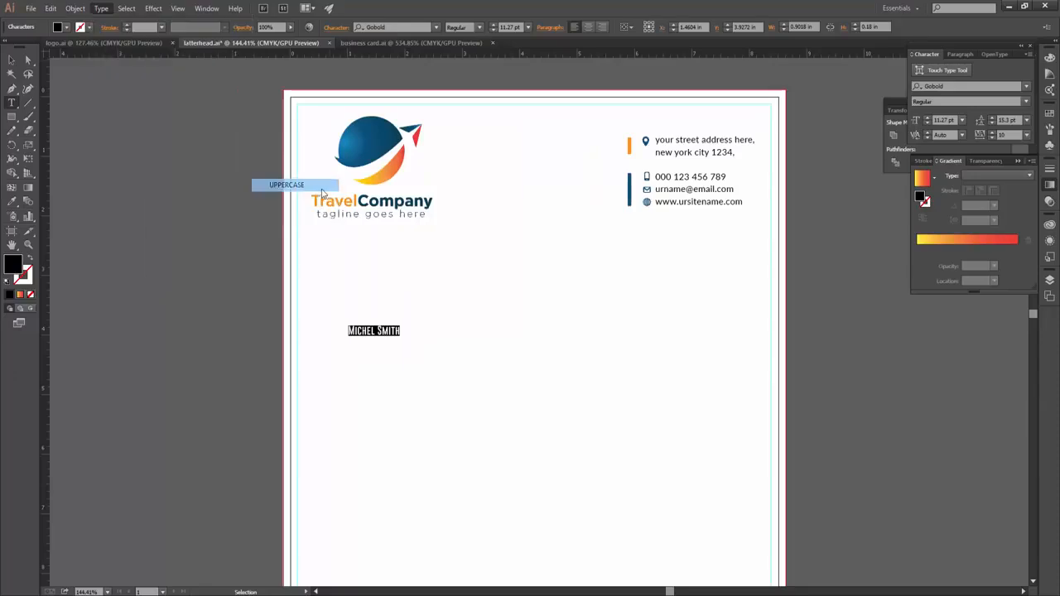
{"action": "key", "text": "Escape"}
- Enlarge the name heading to 24.41 pt and align it with the logo's left edge
{"action": "scroll", "coordinate": [317, 331], "scroll_direction": "up", "scroll_amount": 3}
{"action": "left_click_drag", "start_coordinate": [457, 331], "coordinate": [520, 327]}
{"action": "scroll", "coordinate": [532, 383], "scroll_direction": "down", "scroll_amount": 2}
{"action": "scroll", "coordinate": [331, 332], "scroll_direction": "right", "scroll_amount": 2}
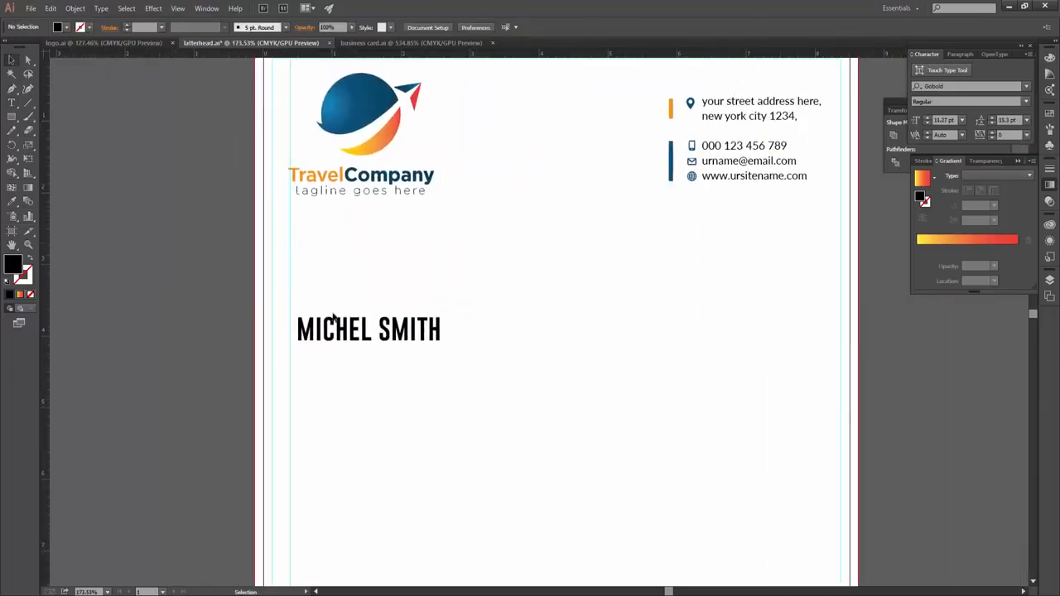
{"action": "left_click_drag", "start_coordinate": [333, 317], "coordinate": [325, 302]}
{"action": "left_click", "coordinate": [286, 208]}
{"action": "scroll", "coordinate": [285, 209], "scroll_direction": "up", "scroll_amount": 5}
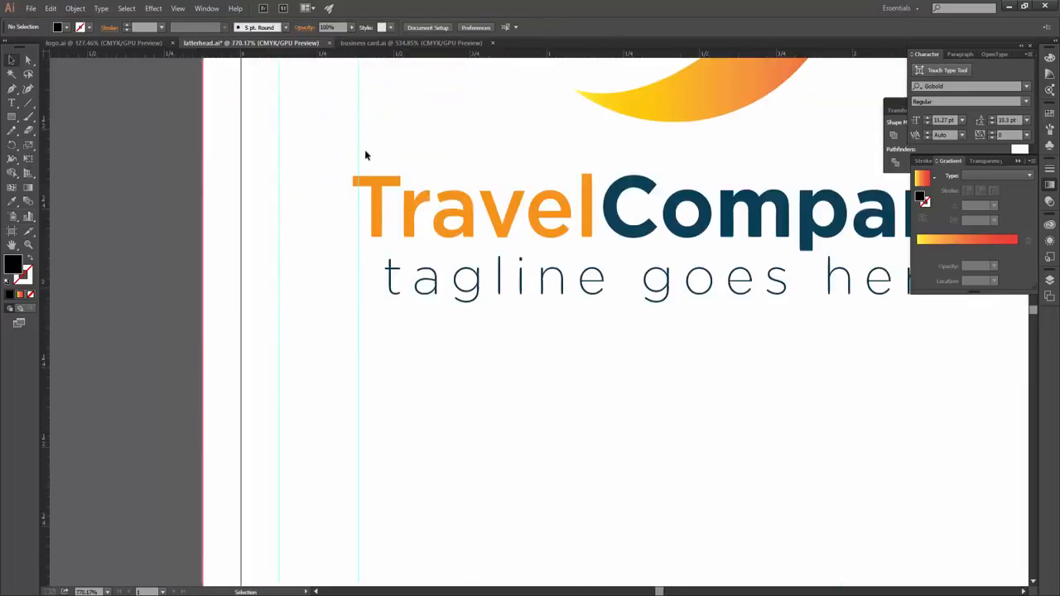
{"action": "left_click", "coordinate": [360, 154]}
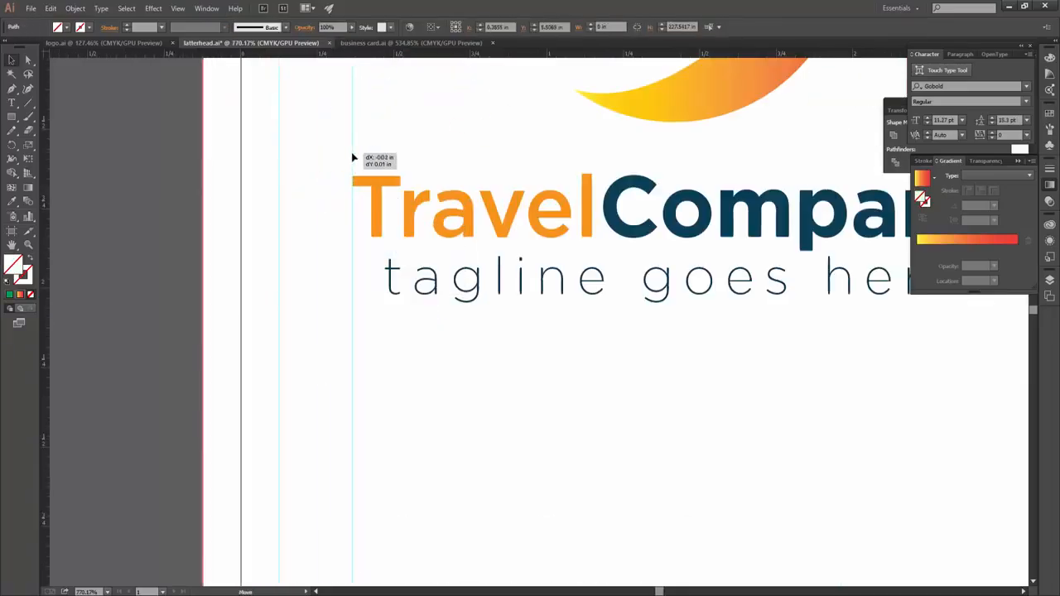
{"action": "scroll", "coordinate": [484, 380], "scroll_direction": "down", "scroll_amount": 3}
{"action": "scroll", "coordinate": [483, 380], "scroll_direction": "down", "scroll_amount": 6}
{"action": "left_click", "coordinate": [435, 355]}
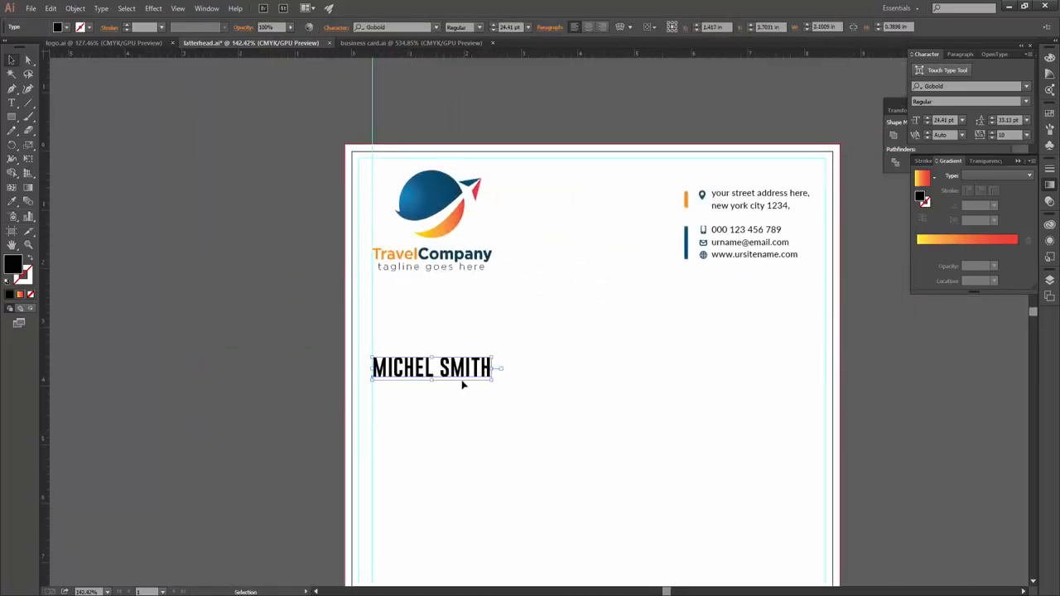
{"action": "left_click_drag", "start_coordinate": [431, 365], "coordinate": [431, 356]}
- Fill the name heading with the grey swatch
{"action": "left_click", "coordinate": [66, 27]}
{"action": "left_click", "coordinate": [46, 80]}
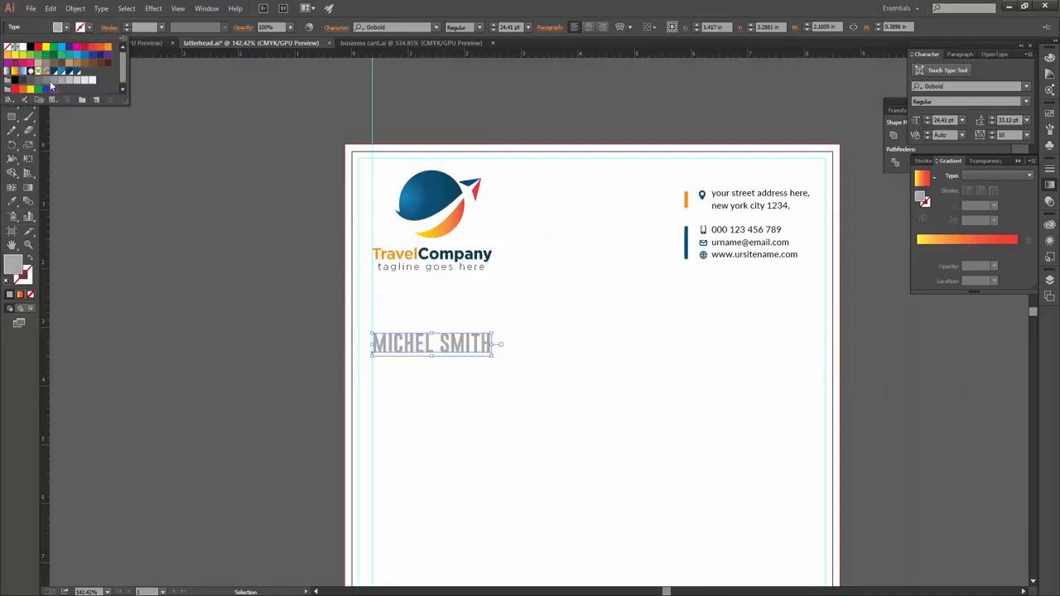
{"action": "left_click", "coordinate": [239, 338]}
{"action": "scroll", "coordinate": [431, 341], "scroll_direction": "down", "scroll_amount": 1}
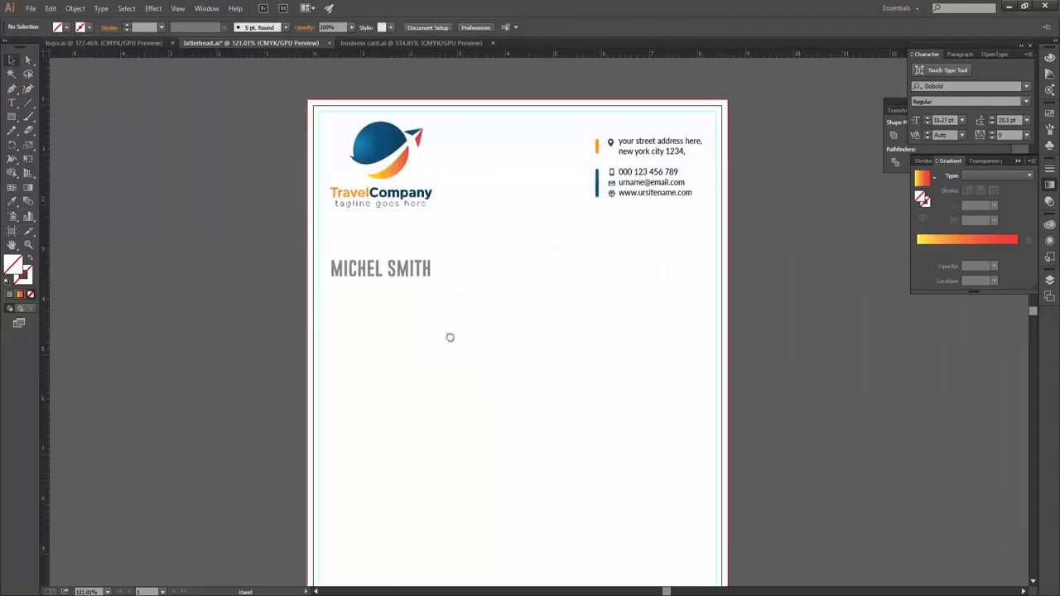
- Create an area text frame of pasted Lorem Ipsum, set in Lato Light and justified
{"action": "key", "text": "t"}
{"action": "mouse_move", "coordinate": [331, 285]}
{"action": "left_mouse_down"}
{"action": "mouse_move", "coordinate": [692, 560]}
{"action": "mouse_move", "coordinate": [693, 498]}
{"action": "mouse_move", "coordinate": [695, 521]}
{"action": "left_mouse_up"}
{"action": "key", "text": "ctrl+v"}
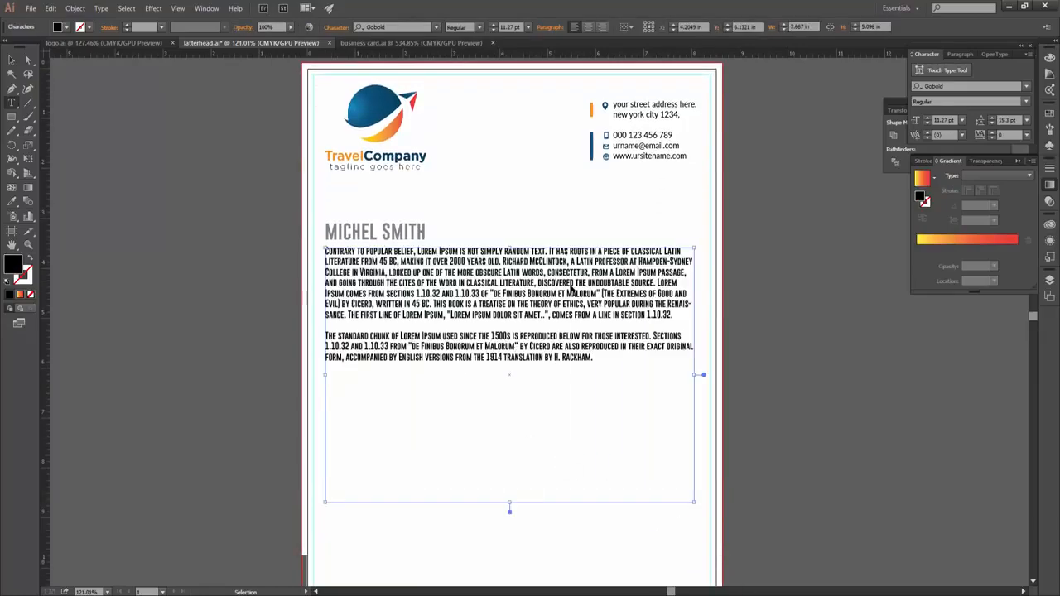
{"action": "key", "text": "ctrl+a"}
{"action": "type", "text": "Lato"}
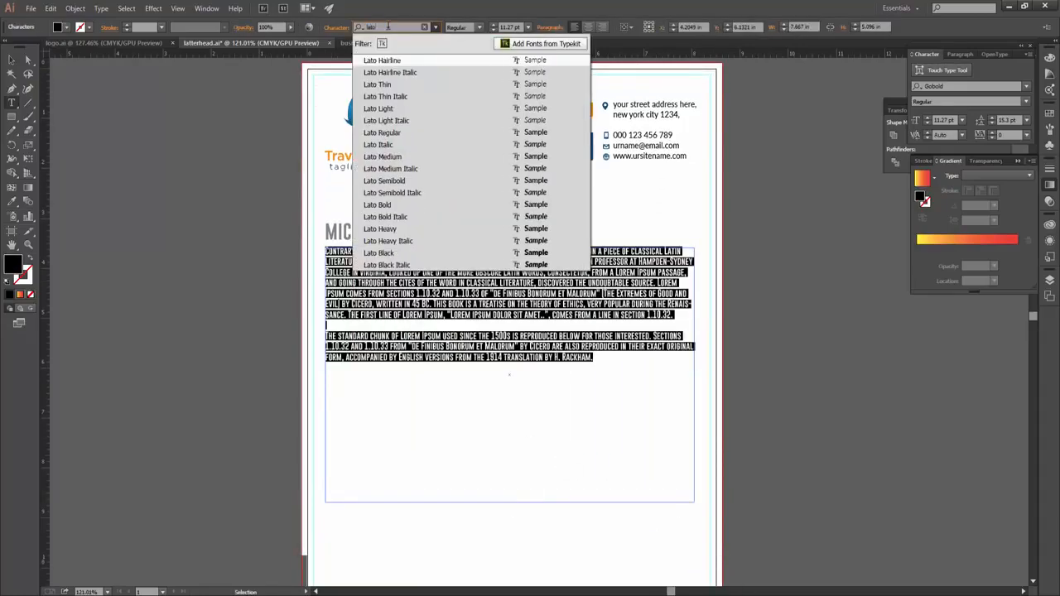
{"action": "left_click", "coordinate": [431, 96]}
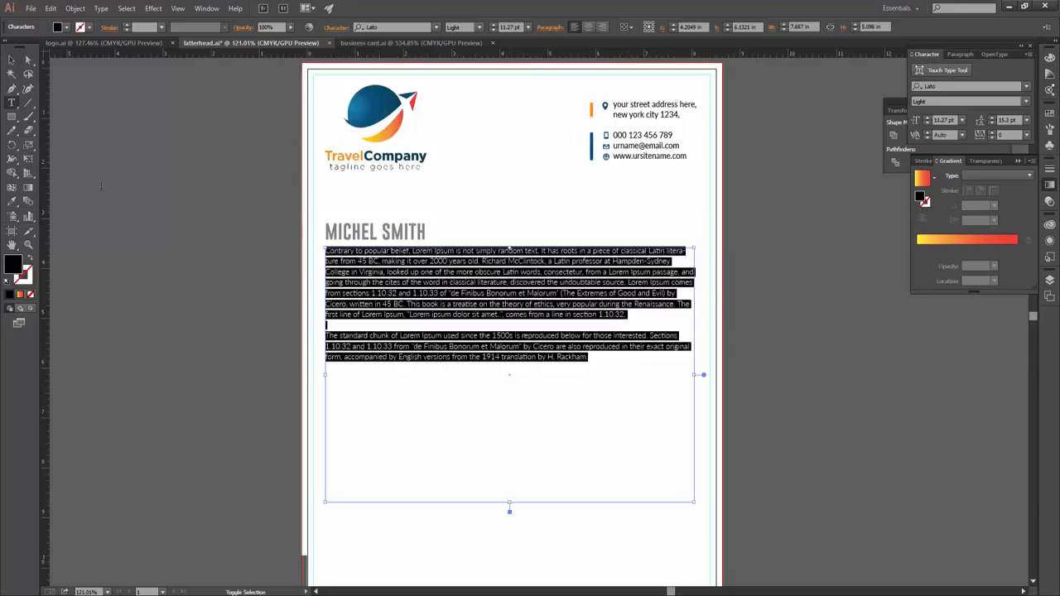
{"action": "key", "text": "ctrl+shift+j"}
- Paste two more Lorem Ipsum paragraphs at the end, separated by a blank line
{"action": "left_click", "coordinate": [607, 361]}
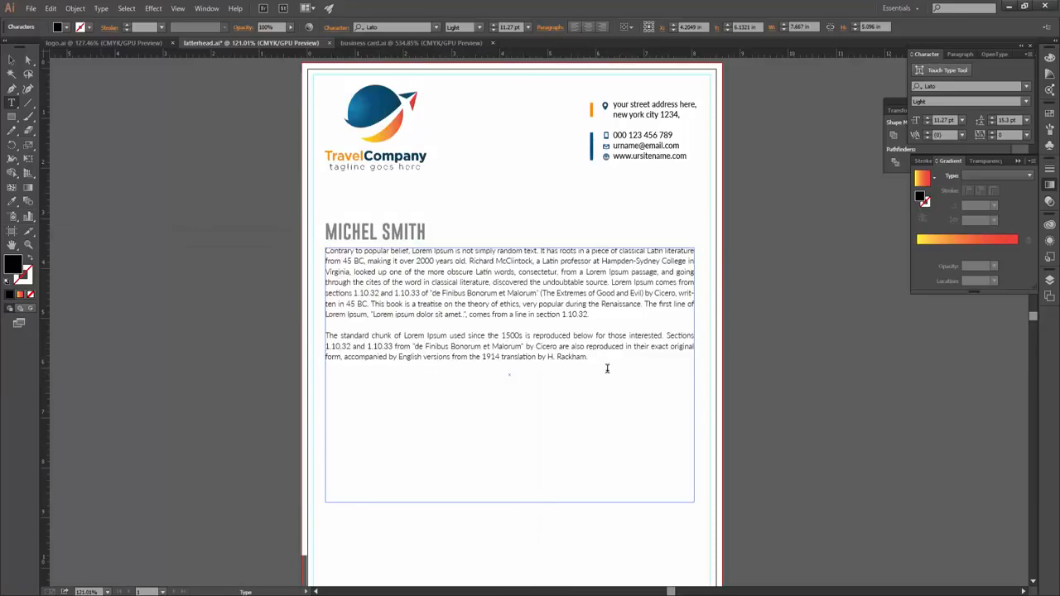
{"action": "key", "text": "ctrl+v"}
{"action": "left_click", "coordinate": [590, 358]}
{"action": "key", "text": "Return"}
{"action": "key", "text": "Return"}
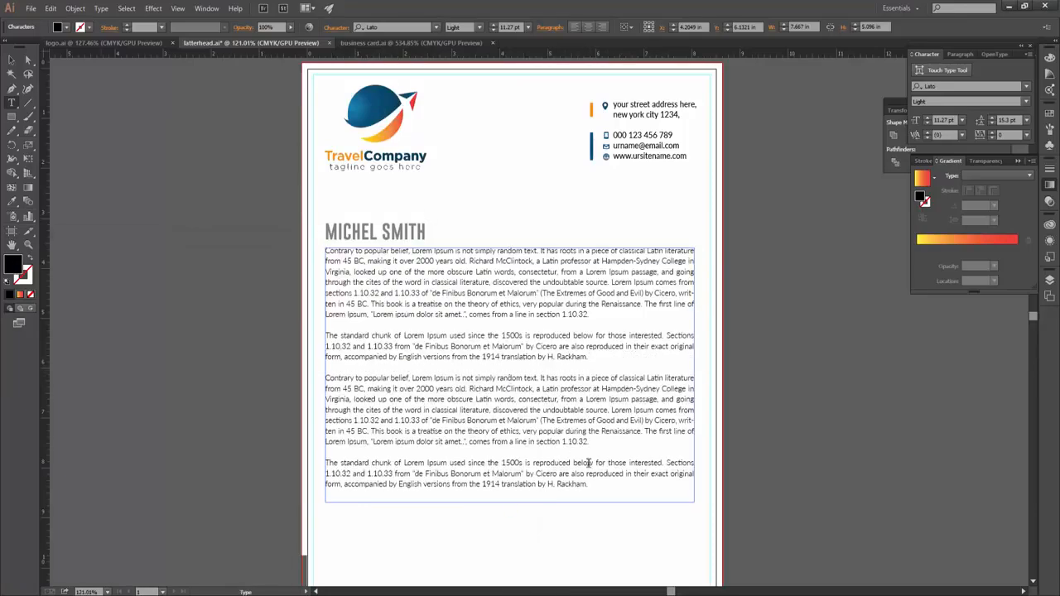
{"action": "left_click", "coordinate": [12, 58]}
{"action": "left_click", "coordinate": [804, 326]}
- Add a vertical guide at the right margin and select the body text frame
{"action": "left_click_drag", "start_coordinate": [47, 183], "coordinate": [696, 180]}
{"action": "scroll", "coordinate": [679, 315], "scroll_direction": "left", "scroll_amount": 1}
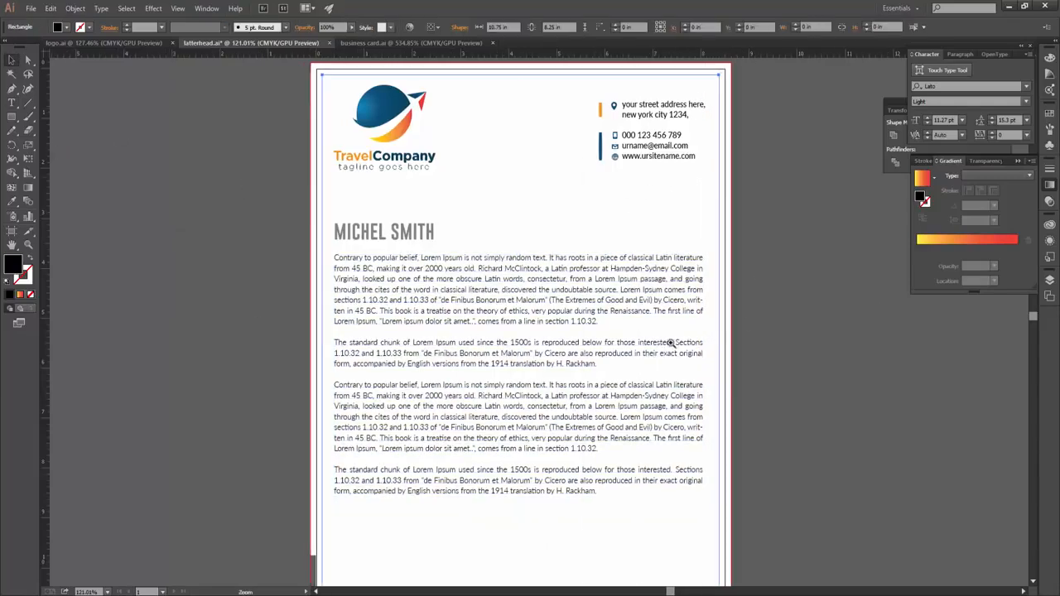
{"action": "left_click", "coordinate": [670, 341]}
{"action": "scroll", "coordinate": [716, 373], "scroll_direction": "up", "scroll_amount": 3}
{"action": "scroll", "coordinate": [737, 383], "scroll_direction": "down", "scroll_amount": 3}
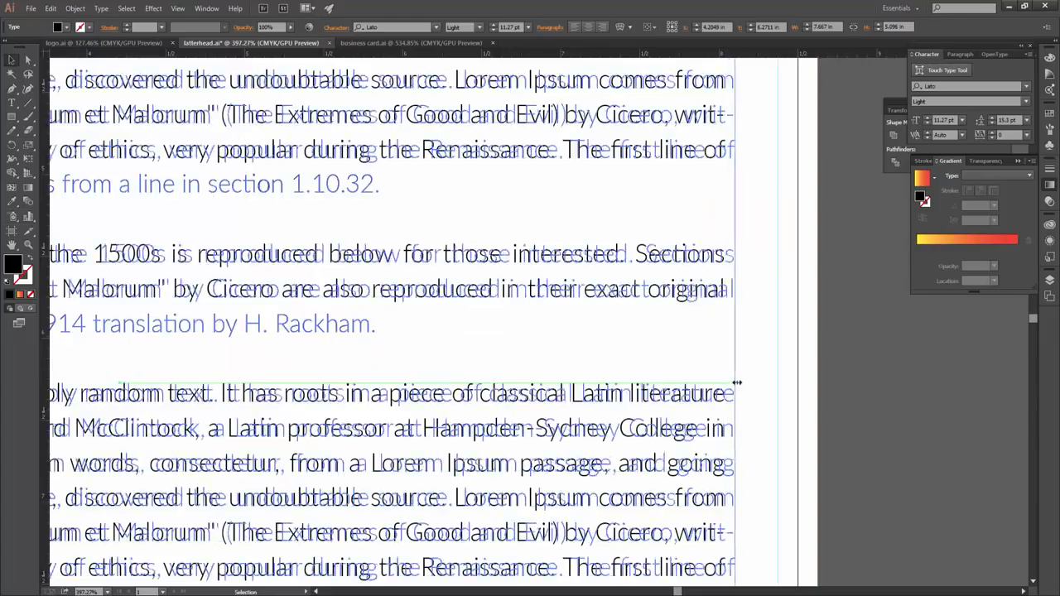
{"action": "scroll", "coordinate": [695, 412], "scroll_direction": "down", "scroll_amount": 1}
{"action": "scroll", "coordinate": [746, 398], "scroll_direction": "up", "scroll_amount": 1}
{"action": "scroll", "coordinate": [770, 381], "scroll_direction": "down", "scroll_amount": 2}
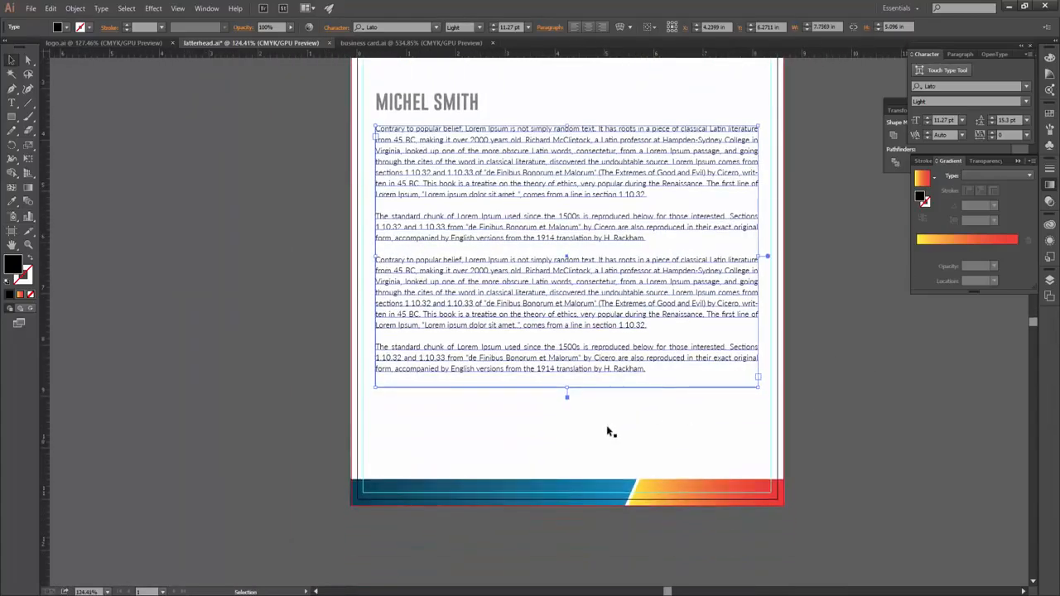
{"action": "scroll", "coordinate": [771, 361], "scroll_direction": "down", "scroll_amount": 1}
- Colour the body text light grey from the fill swatches
{"action": "left_click", "coordinate": [66, 26]}
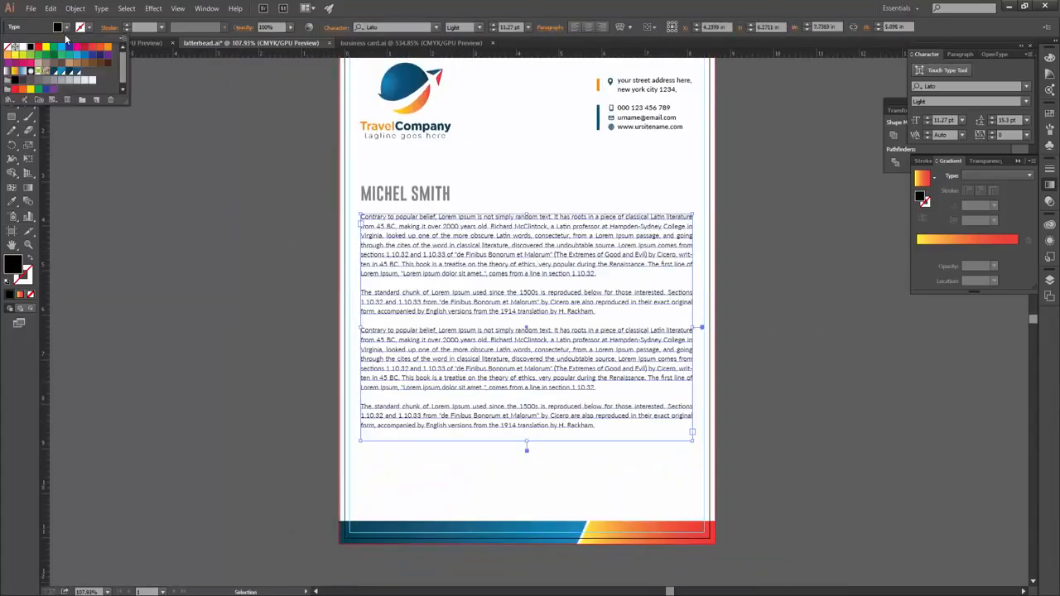
{"action": "left_click", "coordinate": [23, 79]}
{"action": "key", "text": "Escape"}
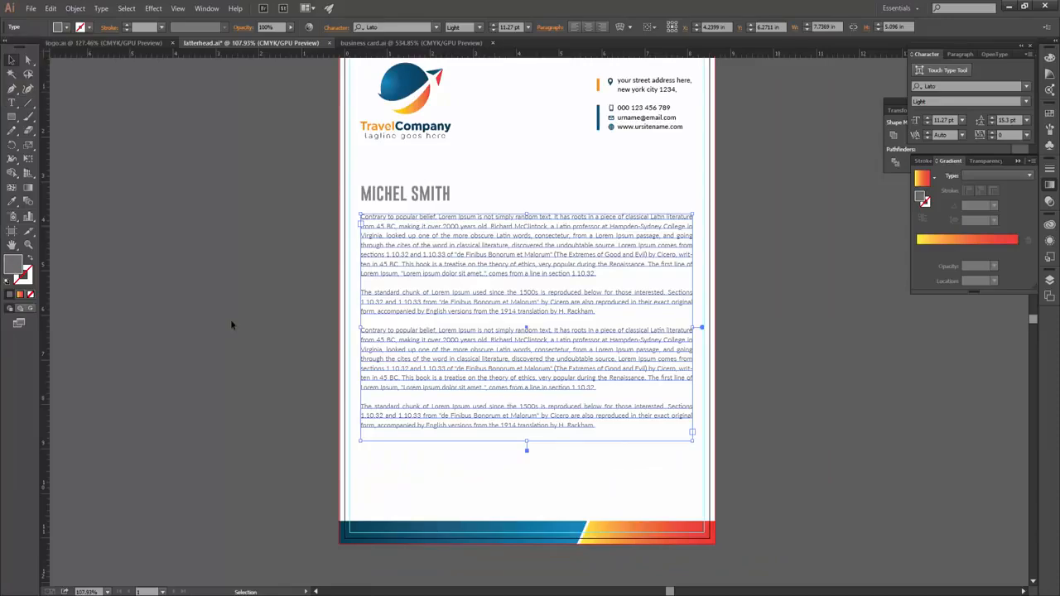
{"action": "key", "text": "ctrl+shift+a"}
{"action": "scroll", "coordinate": [427, 196], "scroll_direction": "up", "scroll_amount": 1}
{"action": "scroll", "coordinate": [426, 198], "scroll_direction": "down", "scroll_amount": 1}
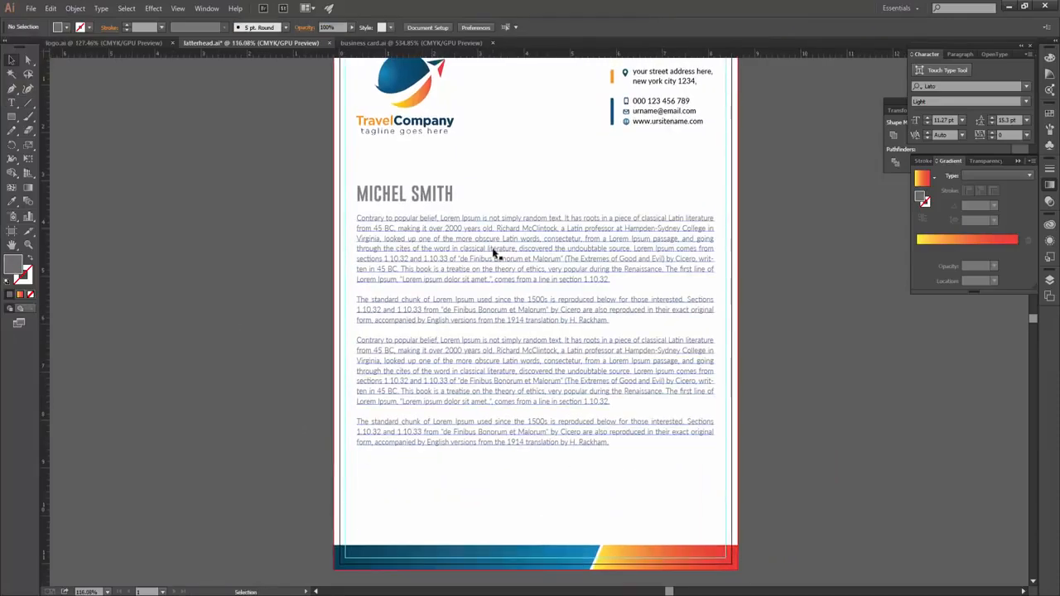
{"action": "left_click", "coordinate": [418, 239]}
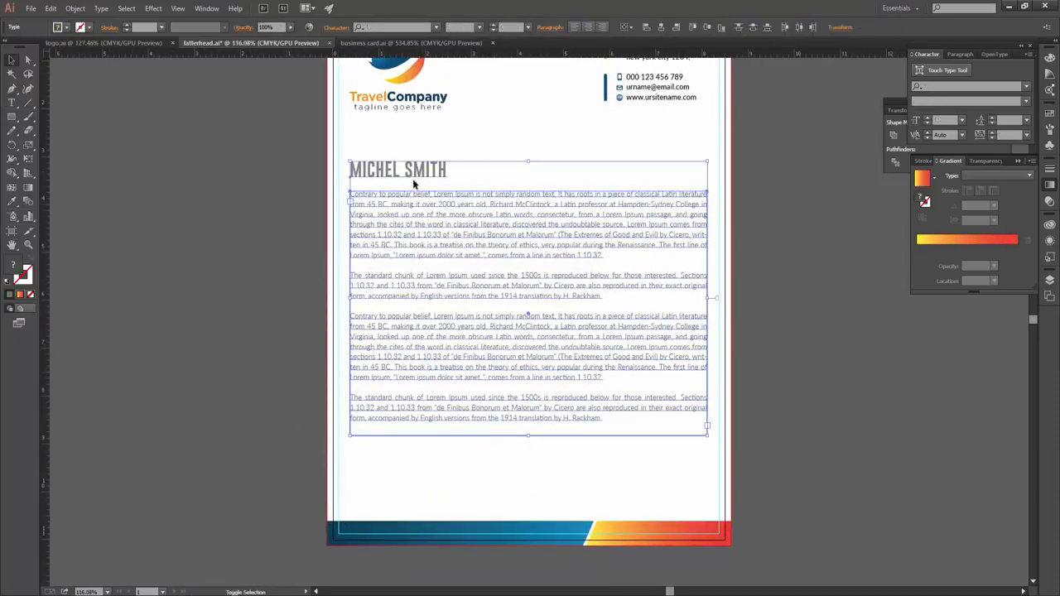
- Copy the name heading below the body text, enter the signer's name, and set it in Lato Bold
{"action": "left_click", "coordinate": [827, 414]}
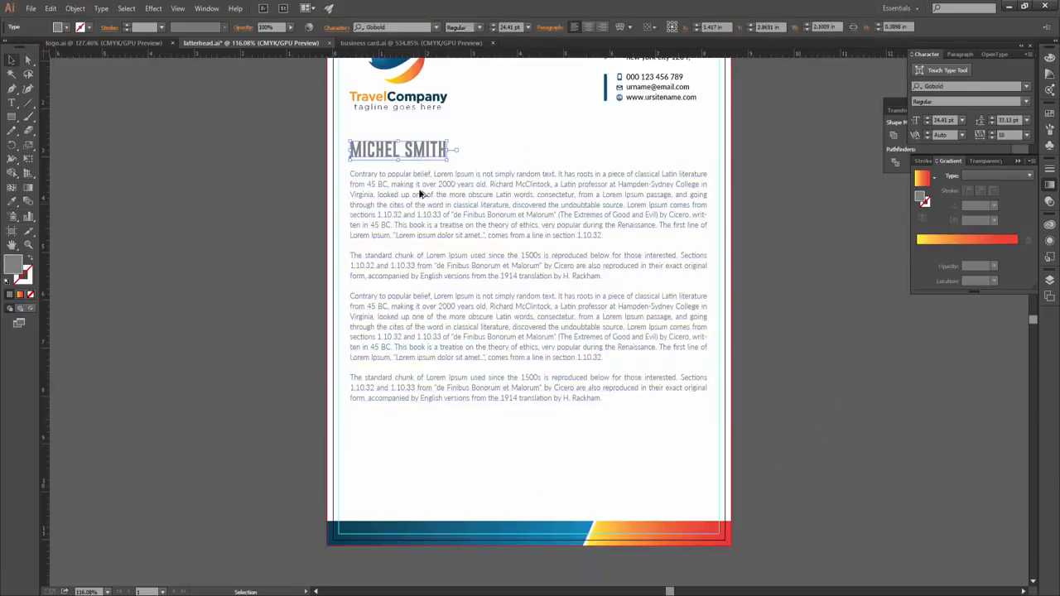
{"action": "left_click_drag", "start_coordinate": [422, 149], "coordinate": [398, 434]}
{"action": "double_click", "coordinate": [398, 435]}
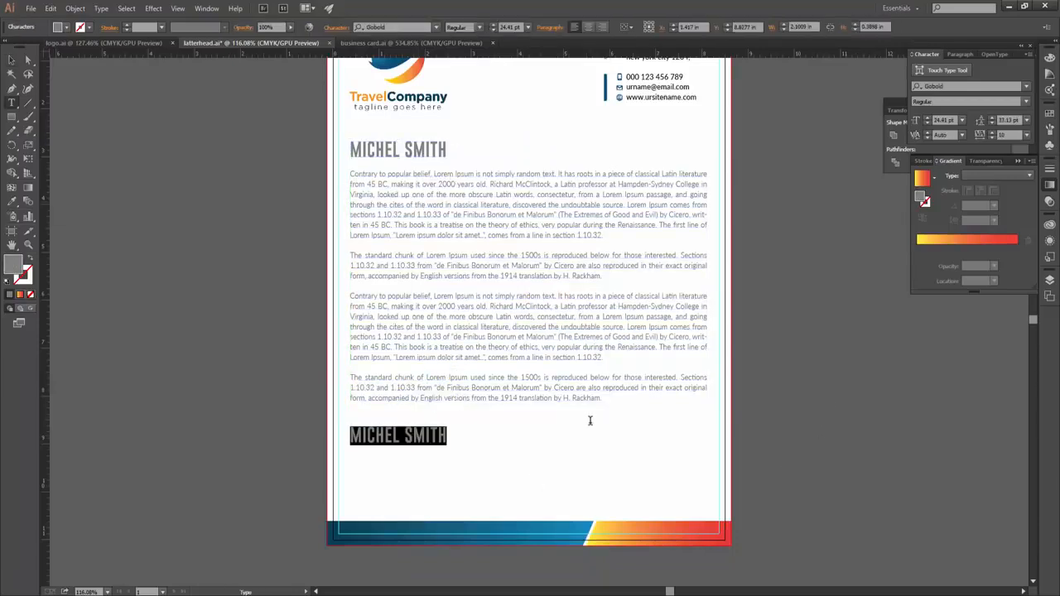
{"action": "type", "text": "Jhon Doe"}
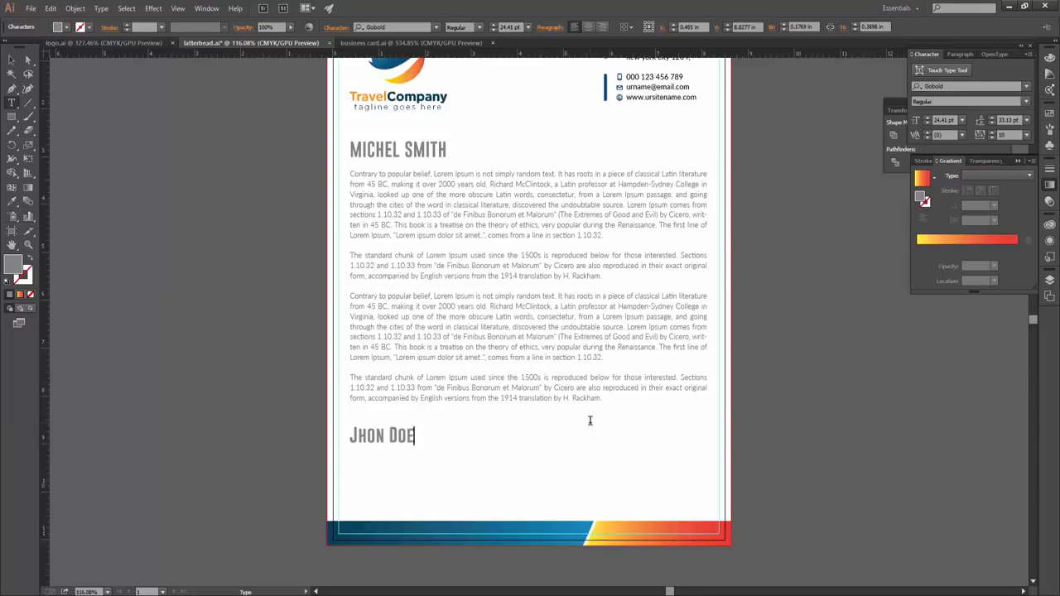
{"action": "key", "text": "ctrl+a"}
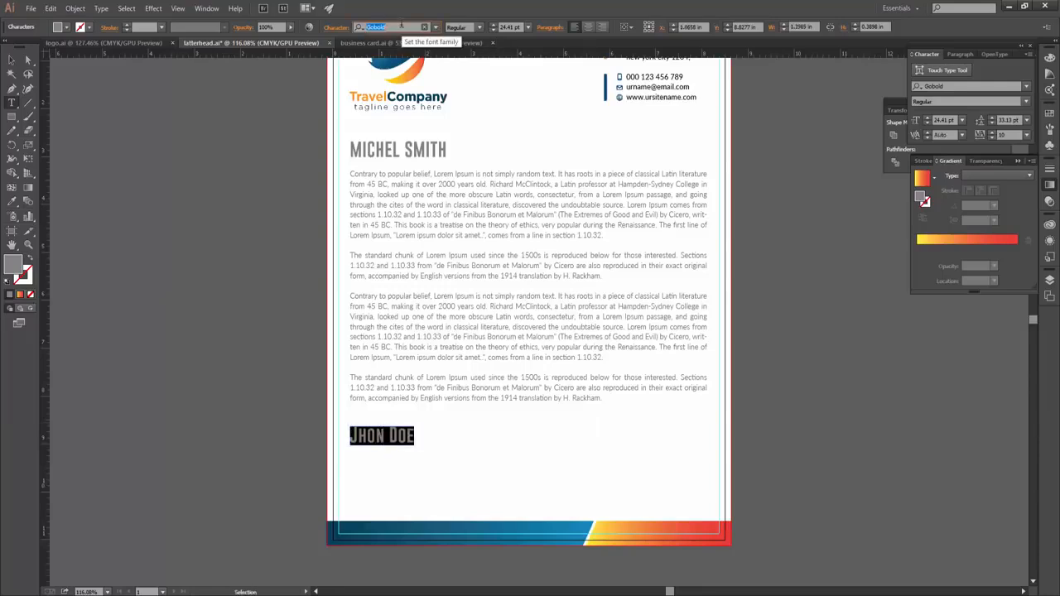
{"action": "type", "text": "Lato"}
{"action": "left_click", "coordinate": [399, 207]}
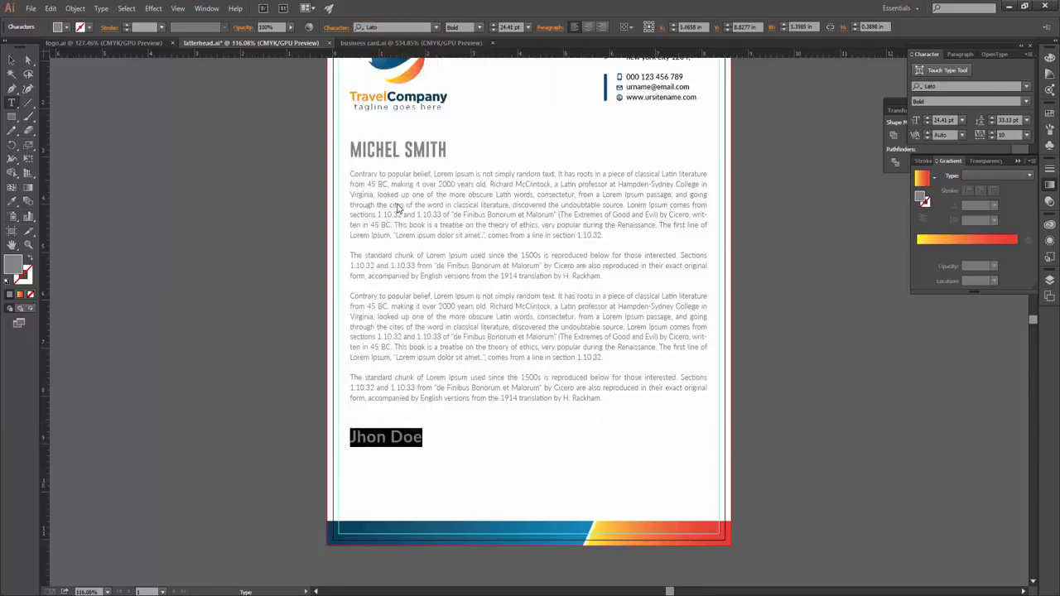
{"action": "left_click", "coordinate": [474, 453]}
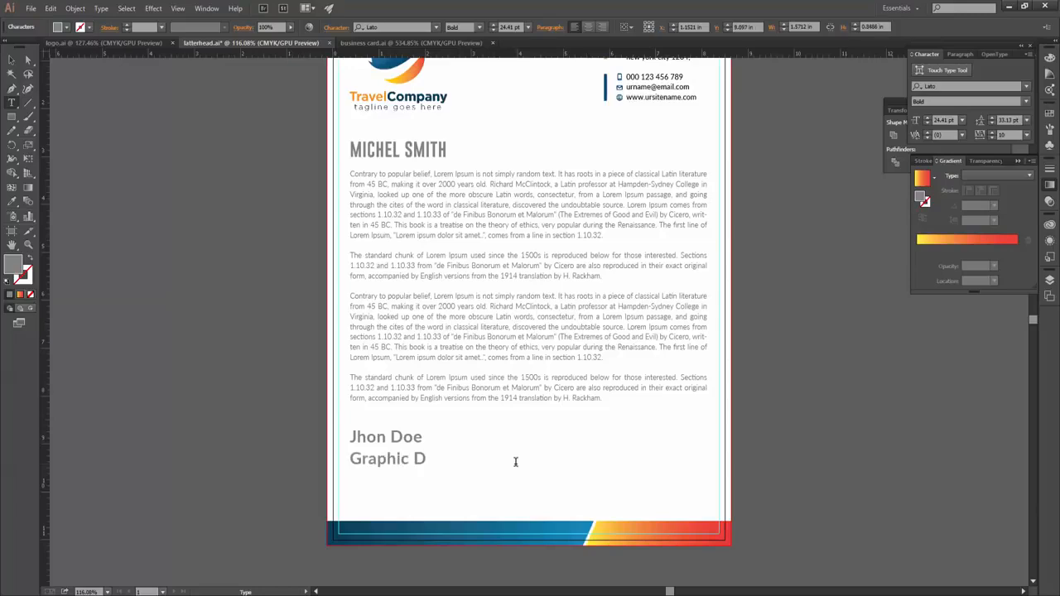
- Set the Graphic Designer title line to 14 pt
{"action": "key", "text": "ctrl+a"}
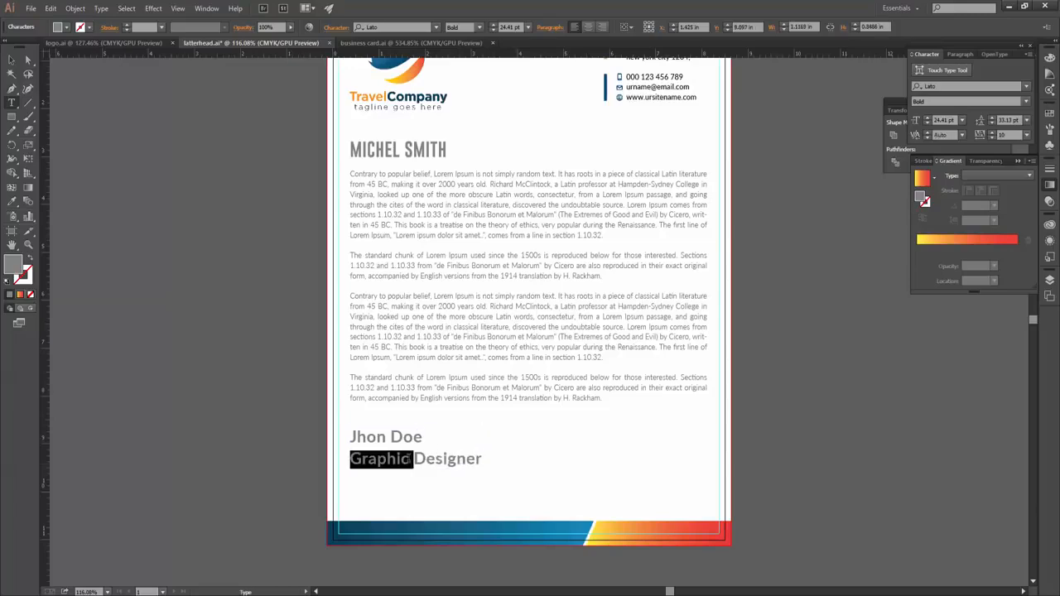
{"action": "type", "text": "10"}
{"action": "key", "text": "Return"}
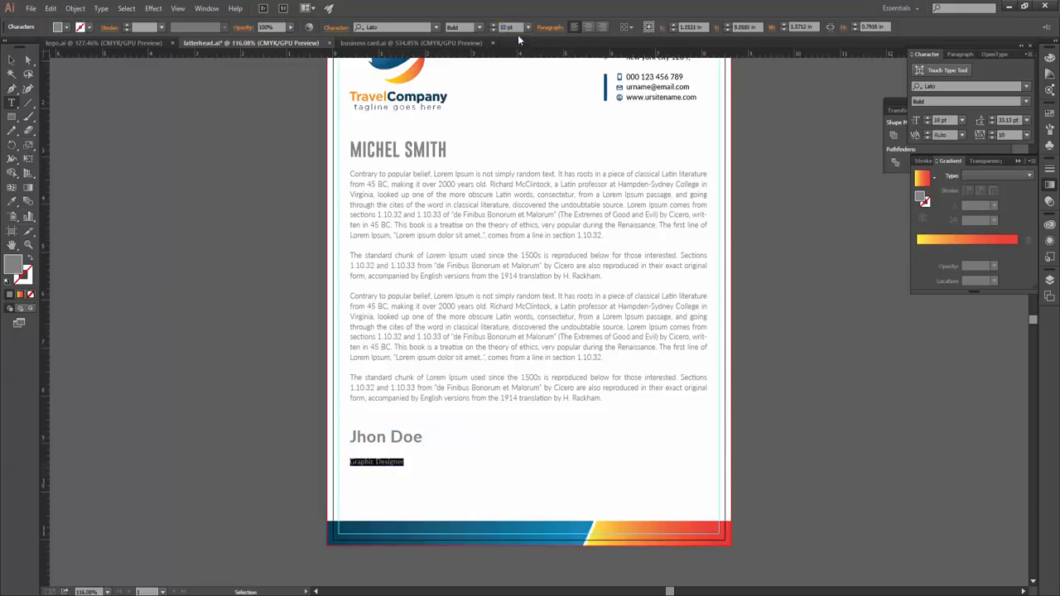
{"action": "type", "text": "14"}
{"action": "key", "text": "Return"}
- Move the signer name and title block lower on the page
{"action": "left_click", "coordinate": [416, 458]}
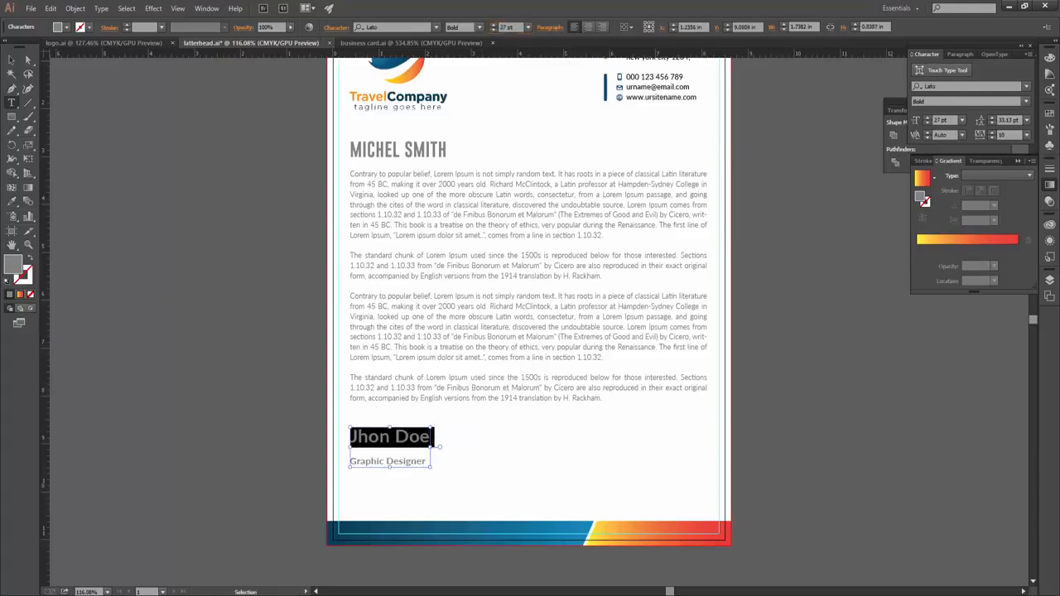
{"action": "key", "text": "ctrl+a"}
{"action": "scroll", "coordinate": [995, 122], "scroll_direction": "down", "scroll_amount": 12}
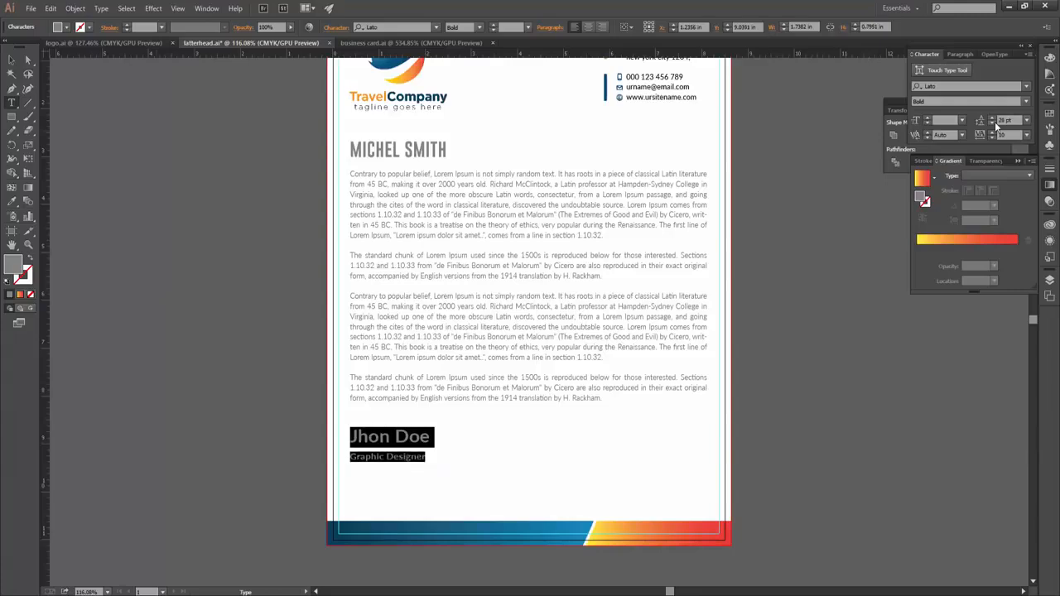
{"action": "key", "text": "Escape"}
{"action": "left_click_drag", "start_coordinate": [405, 443], "coordinate": [362, 481]}
{"action": "left_click", "coordinate": [467, 466]}
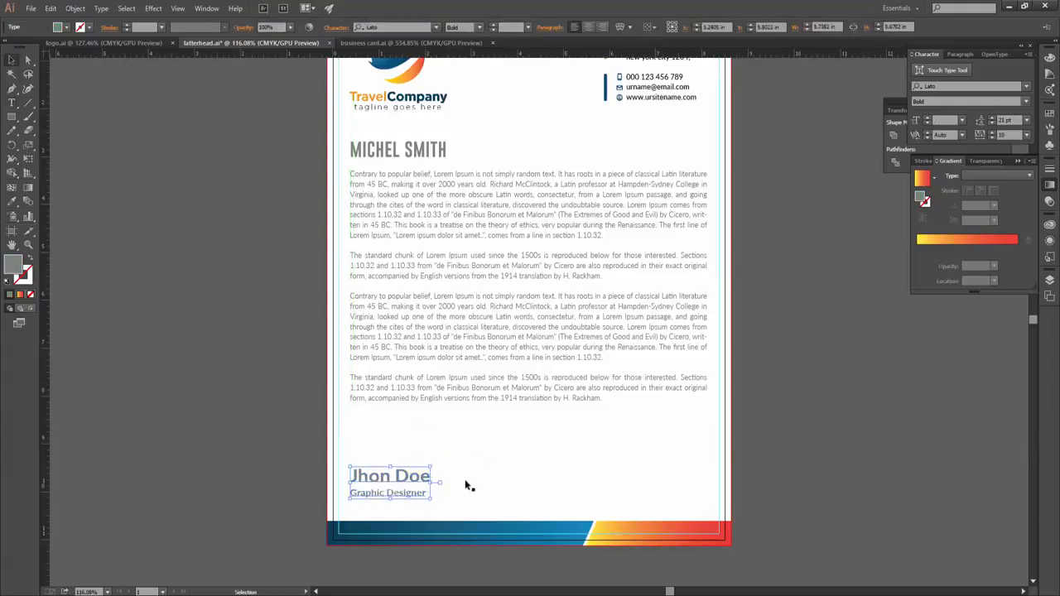
- Give the signer block a dark grey fill and tighten its leading to 21 pt
{"action": "left_click", "coordinate": [65, 27]}
{"action": "left_click", "coordinate": [28, 81]}
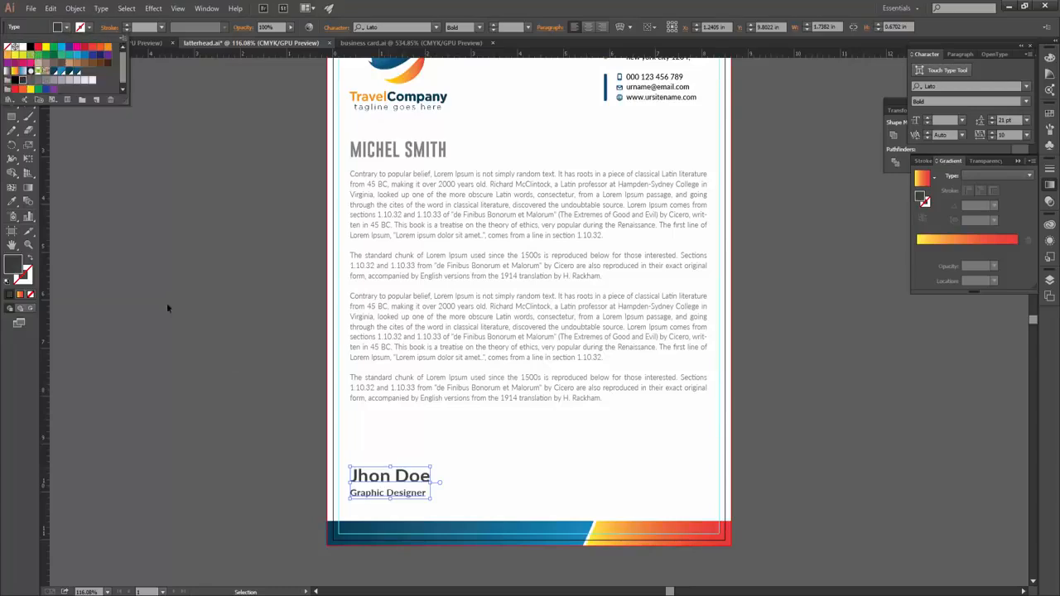
{"action": "left_click", "coordinate": [167, 303]}
{"action": "left_click", "coordinate": [397, 497]}
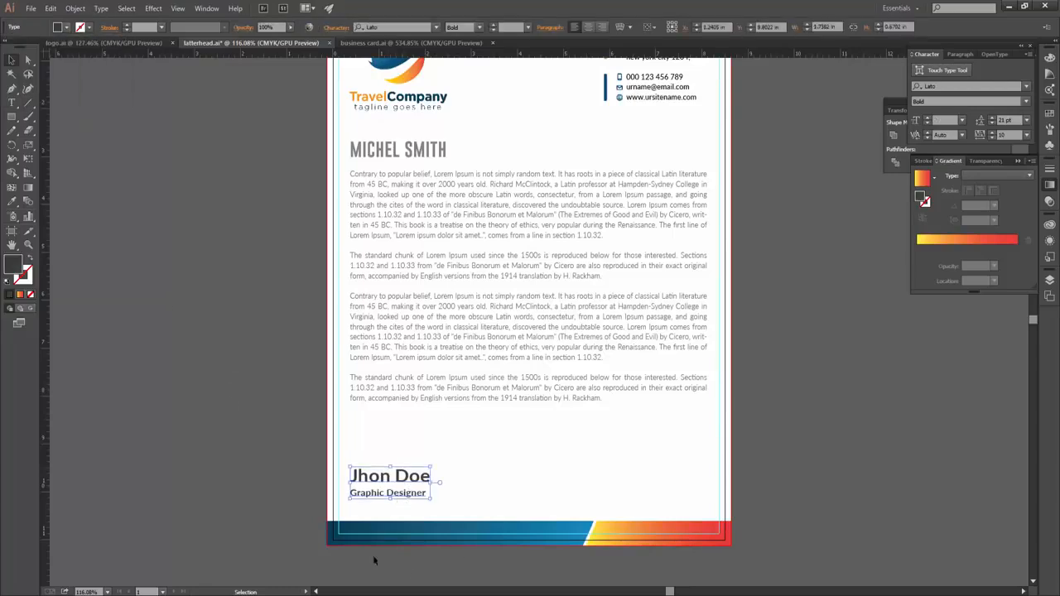
{"action": "left_click", "coordinate": [993, 121]}
{"action": "left_click", "coordinate": [729, 538]}
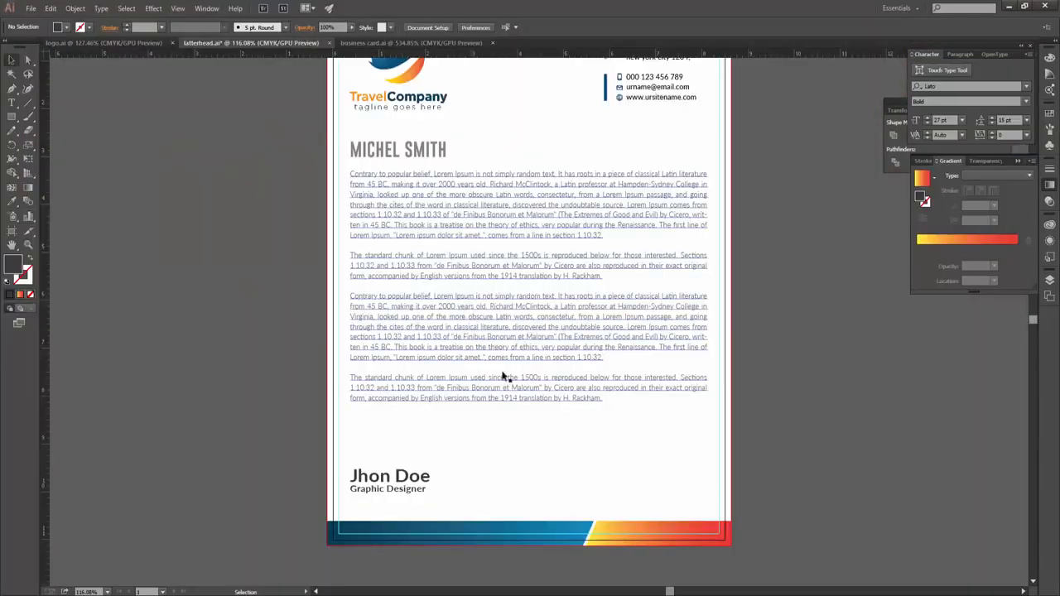
- Place the signature image and scale it down just above the signer's name
{"action": "left_click_drag", "start_coordinate": [503, 377], "coordinate": [506, 378]}
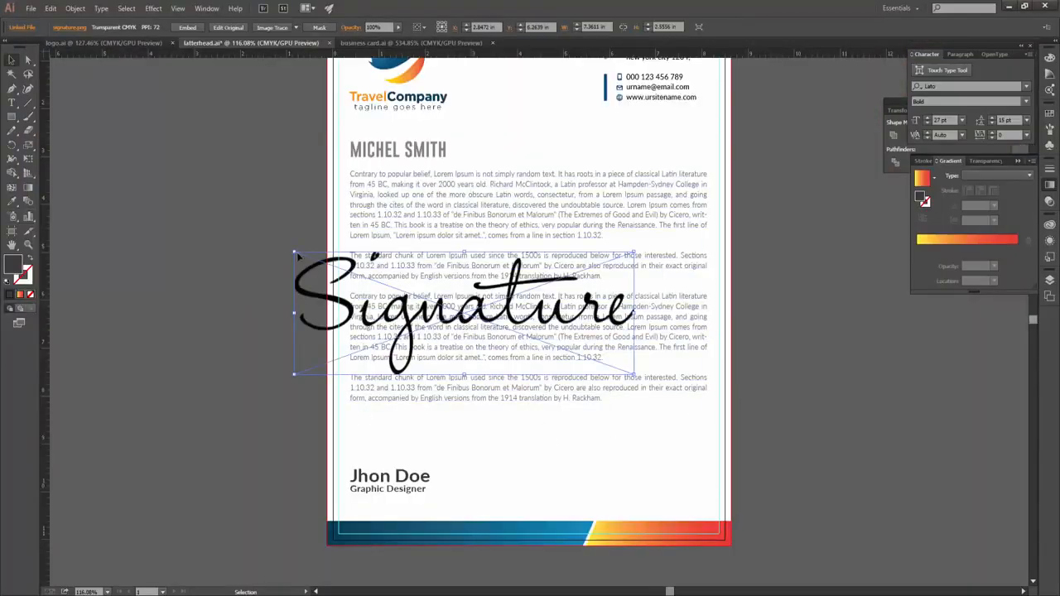
{"action": "left_click_drag", "start_coordinate": [295, 252], "coordinate": [402, 292]}
{"action": "left_click_drag", "start_coordinate": [457, 314], "coordinate": [395, 439]}
{"action": "left_click_drag", "start_coordinate": [464, 415], "coordinate": [431, 425]}
{"action": "left_click", "coordinate": [810, 404]}
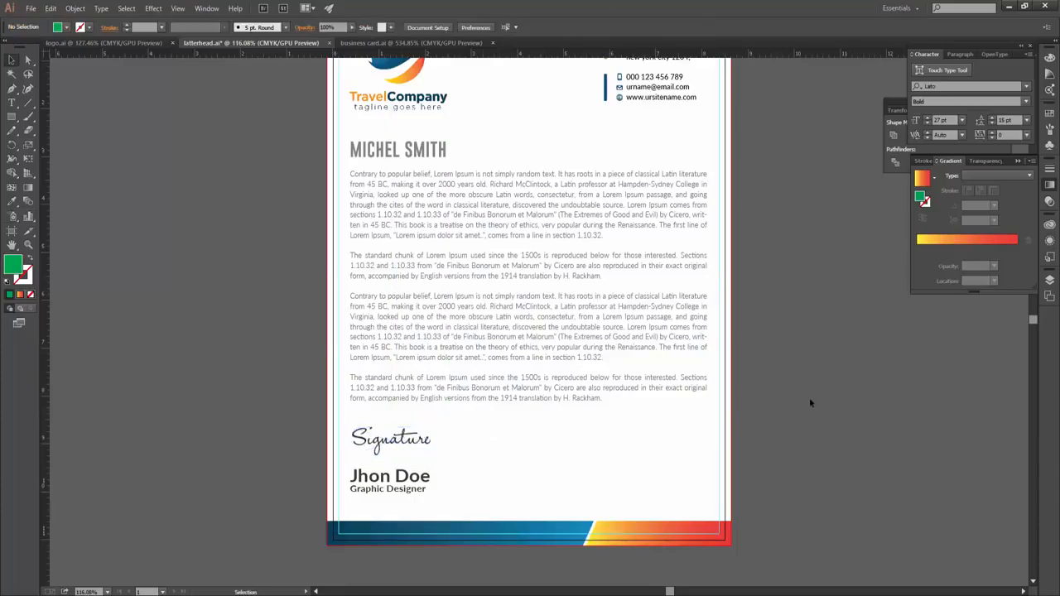
- Save the letterhead with Ctrl+S and zoom in on the lower half of the page
{"action": "key", "text": "ctrl+minus"}
{"action": "key", "text": "z"}
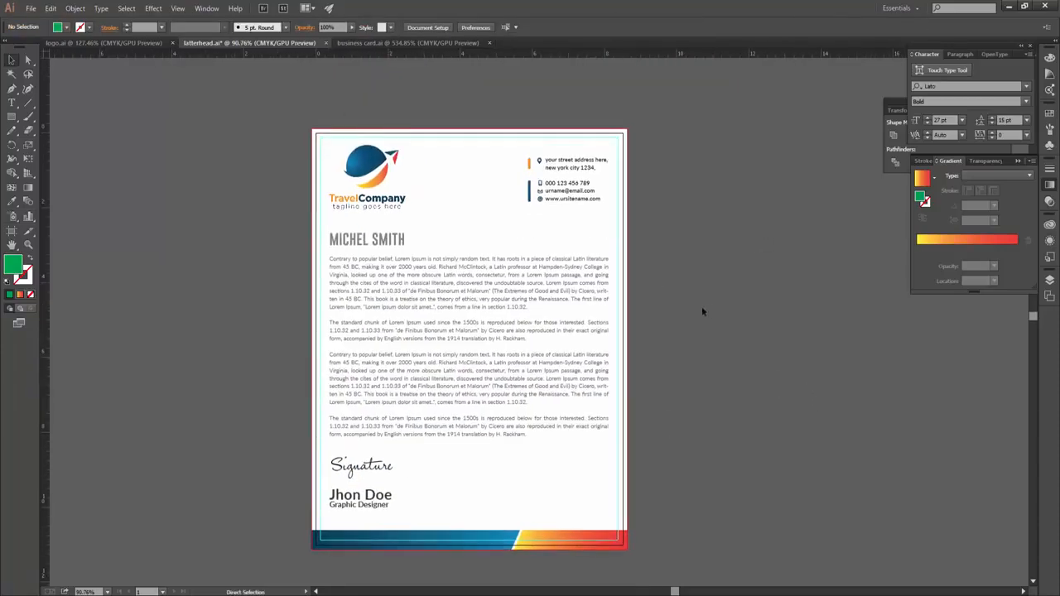
{"action": "key", "text": "ctrl+s"}
{"action": "left_click", "coordinate": [446, 348]}
{"action": "scroll", "coordinate": [781, 393], "scroll_direction": "down", "scroll_amount": 2}
{"action": "key", "text": "v"}
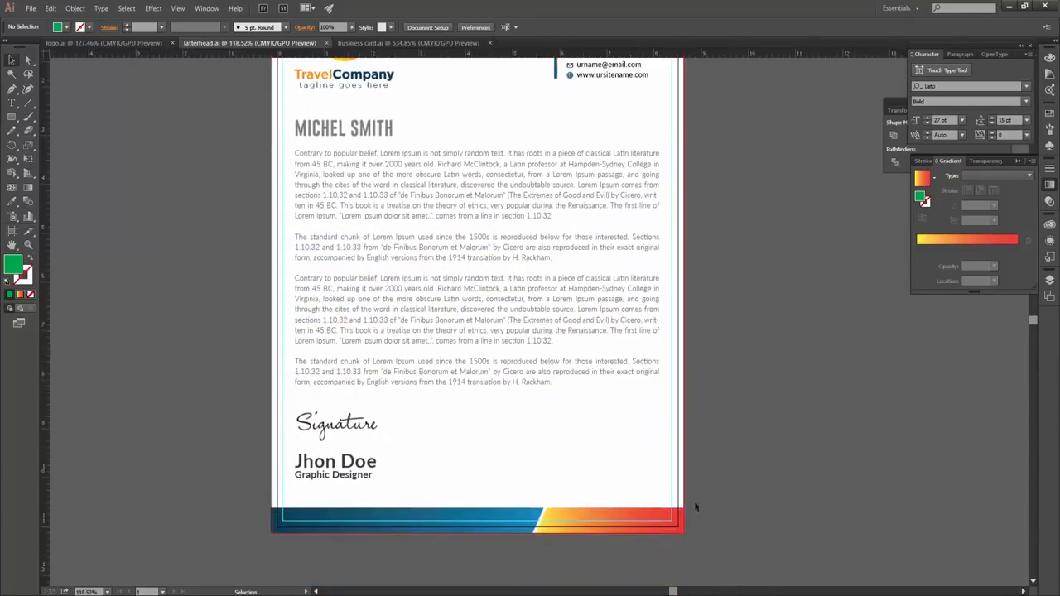
- Check the footer, contact details, body text and logo by selecting each element in turn
{"action": "left_click", "coordinate": [291, 531]}
{"action": "left_click", "coordinate": [567, 526]}
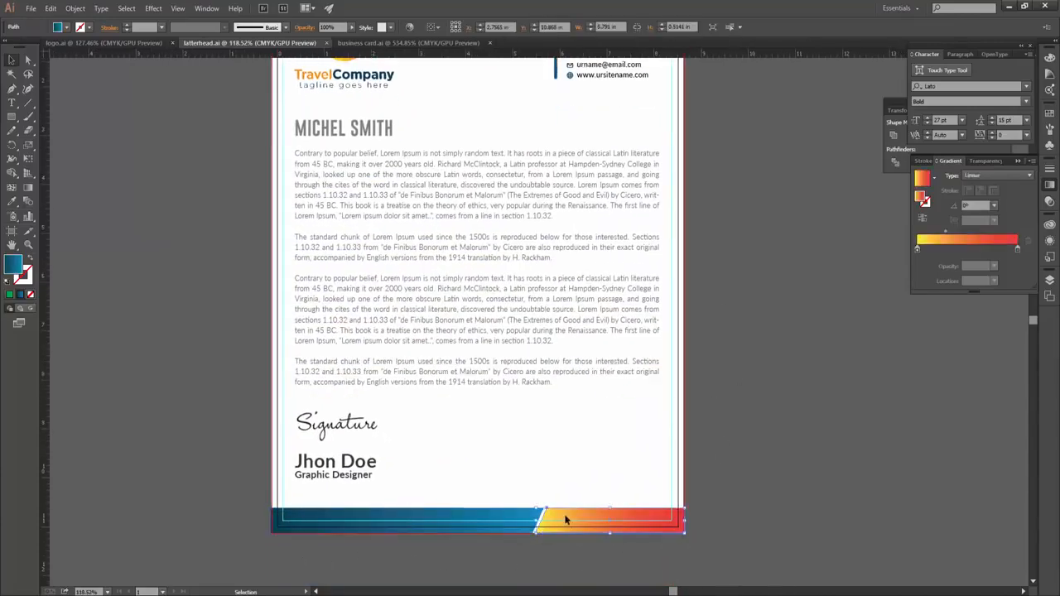
{"action": "left_click", "coordinate": [497, 527]}
{"action": "left_click_drag", "start_coordinate": [695, 365], "coordinate": [673, 429]}
{"action": "left_click_drag", "start_coordinate": [536, 228], "coordinate": [531, 298]}
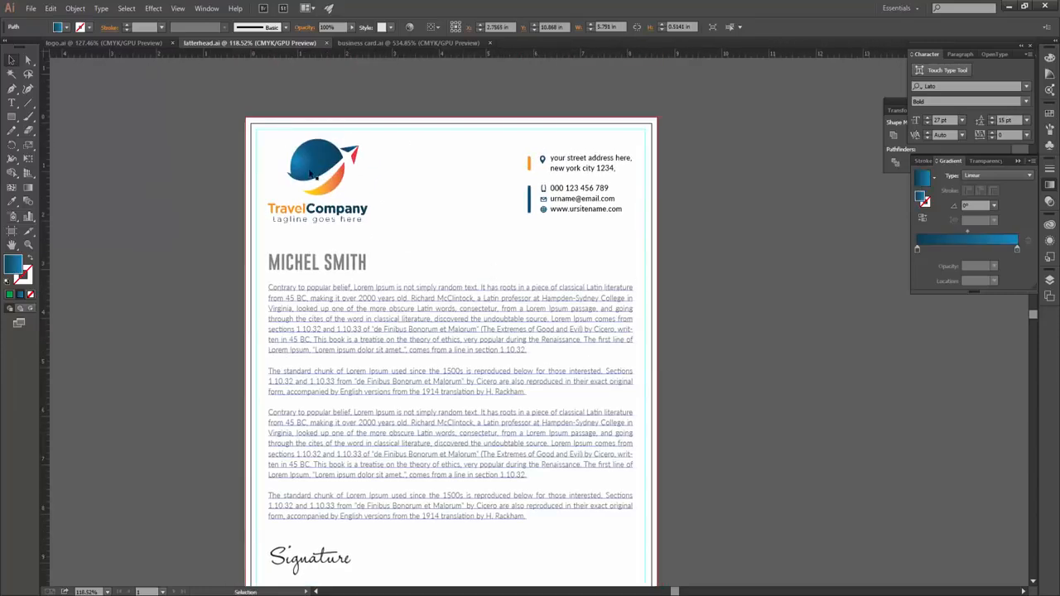
{"action": "left_click", "coordinate": [600, 169]}
{"action": "left_click", "coordinate": [545, 189]}
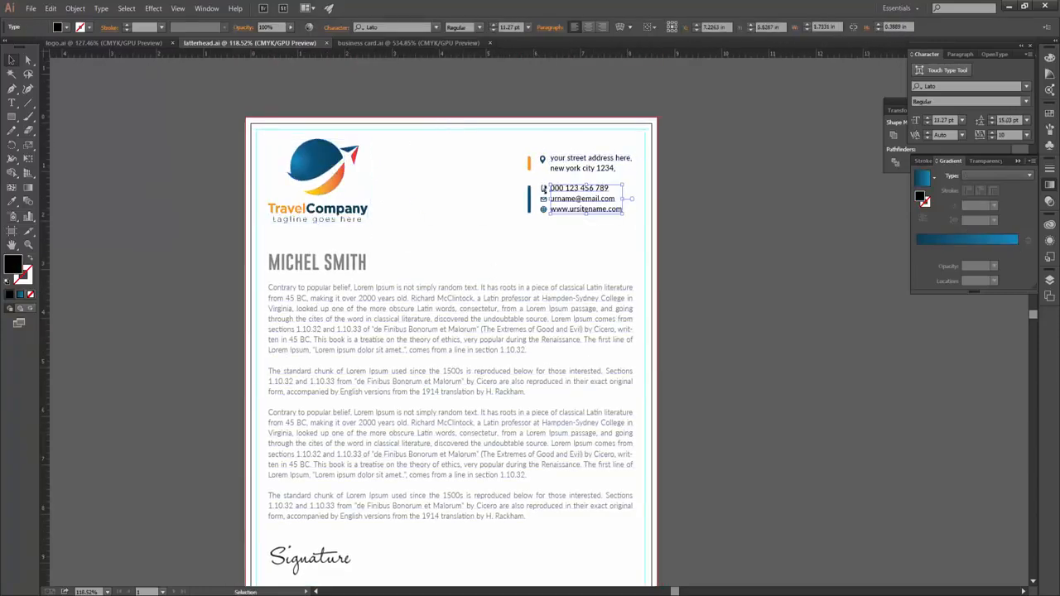
{"action": "scroll", "coordinate": [795, 348], "scroll_direction": "down", "scroll_amount": 3}
{"action": "left_click", "coordinate": [440, 239]}
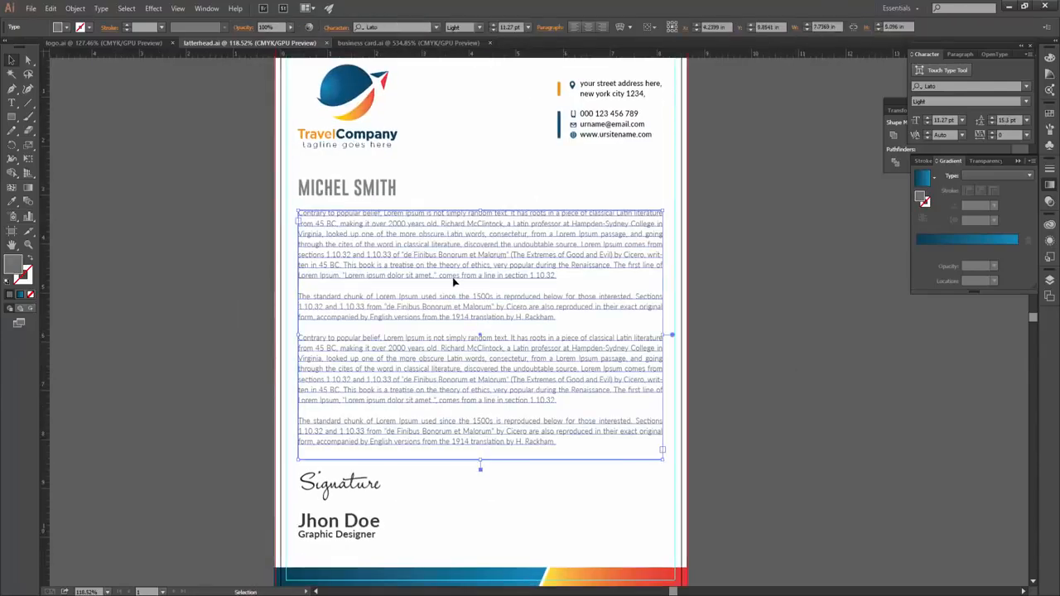
{"action": "left_click", "coordinate": [710, 363]}
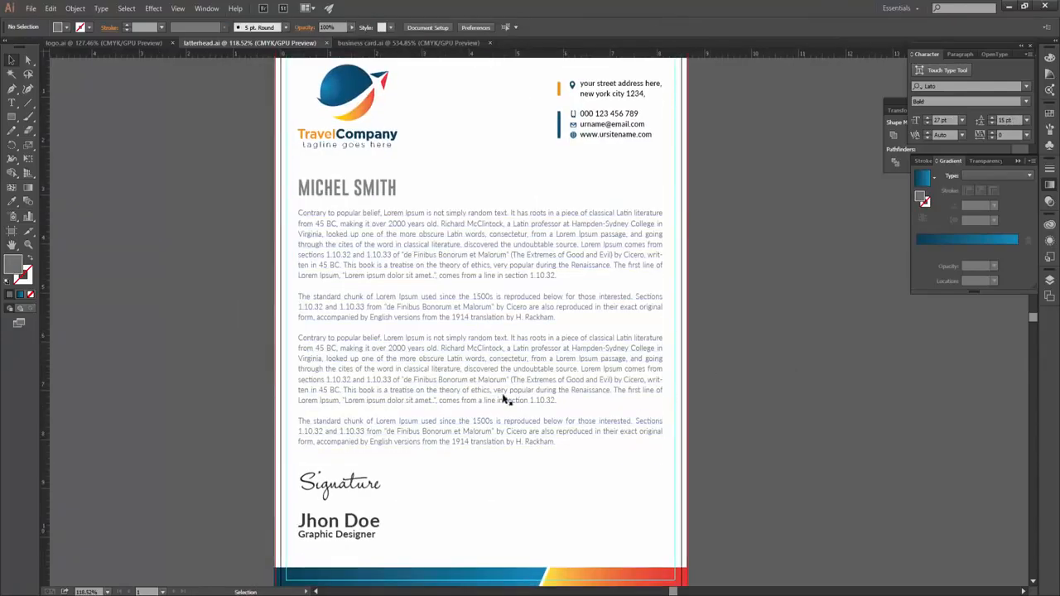
{"action": "left_click", "coordinate": [341, 93]}
- Duplicate the logo beside the page and delete the copy's company name and tagline
{"action": "left_click_drag", "start_coordinate": [340, 93], "coordinate": [772, 276]}
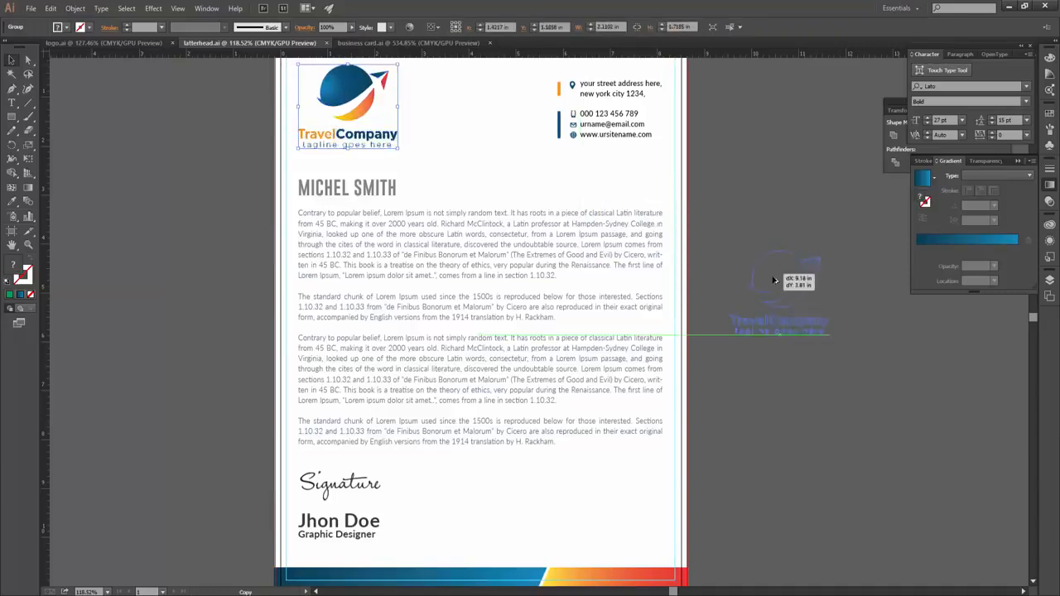
{"action": "right_click", "coordinate": [772, 277]}
{"action": "left_click", "coordinate": [786, 332]}
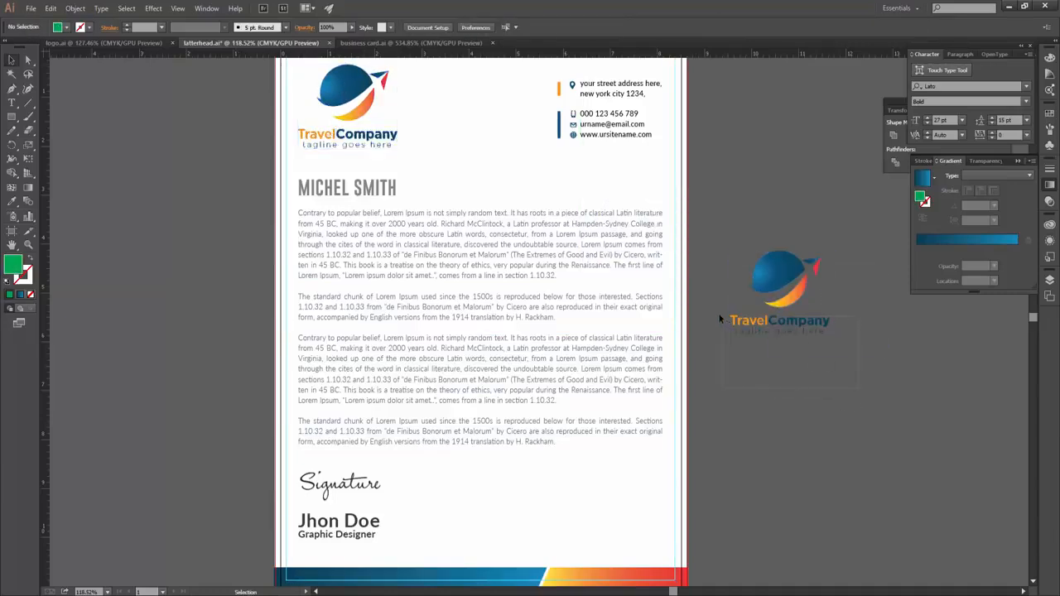
{"action": "left_click_drag", "start_coordinate": [719, 319], "coordinate": [839, 358]}
{"action": "key", "text": "Delete"}
{"action": "left_click", "coordinate": [773, 277]}
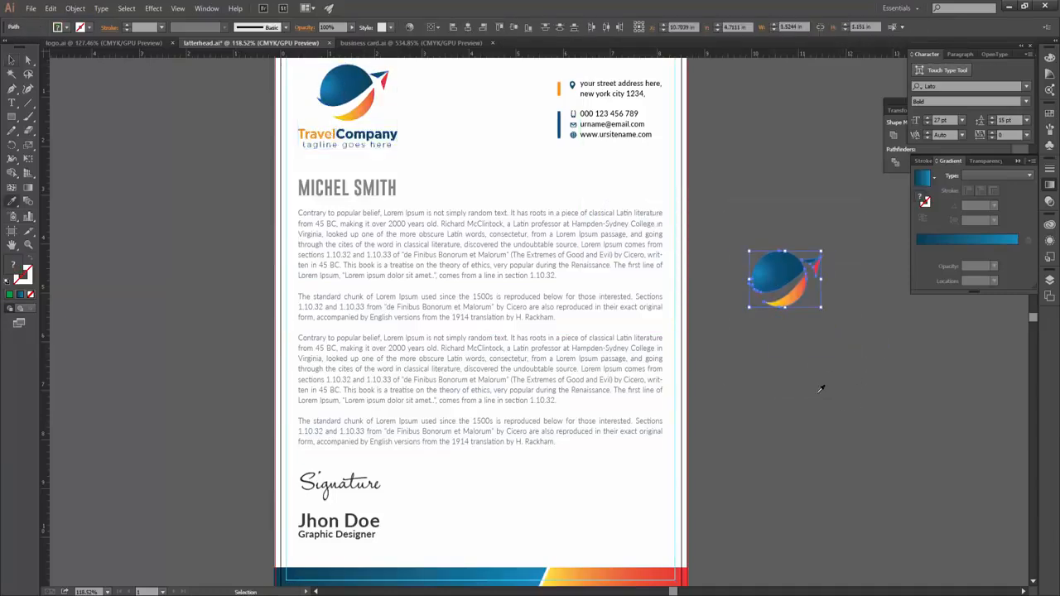
- Enlarge the planet copy over the body text and lower its opacity to about 3%
{"action": "key", "text": "a"}
{"action": "left_click_drag", "start_coordinate": [795, 282], "coordinate": [535, 355]}
{"action": "left_click_drag", "start_coordinate": [517, 317], "coordinate": [651, 205]}
{"action": "left_click_drag", "start_coordinate": [509, 400], "coordinate": [510, 391]}
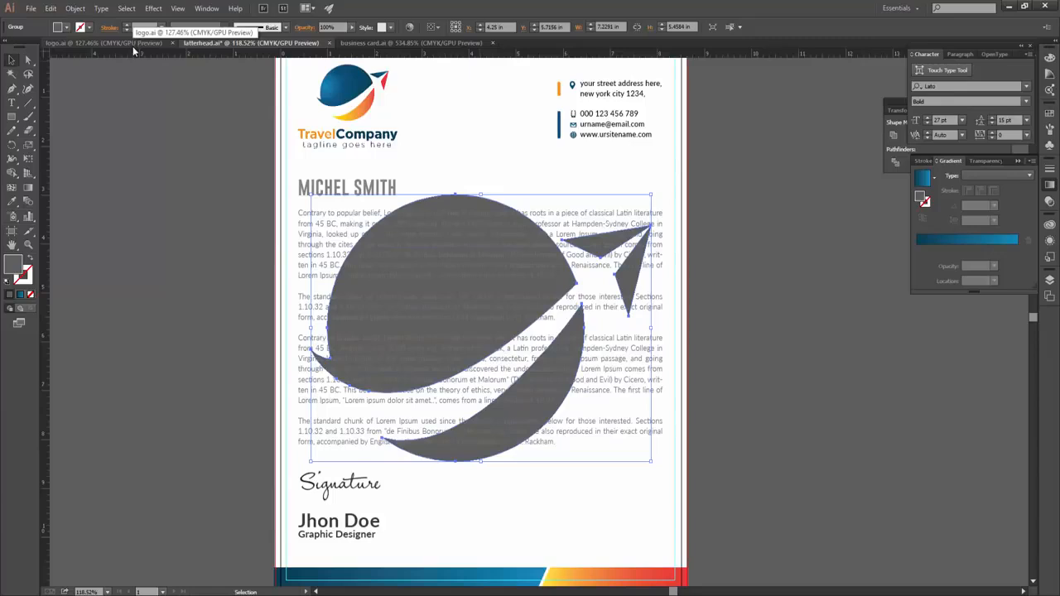
{"action": "left_click_drag", "start_coordinate": [303, 43], "coordinate": [305, 41]}
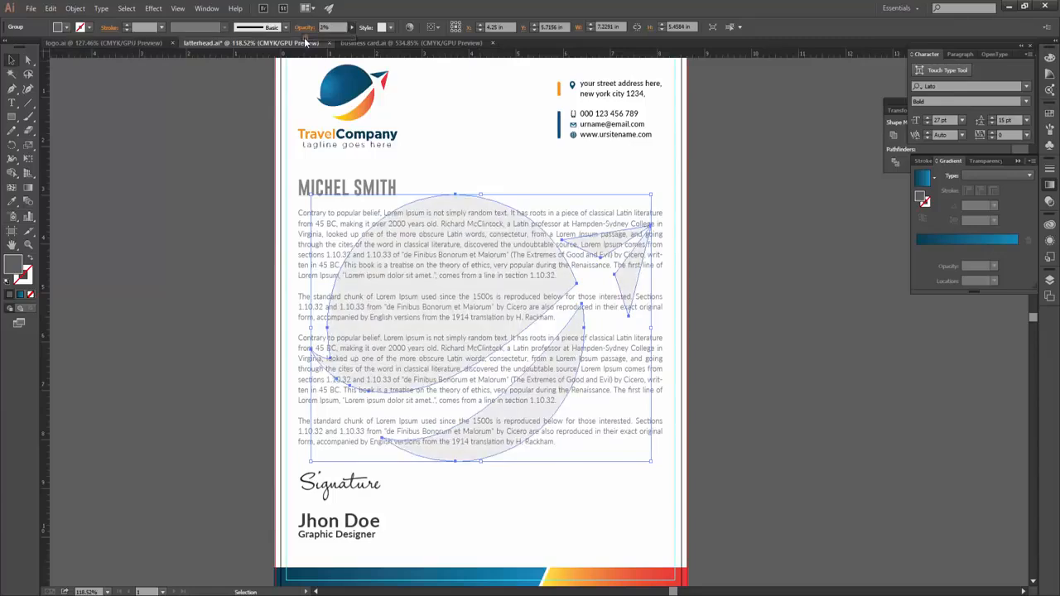
{"action": "left_click", "coordinate": [797, 480]}
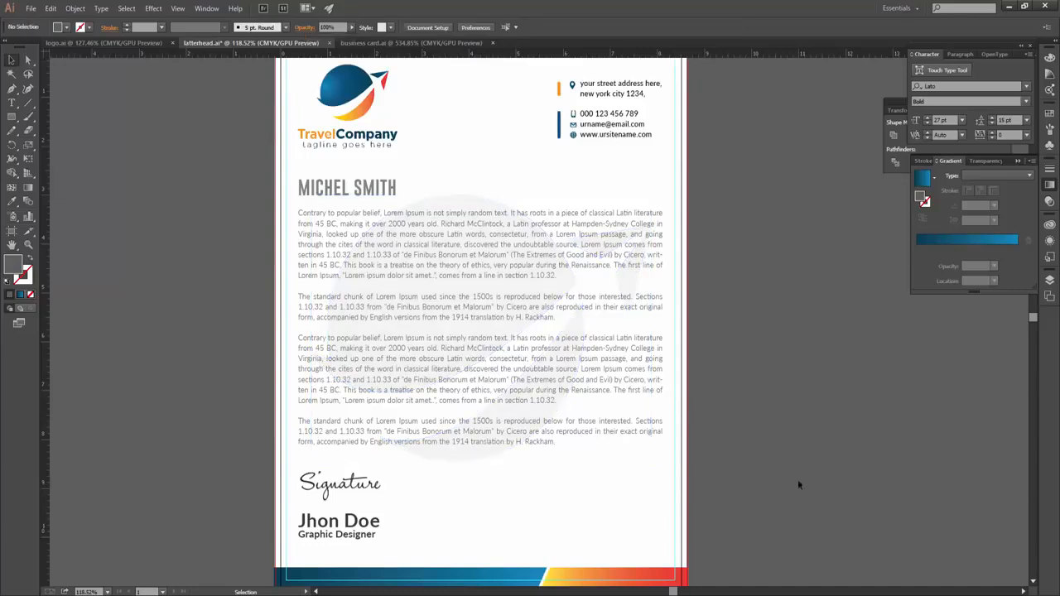
{"action": "left_click", "coordinate": [467, 209]}
{"action": "left_click", "coordinate": [765, 367]}
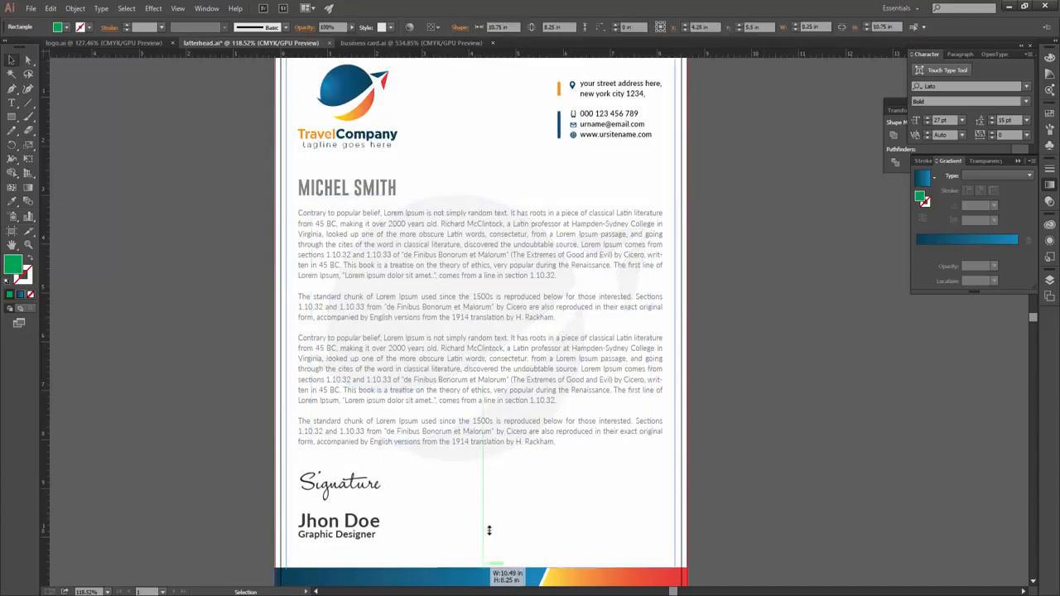
{"action": "left_click", "coordinate": [460, 462]}
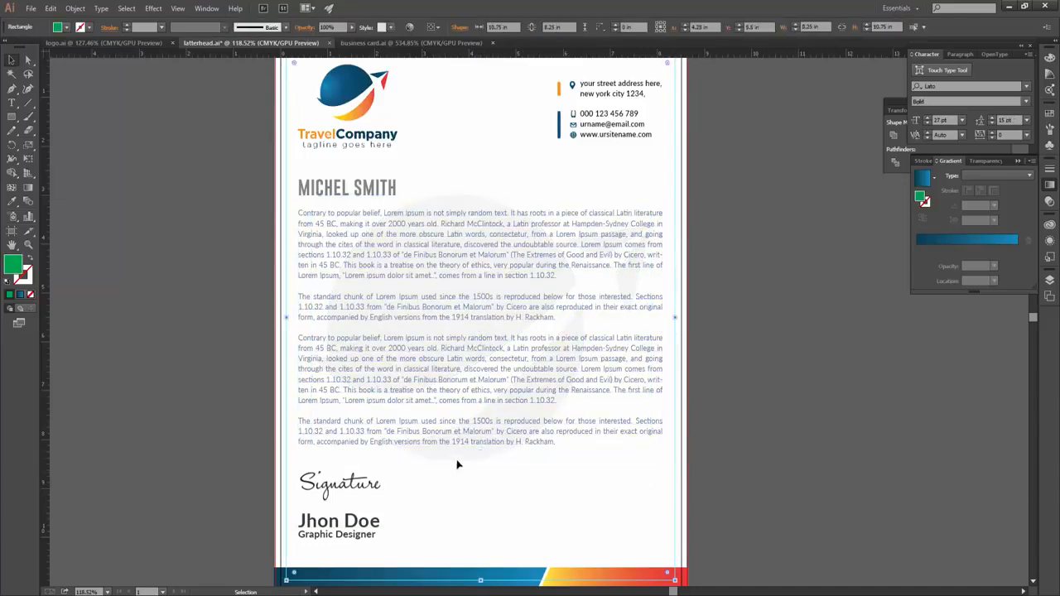
{"action": "right_click", "coordinate": [457, 203]}
{"action": "left_click", "coordinate": [453, 206]}
{"action": "left_click", "coordinate": [762, 354]}
{"action": "scroll", "coordinate": [801, 359], "scroll_direction": "down", "scroll_amount": 2}
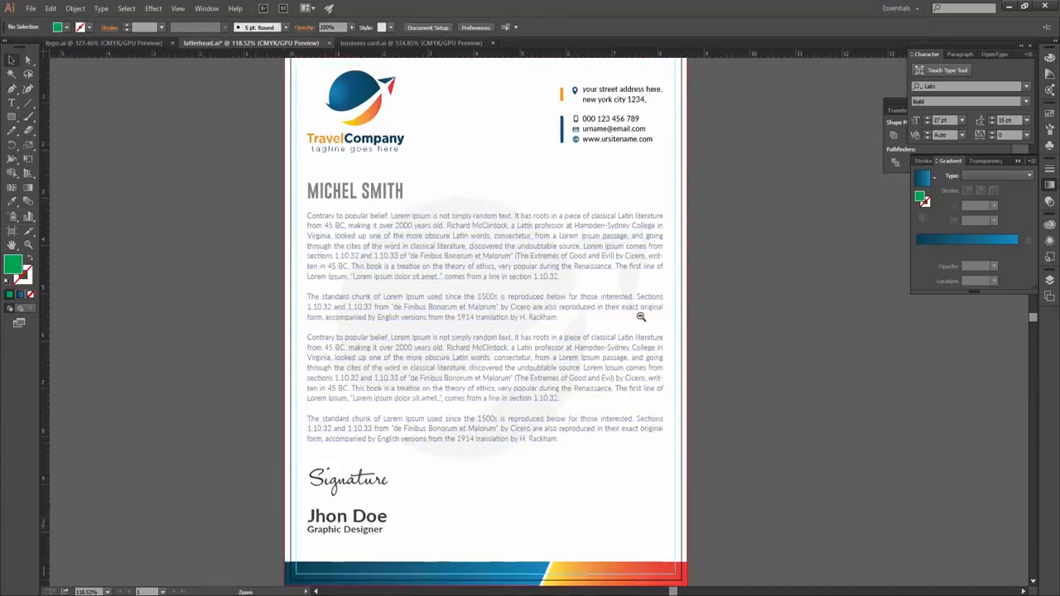
{"action": "left_click", "coordinate": [463, 248]}
{"action": "left_click", "coordinate": [444, 218]}
{"action": "left_click", "coordinate": [451, 258]}
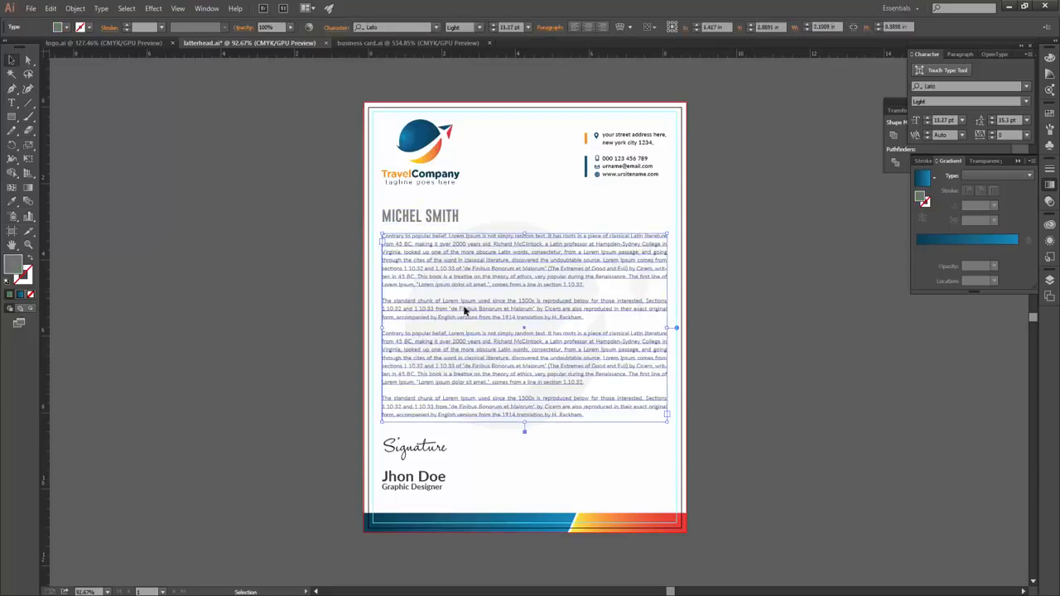
{"action": "left_click", "coordinate": [416, 477]}
{"action": "left_click", "coordinate": [628, 500]}
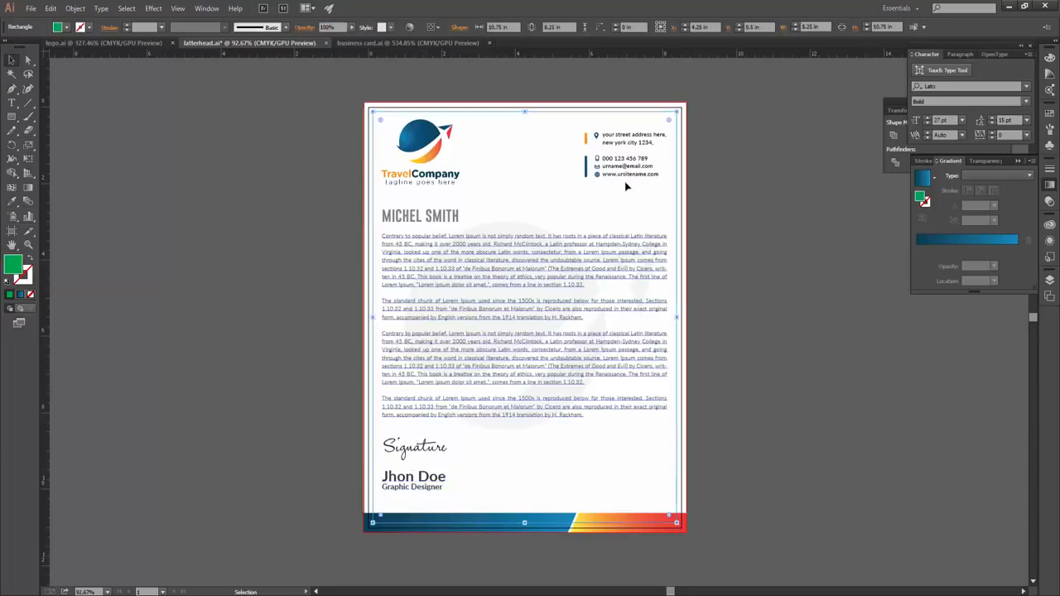
{"action": "left_click", "coordinate": [515, 220]}
- Duplicate the contact text and change it to 'Date : 01 / 01 / 2019'
{"action": "left_click_drag", "start_coordinate": [557, 269], "coordinate": [550, 321]}
{"action": "triple_click", "coordinate": [550, 320]}
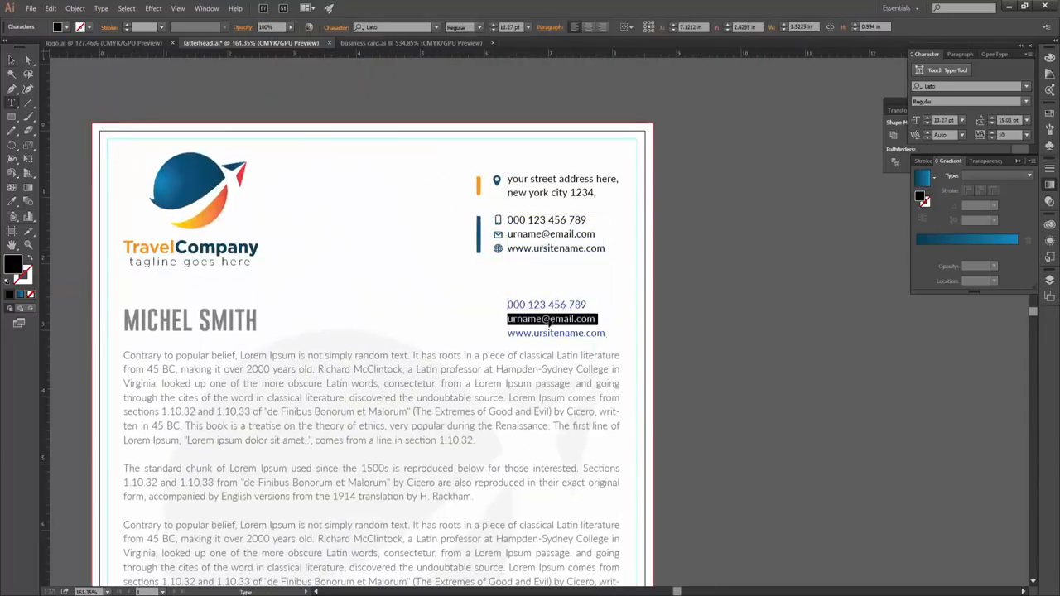
{"action": "key", "text": "ctrl+a"}
{"action": "type", "text": "Date"}
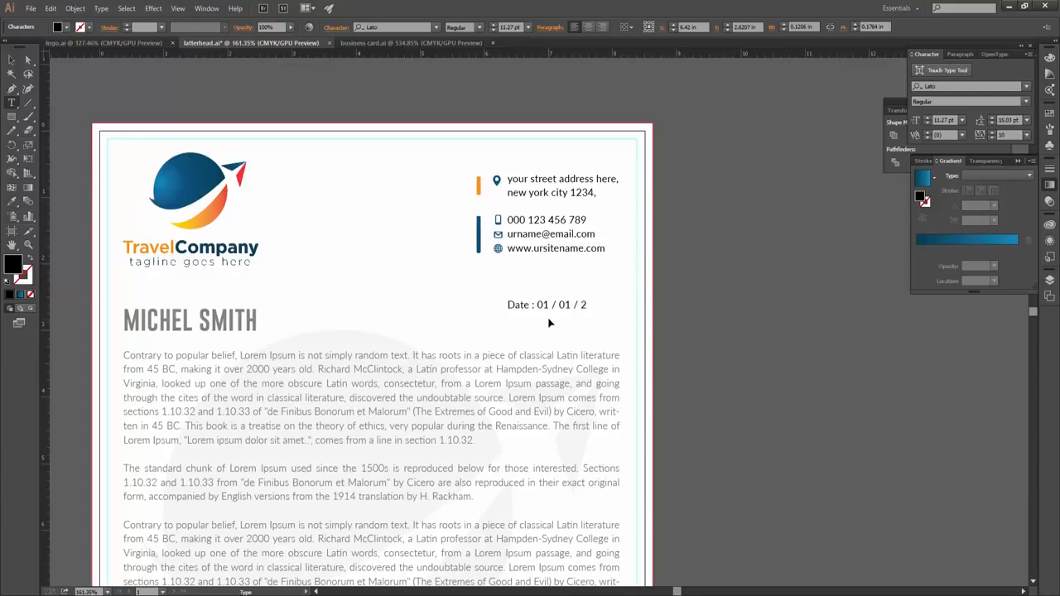
{"action": "type", "text": "019"}
{"action": "key", "text": "Escape"}
- Move the date line to the right margin beside the name heading, using a vertical guide
{"action": "left_click", "coordinate": [600, 319]}
{"action": "mouse_move", "coordinate": [598, 317]}
{"action": "left_mouse_down"}
{"action": "mouse_move", "coordinate": [610, 303]}
{"action": "mouse_move", "coordinate": [607, 311]}
{"action": "left_mouse_up"}
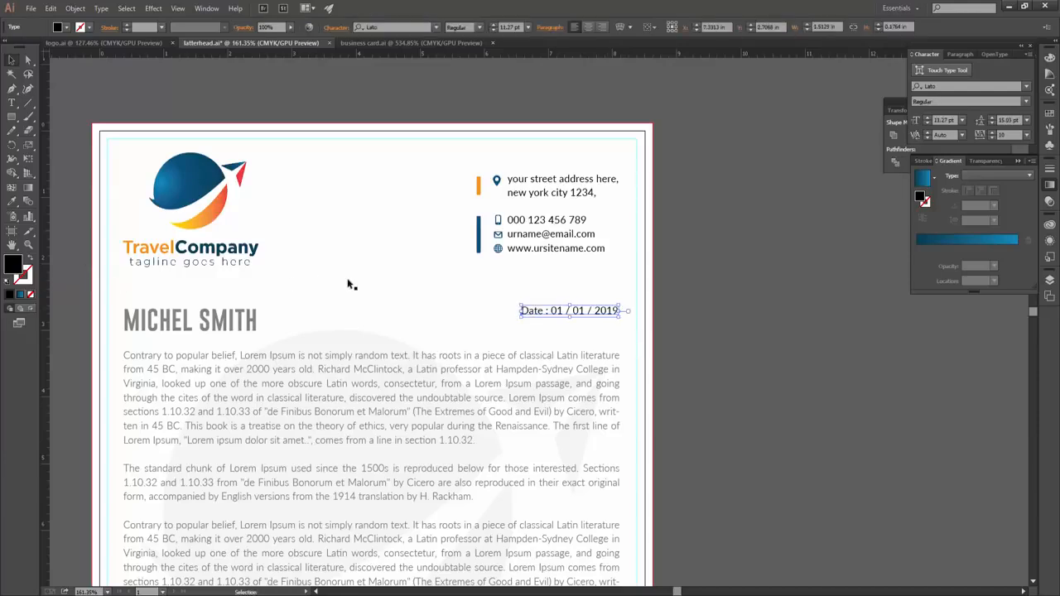
{"action": "left_click_drag", "start_coordinate": [47, 281], "coordinate": [619, 302]}
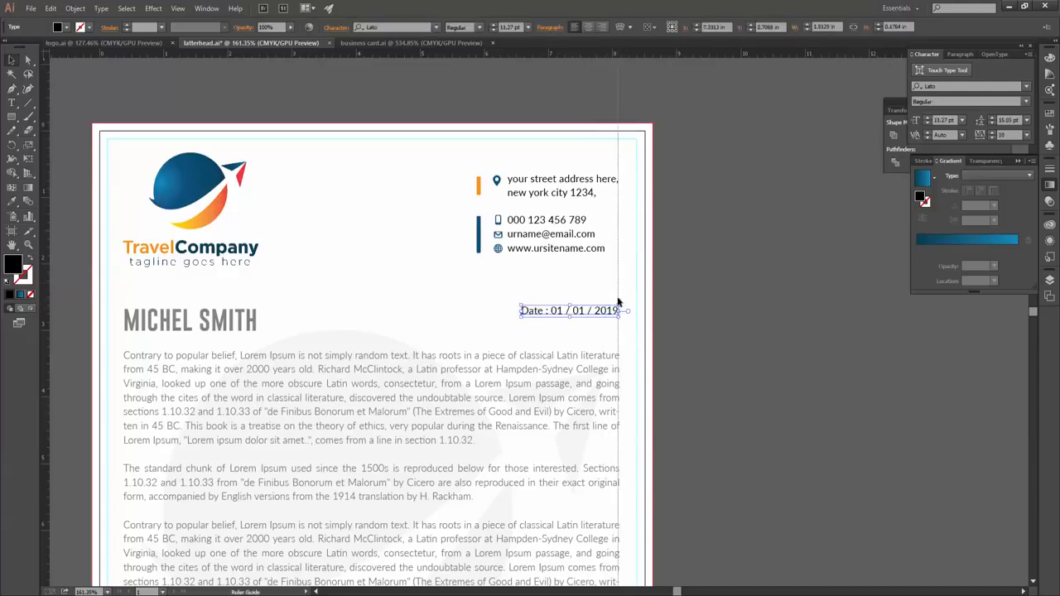
{"action": "key", "text": "ctrl+z"}
{"action": "left_click", "coordinate": [497, 281]}
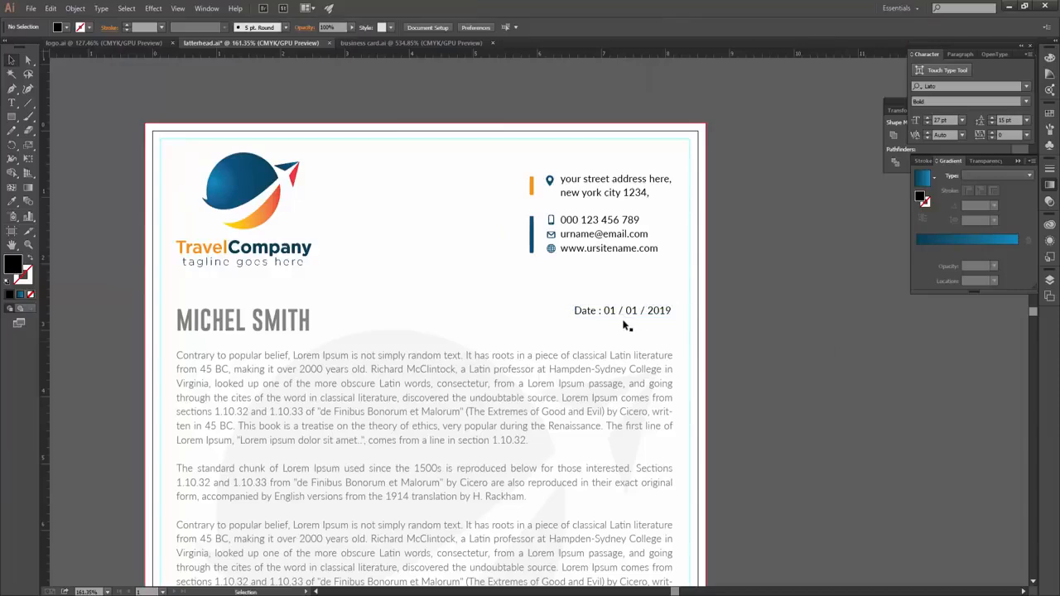
{"action": "left_click_drag", "start_coordinate": [627, 312], "coordinate": [634, 325]}
{"action": "scroll", "coordinate": [747, 333], "scroll_direction": "up", "scroll_amount": 2}
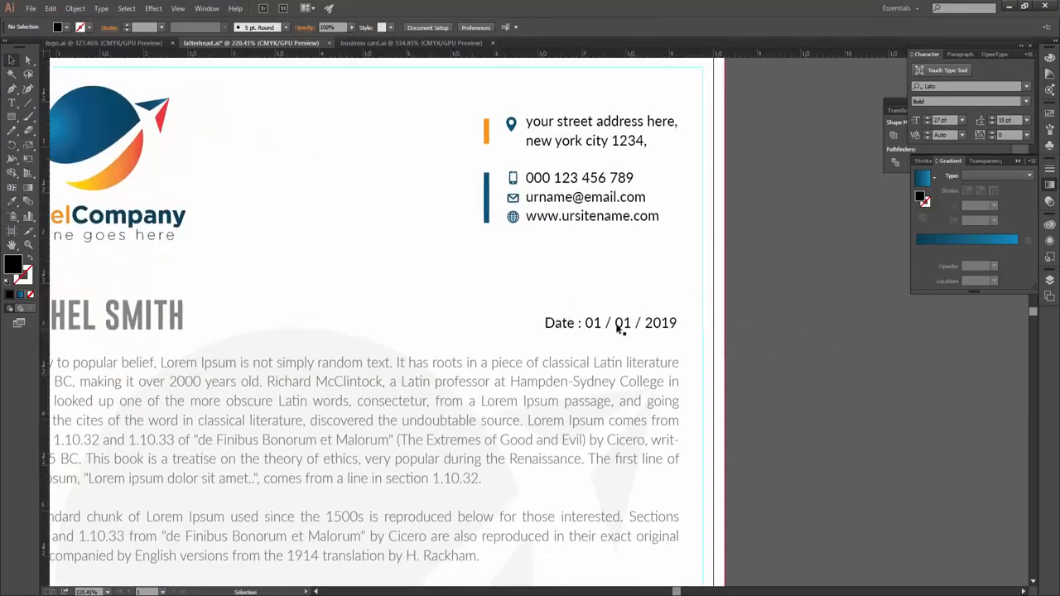
{"action": "scroll", "coordinate": [609, 329], "scroll_direction": "down", "scroll_amount": 5}
{"action": "scroll", "coordinate": [610, 337], "scroll_direction": "up", "scroll_amount": 2}
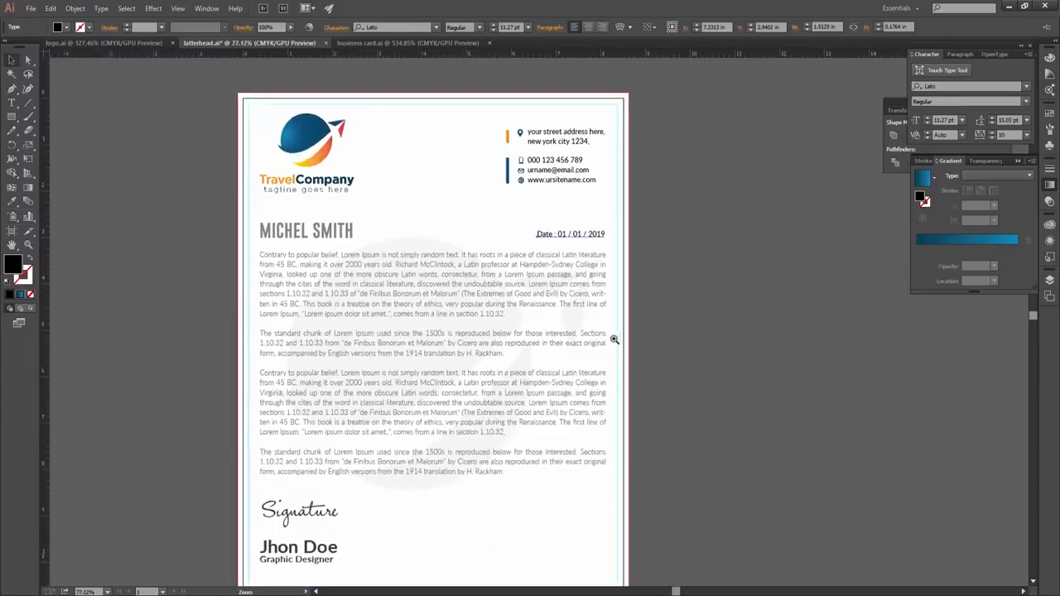
{"action": "left_click", "coordinate": [301, 304]}
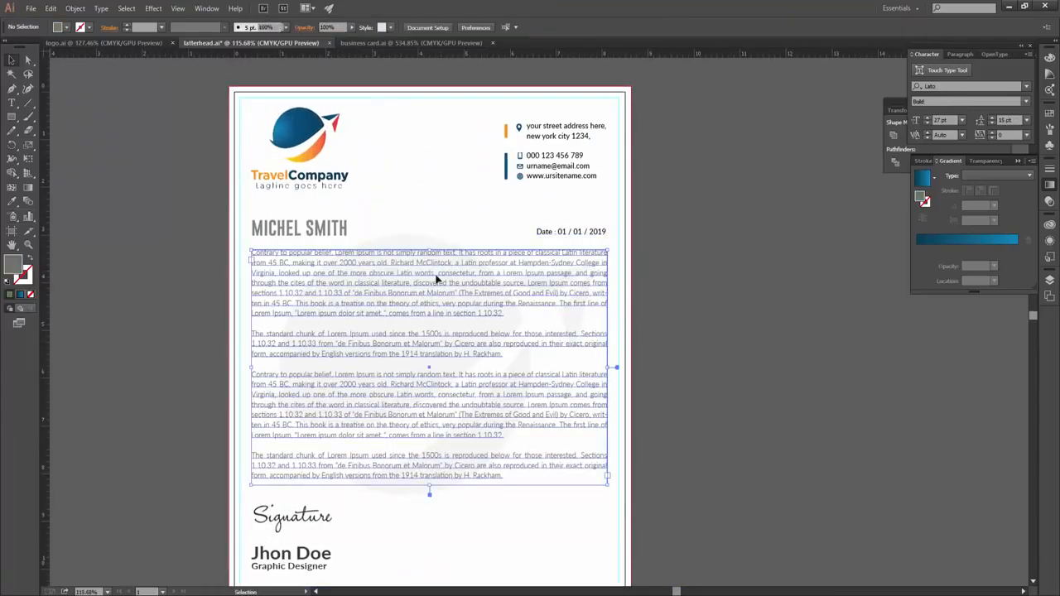
{"action": "scroll", "coordinate": [314, 357], "scroll_direction": "down", "scroll_amount": 3}
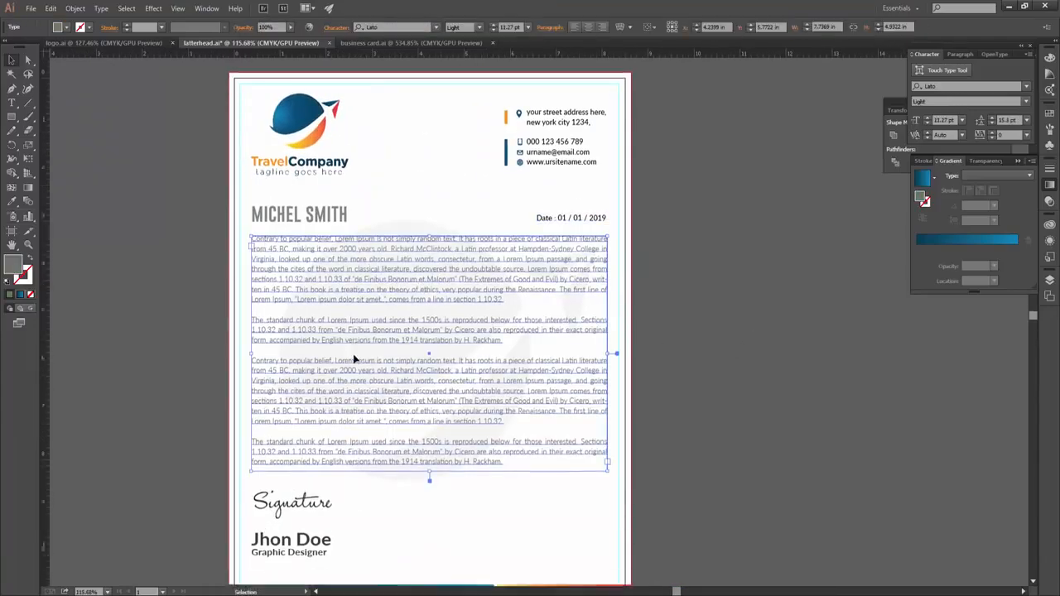
{"action": "left_click", "coordinate": [303, 452]}
{"action": "left_click", "coordinate": [322, 162]}
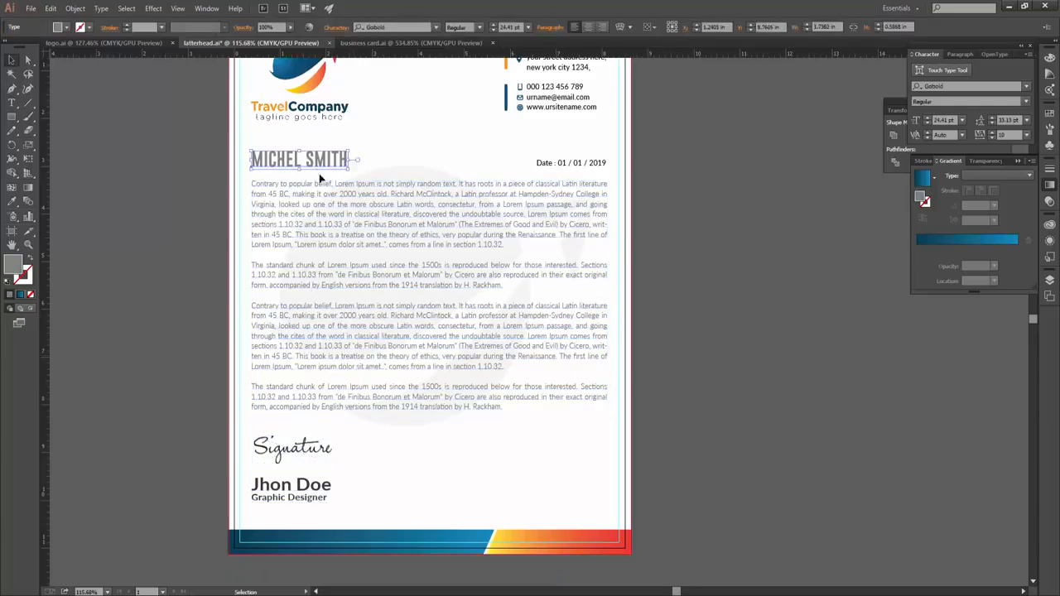
{"action": "scroll", "coordinate": [408, 253], "scroll_direction": "up", "scroll_amount": 2}
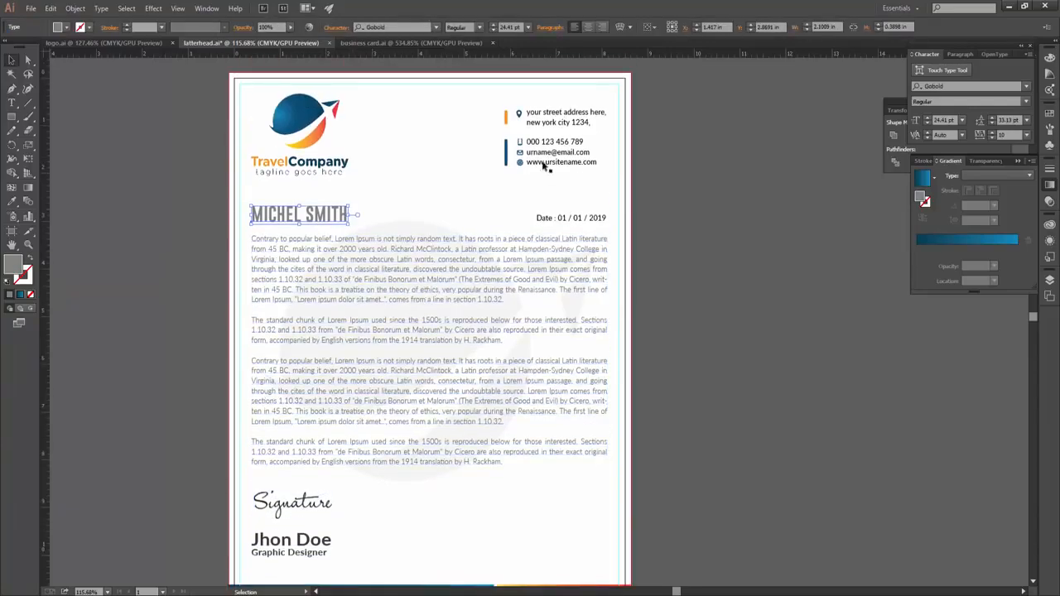
{"action": "scroll", "coordinate": [409, 134], "scroll_direction": "down", "scroll_amount": 3}
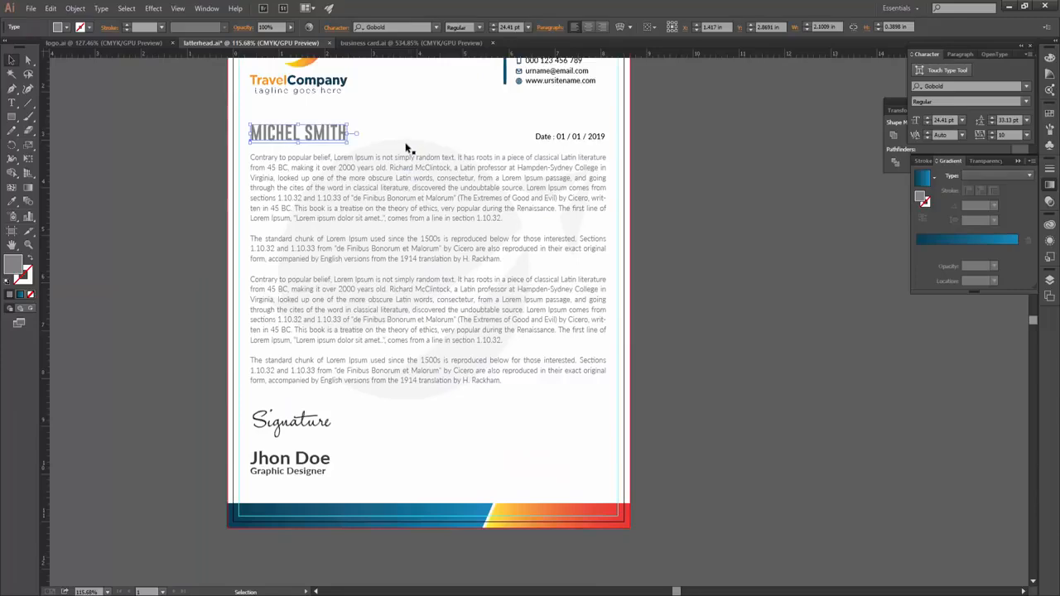
{"action": "left_click", "coordinate": [411, 151]}
{"action": "scroll", "coordinate": [686, 285], "scroll_direction": "up", "scroll_amount": 2}
{"action": "scroll", "coordinate": [580, 296], "scroll_direction": "down", "scroll_amount": 2}
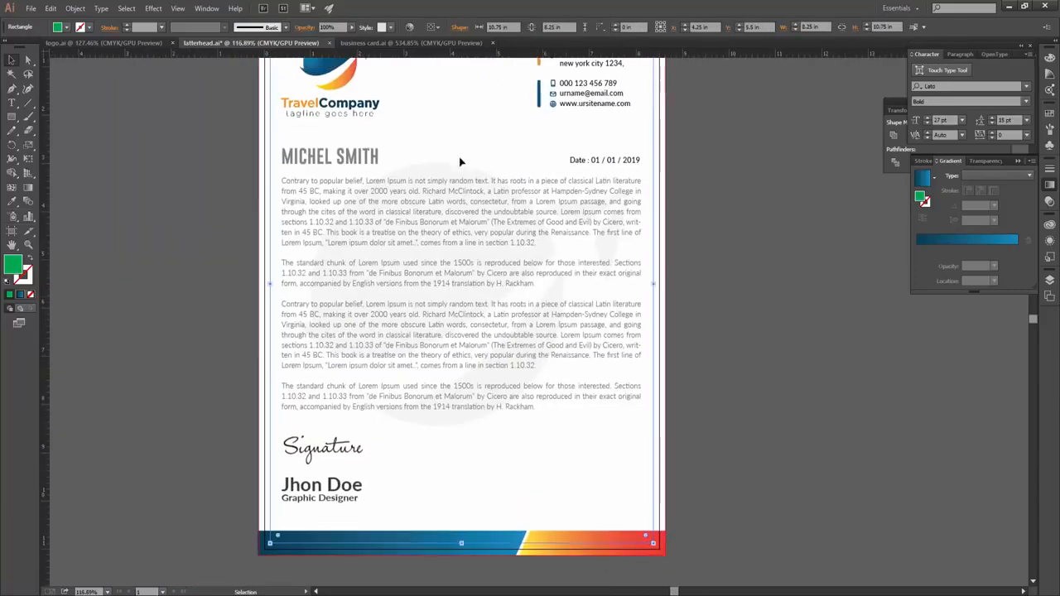
{"action": "scroll", "coordinate": [604, 249], "scroll_direction": "up", "scroll_amount": 4}
- Delete the day, month and year numbers from the date line
{"action": "triple_click", "coordinate": [604, 249]}
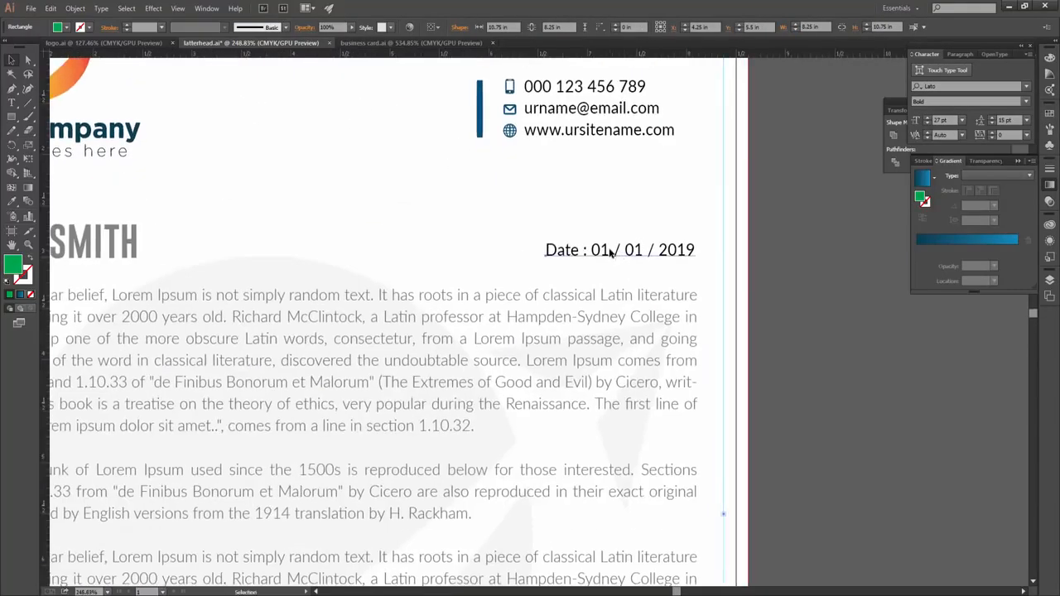
{"action": "double_click", "coordinate": [605, 249]}
{"action": "key", "text": "BackSpace"}
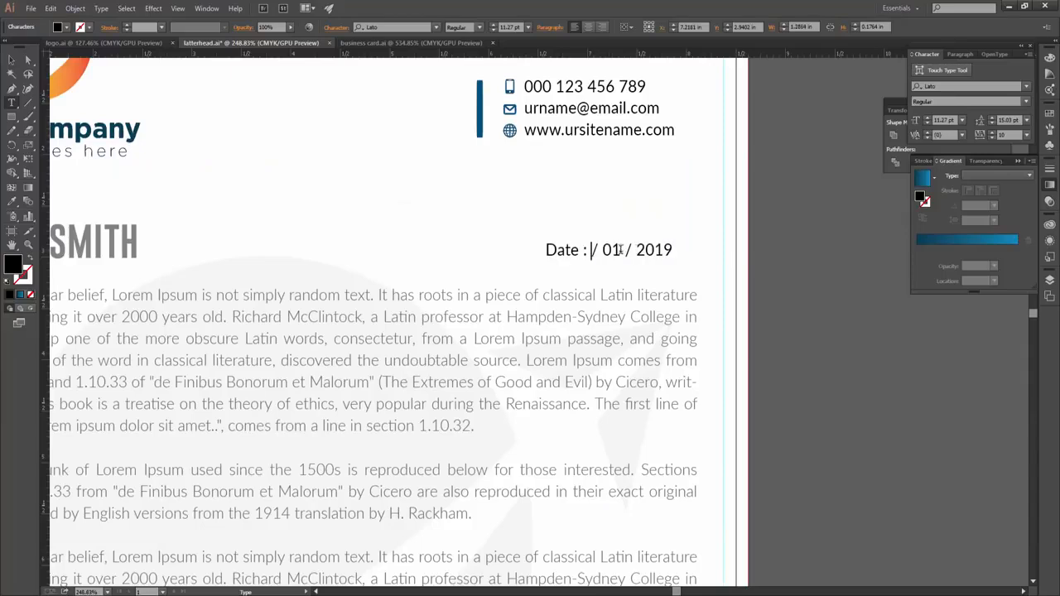
{"action": "double_click", "coordinate": [611, 250]}
{"action": "key", "text": "BackSpace"}
{"action": "double_click", "coordinate": [636, 249]}
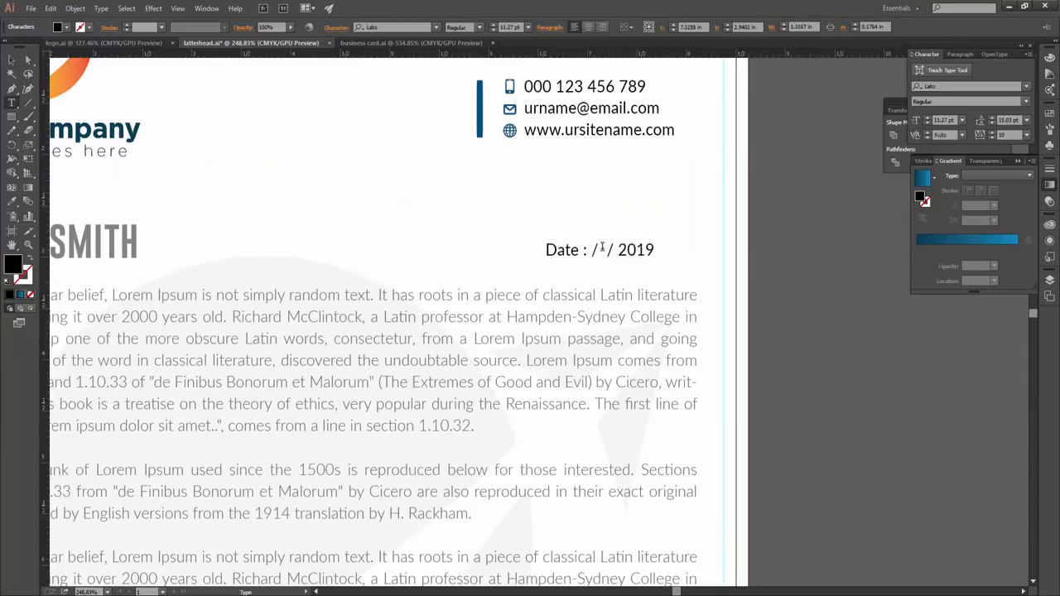
{"action": "key", "text": "BackSpace"}
{"action": "left_click", "coordinate": [592, 251]}
- Restore the original 01 / 01 / 2019 date and fit the whole page in the window
{"action": "left_click", "coordinate": [12, 60]}
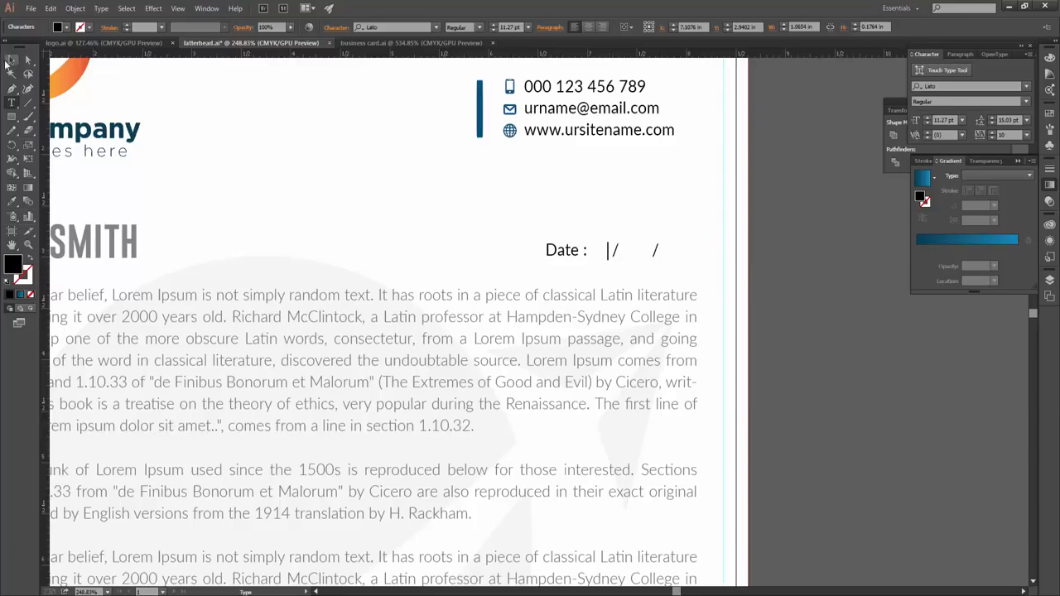
{"action": "key", "text": "ctrl+z"}
{"action": "key", "text": "ctrl+z"}
{"action": "key", "text": "ctrl+z"}
{"action": "key", "text": "ctrl+z"}
{"action": "key", "text": "ctrl+z"}
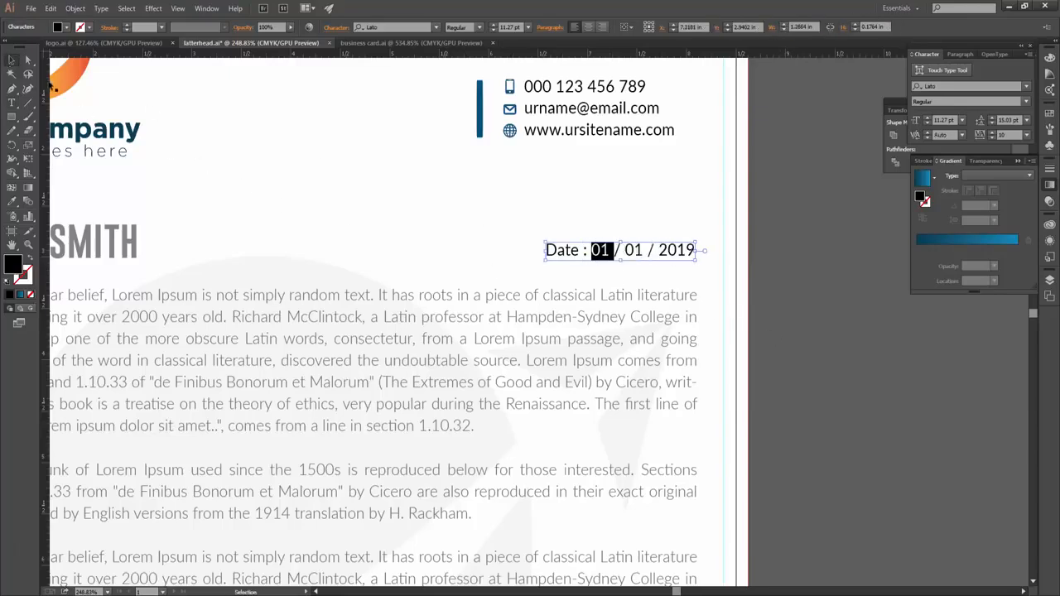
{"action": "left_click", "coordinate": [716, 357]}
{"action": "key", "text": "ctrl+0"}
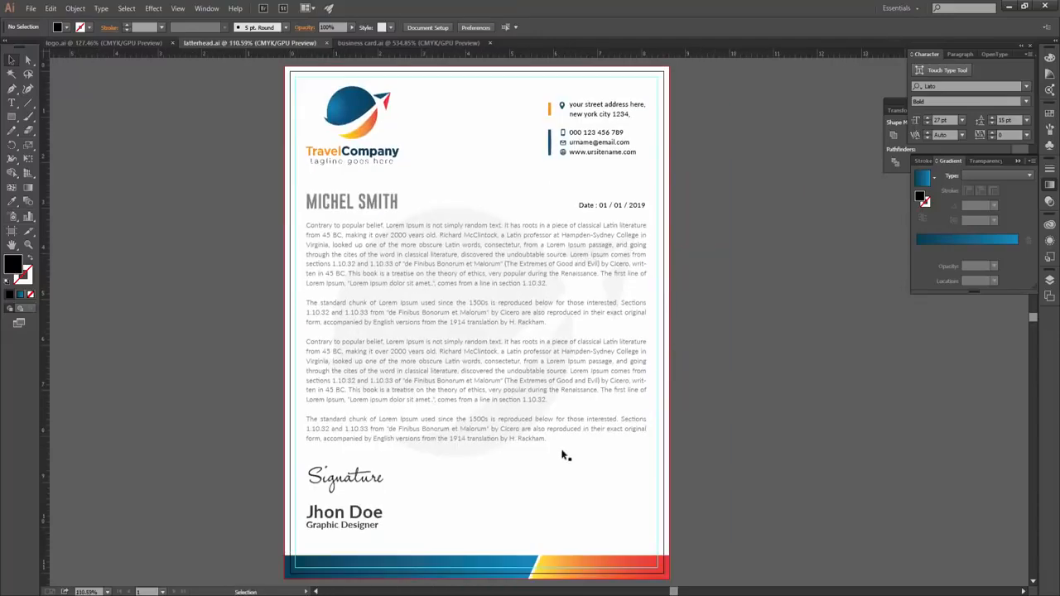
{"action": "left_click", "coordinate": [412, 286]}
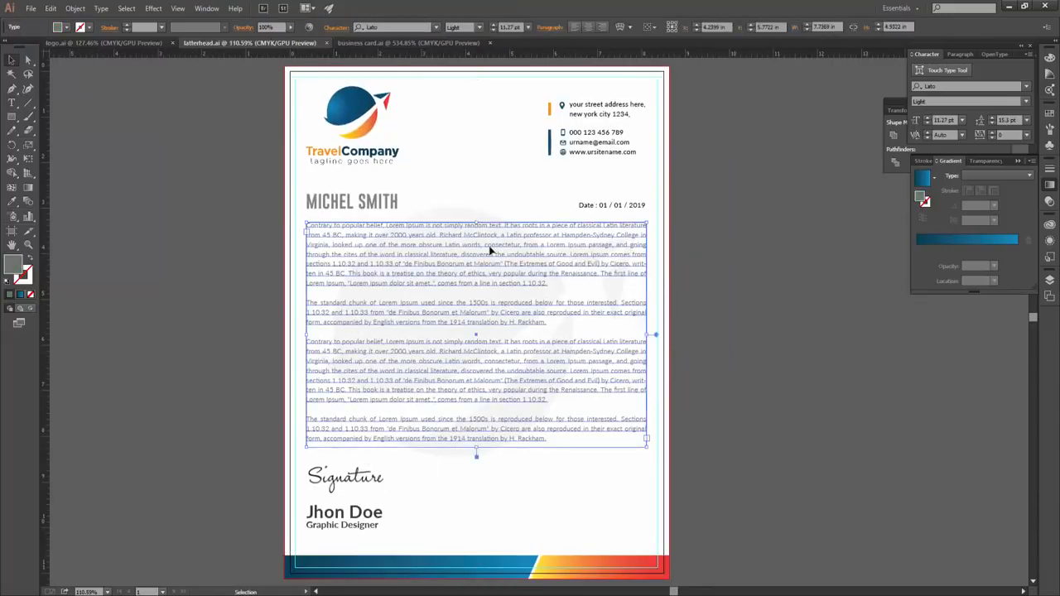
{"action": "key", "text": "Delete"}
{"action": "left_click", "coordinate": [388, 205]}
{"action": "key", "text": "Delete"}
{"action": "left_click", "coordinate": [606, 209]}
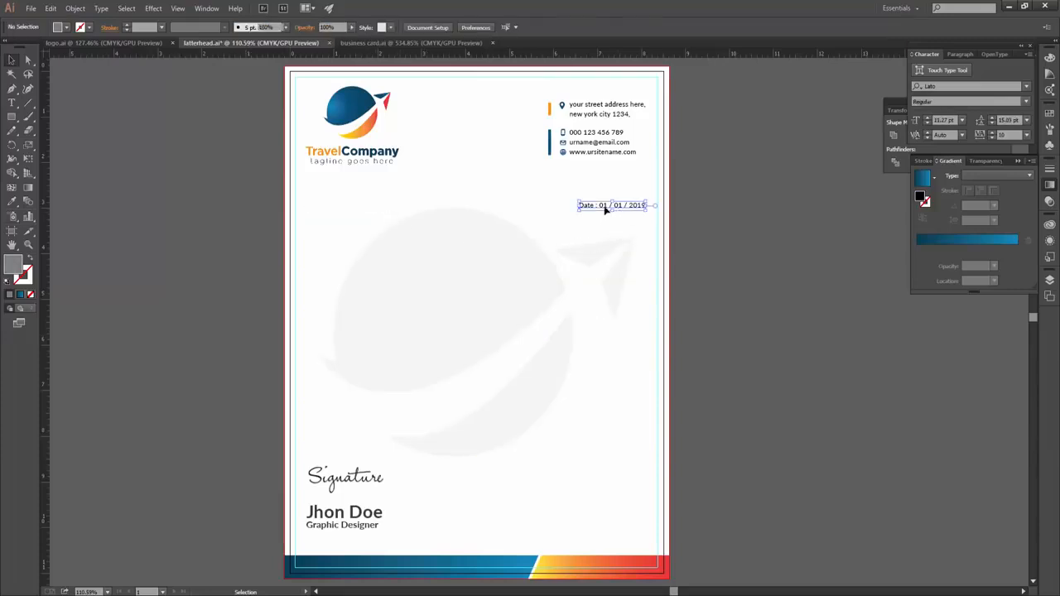
{"action": "left_click", "coordinate": [345, 478]}
{"action": "key", "text": "Delete"}
{"action": "left_click", "coordinate": [344, 514]}
{"action": "key", "text": "Delete"}
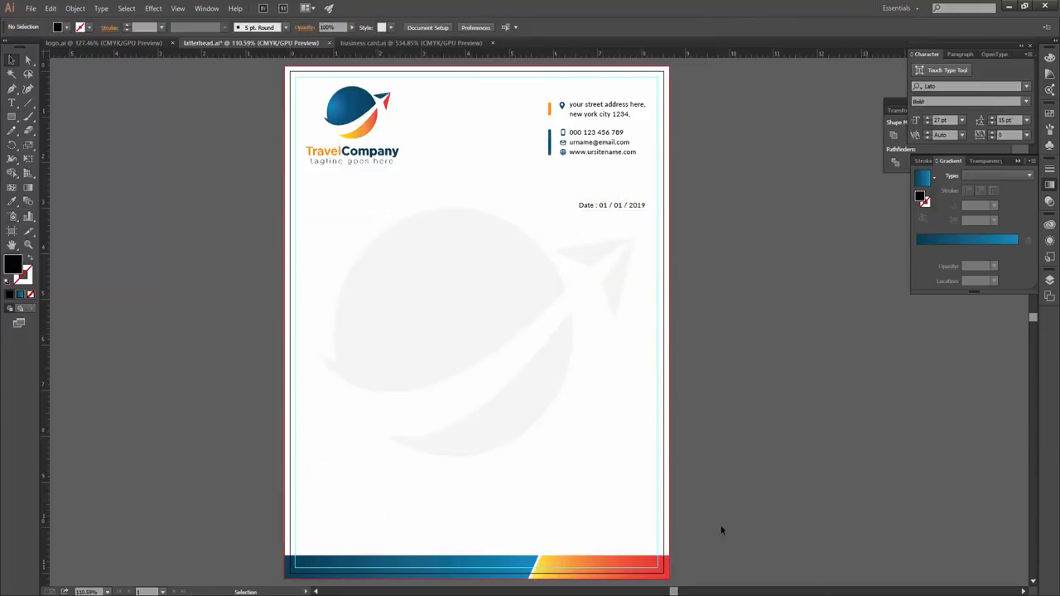
{"action": "key", "text": "a"}
{"action": "key", "text": "ctrl+z"}
{"action": "key", "text": "v"}
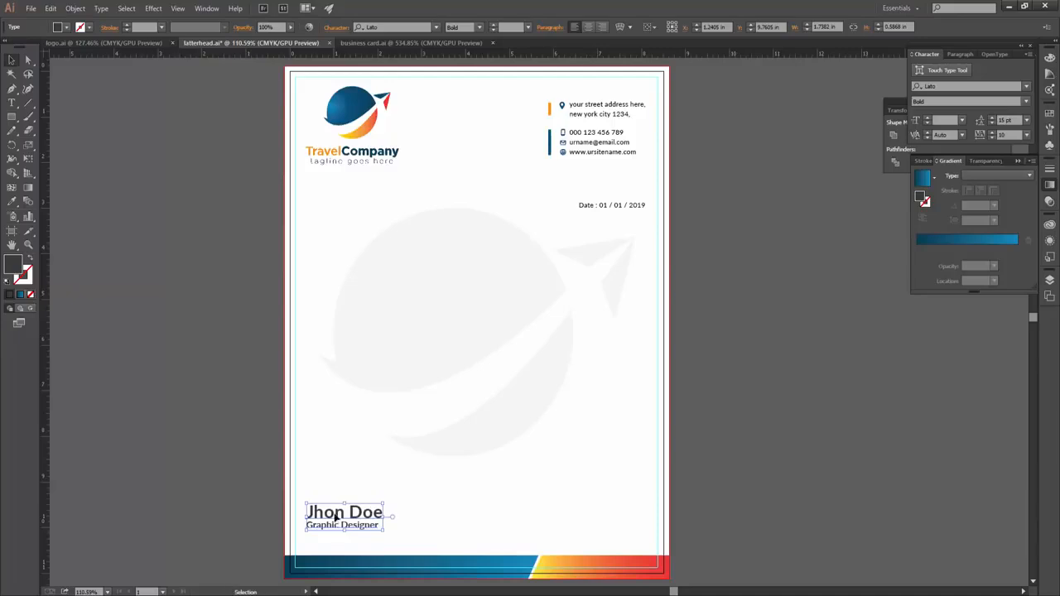
{"action": "key", "text": "ctrl+z"}
{"action": "key", "text": "ctrl+z"}
{"action": "key", "text": "ctrl+z"}
{"action": "key", "text": "ctrl+z"}
{"action": "key", "text": "ctrl+z"}
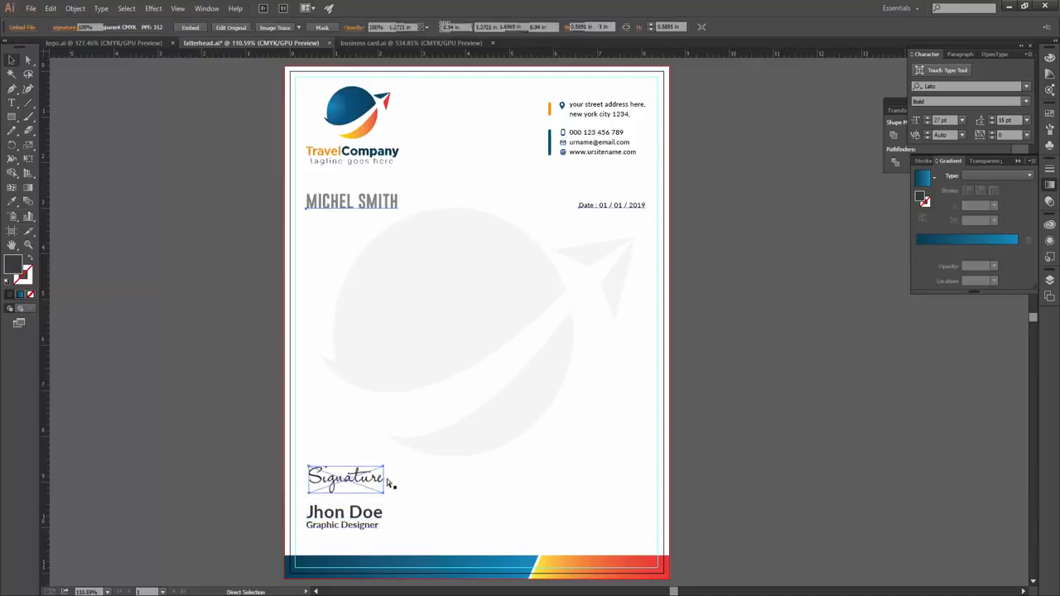
{"action": "key", "text": "ctrl+z"}
{"action": "key", "text": "ctrl+z"}
{"action": "key", "text": "ctrl+z"}
{"action": "key", "text": "ctrl+z"}
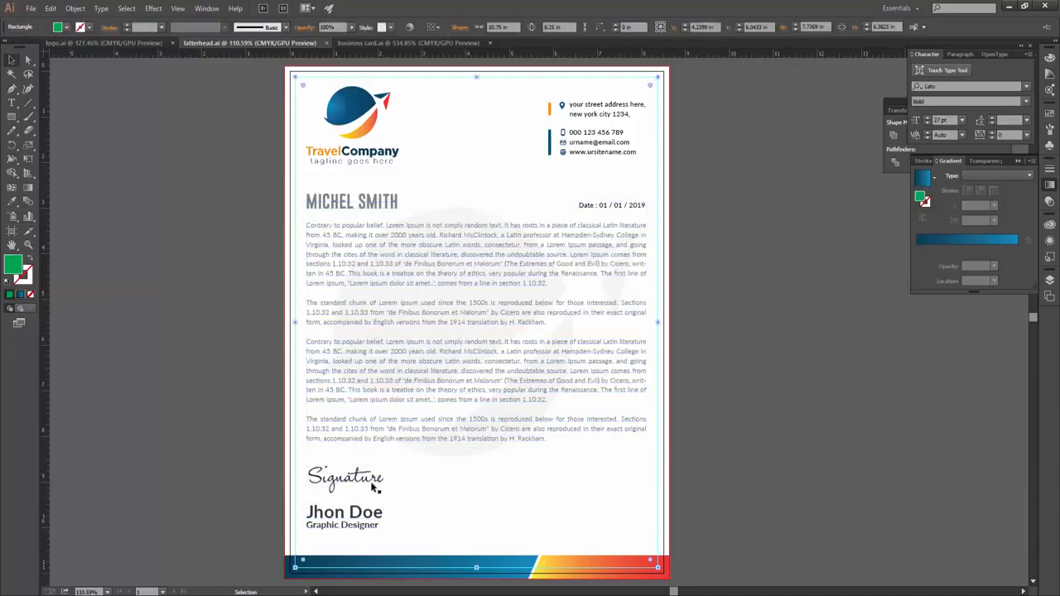
{"action": "key", "text": "ctrl+z"}
{"action": "key", "text": "ctrl+z"}
{"action": "key", "text": "ctrl+z"}
{"action": "key", "text": "ctrl+z"}
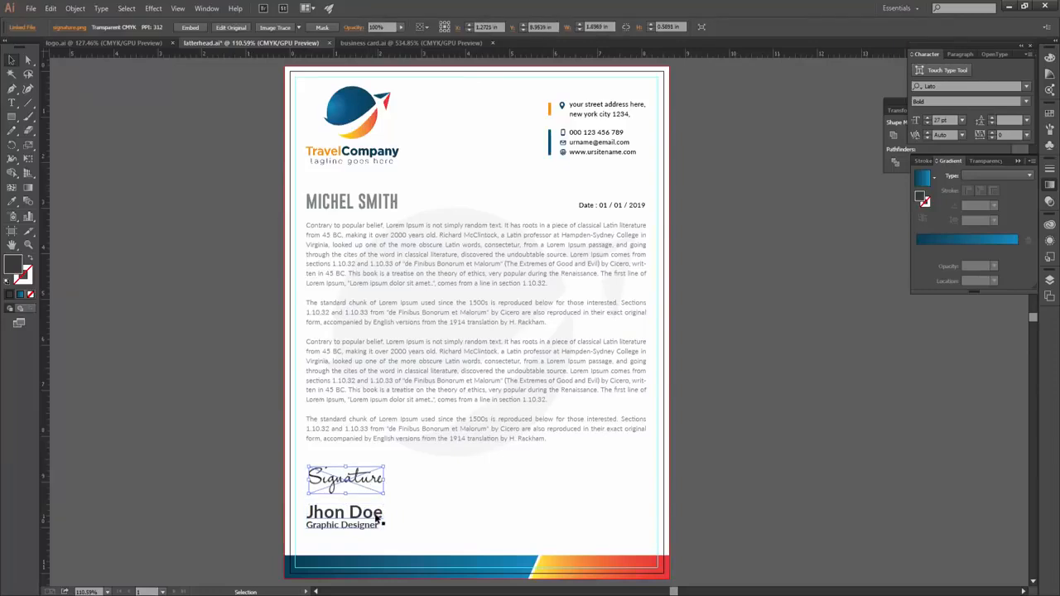
{"action": "key", "text": "ctrl+z"}
{"action": "key", "text": "ctrl+z"}
{"action": "key", "text": "ctrl+z"}
{"action": "key", "text": "ctrl+z"}
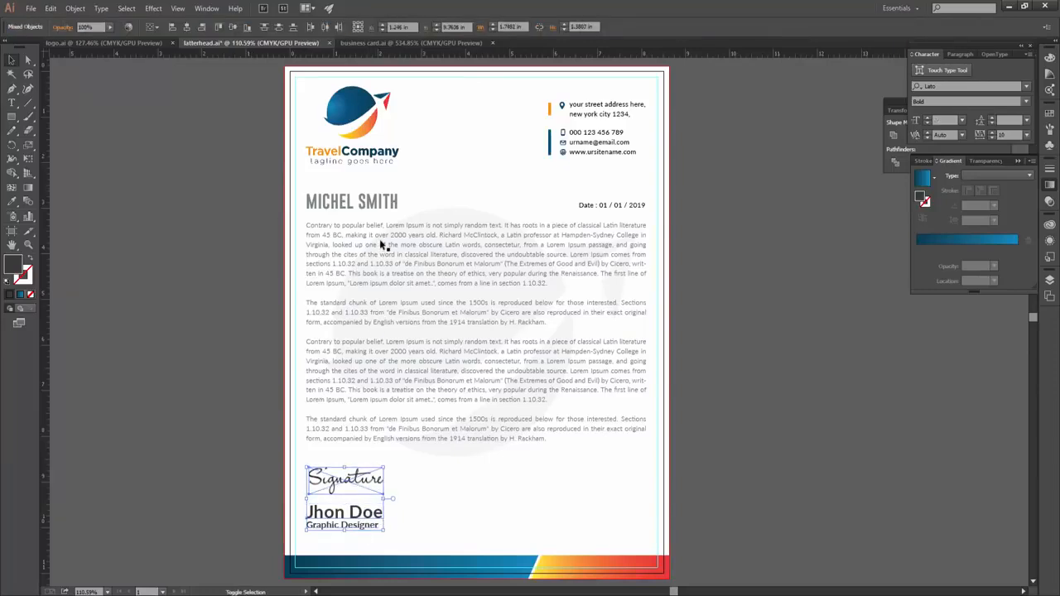
{"action": "key", "text": "ctrl+z"}
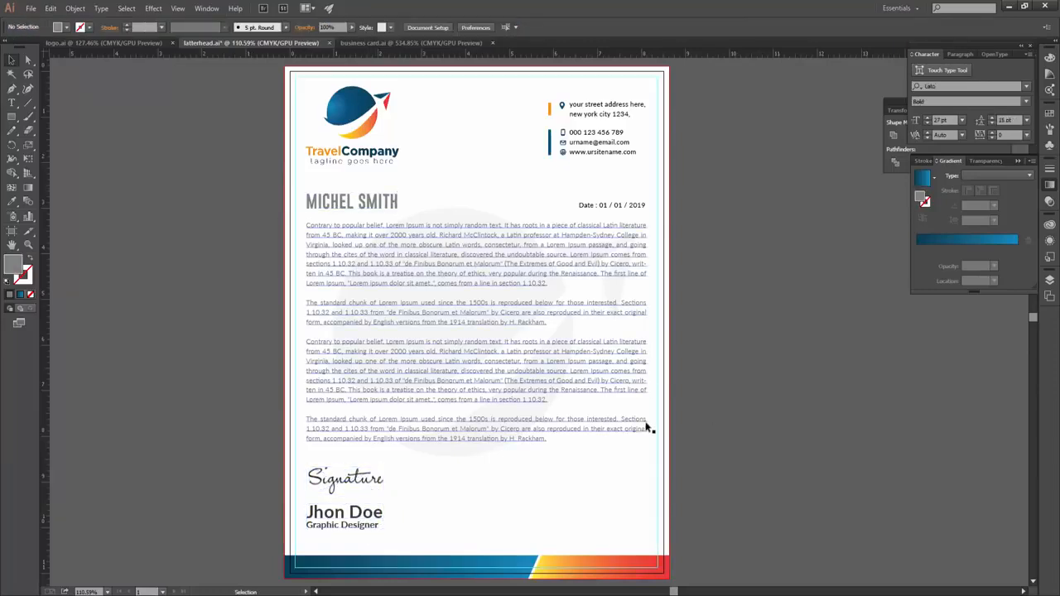
{"action": "left_click", "coordinate": [607, 209]}
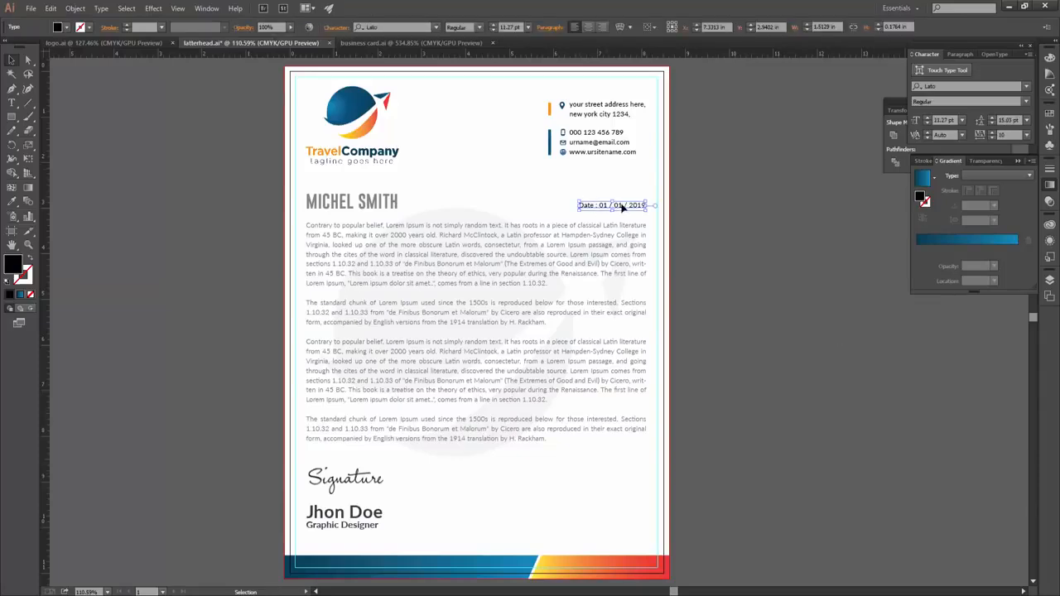
{"action": "left_click", "coordinate": [727, 284]}
{"action": "scroll", "coordinate": [788, 360], "scroll_direction": "down", "scroll_amount": 1}
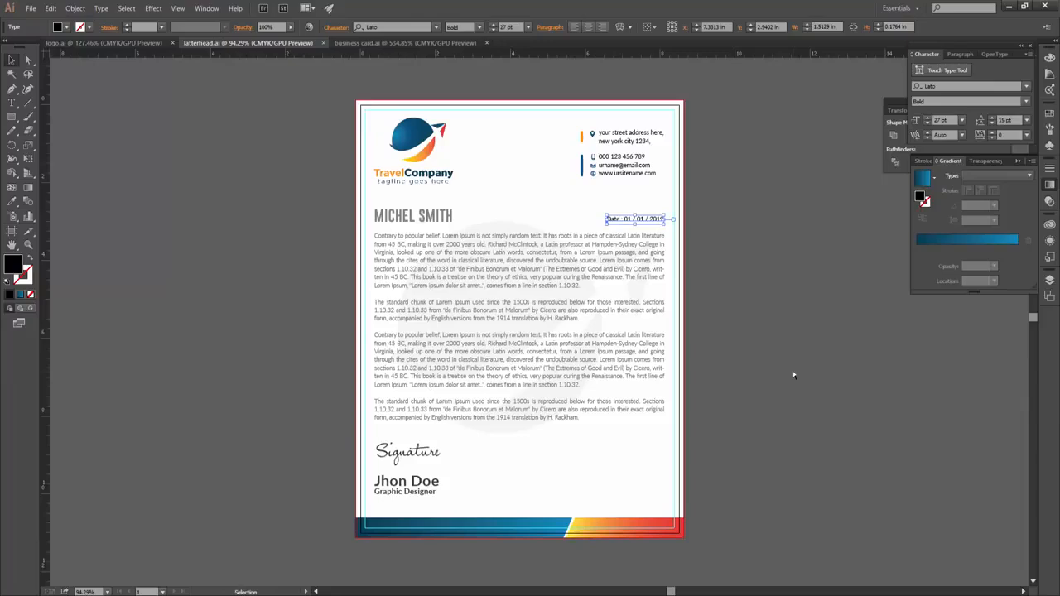
{"action": "left_click", "coordinate": [778, 330]}
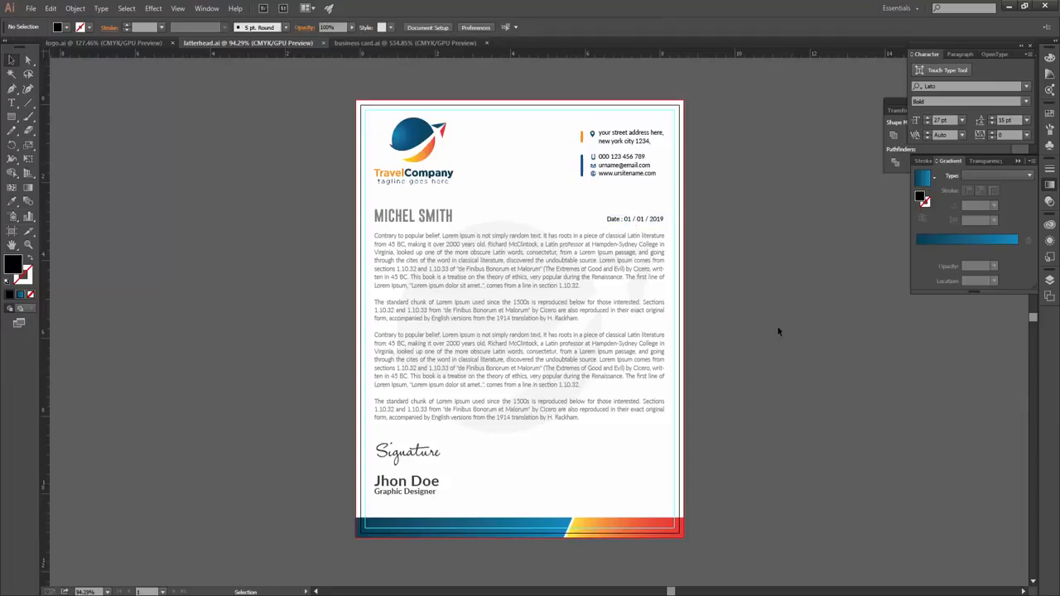